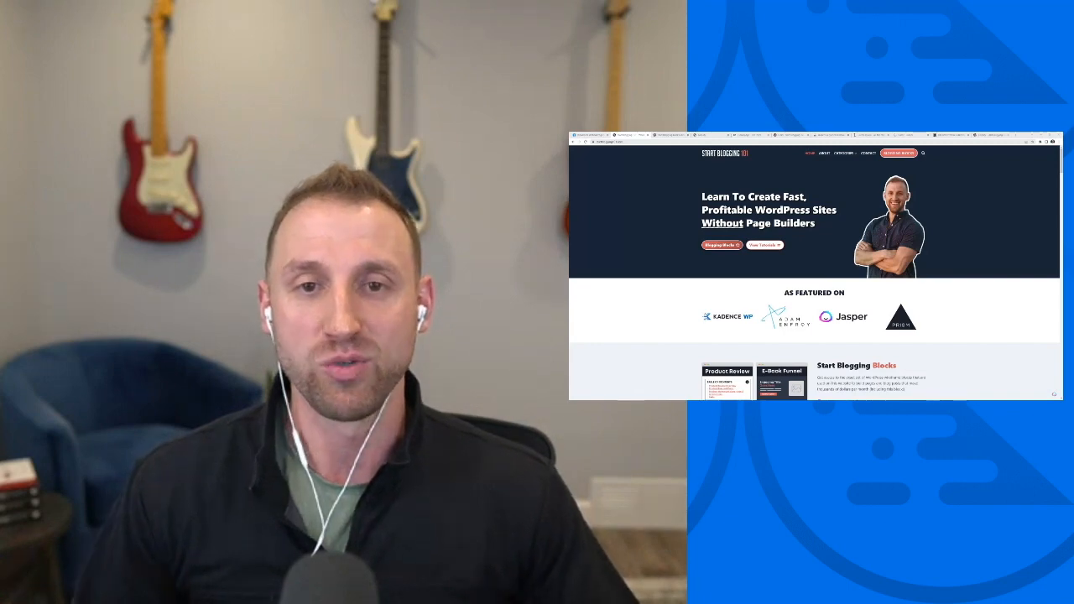
Switch to the Start Blogging Blocks site and review its homepage down to the free blocks sign-up section
left_click(669, 135)
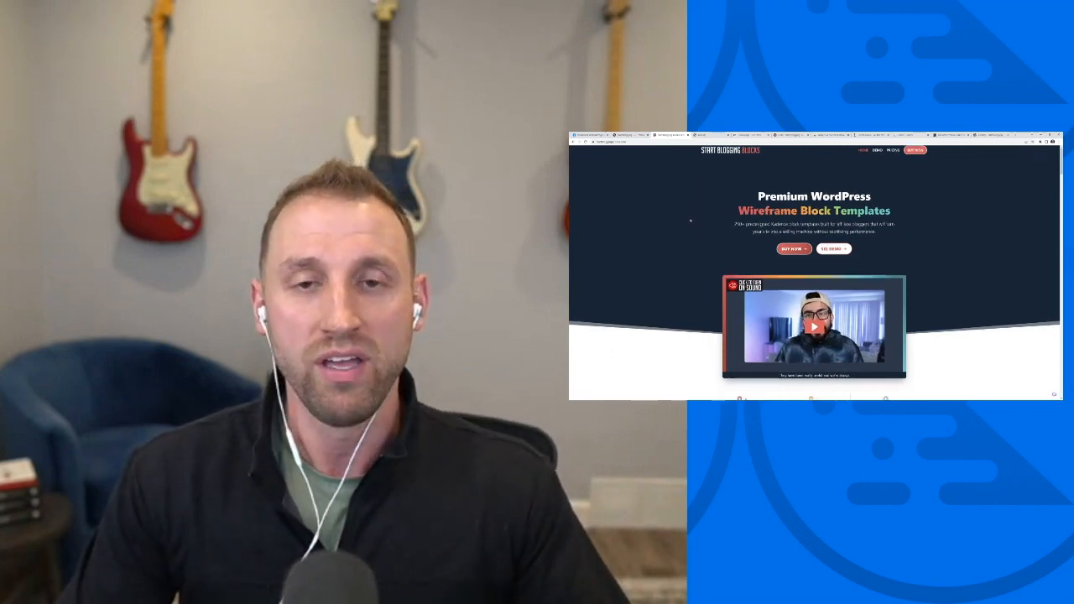
scroll(688, 213, "down", 5)
scroll(678, 240, "down", 1)
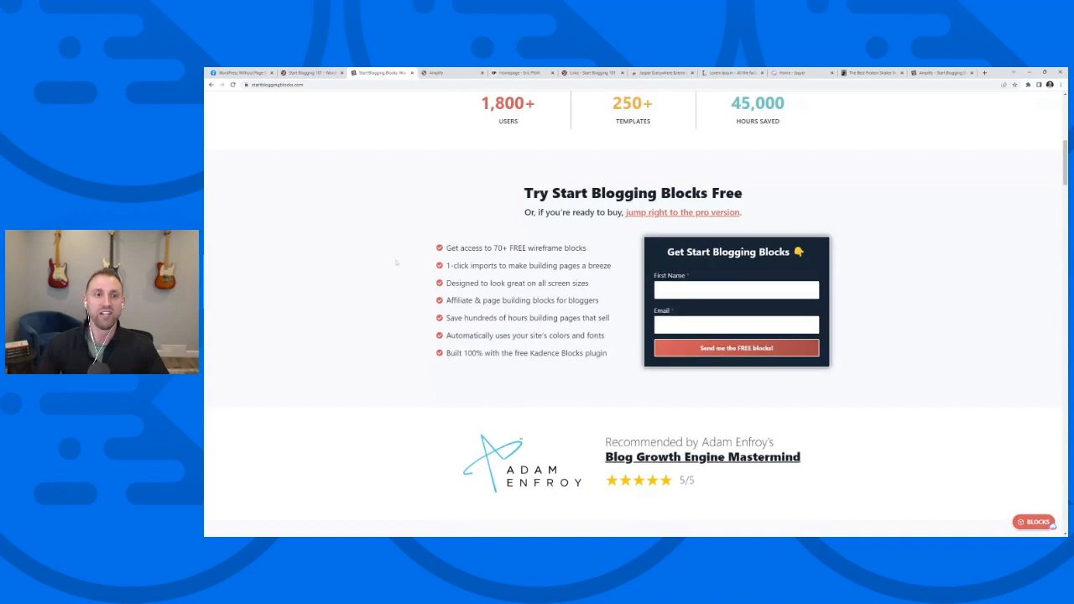
Switch to the Amplify demo site and examine the homepage's hero, main section, call-to-action, recent articles and footer
left_click(453, 76)
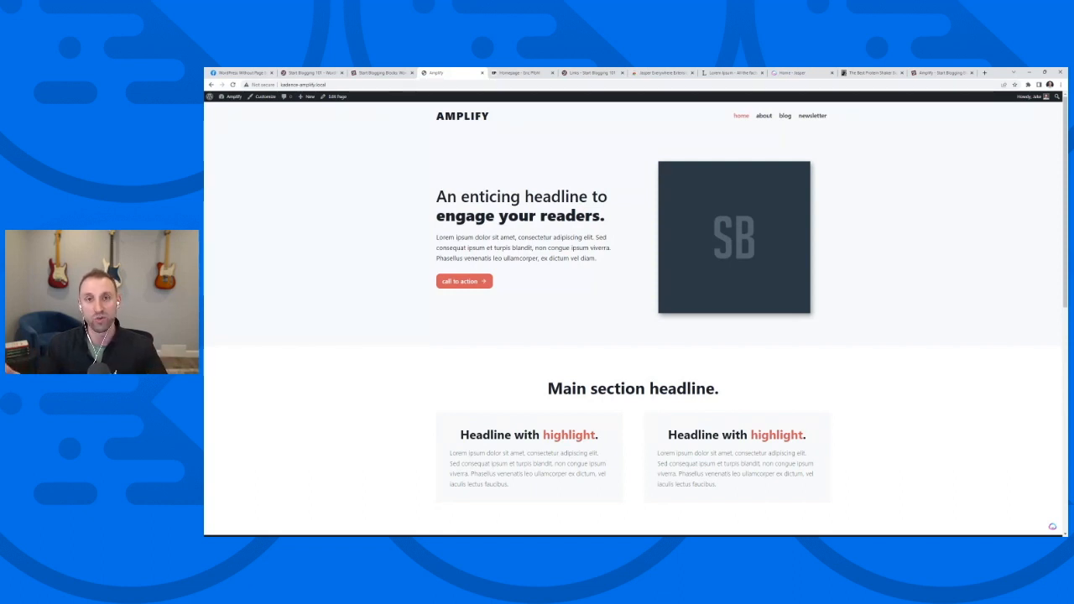
scroll(634, 315, "down", 5)
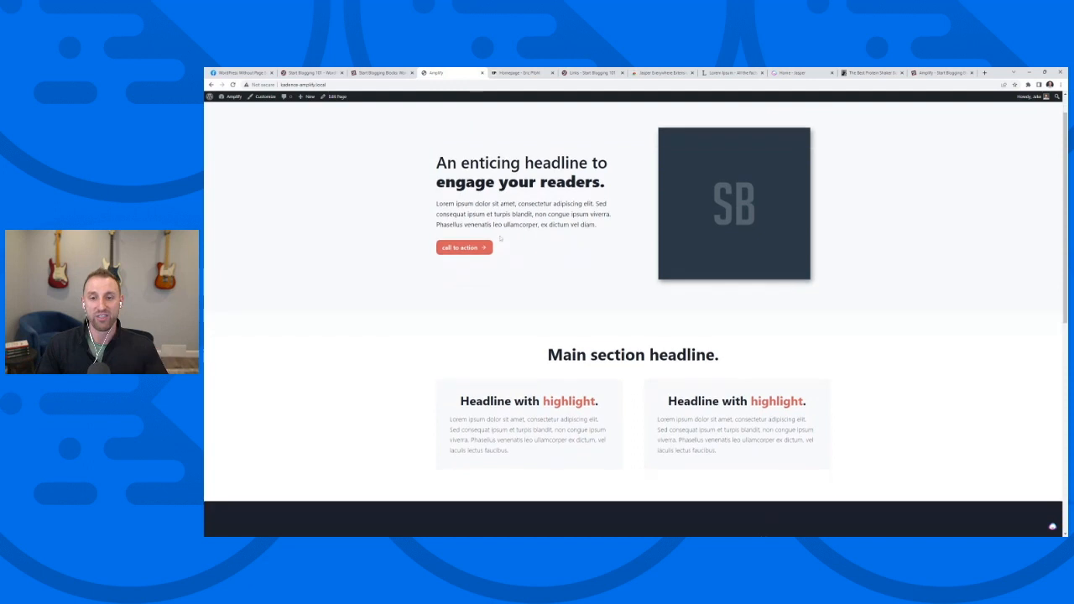
scroll(634, 319, "up", 5)
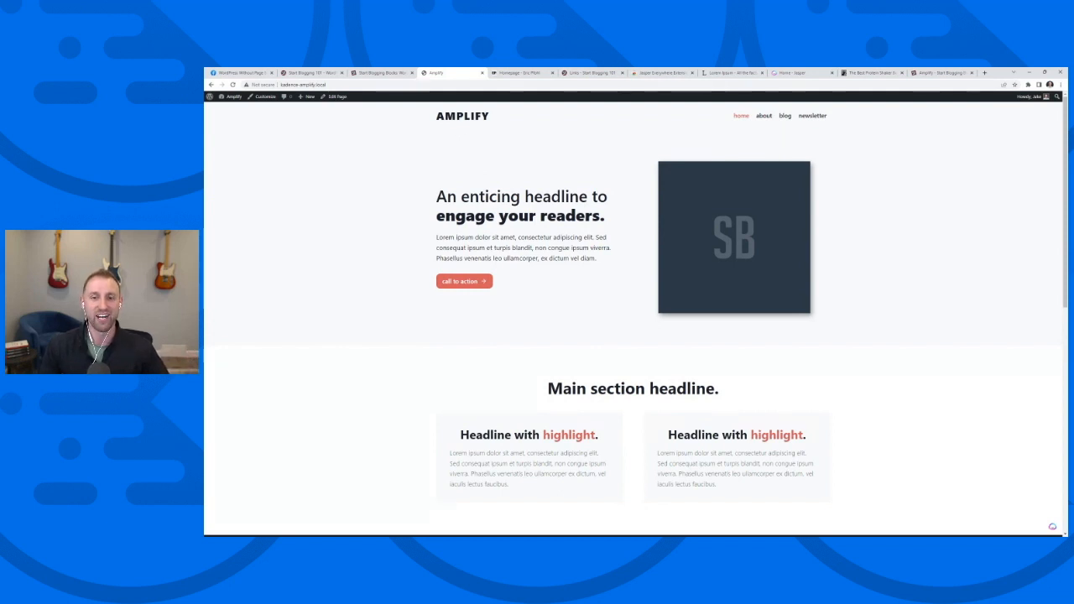
scroll(461, 130, "down", 1)
scroll(635, 321, "up", 1)
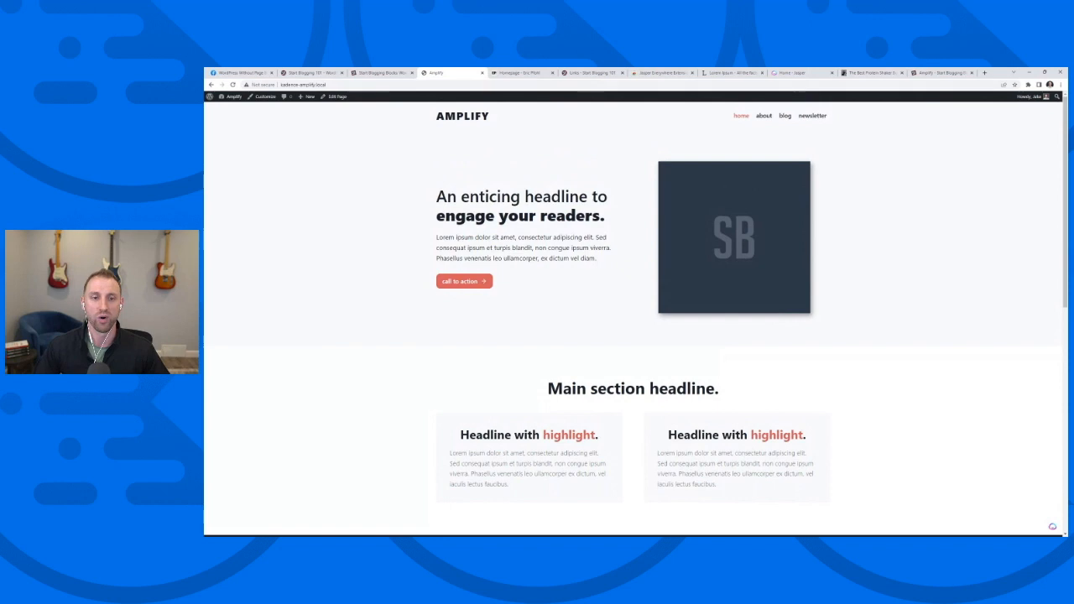
scroll(578, 214, "down", 2)
scroll(578, 213, "down", 4)
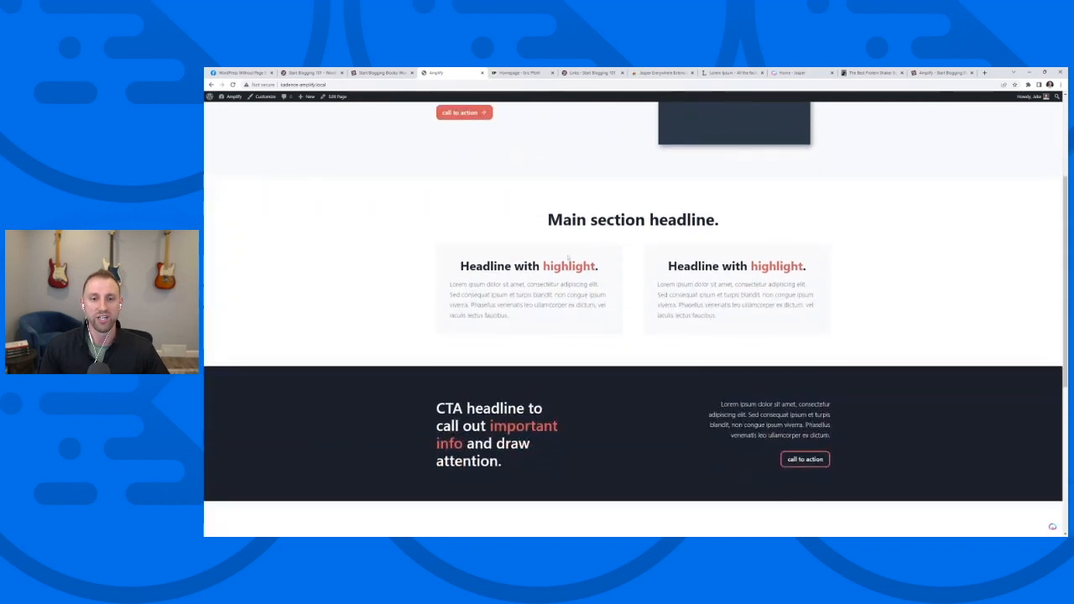
scroll(663, 260, "down", 2)
scroll(577, 227, "down", 3)
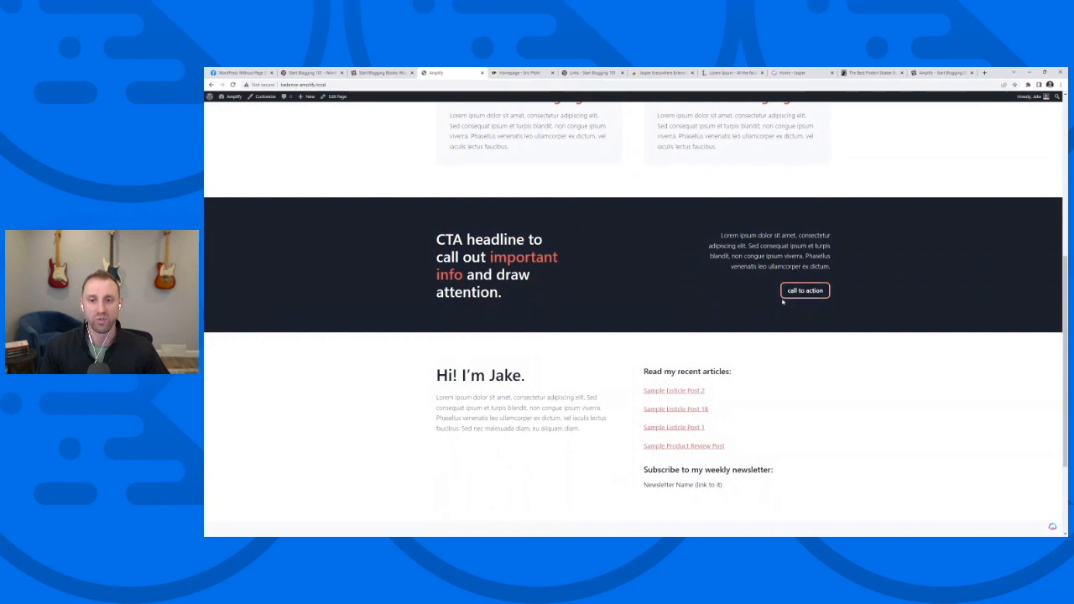
scroll(638, 319, "down", 3)
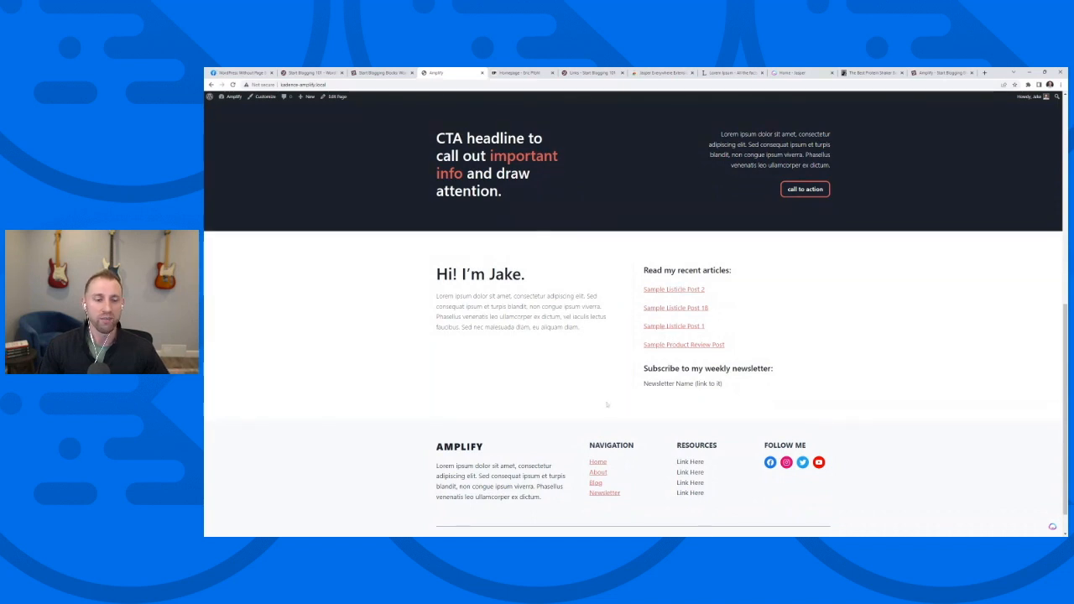
scroll(482, 414, "down", 1)
Go to the Amplify site's About page and examine its About Me, My Experience and Follow Me sections
scroll(638, 319, "up", 15)
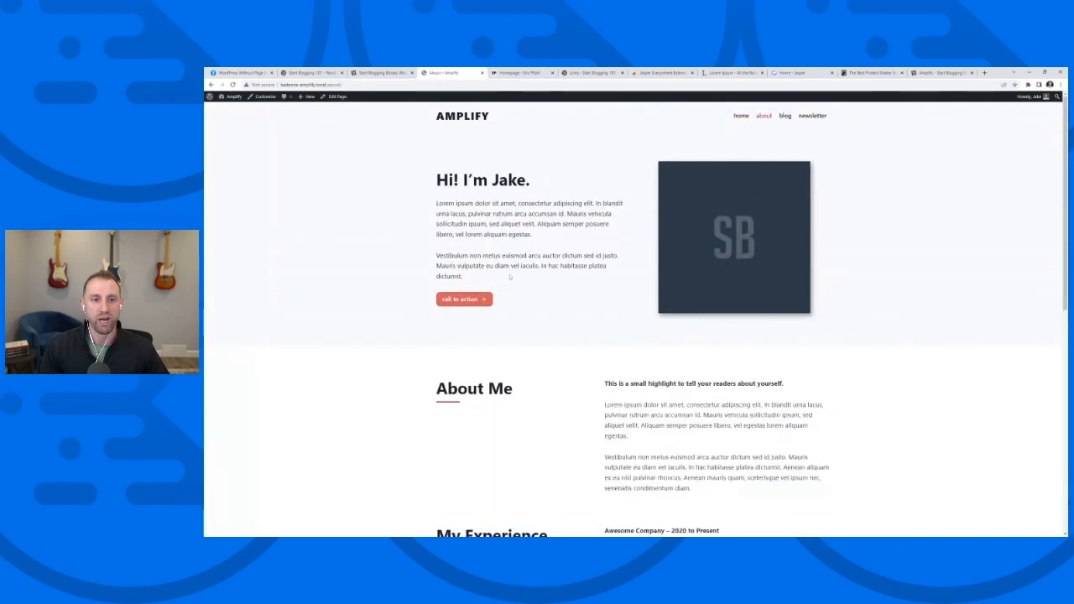
scroll(582, 250, "down", 2)
scroll(529, 314, "down", 4)
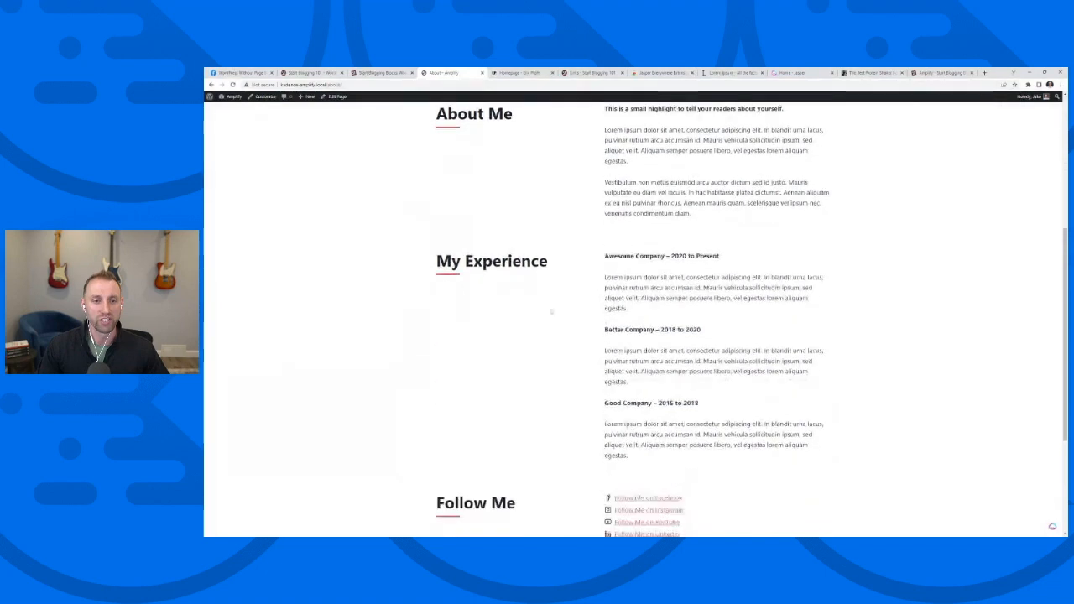
scroll(599, 325, "down", 1)
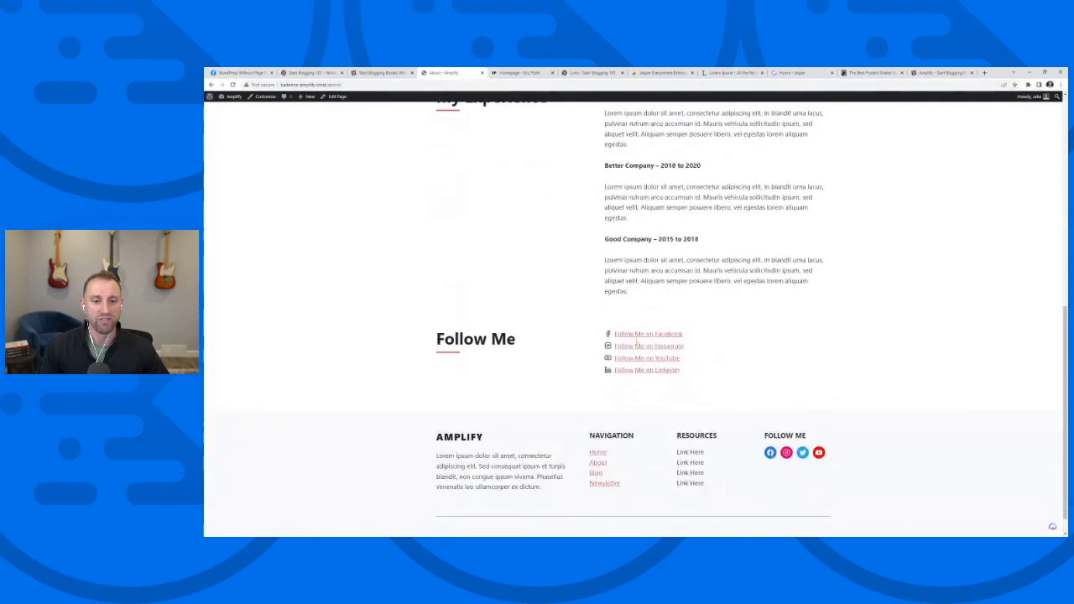
Go to the Amplify site's Blog page and examine the newsletter form and the All Articles post grid
scroll(611, 334, "up", 7)
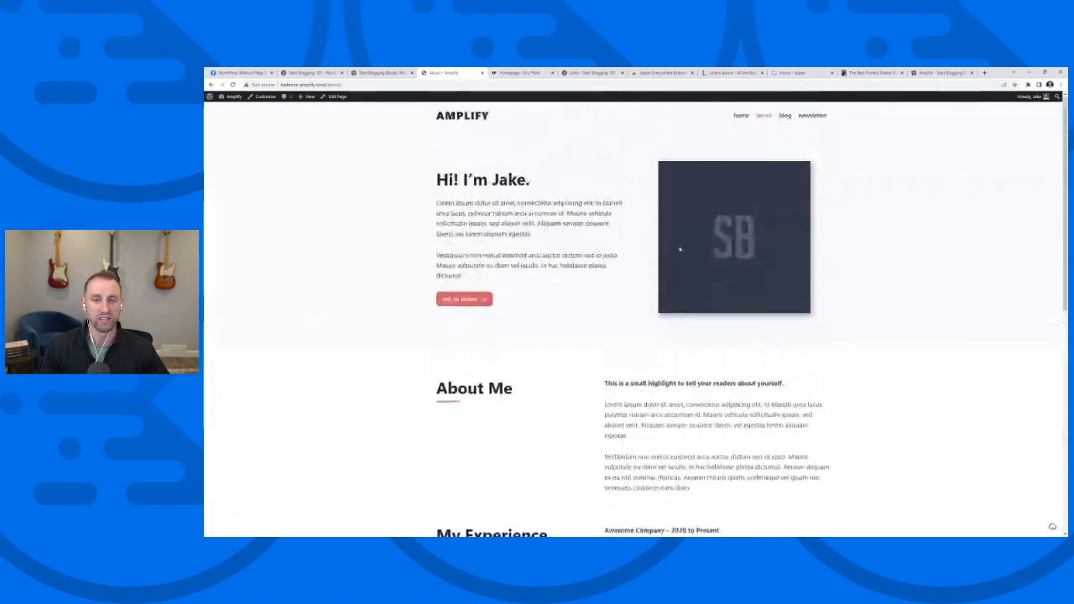
left_click(784, 117)
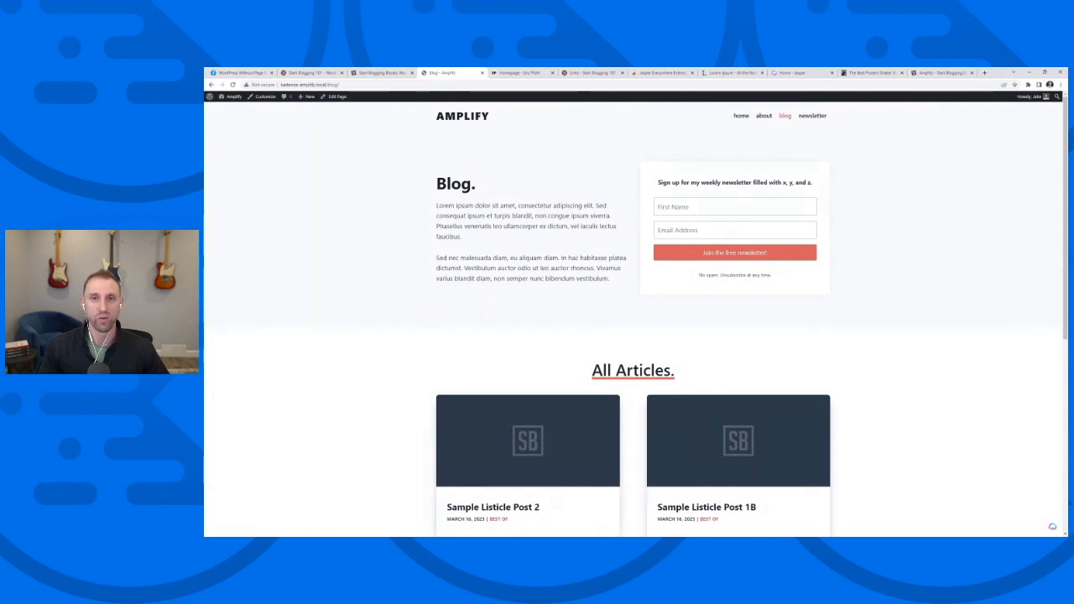
scroll(593, 220, "down", 4)
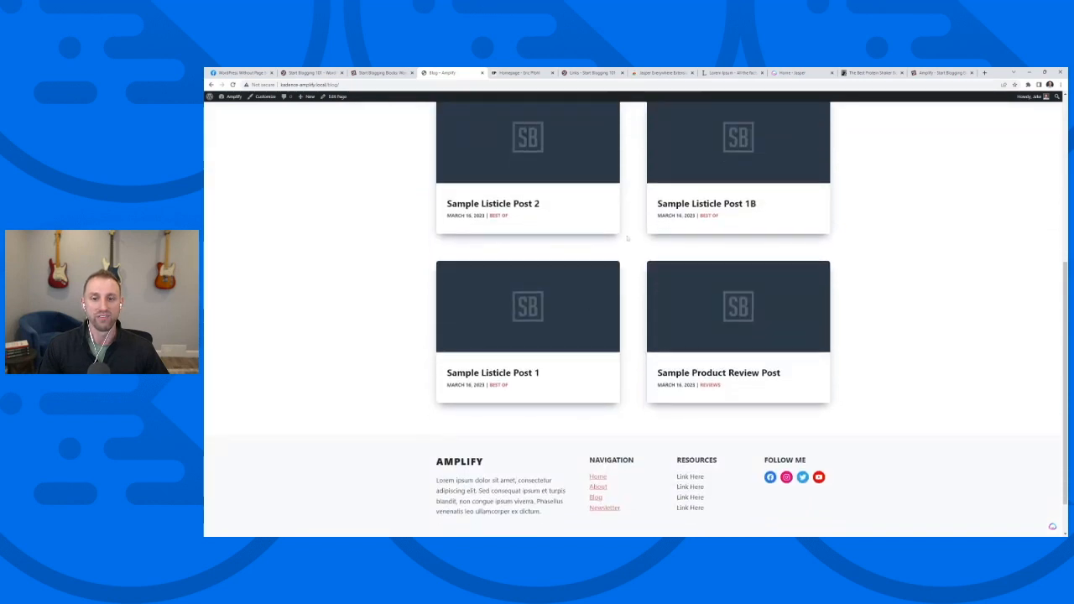
scroll(592, 220, "up", 2)
scroll(588, 305, "down", 1)
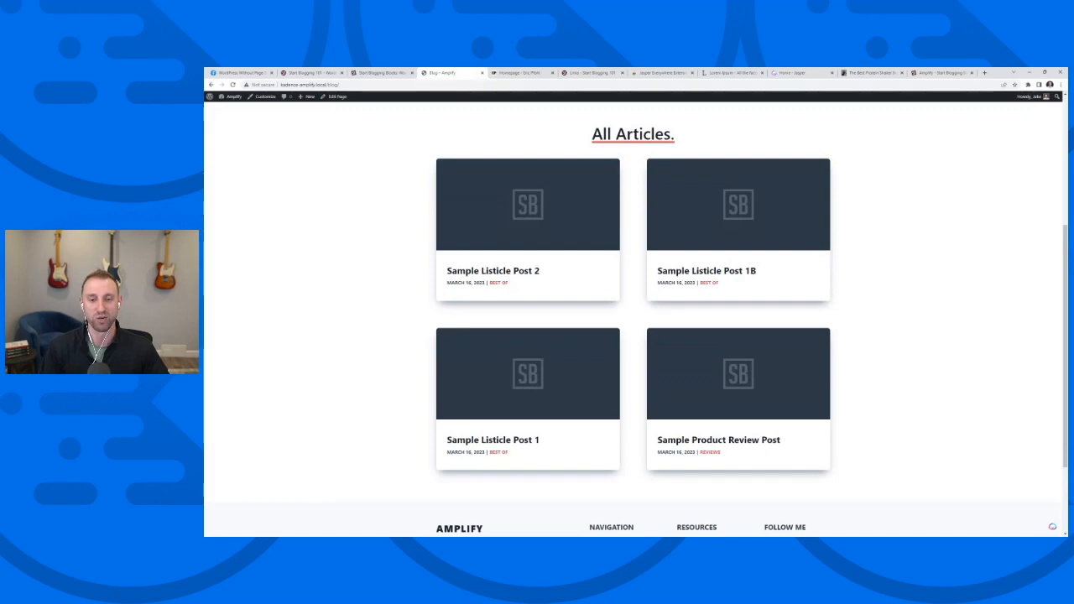
scroll(606, 317, "down", 2)
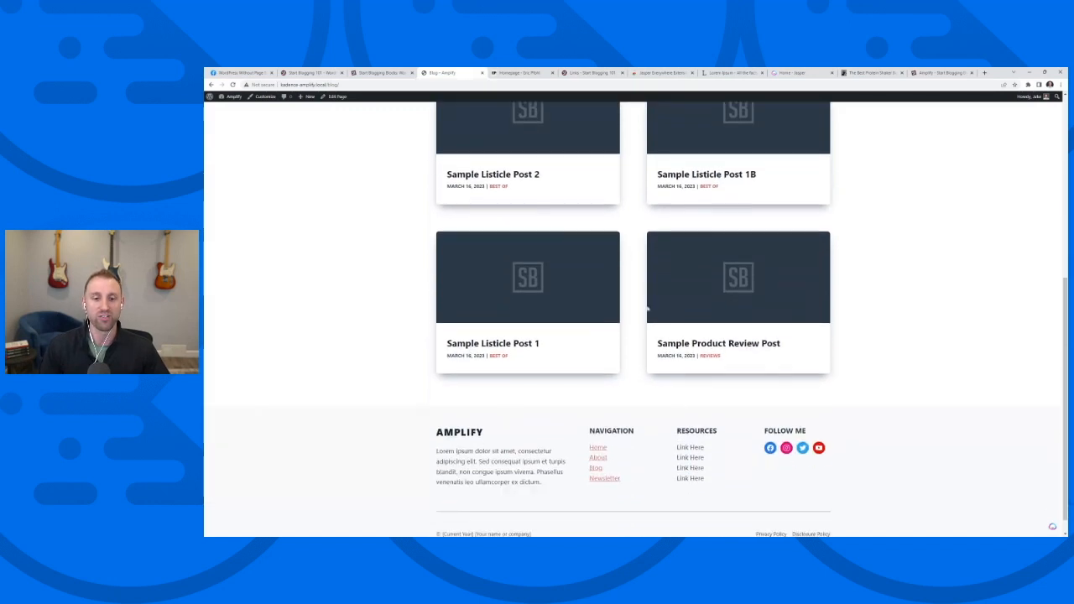
Examine the Amplify site's Newsletter page with its sign-up form and content boxes, and return to the homepage
scroll(660, 311, "up", 5)
left_click(809, 117)
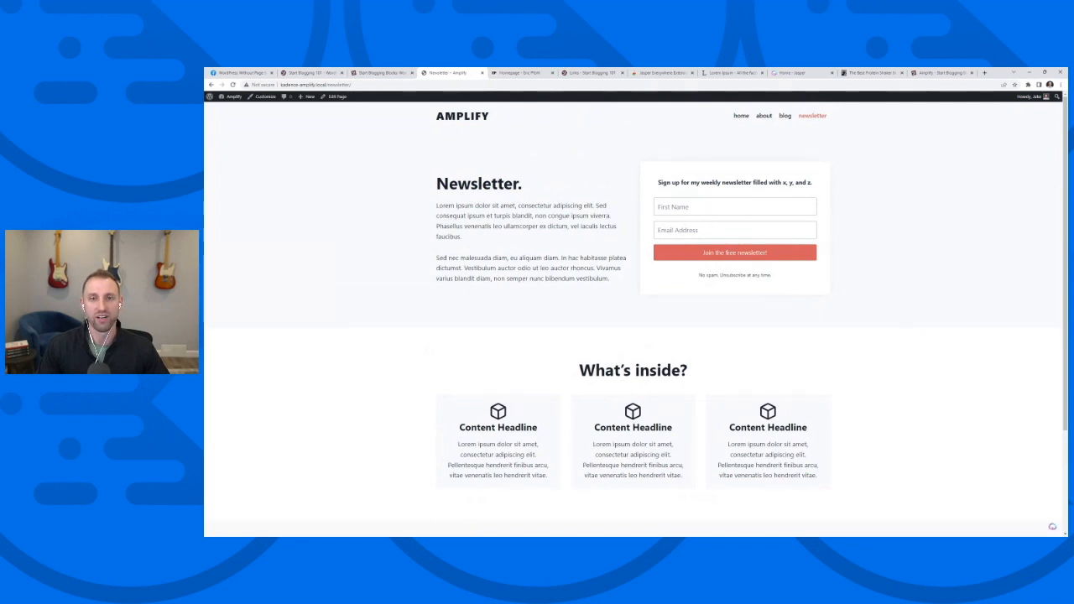
scroll(636, 314, "down", 2)
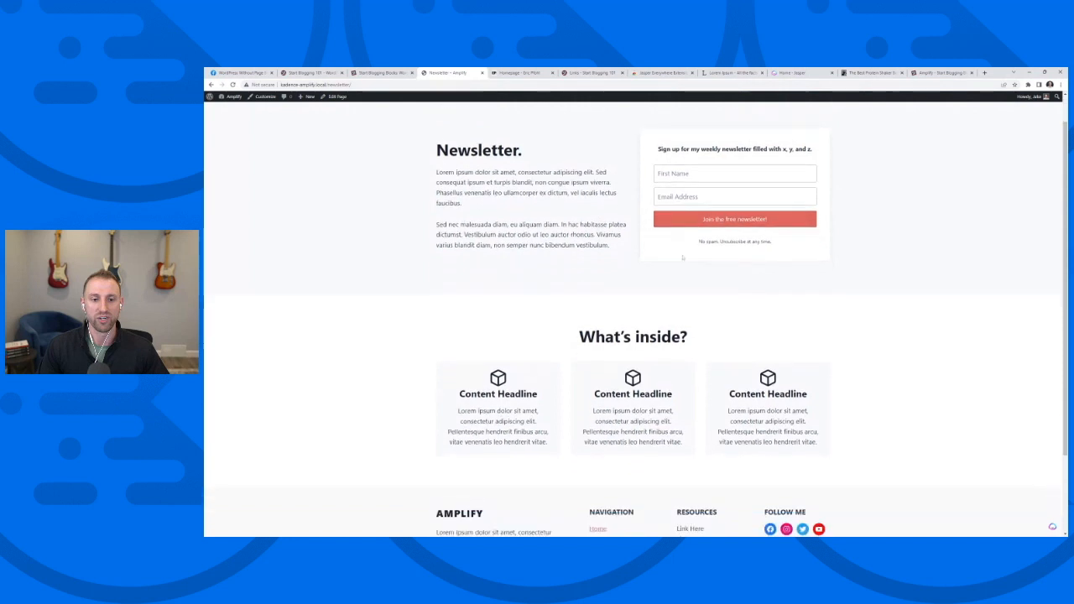
scroll(635, 314, "up", 1)
scroll(567, 108, "up", 1)
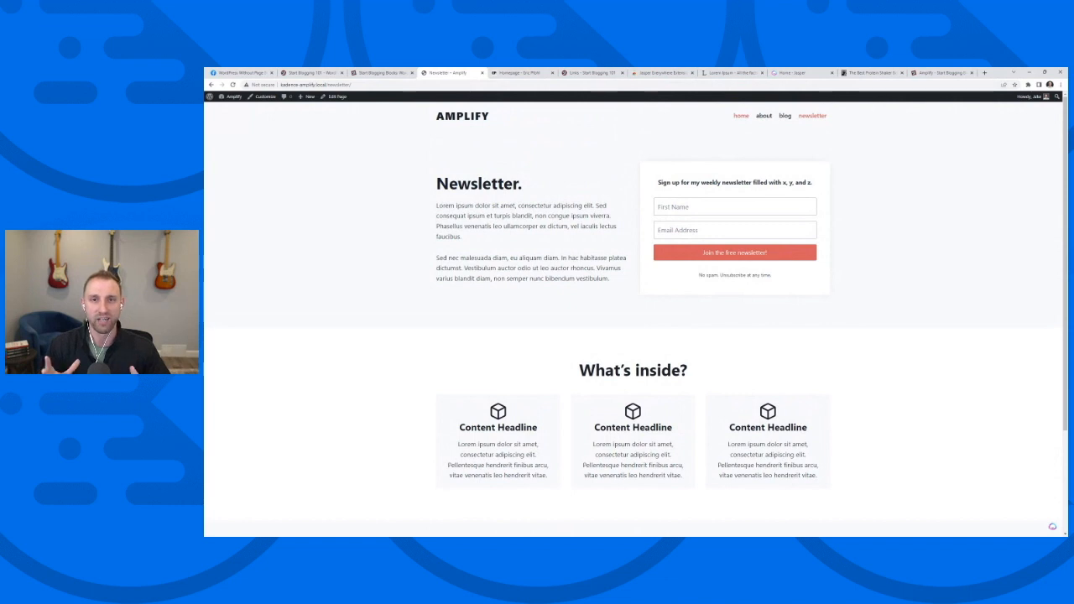
left_click(742, 116)
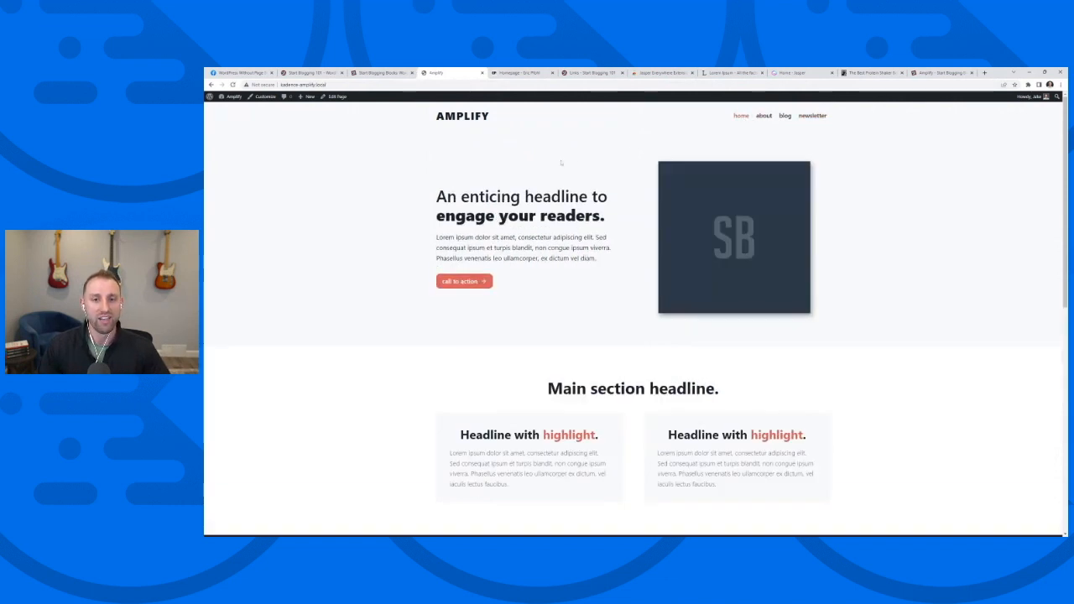
Enter the Amplify site's WordPress admin and review its installed plugins and active theme
left_click(209, 97)
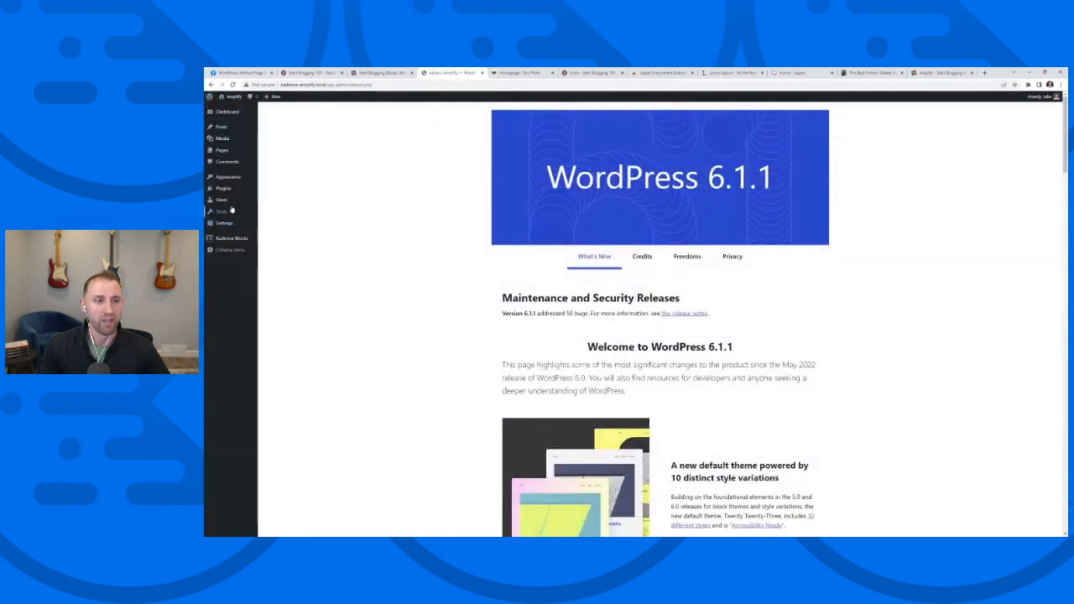
mouse_move(227, 190)
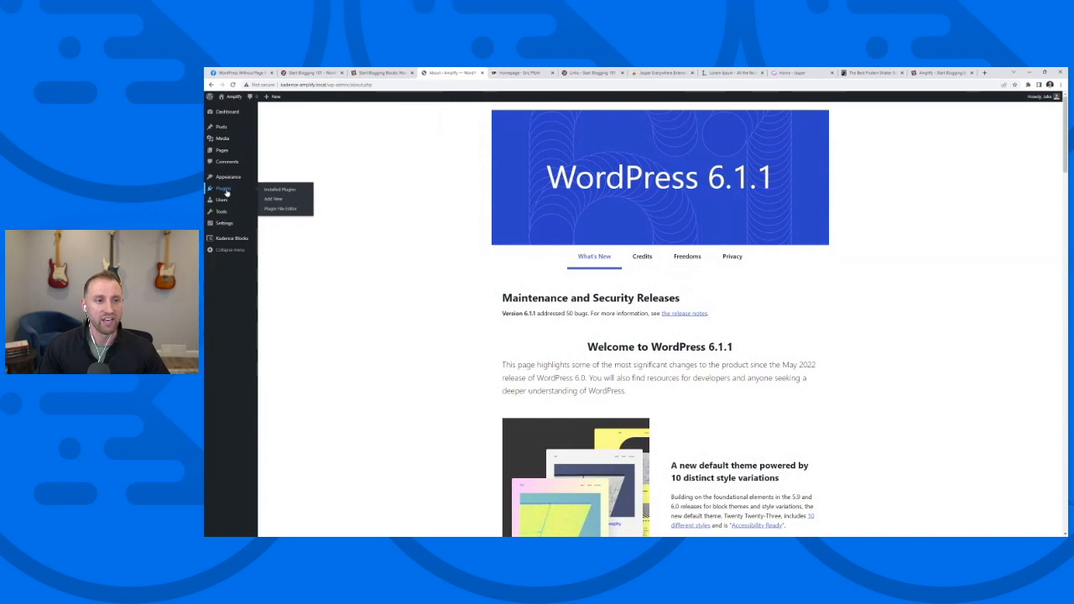
left_click(275, 192)
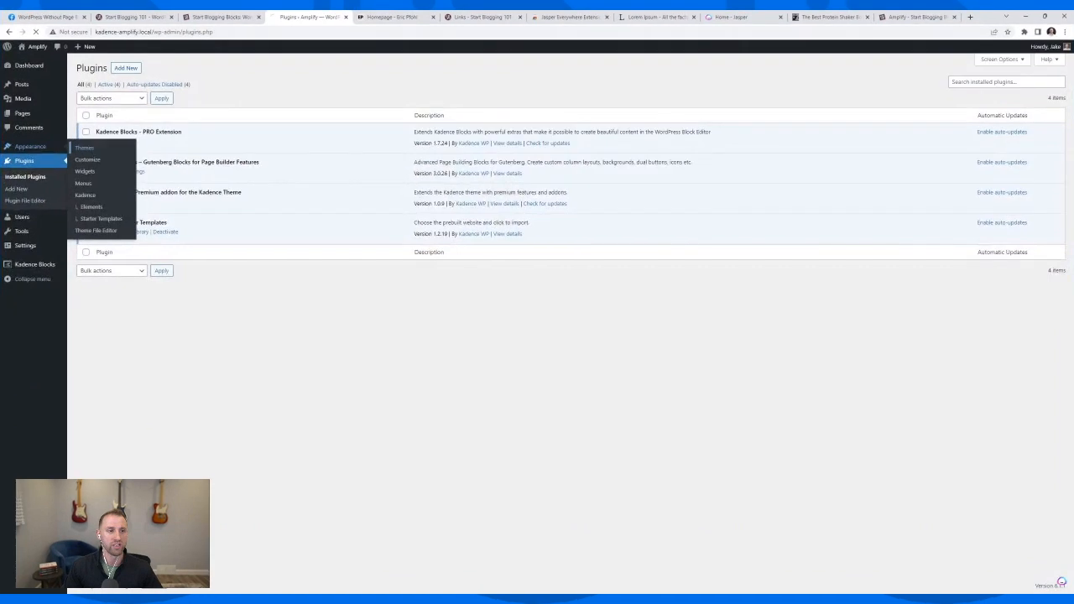
left_click(267, 180)
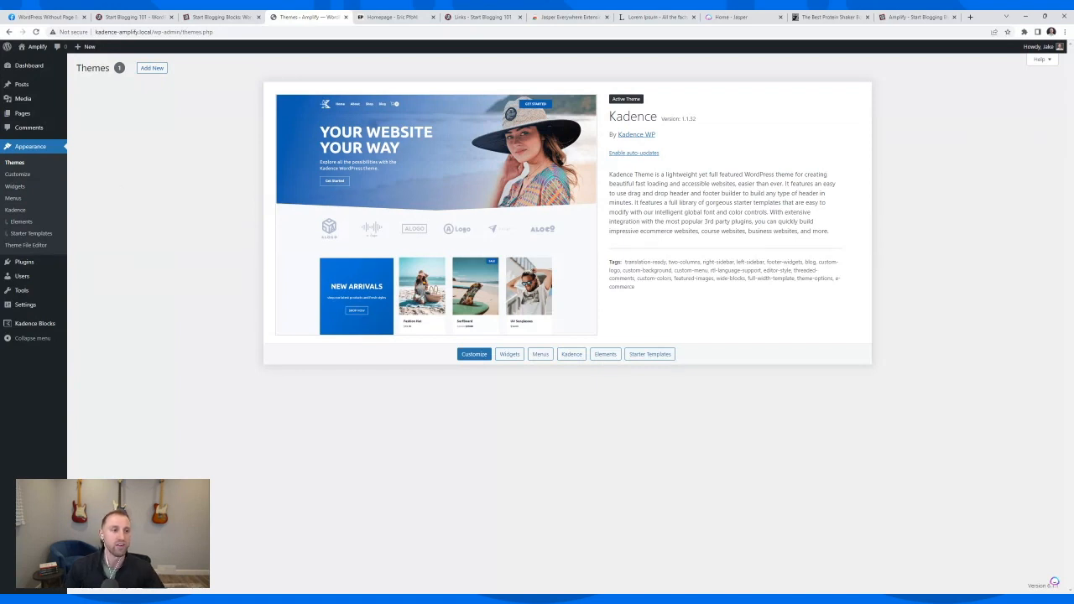
left_click(24, 263)
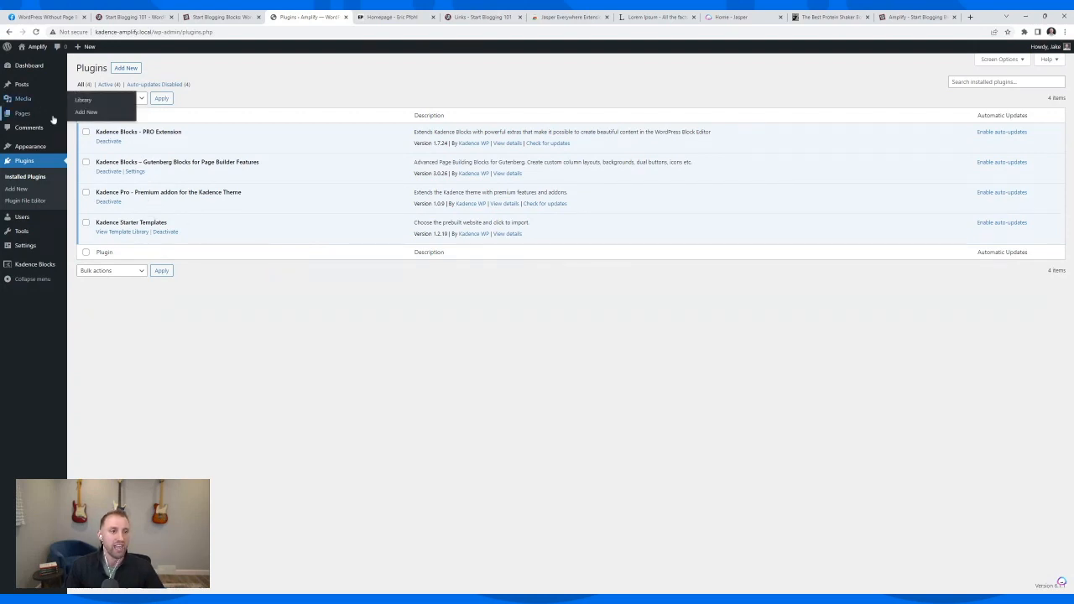
Open the site's front page, Homepage, for editing from the list of pages
mouse_move(25, 92)
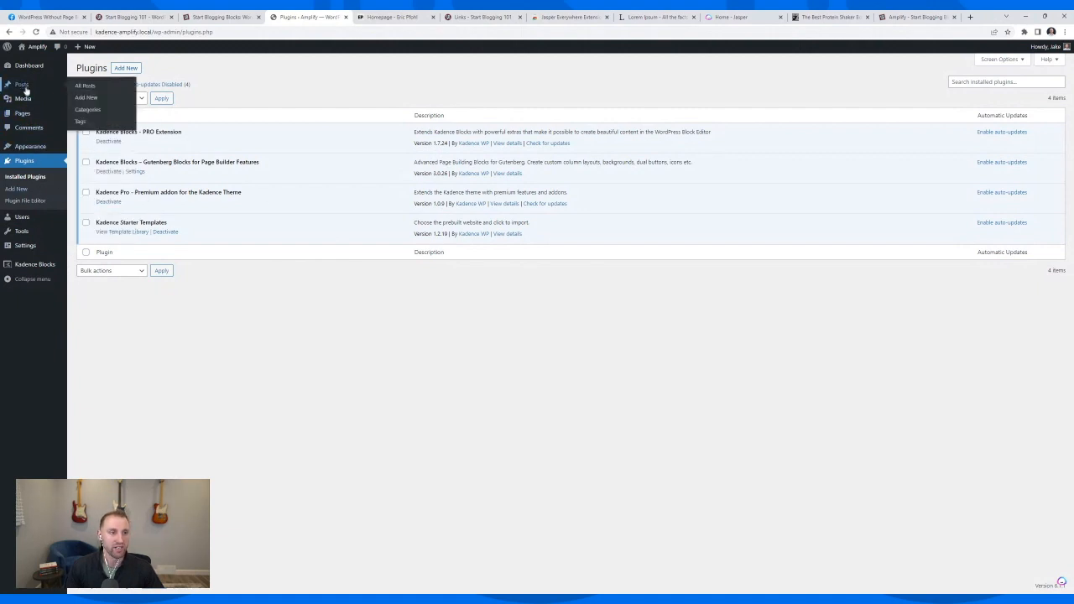
left_click(21, 113)
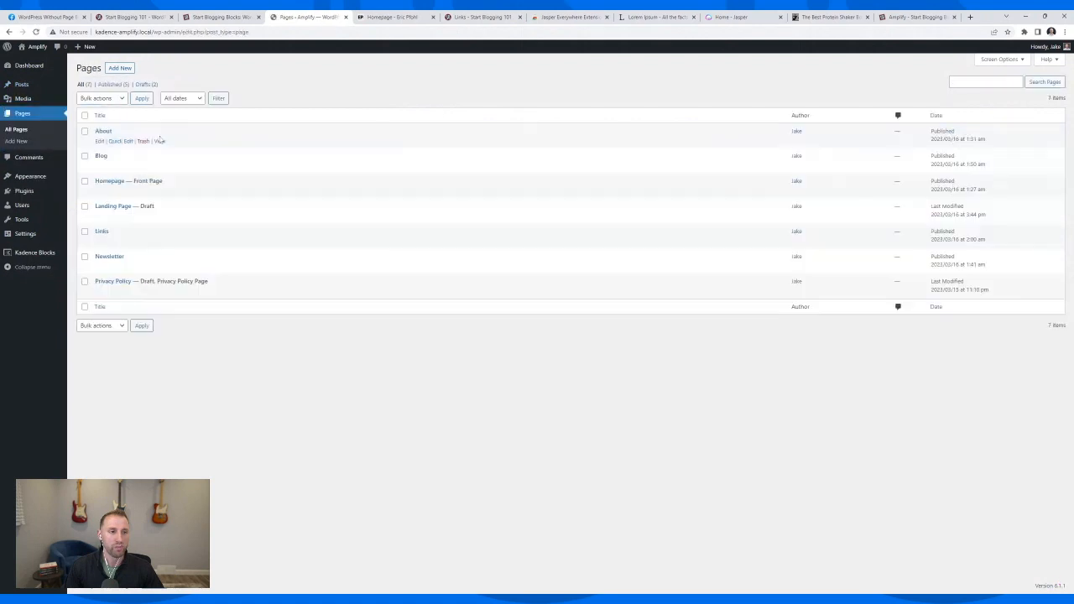
left_click(109, 181)
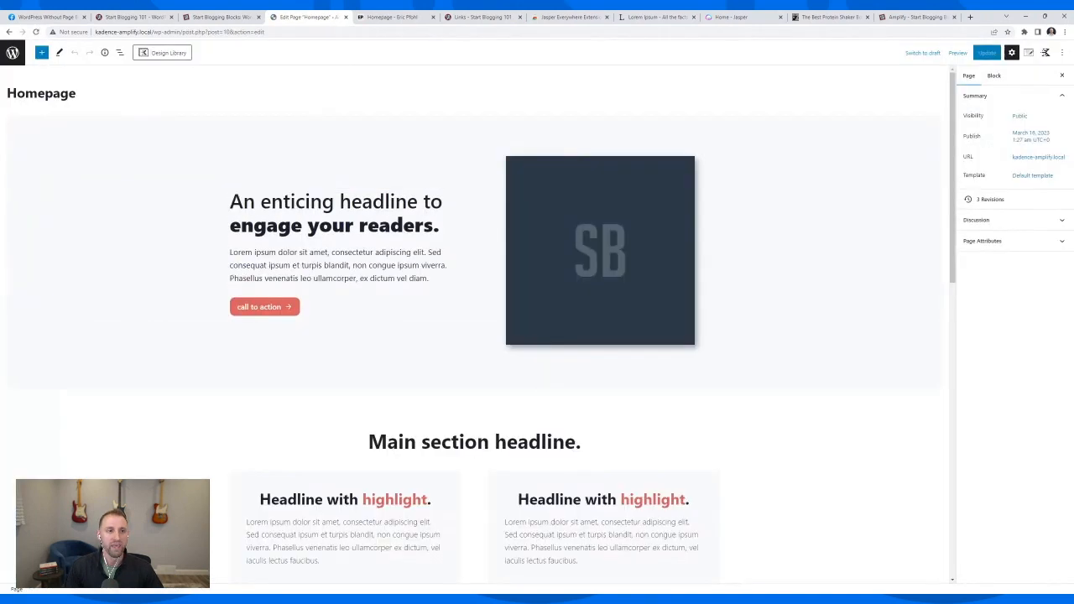
Inspect the cloud connection settings in the Kadence Design Library and browse all the SB Blocks templates
left_click(162, 53)
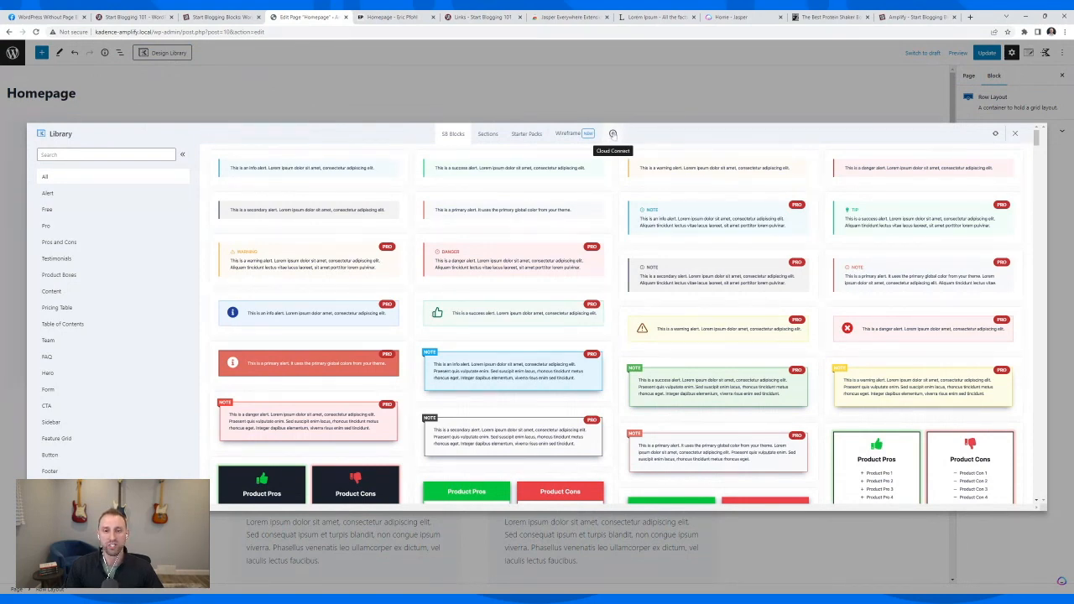
left_click(613, 133)
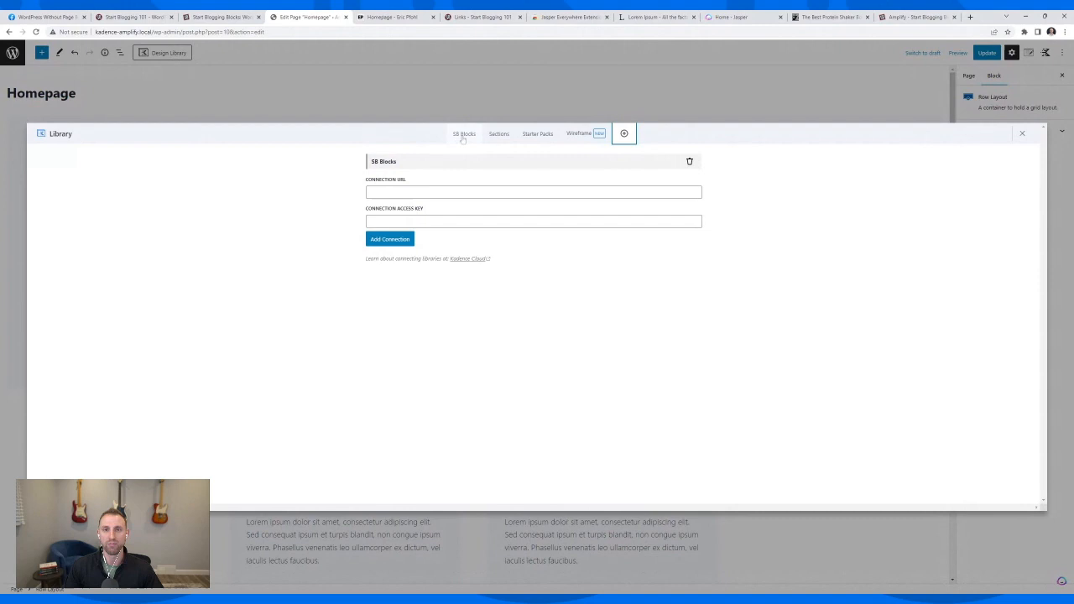
left_click(463, 136)
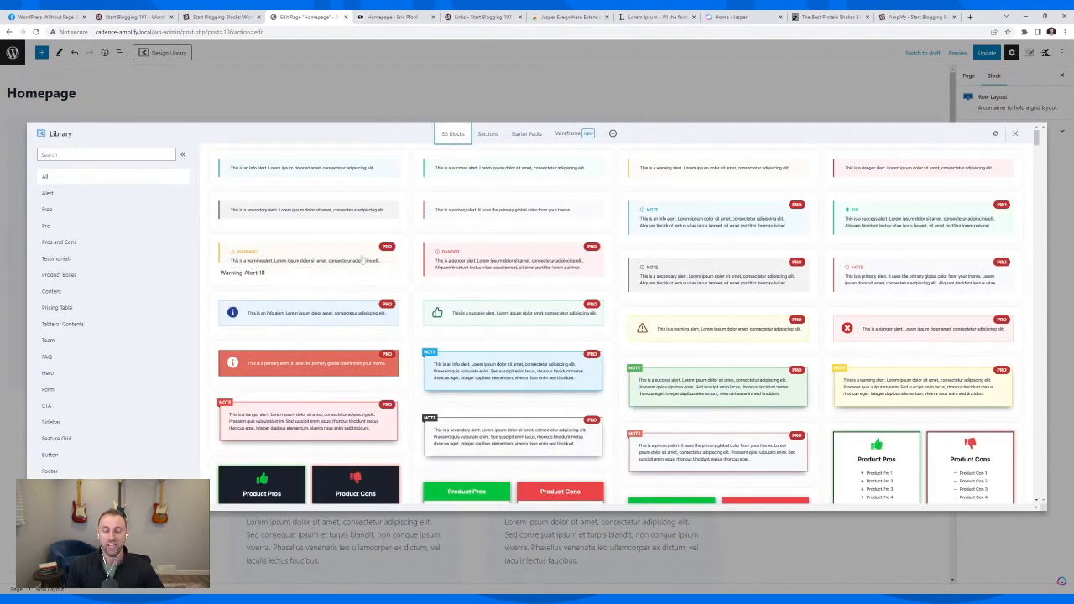
scroll(308, 202, "down", 5)
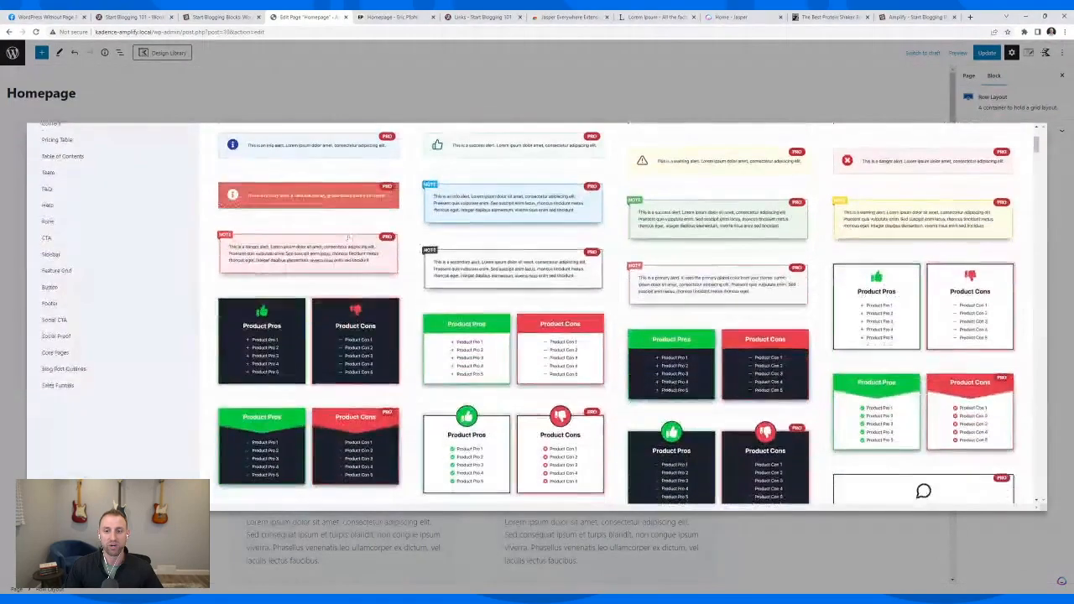
scroll(352, 244, "down", 3)
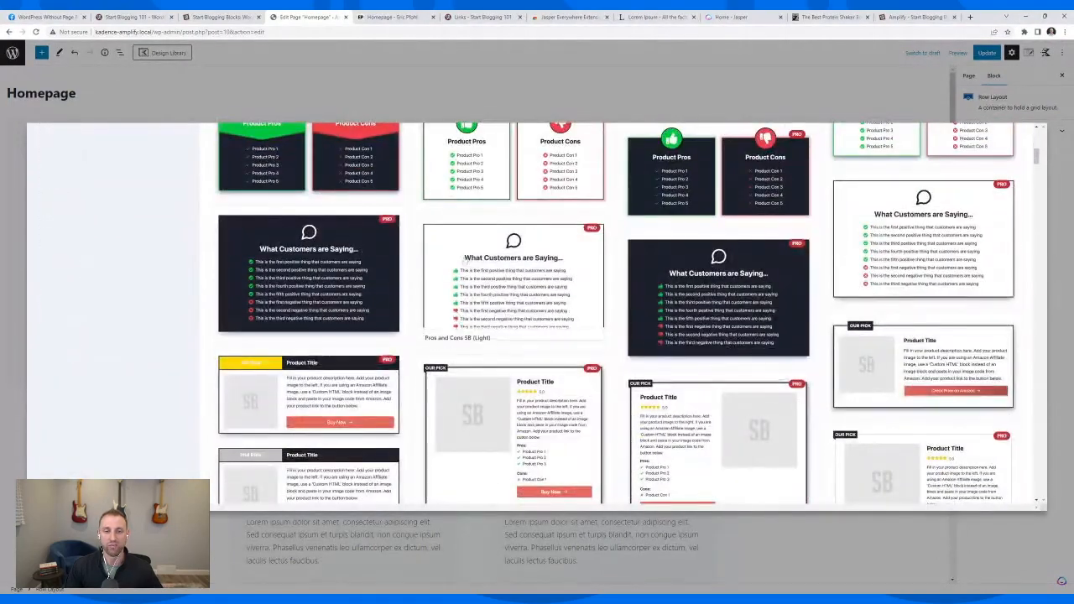
scroll(470, 319, "up", 10)
scroll(504, 277, "down", 6)
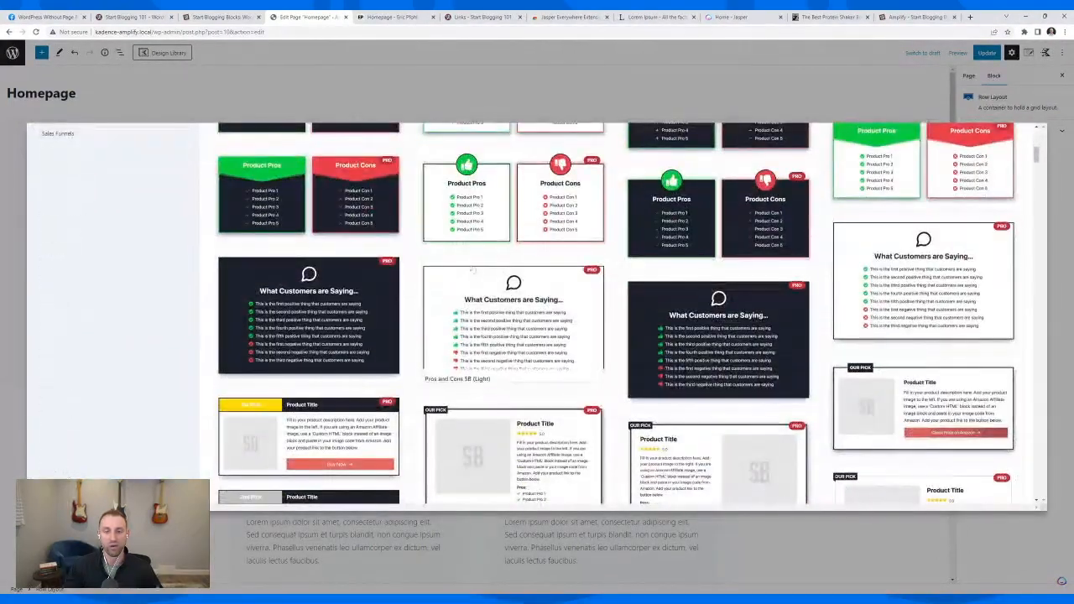
Survey the SB Blocks collection from the alert boxes through pros and cons, product boxes, pricing tables and hero sections
scroll(473, 271, "up", 5)
scroll(437, 251, "down", 10)
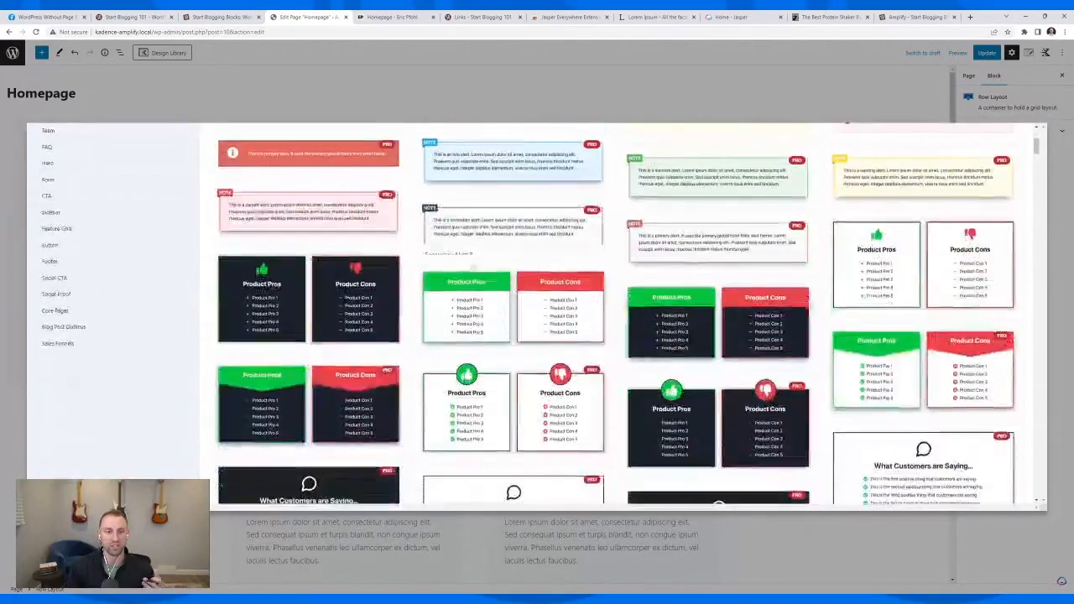
scroll(833, 249, "down", 2)
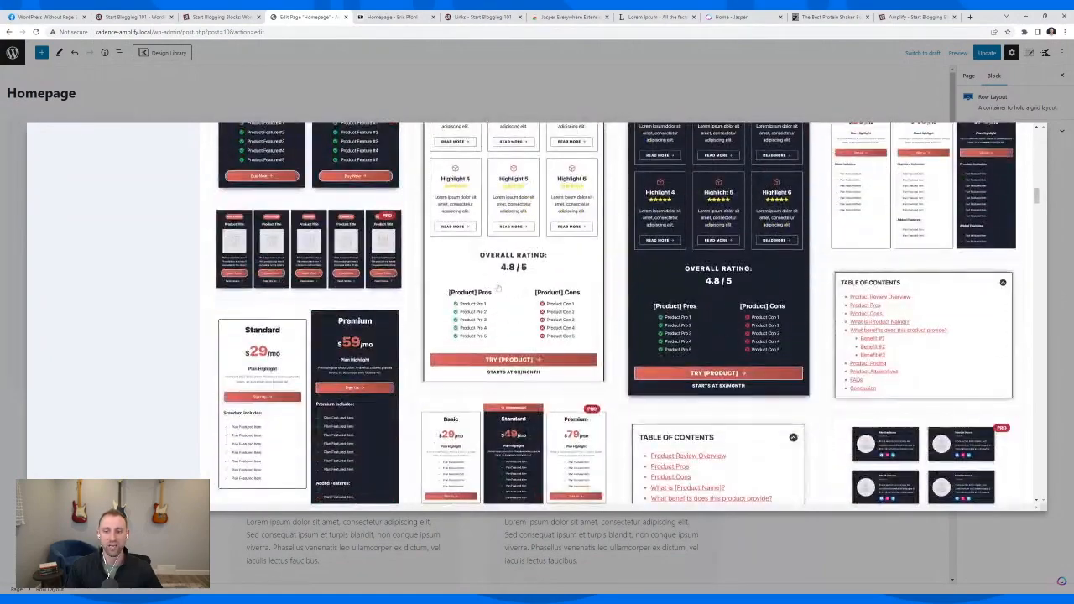
scroll(544, 318, "down", 4)
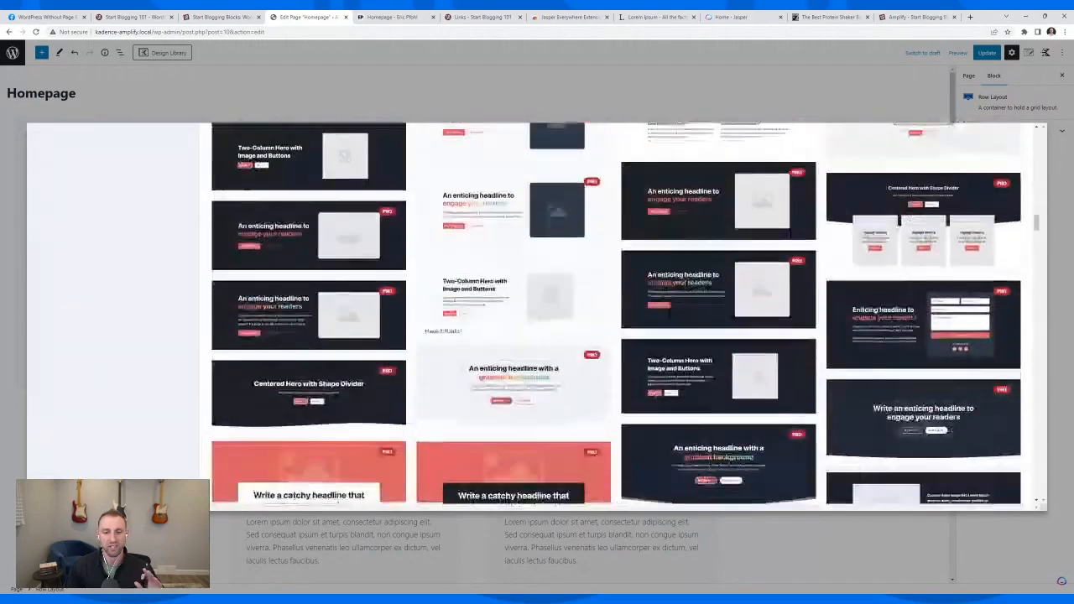
scroll(544, 319, "up", 12)
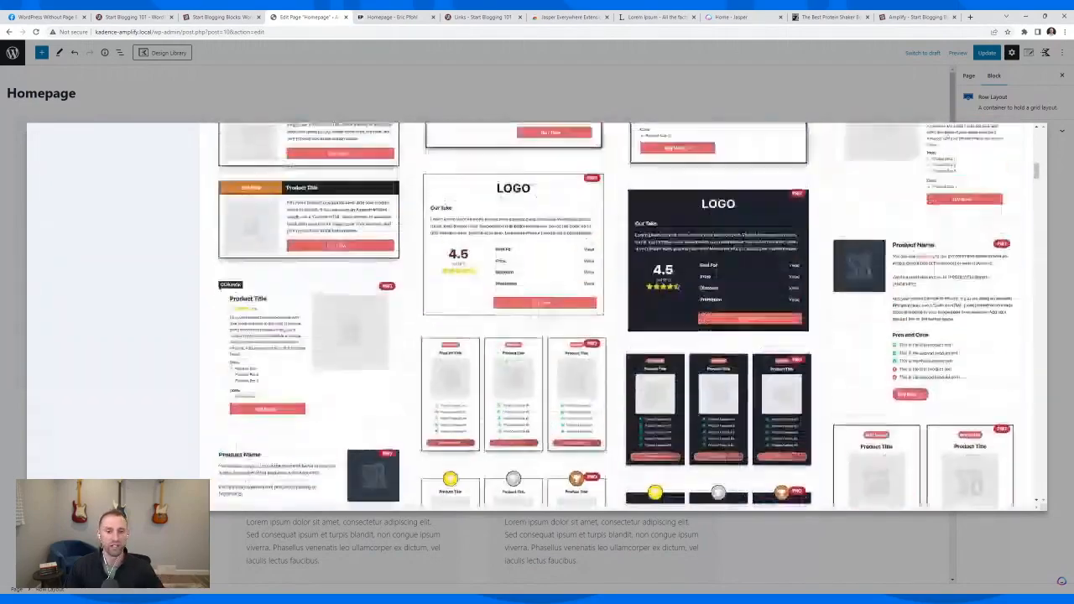
scroll(549, 380, "up", 10)
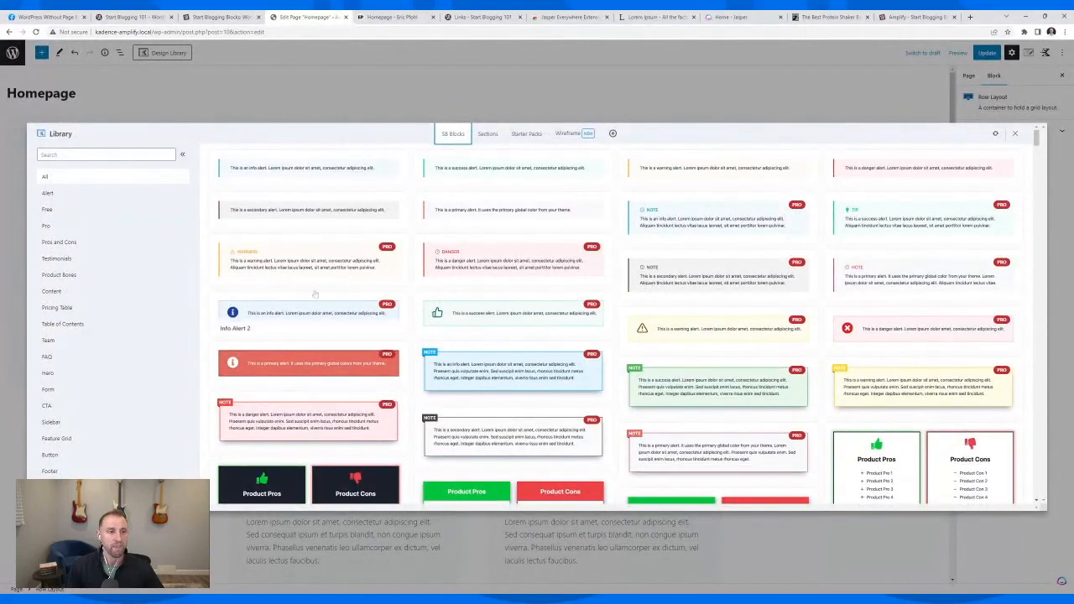
Filter the SB Blocks to the Free category, examine its templates from content boxes to Linktree pages, and close the library
left_click(47, 209)
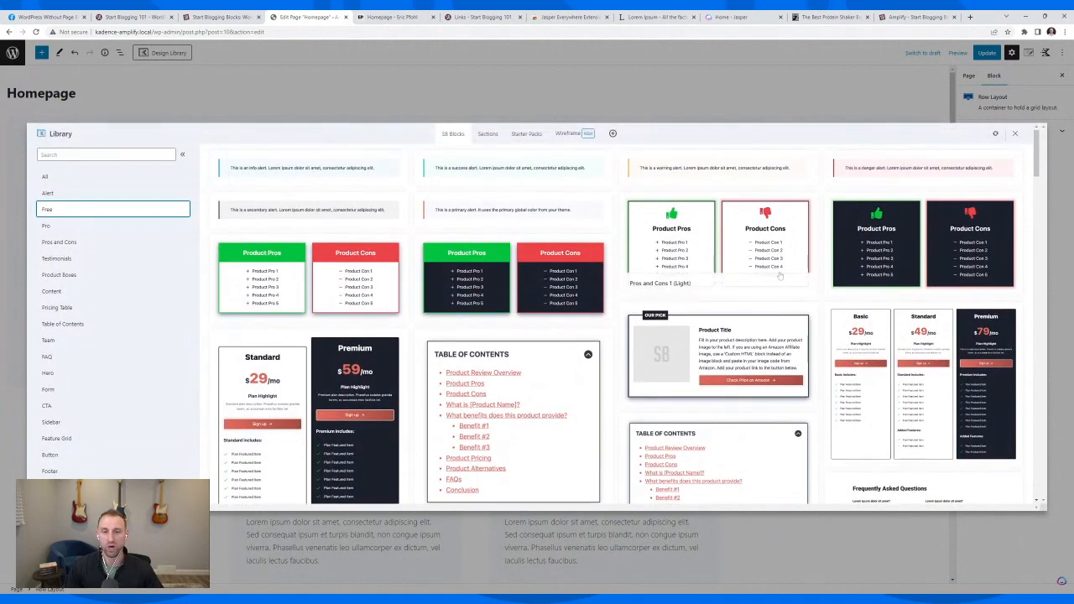
scroll(720, 300, "down", 10)
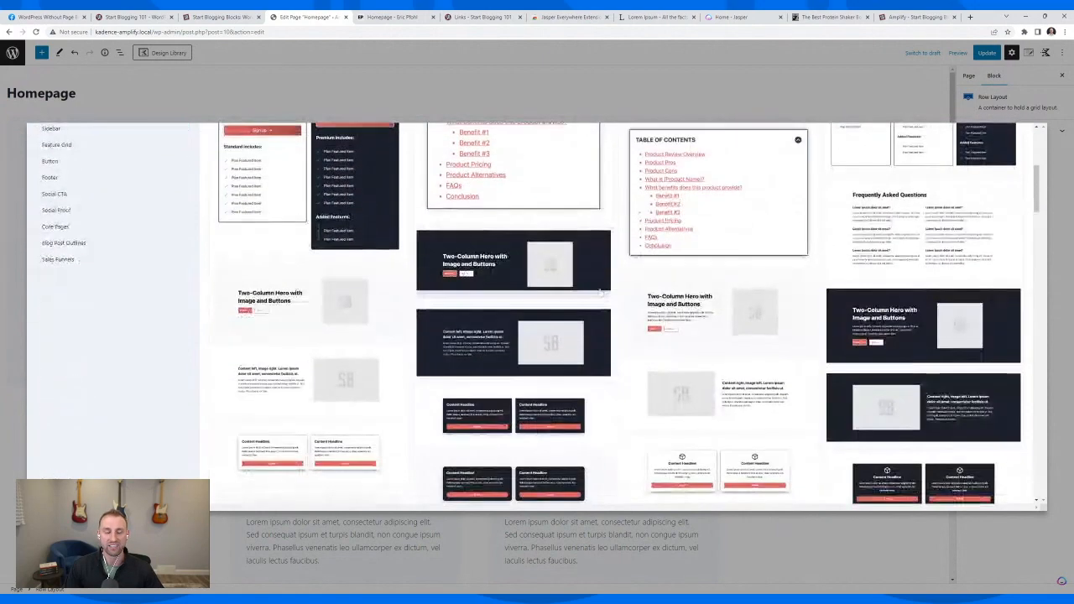
scroll(593, 291, "down", 10)
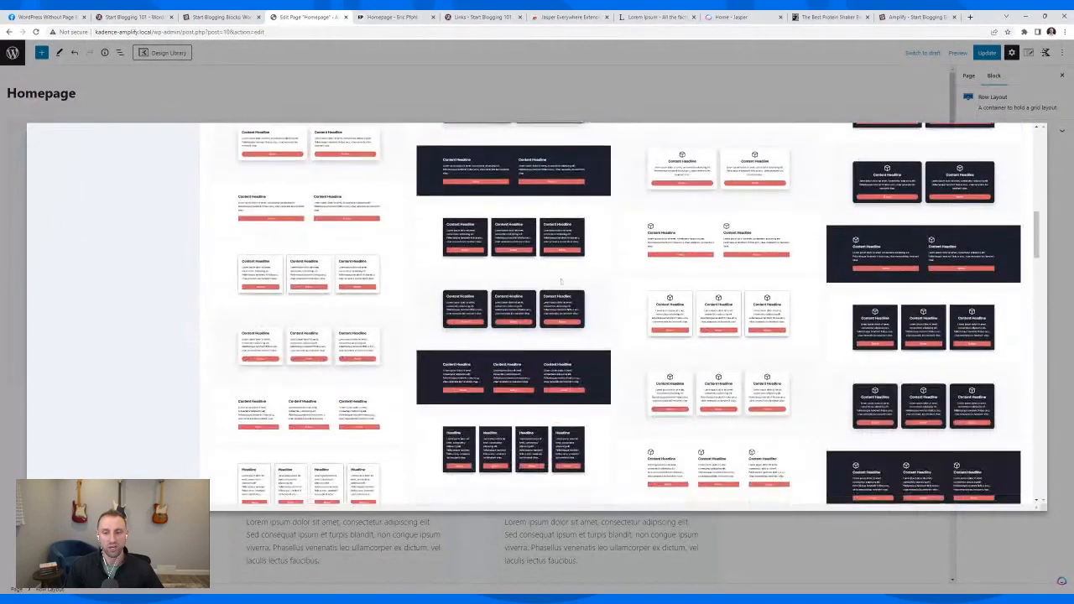
scroll(538, 313, "down", 5)
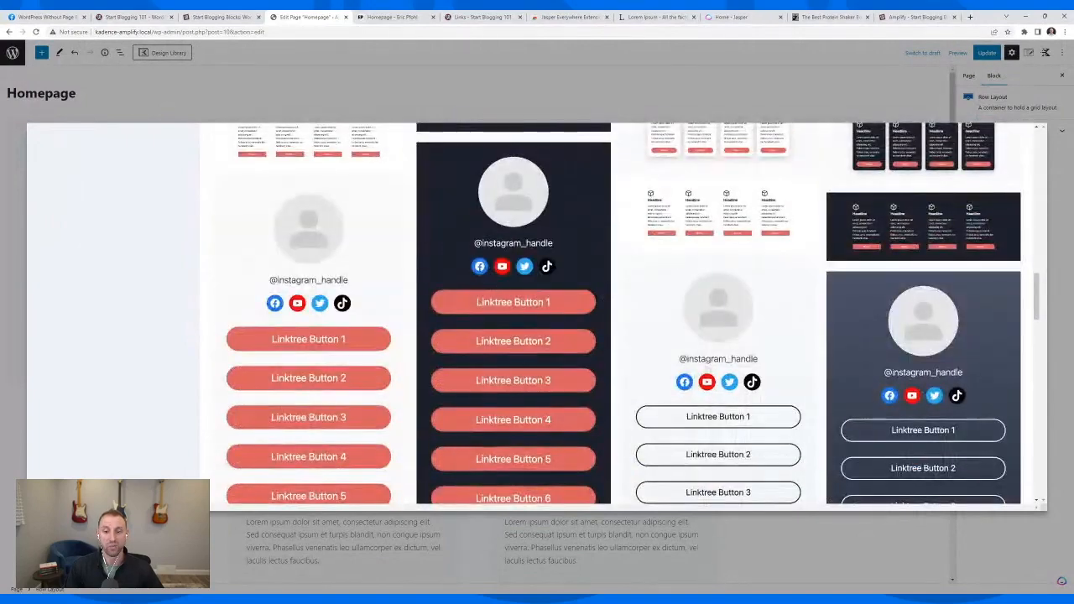
scroll(458, 342, "down", 3)
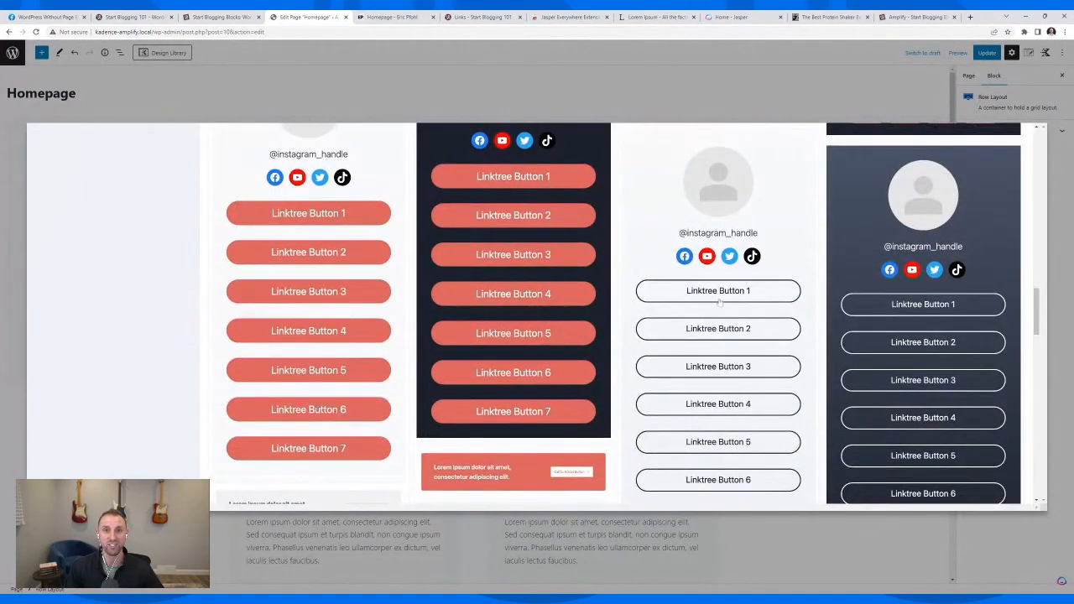
scroll(716, 301, "down", 6)
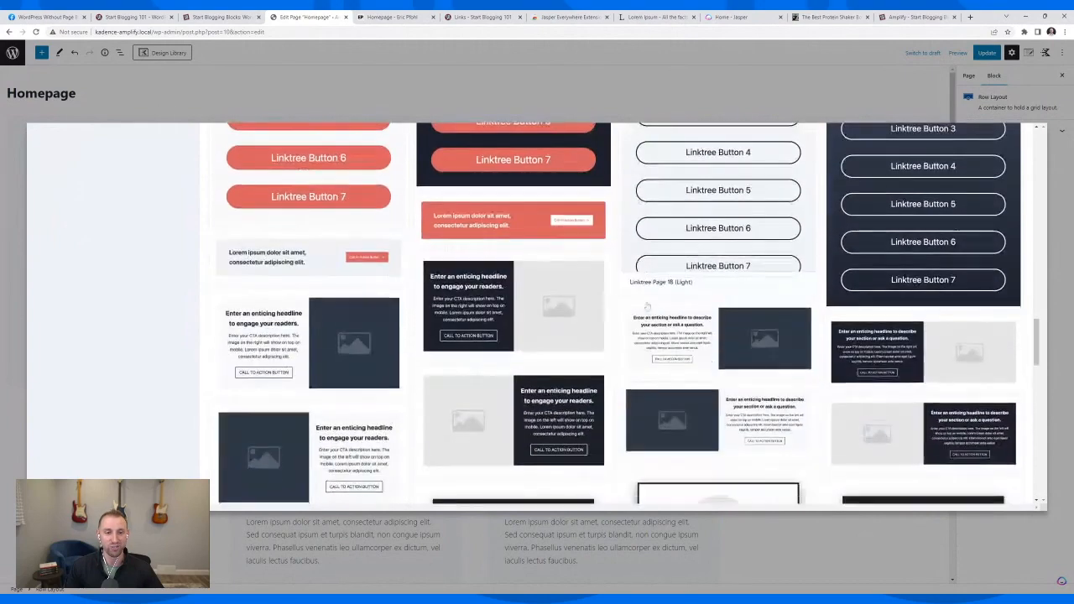
scroll(655, 310, "down", 5)
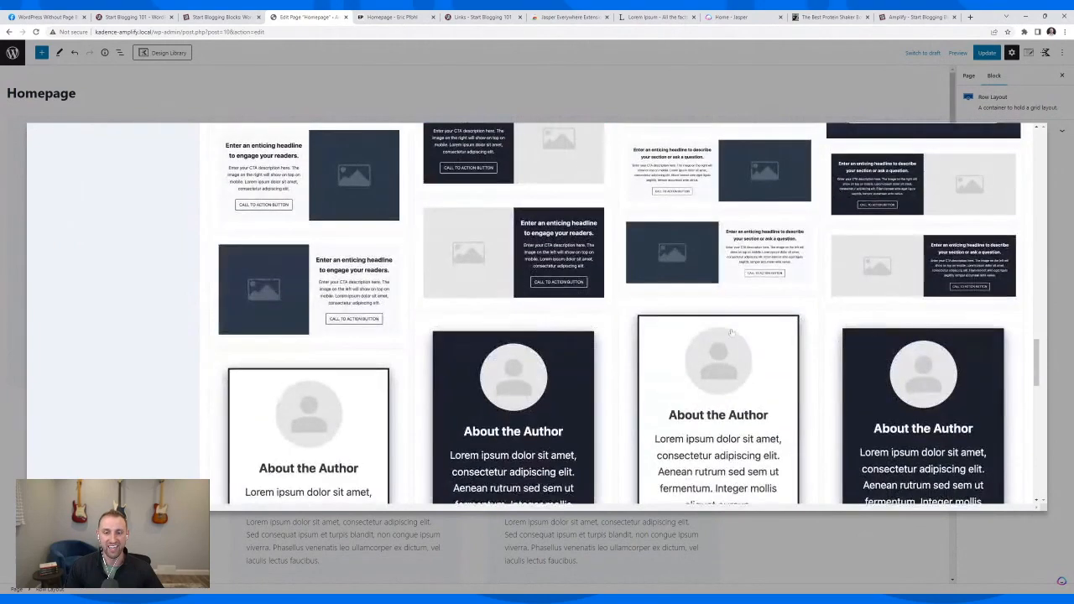
scroll(504, 323, "down", 4)
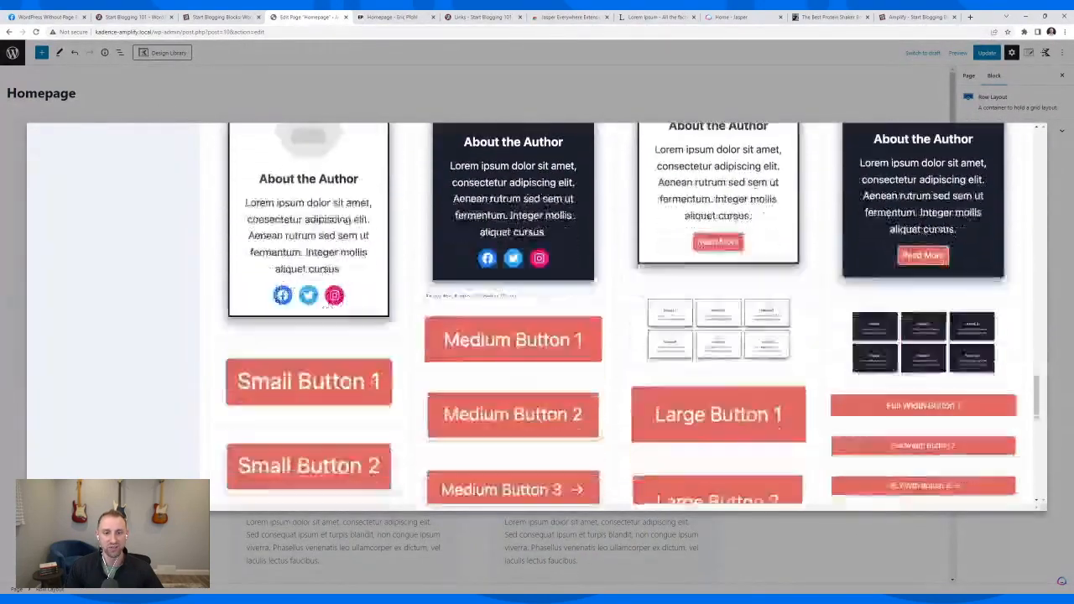
scroll(585, 339, "down", 2)
scroll(720, 223, "up", 12)
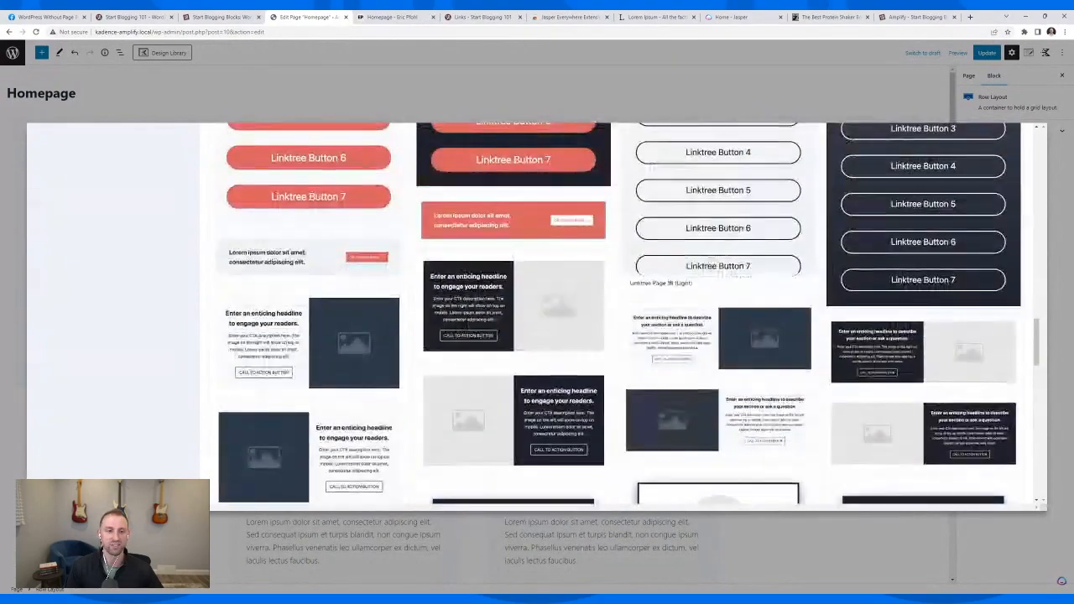
scroll(910, 198, "up", 15)
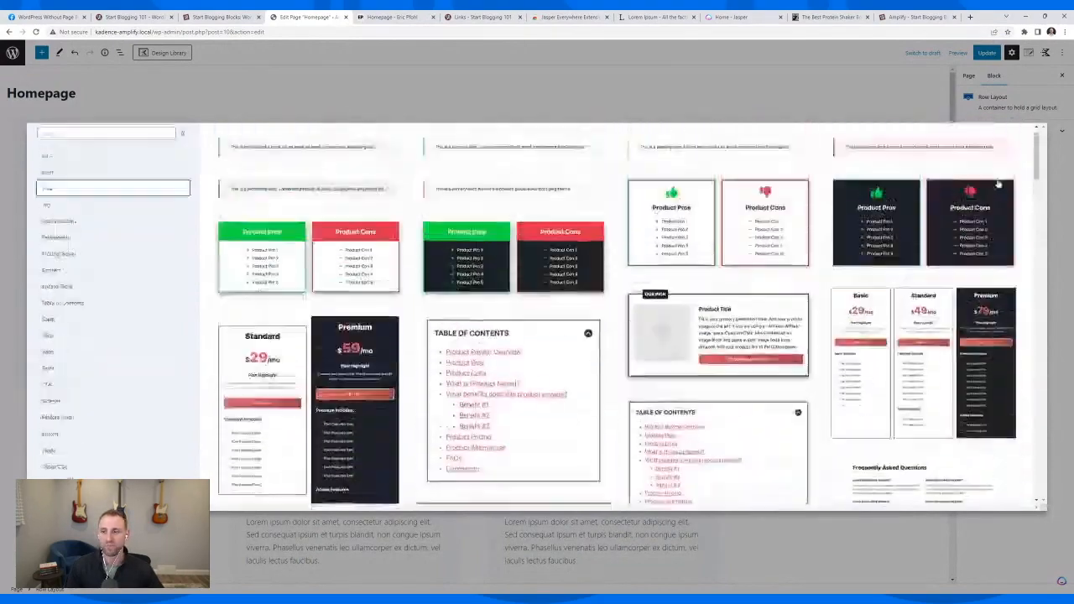
left_click(1015, 133)
Leave the Homepage editor and open the Landing Page draft for editing from the list of pages
scroll(442, 213, "up", 3)
scroll(443, 213, "up", 5)
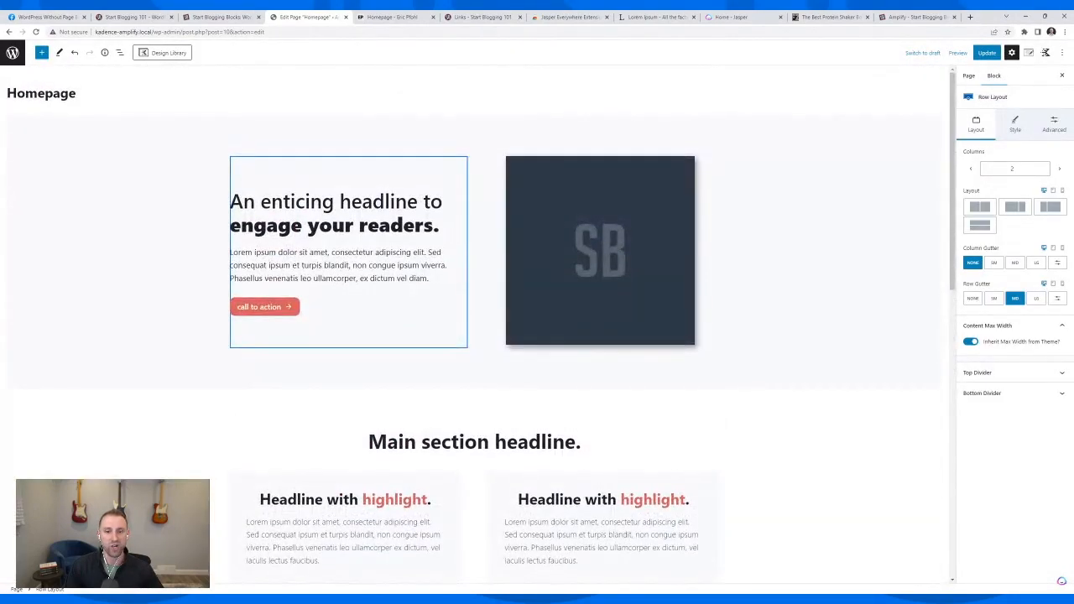
left_click(309, 201)
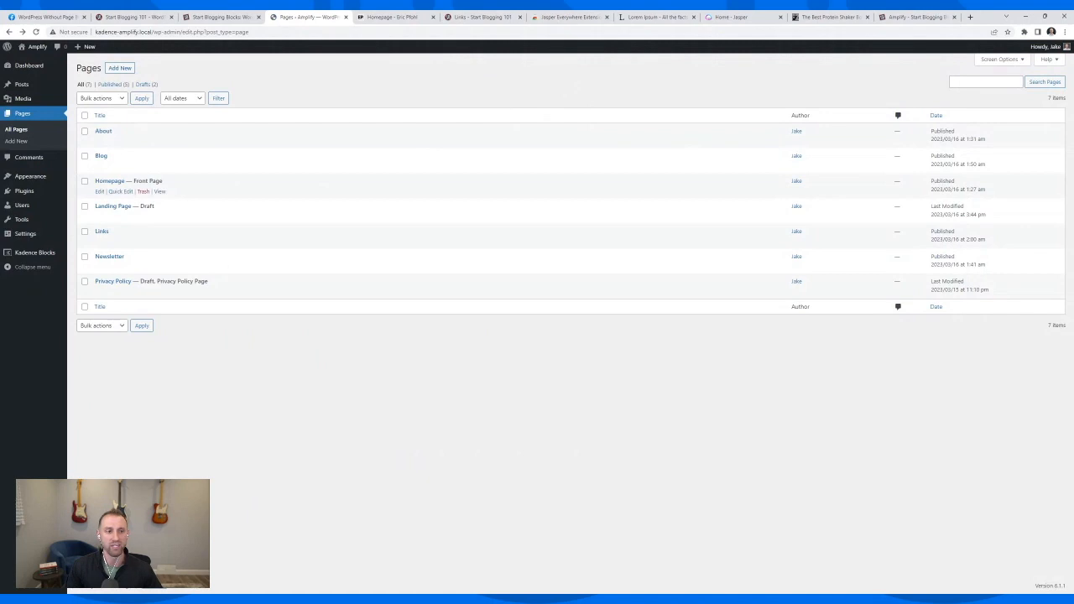
left_click(117, 207)
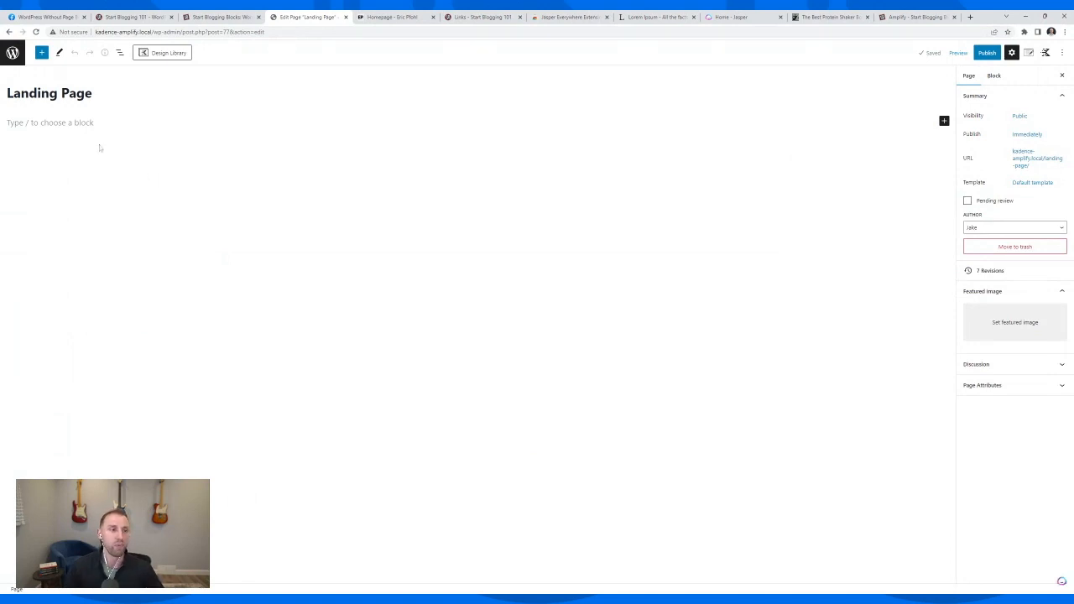
Show the Landing Page's theme page settings, switch the page layout to Default and set it back to Fullwidth
left_click(1029, 52)
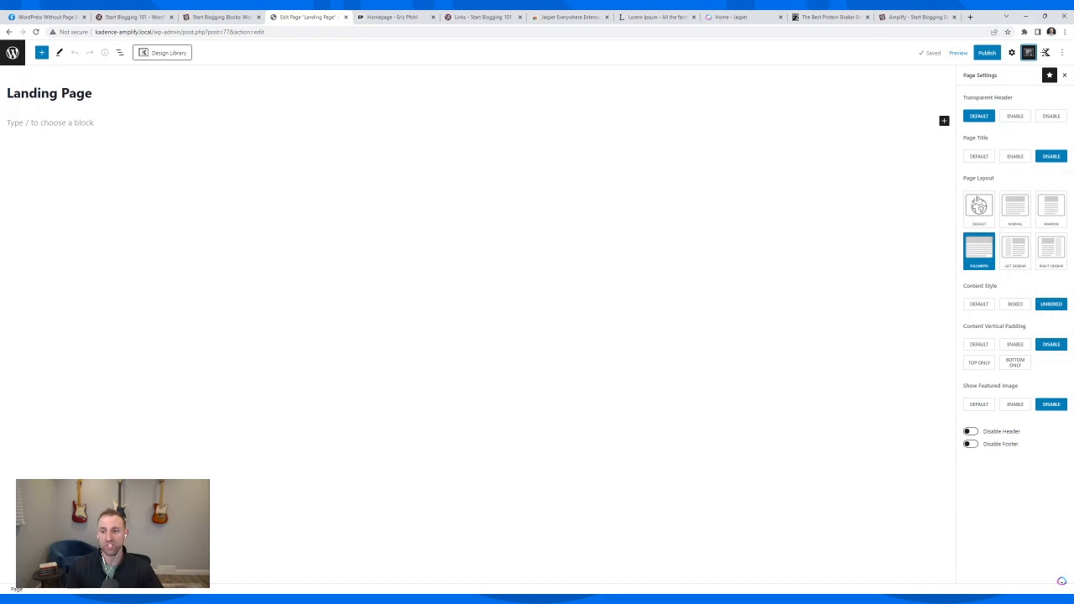
left_click(979, 256)
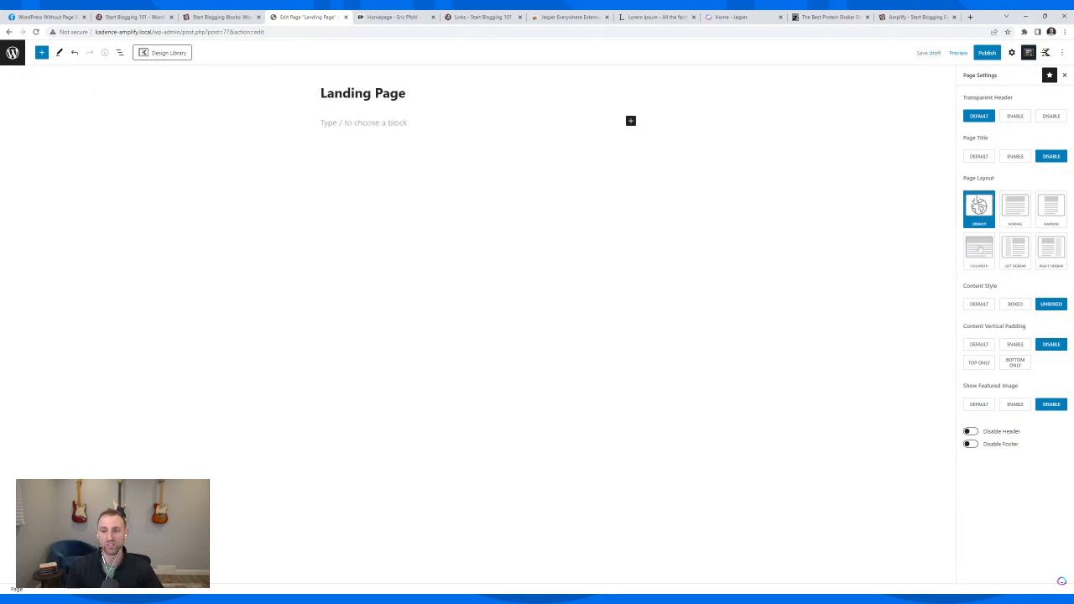
left_click(979, 256)
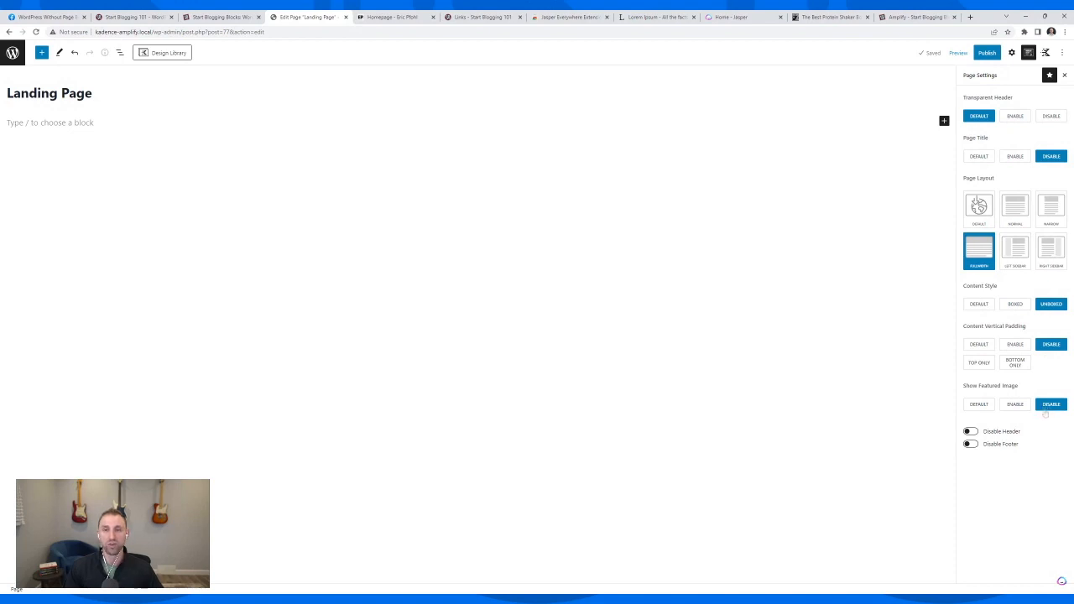
Insert the dark Two-Column Hero with Image and Buttons template with paragraph text from the Design Library's Hero category into the empty page
left_click(80, 132)
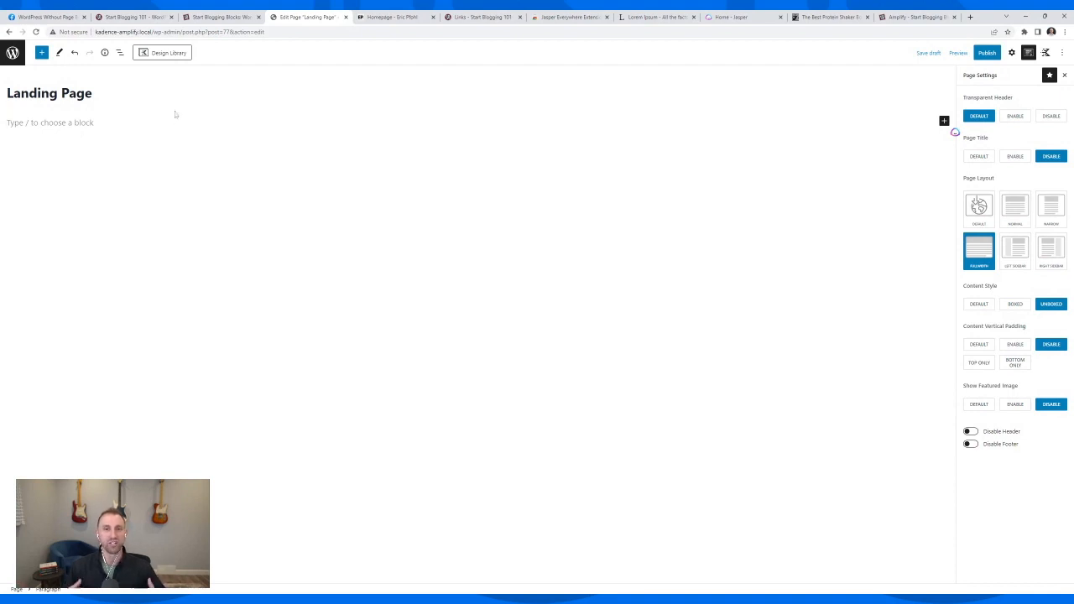
key("ctrl+s")
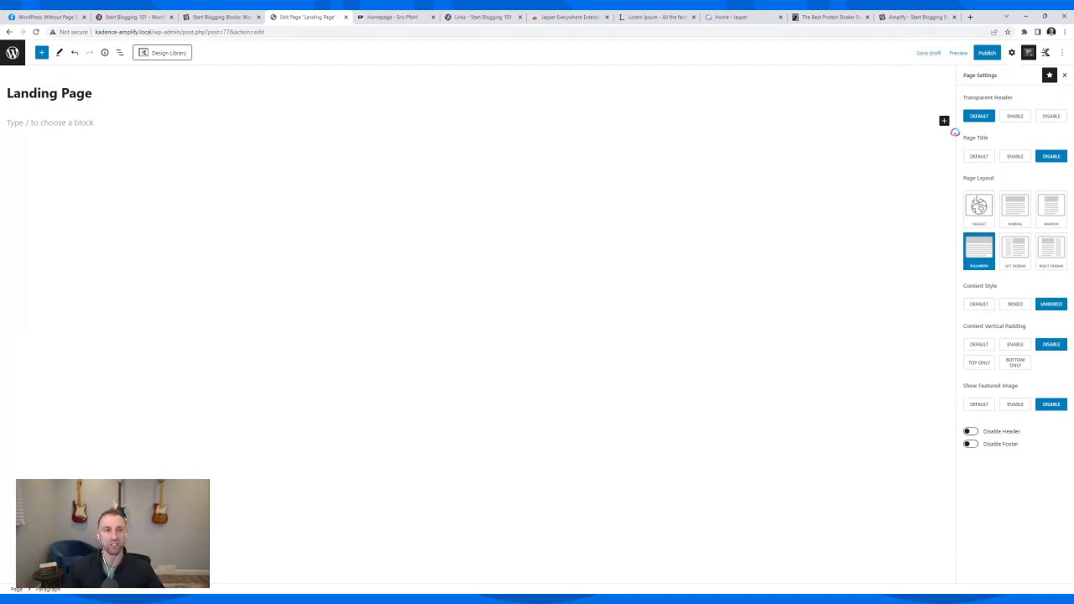
left_click(169, 53)
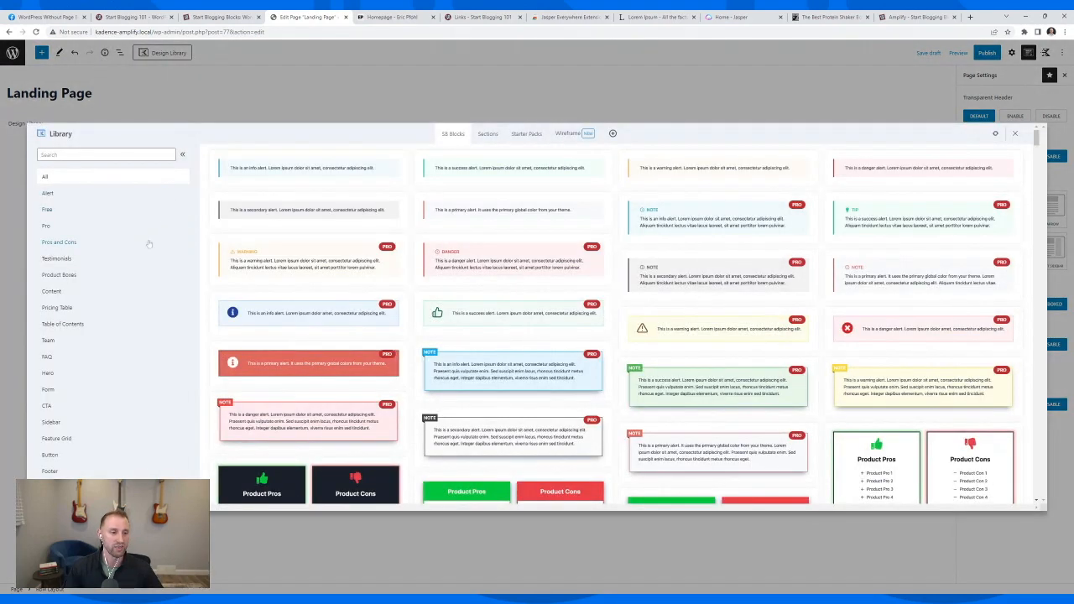
left_click(55, 376)
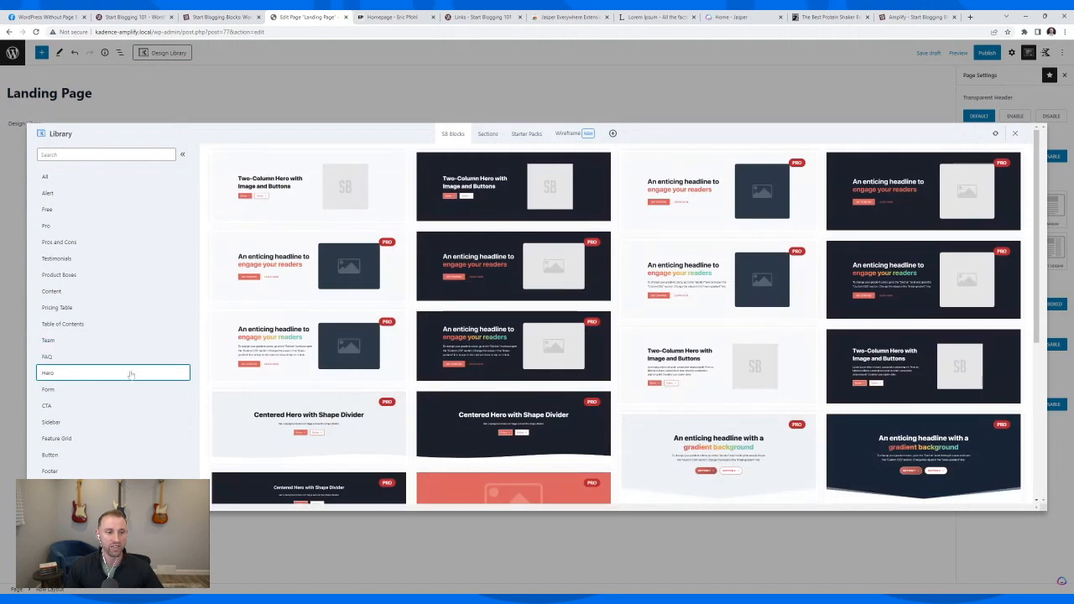
scroll(504, 336, "down", 2)
scroll(501, 337, "up", 2)
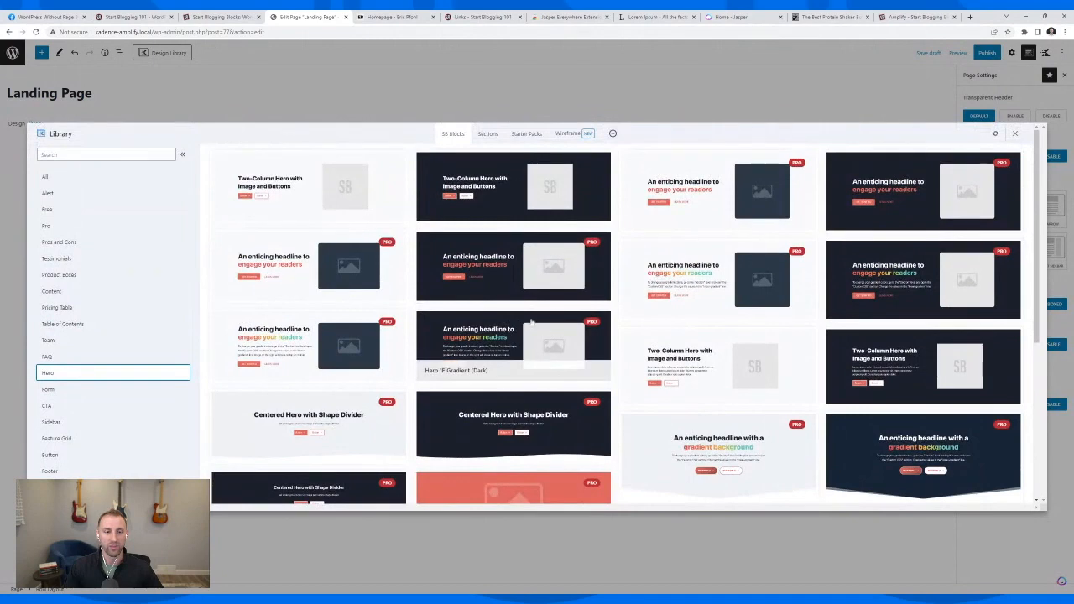
left_click(890, 370)
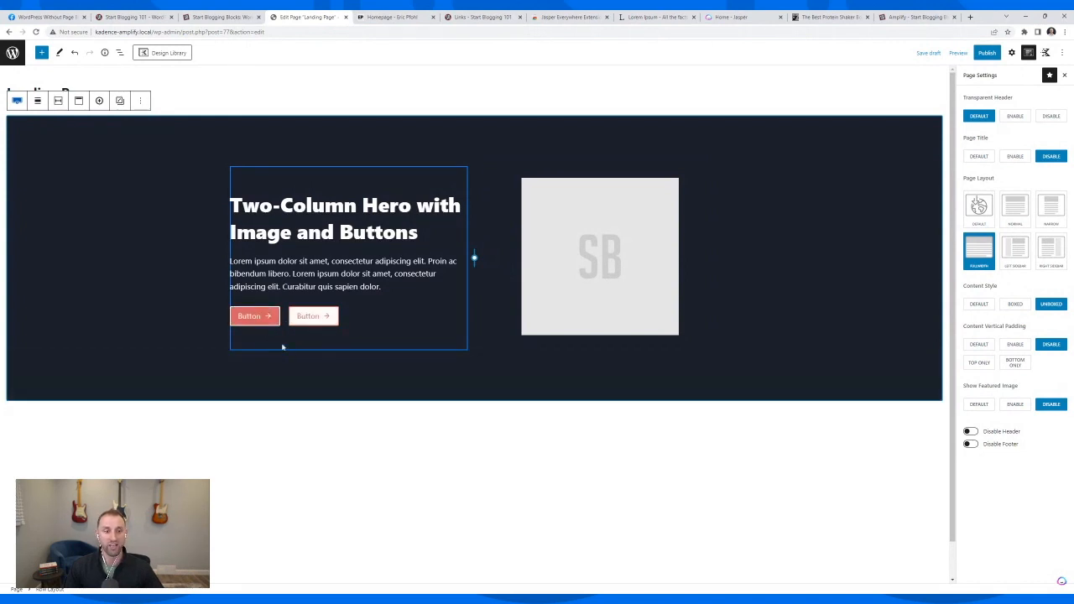
Select the hero's second button, its paragraph text and the surrounding row to inspect them as individual blocks
left_click(316, 320)
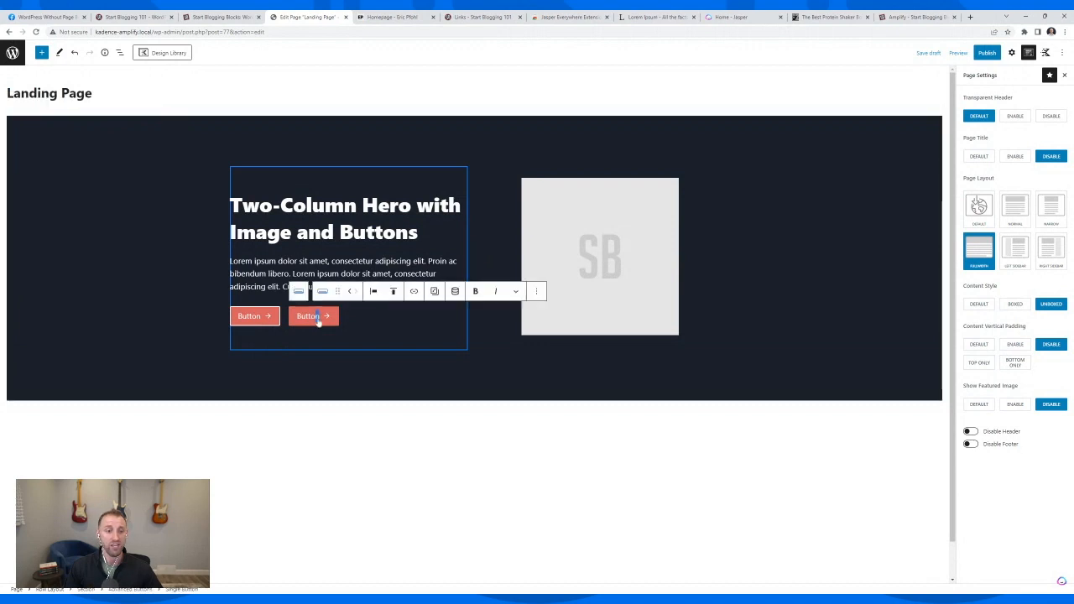
left_click(375, 261)
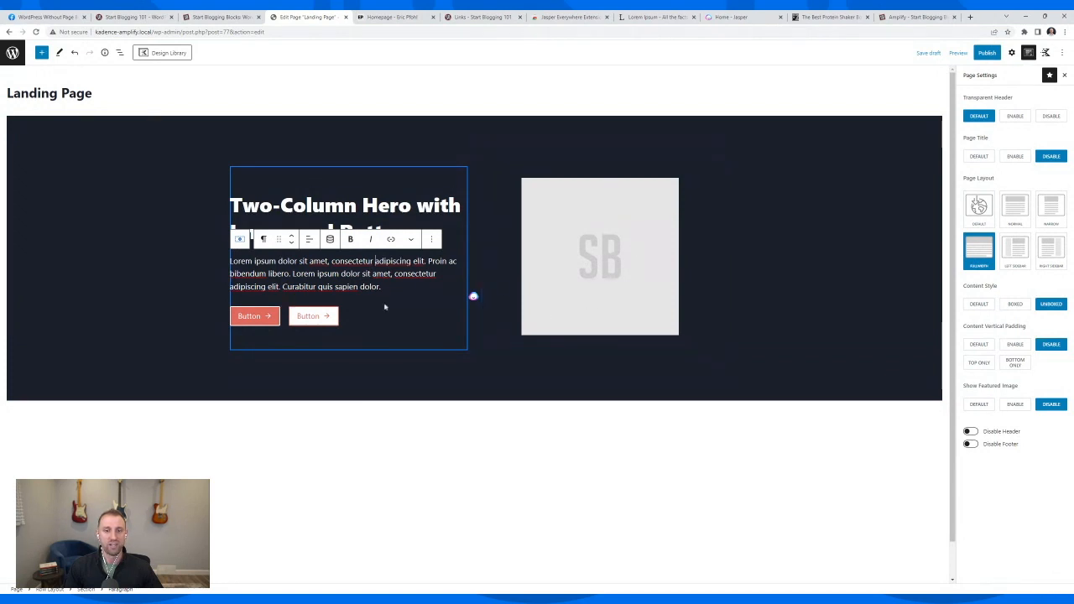
left_click(122, 263)
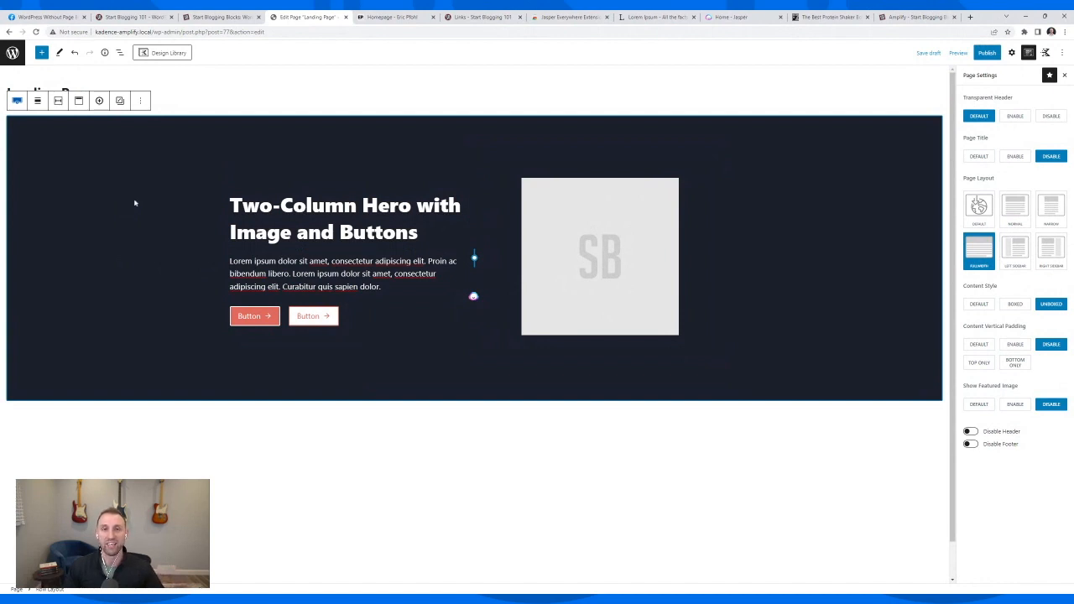
Insert the Content 2B (Light) template from the Design Library's Content category below the hero section
left_click(175, 57)
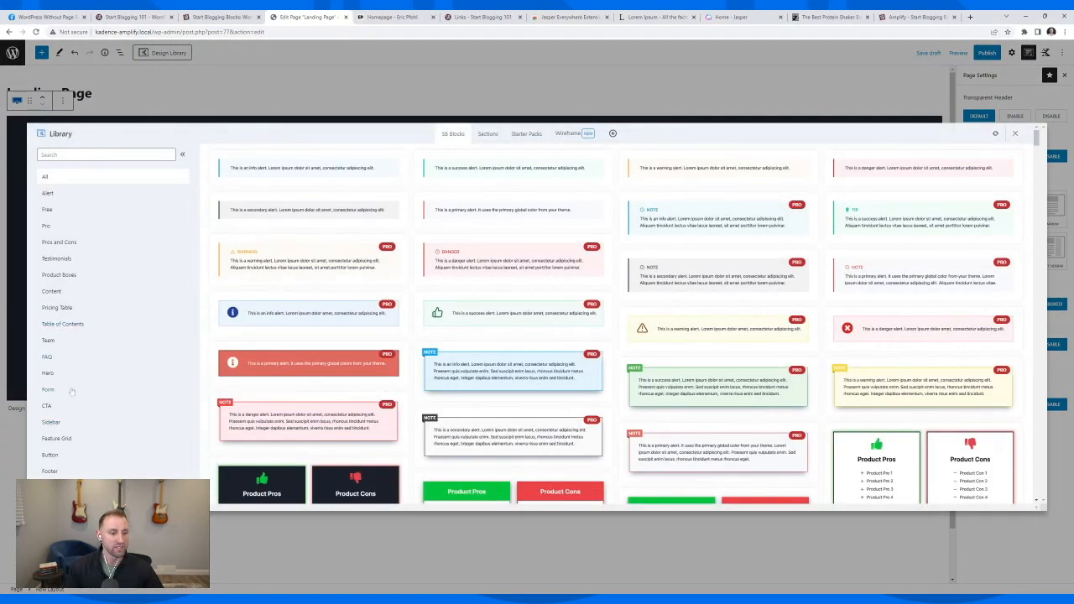
left_click(52, 292)
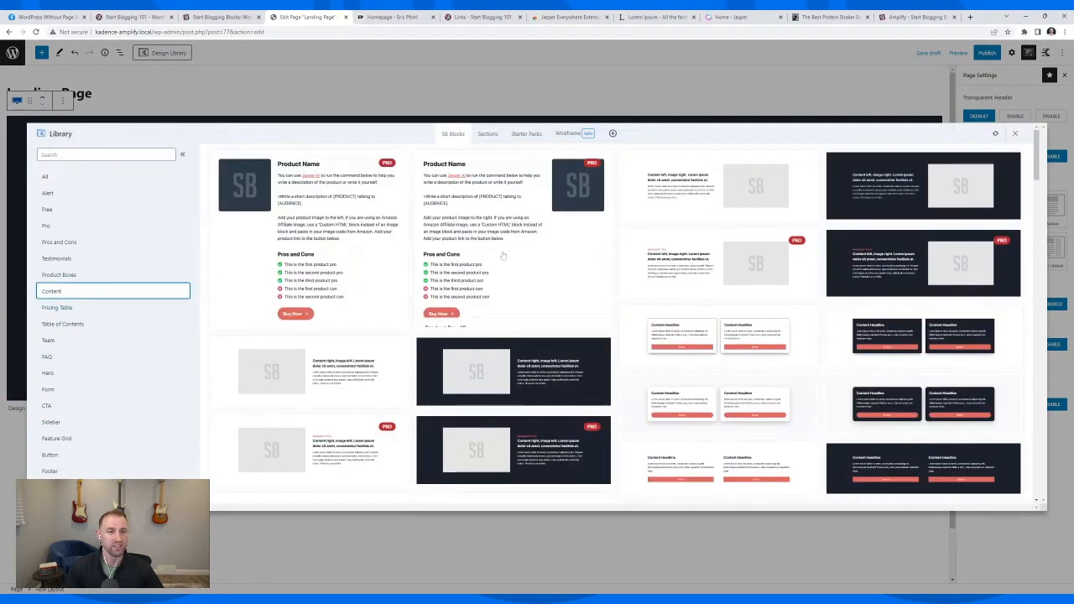
scroll(676, 275, "down", 4)
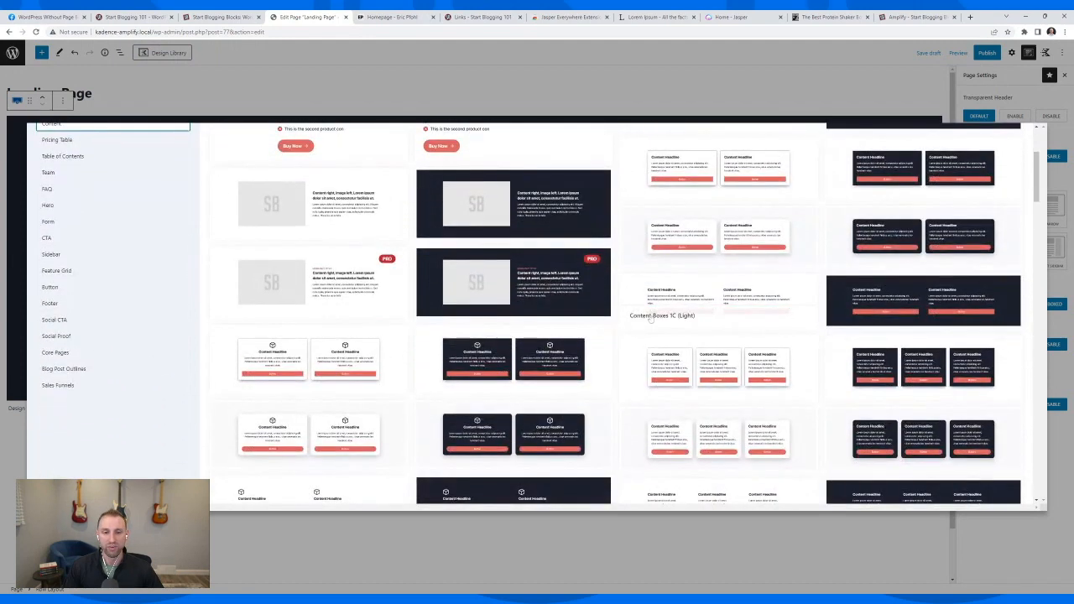
scroll(472, 310, "up", 3)
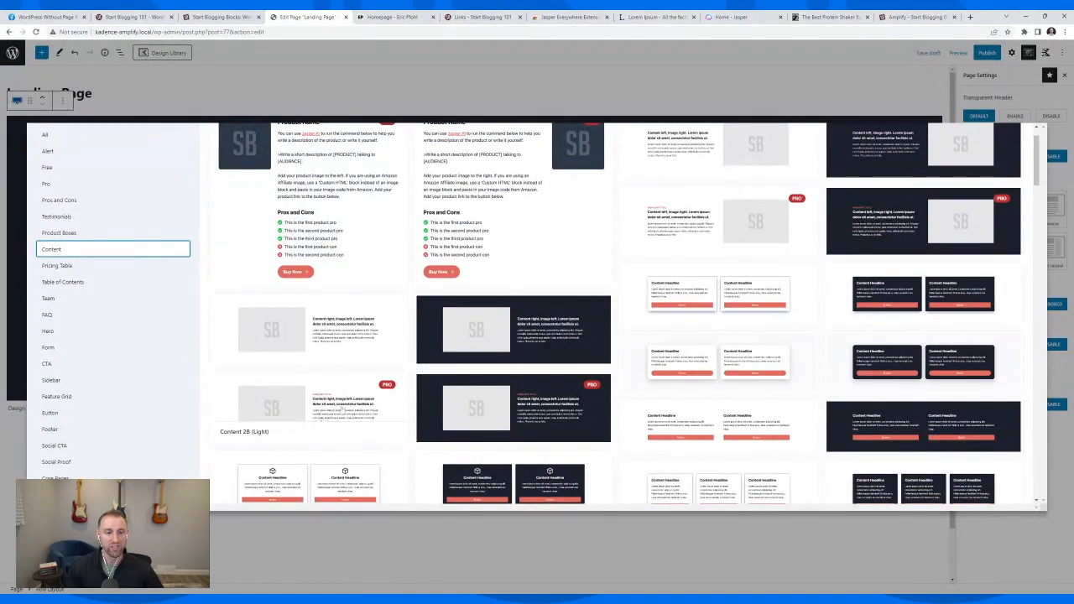
left_click(331, 408)
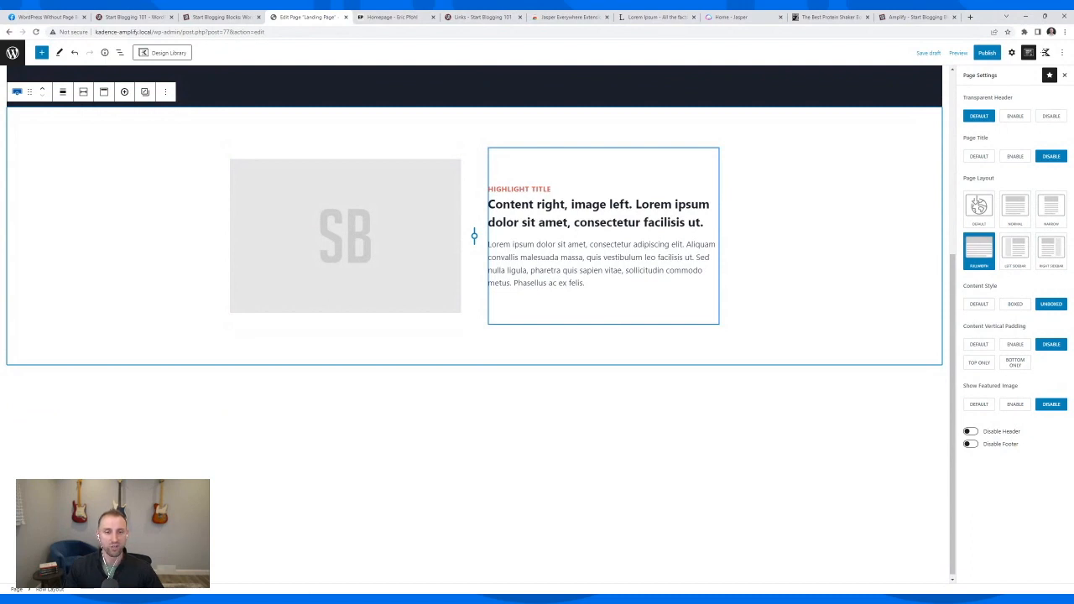
Insert the Content 2 (Dark) template from the Design Library's Content category below the light content section
scroll(497, 259, "up", 2)
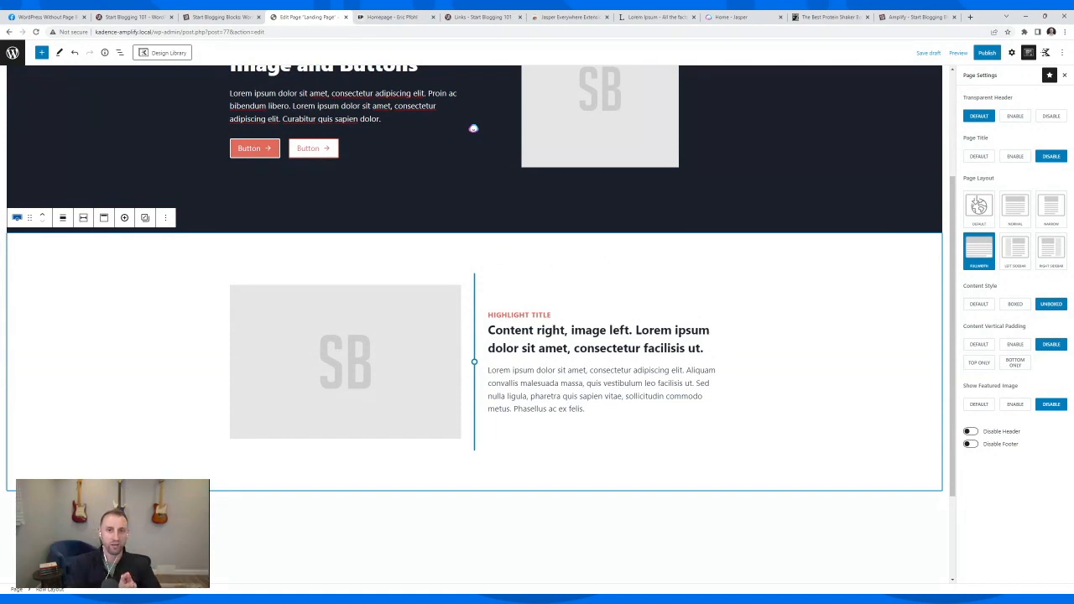
left_click(164, 52)
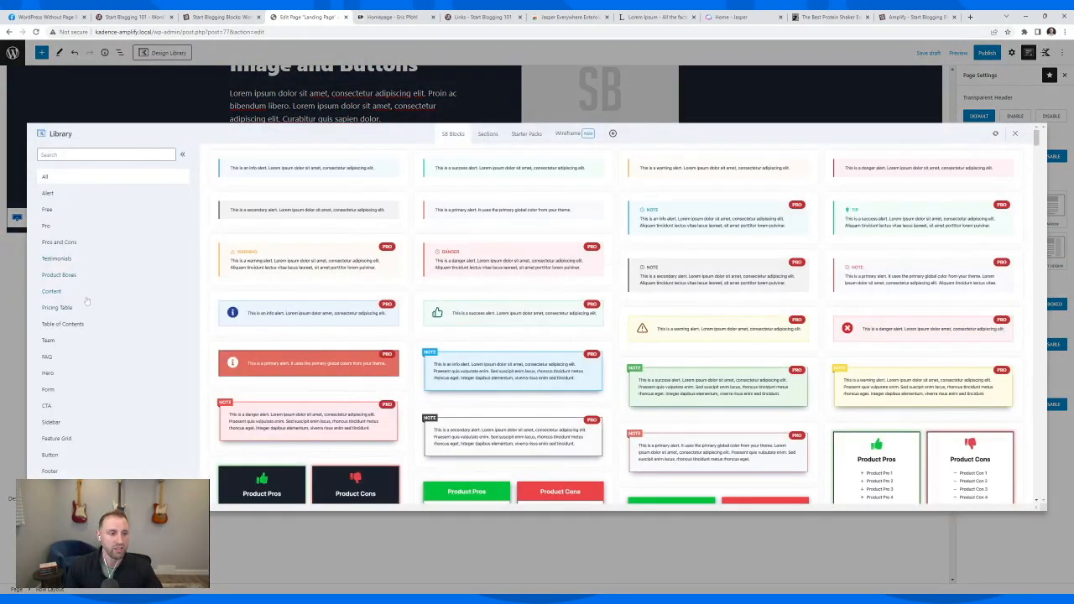
left_click(56, 292)
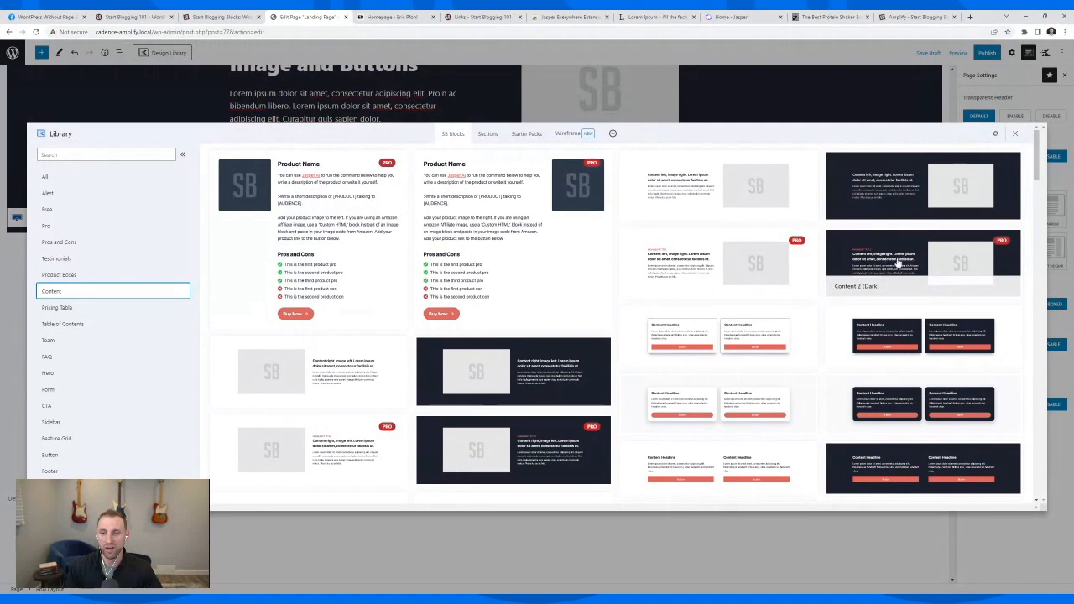
left_click(962, 262)
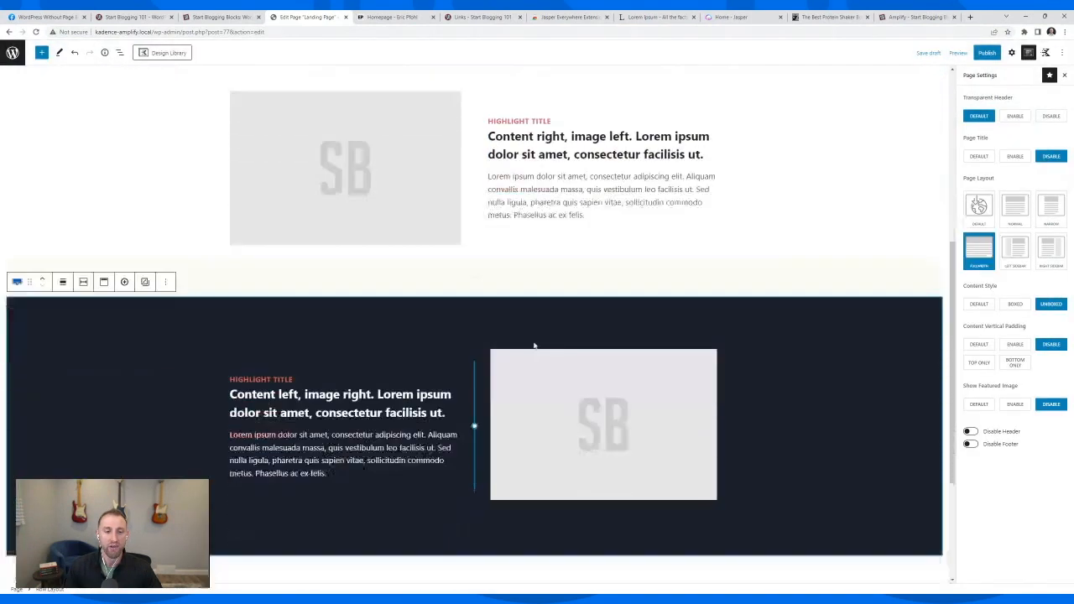
scroll(349, 188, "down", 2)
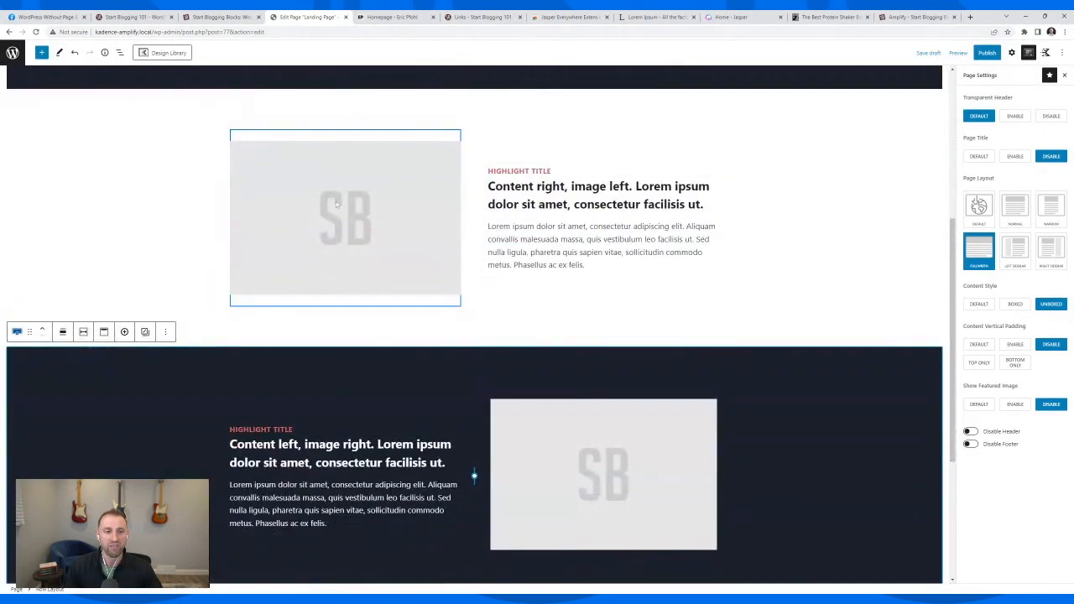
scroll(504, 266, "down", 1)
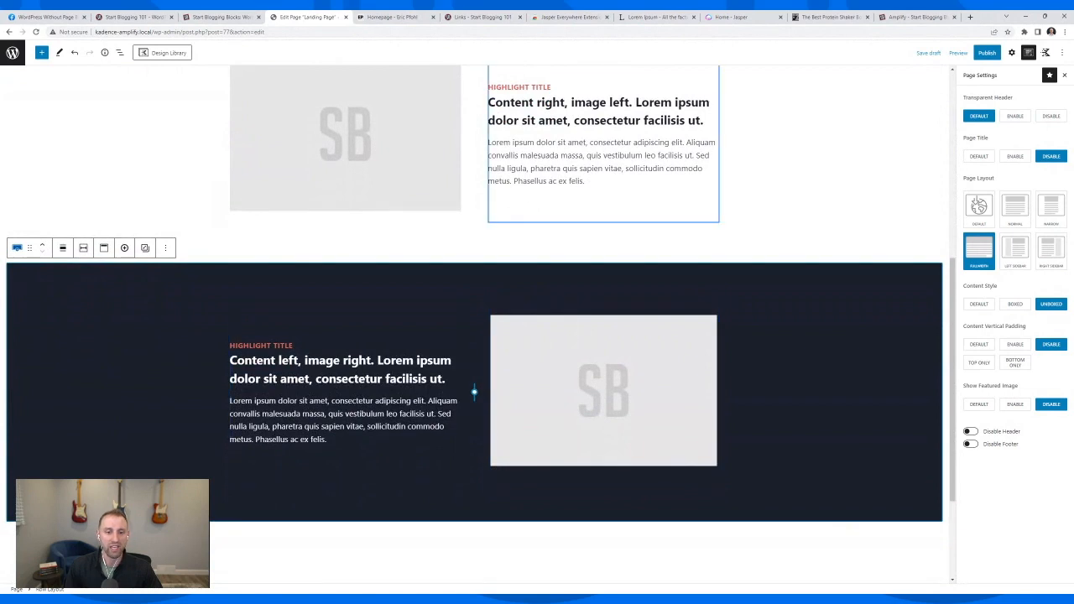
scroll(178, 242, "up", 1)
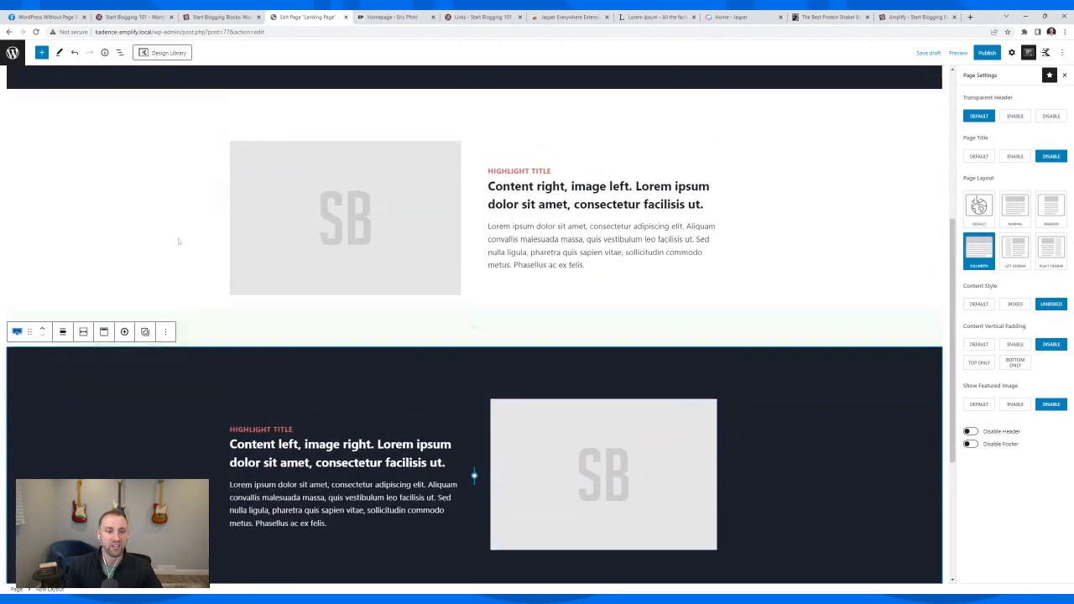
Duplicate the light image-left content row and move the copy down below the dark content row
left_click(137, 225)
left_click(165, 80)
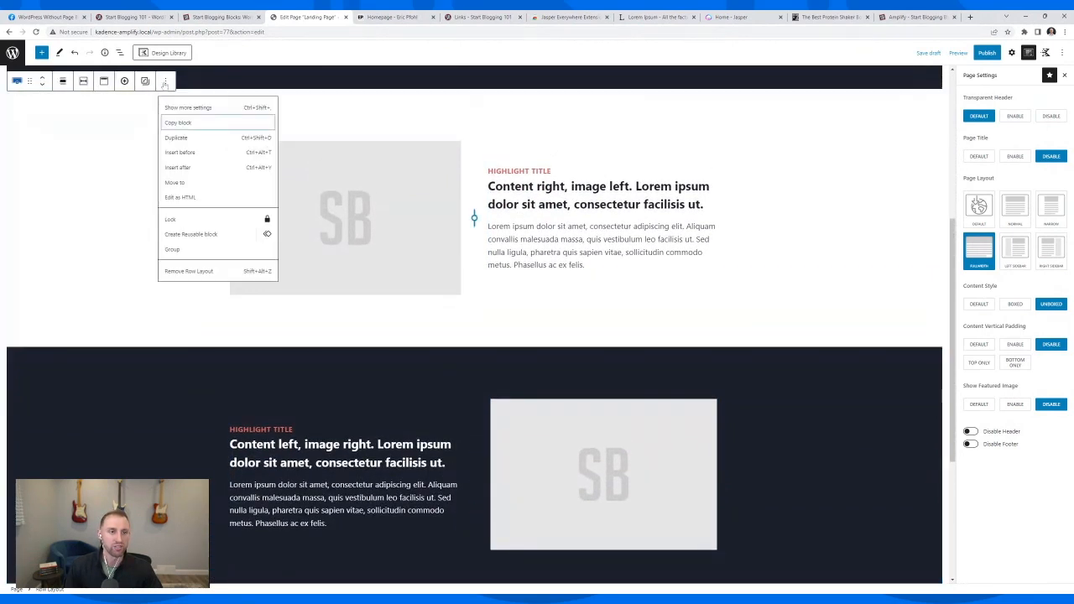
left_click(113, 130)
left_click(167, 82)
left_click(183, 144)
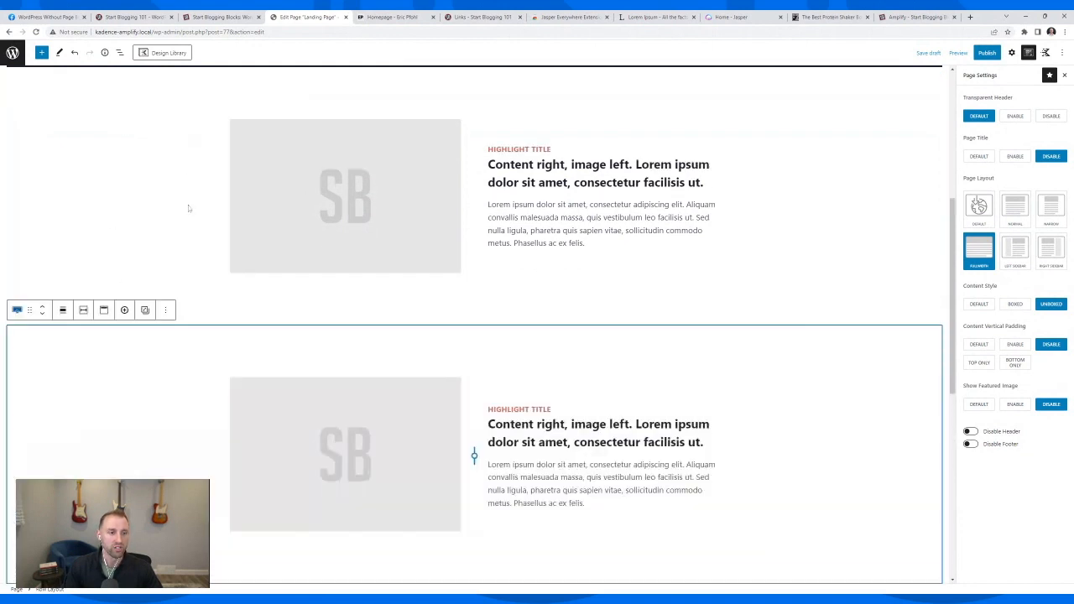
left_click(43, 308)
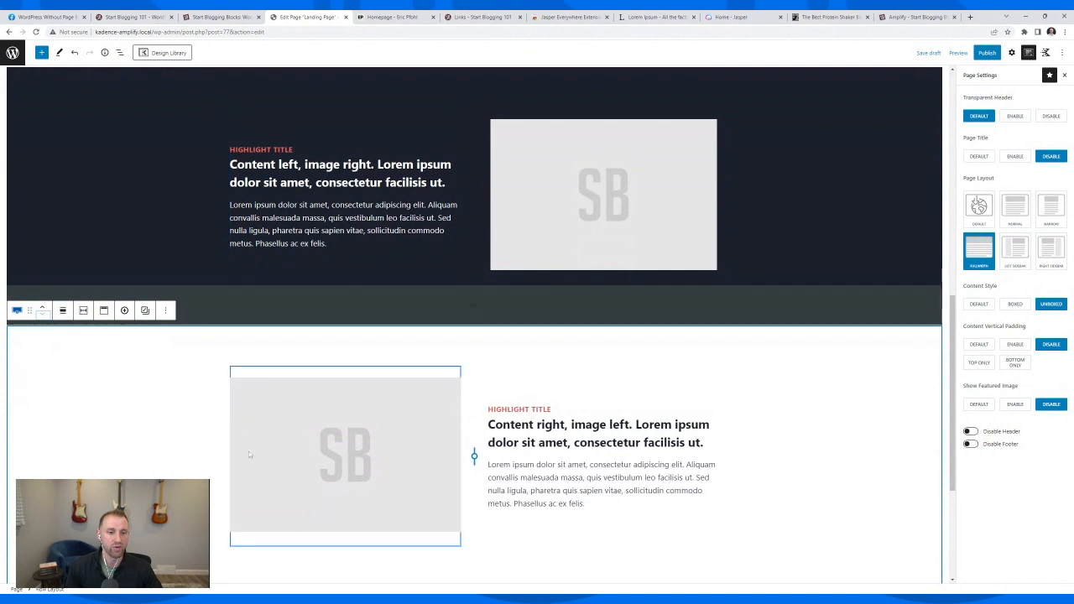
Duplicate the dark image-right content row and move the copy down below the second light row
left_click(149, 192)
scroll(113, 185, "up", 1)
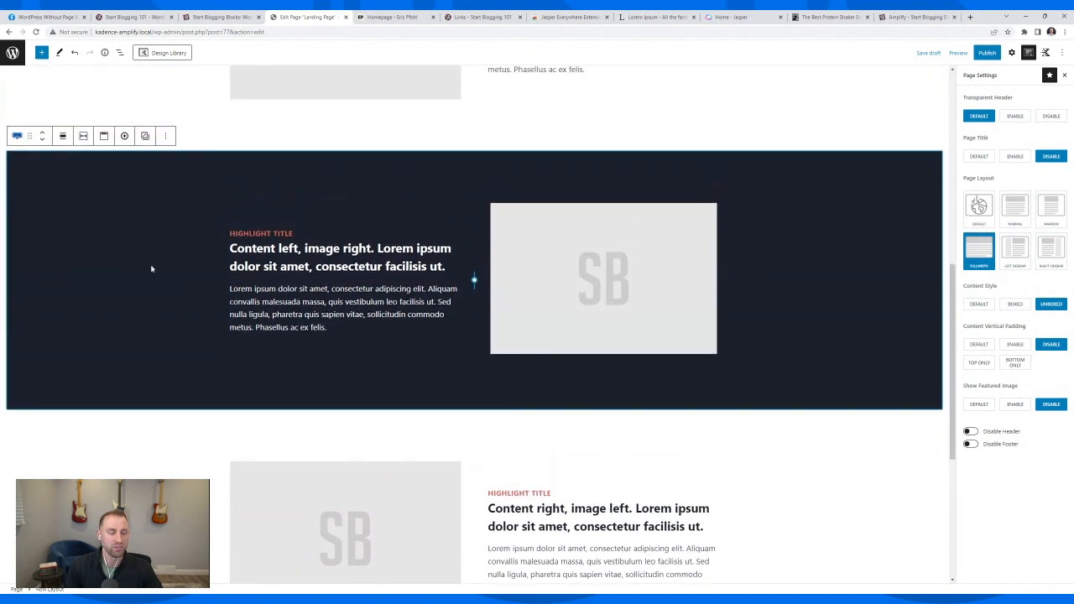
left_click(166, 136)
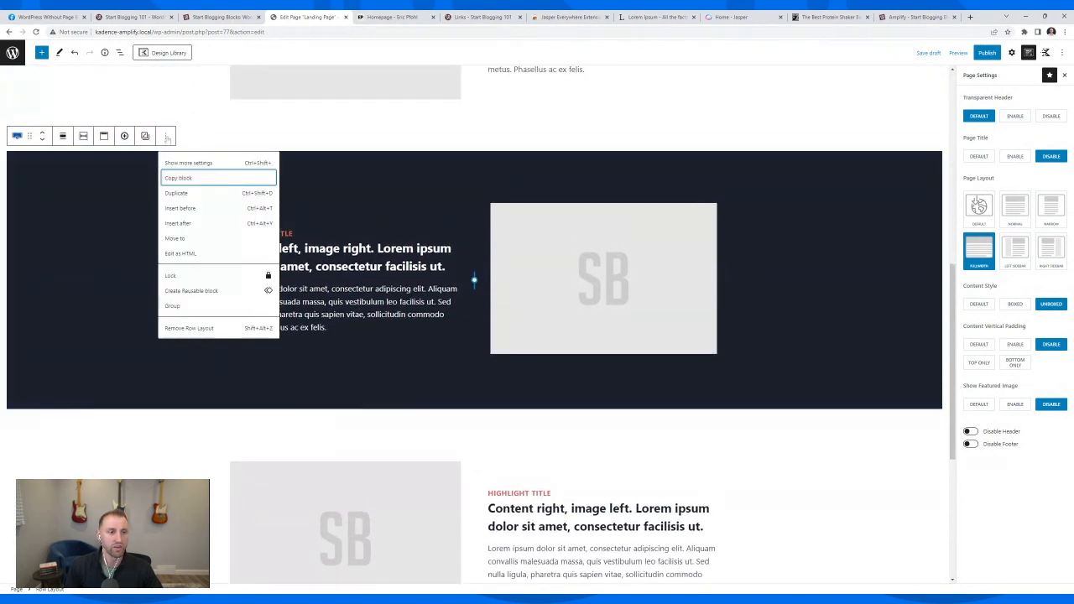
left_click(176, 193)
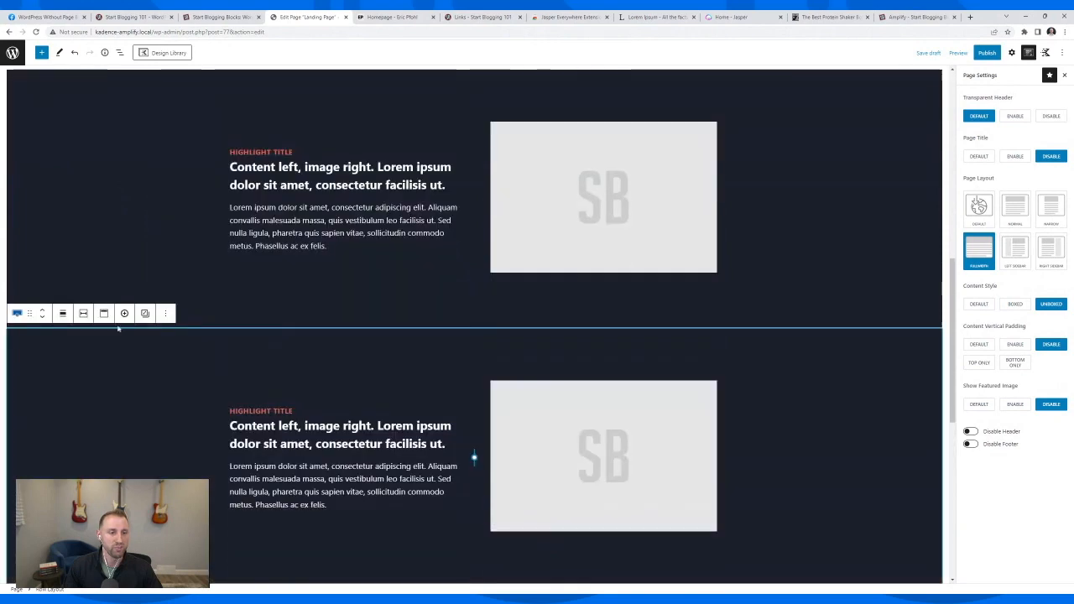
left_click(42, 317)
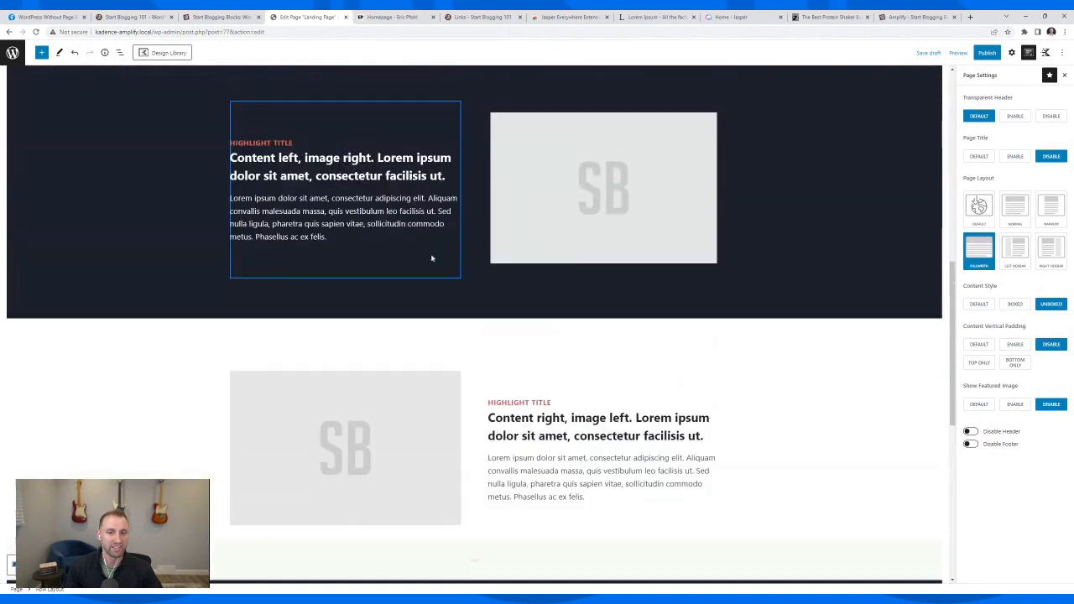
Review the assembled page from the hero through the alternating light and dark content sections
scroll(450, 288, "up", 3)
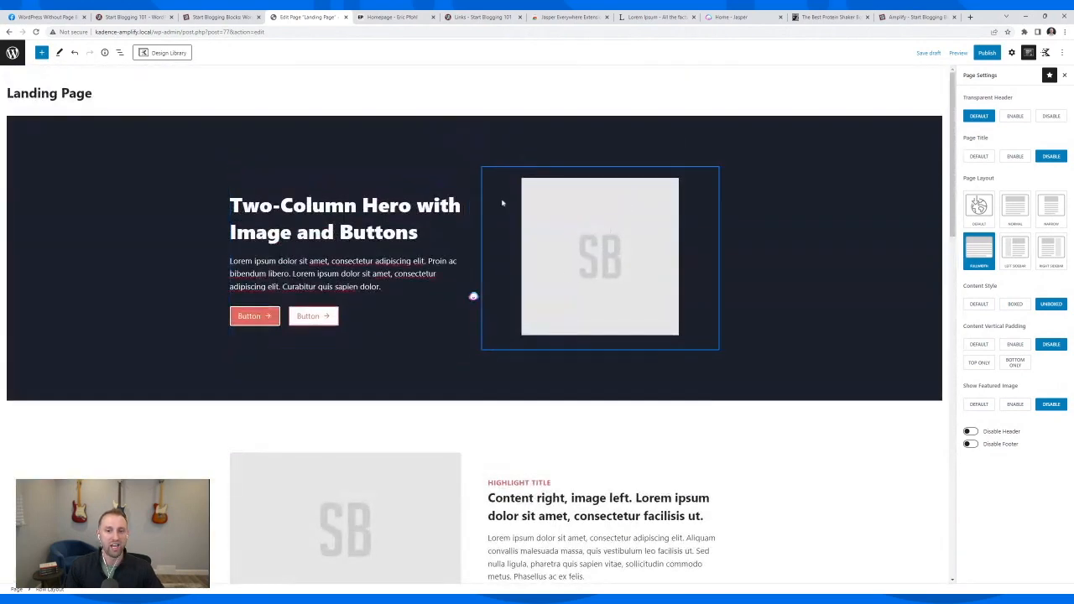
scroll(445, 298, "down", 3)
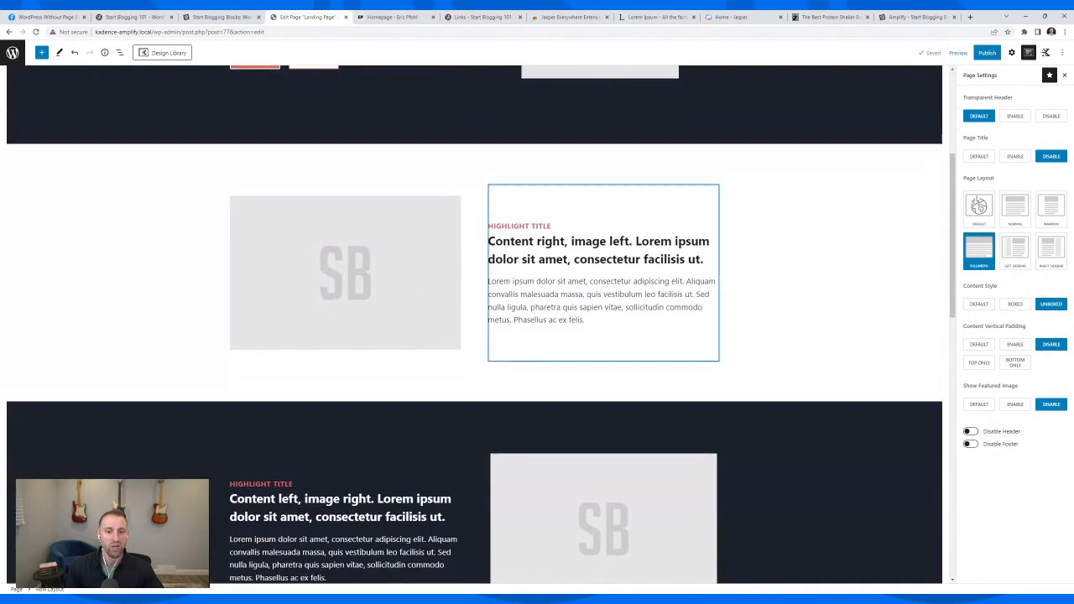
scroll(377, 184, "down", 2)
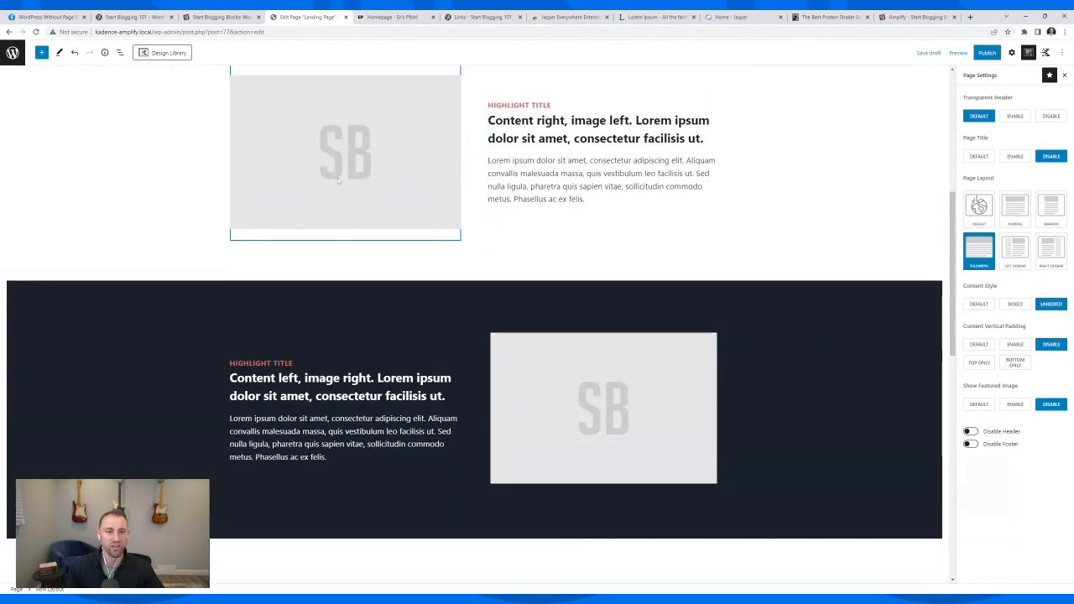
scroll(593, 311, "down", 2)
scroll(593, 310, "down", 4)
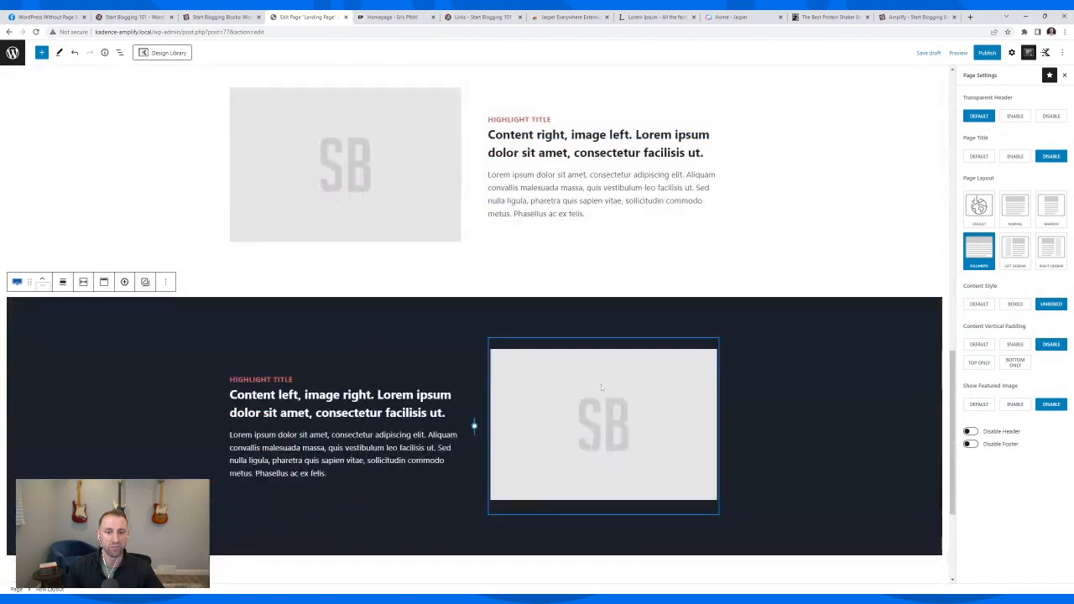
scroll(554, 272, "up", 2)
scroll(554, 273, "up", 1)
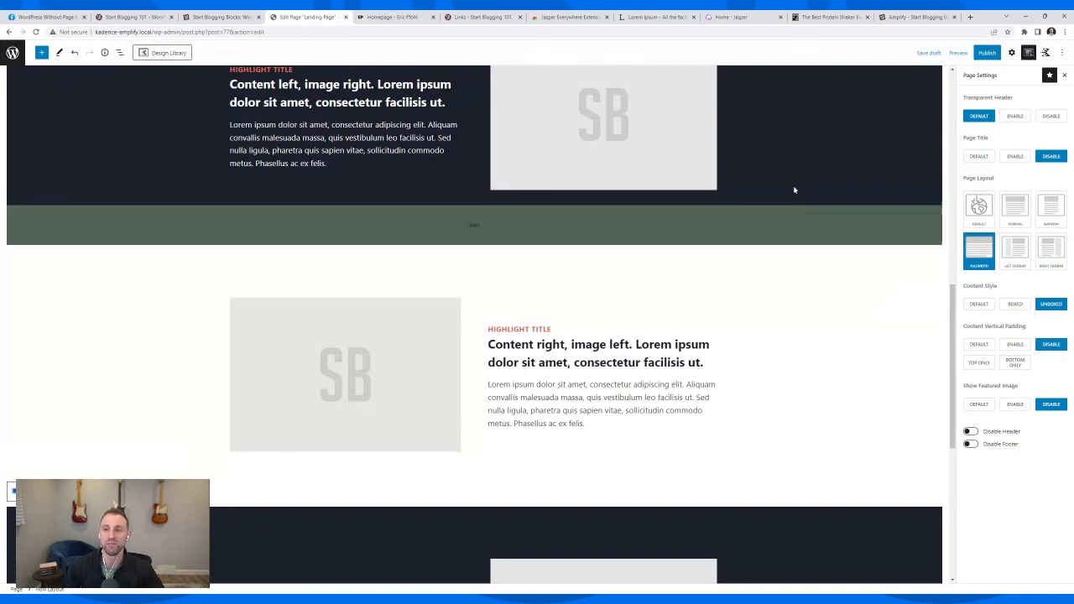
Preview the landing page in a new tab and display it in the browser's mobile device emulation, comparing it with the desktop view
left_click(958, 52)
left_click(900, 129)
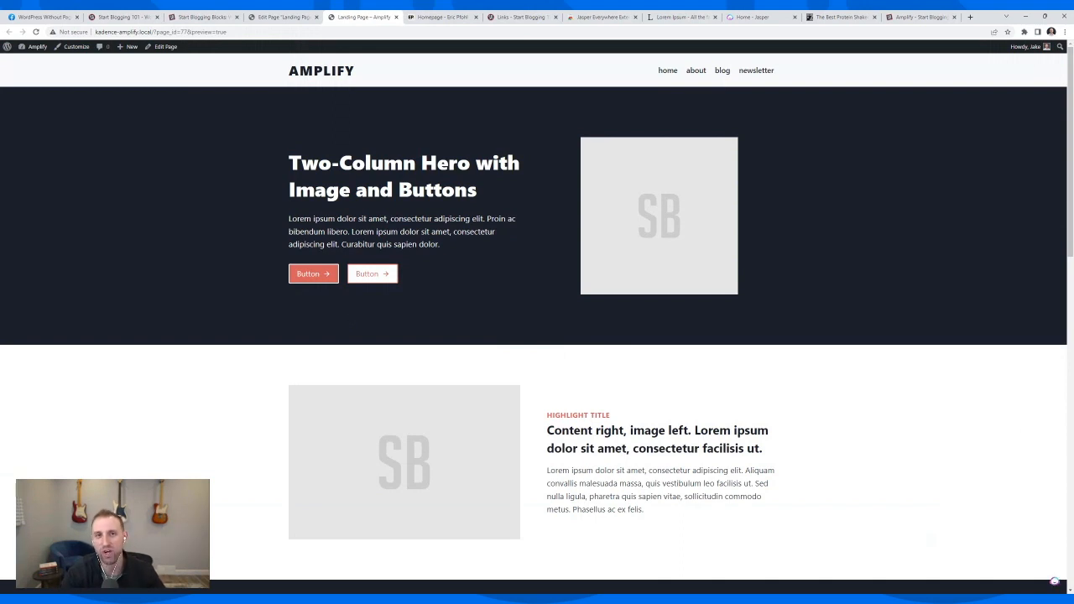
key("ctrl+shift+i")
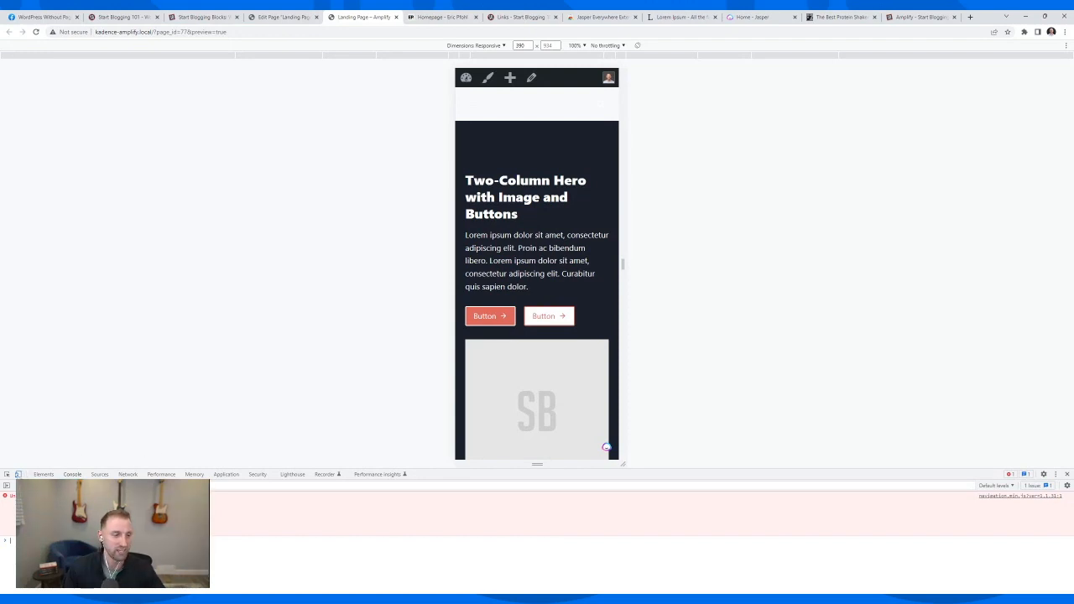
left_click(16, 486)
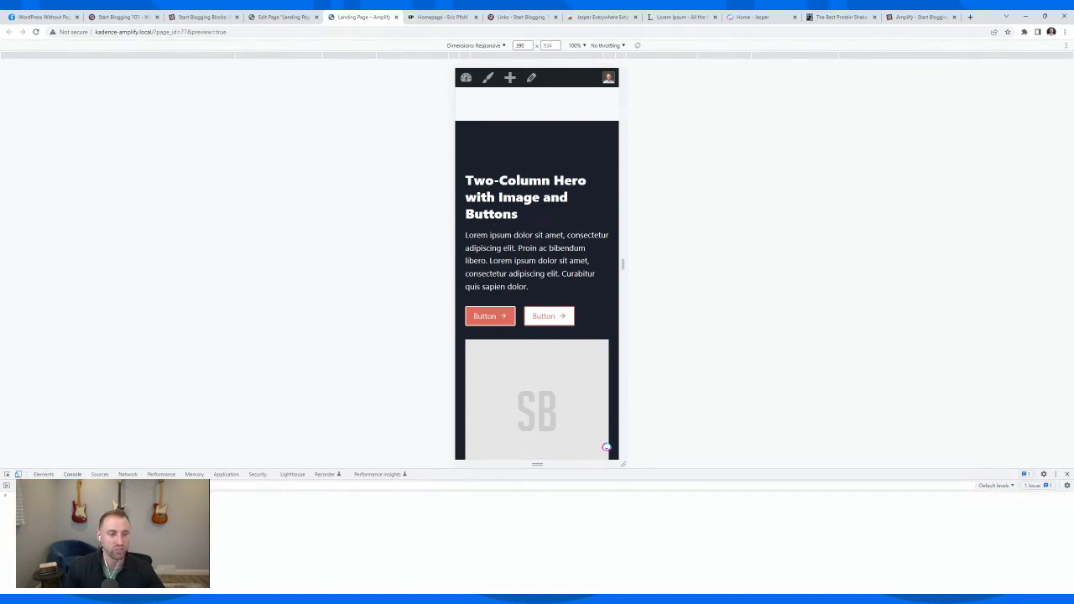
key("ctrl+shift+m")
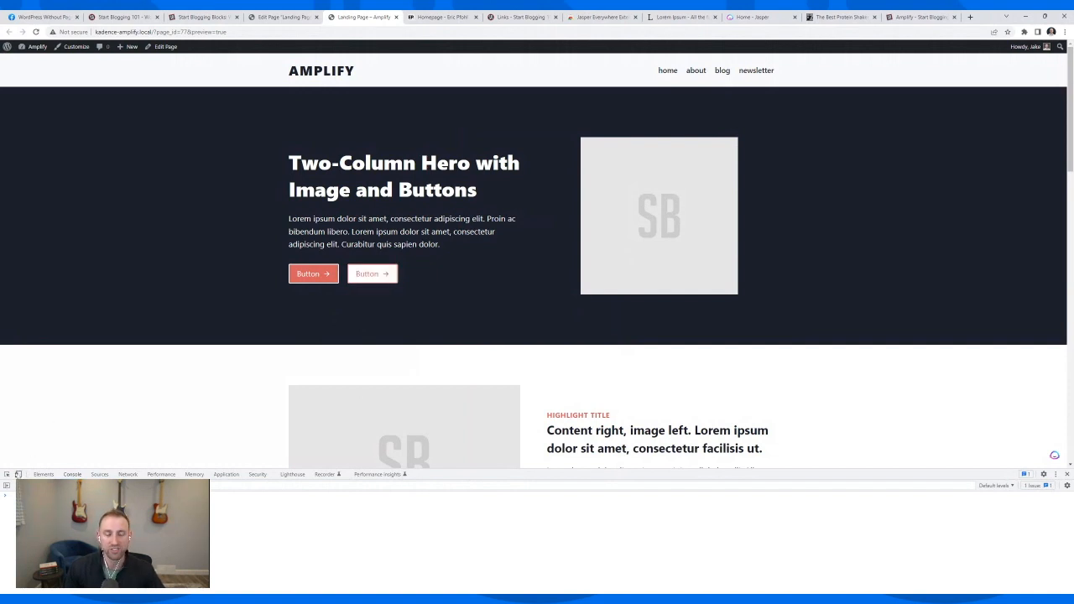
key("ctrl+shift+m")
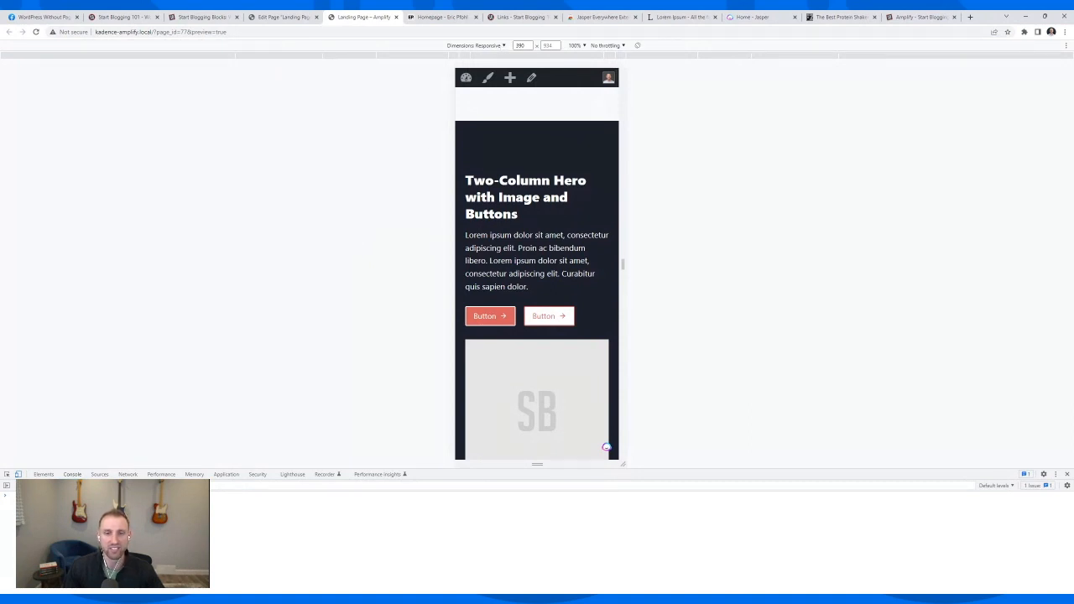
Widen the emulated viewport to about 516 px to check how the hero adapts, and narrow it back to 390 px
left_click_drag(623, 264, 651, 294)
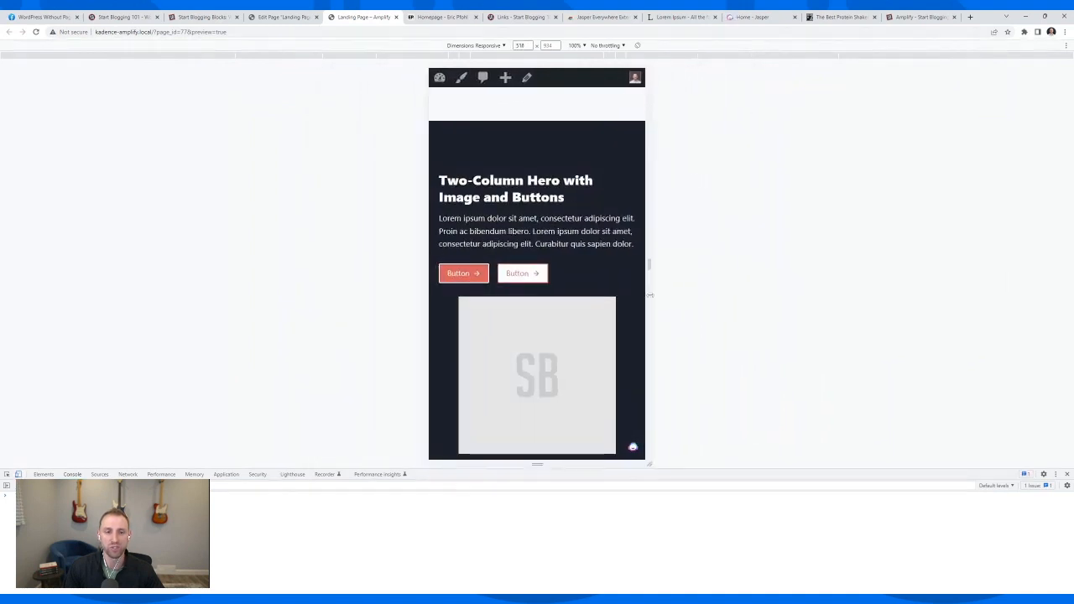
scroll(597, 284, "down", 2)
scroll(576, 257, "up", 1)
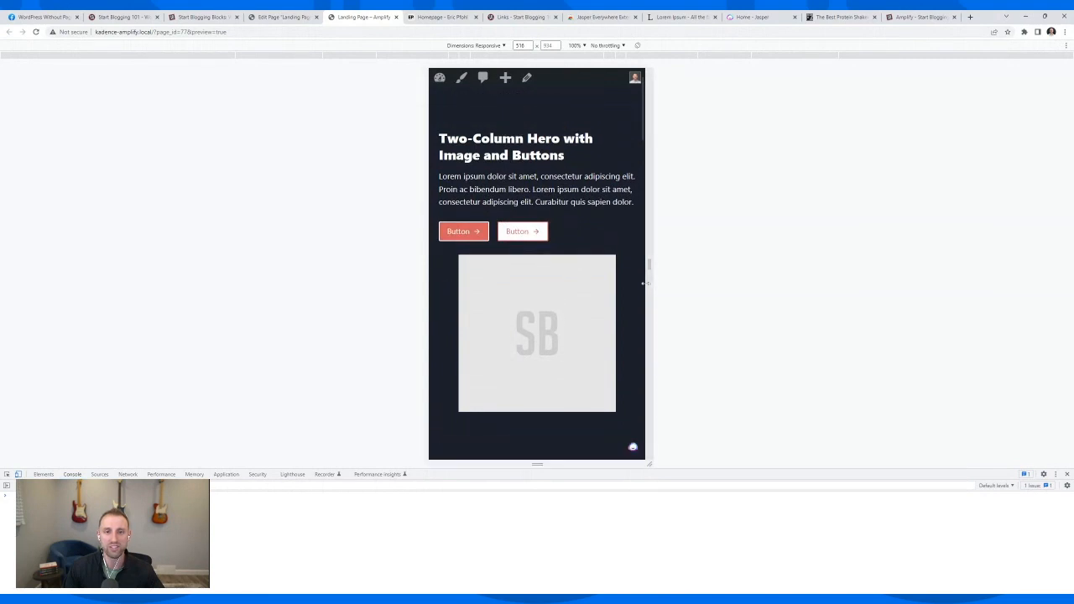
left_click_drag(652, 265, 621, 265)
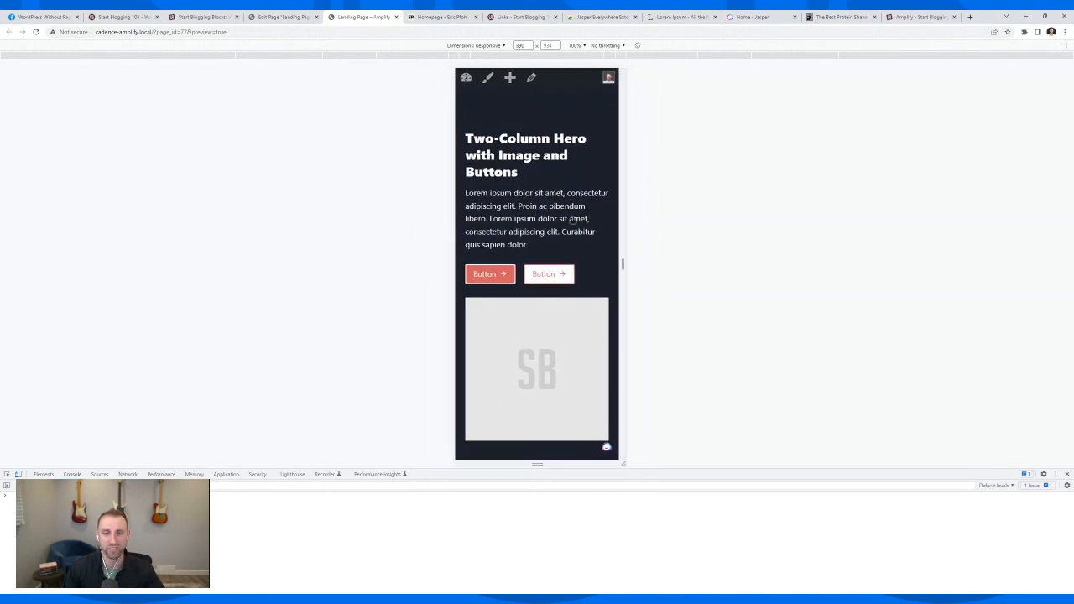
Examine how the hero and the alternating content sections stack their images and text in the mobile preview
scroll(583, 211, "up", 1)
scroll(581, 212, "down", 1)
scroll(510, 193, "down", 1)
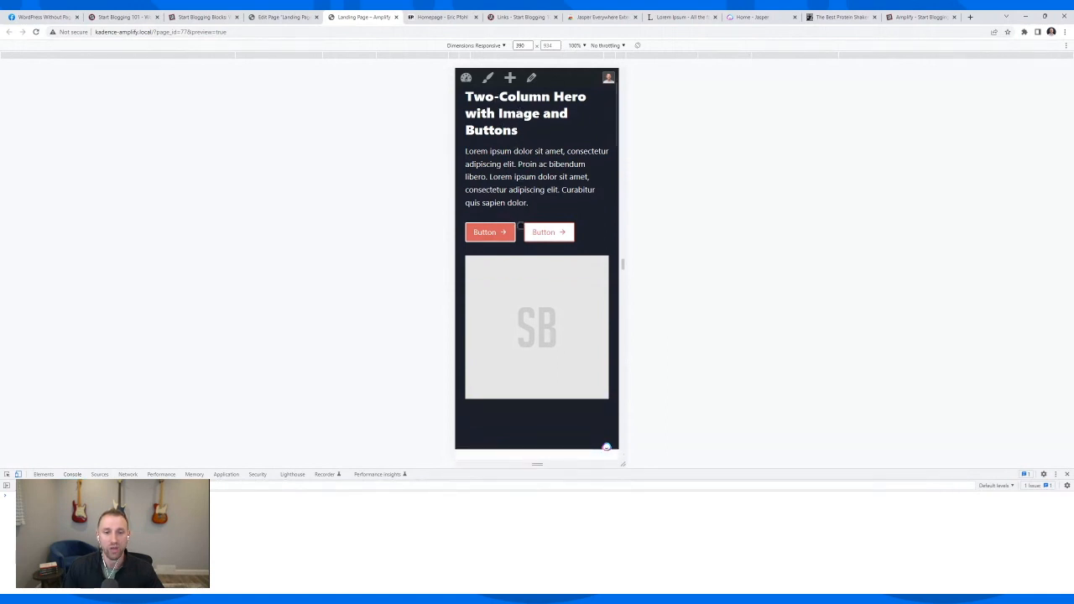
scroll(506, 253, "down", 2)
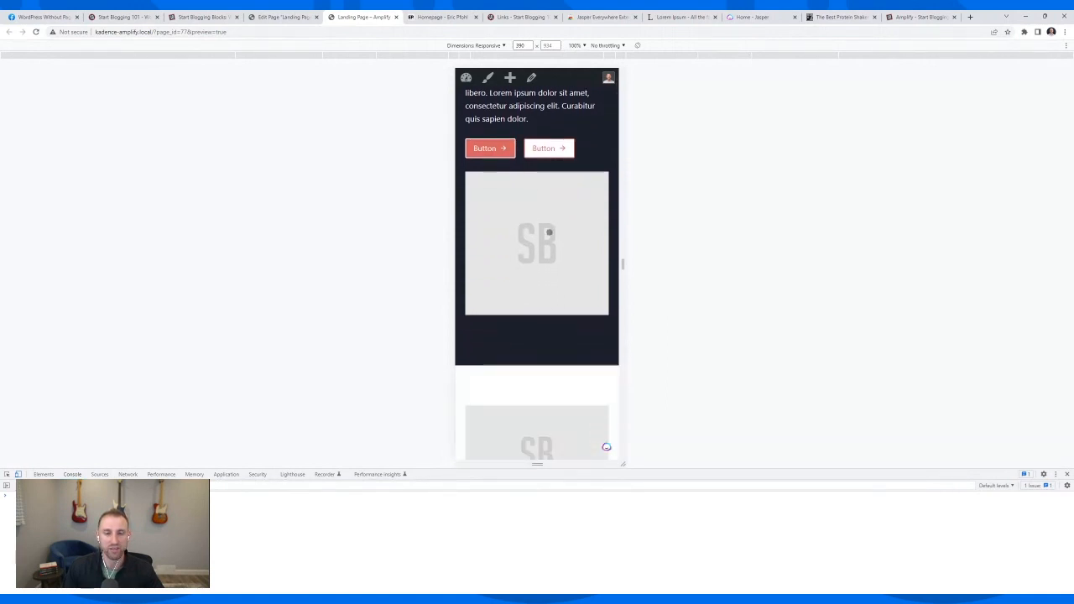
scroll(558, 262, "down", 7)
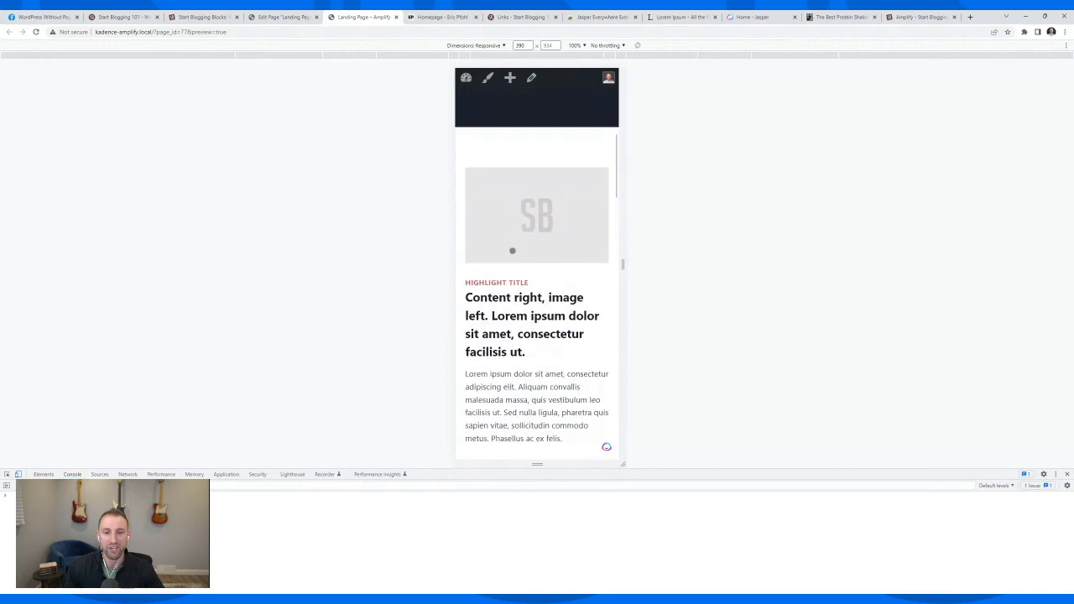
scroll(541, 171, "down", 5)
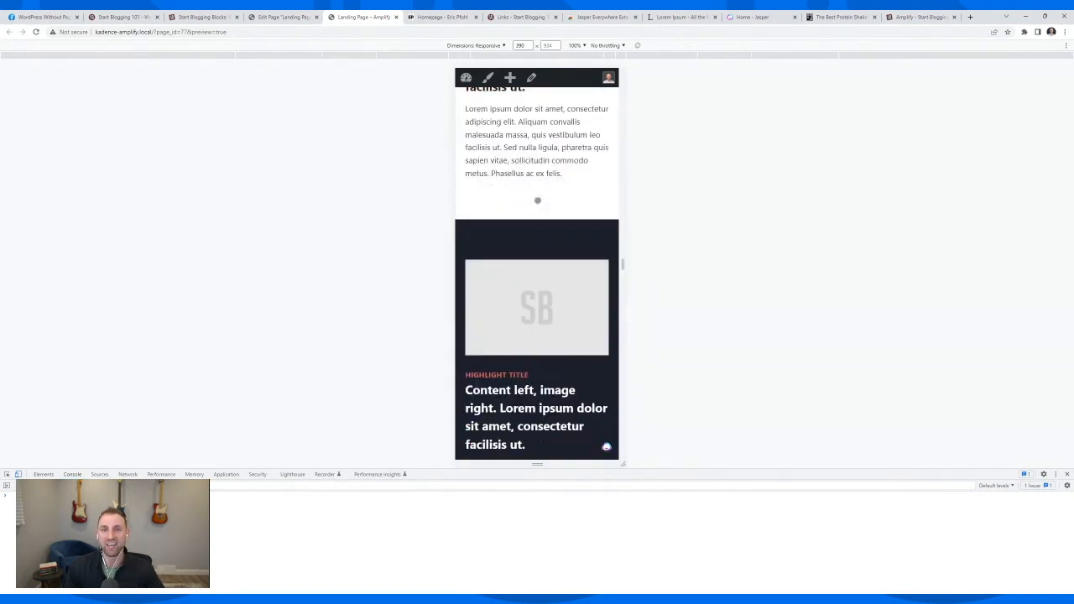
scroll(538, 200, "up", 5)
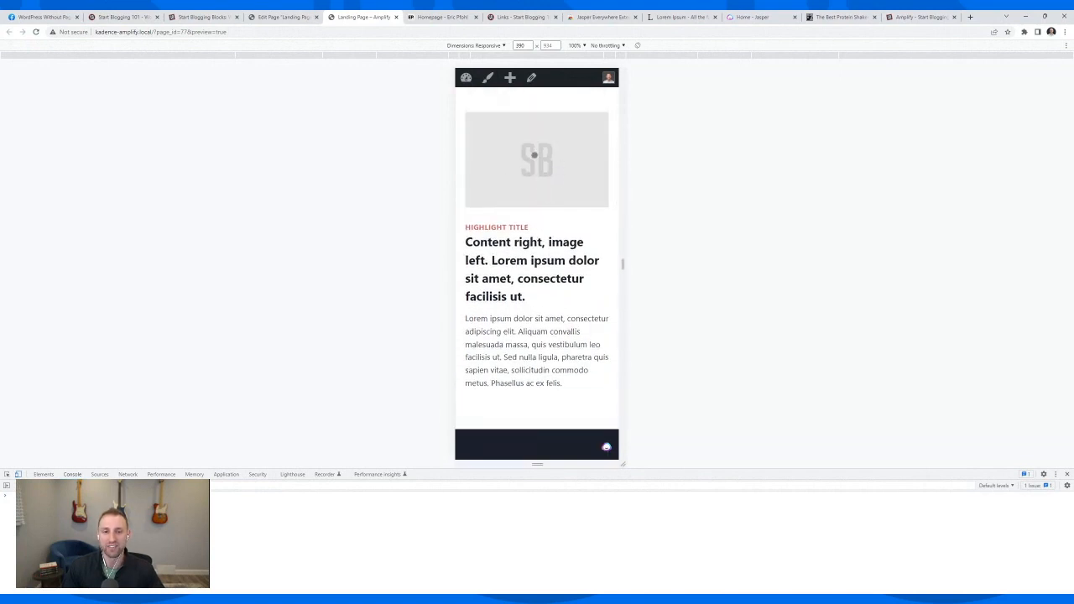
scroll(527, 283, "down", 2)
scroll(537, 290, "down", 8)
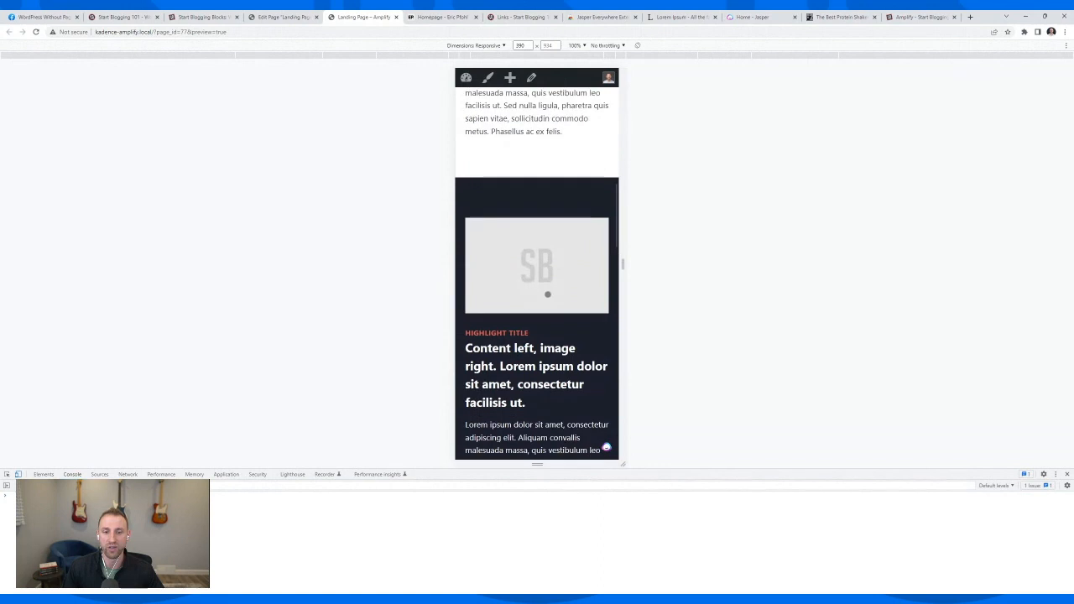
scroll(529, 314, "down", 3)
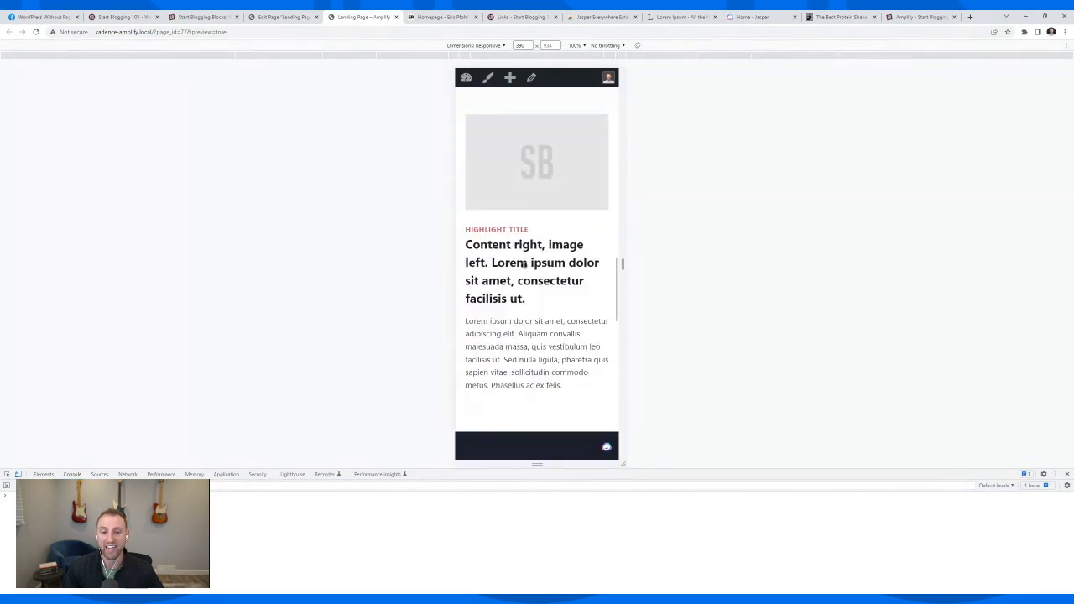
scroll(566, 290, "down", 5)
scroll(554, 317, "down", 4)
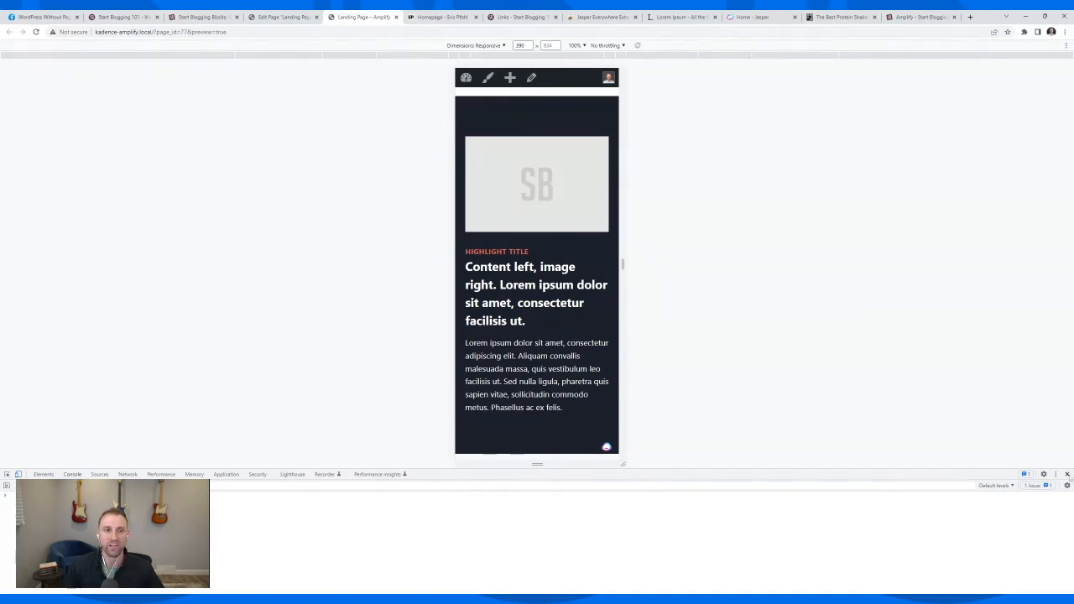
Close the browser's developer tools and return to the landing page editor at the last dark content section
left_click(1068, 474)
left_click(281, 17)
scroll(583, 309, "down", 4)
scroll(571, 302, "up", 14)
scroll(473, 211, "up", 4)
scroll(439, 319, "down", 15)
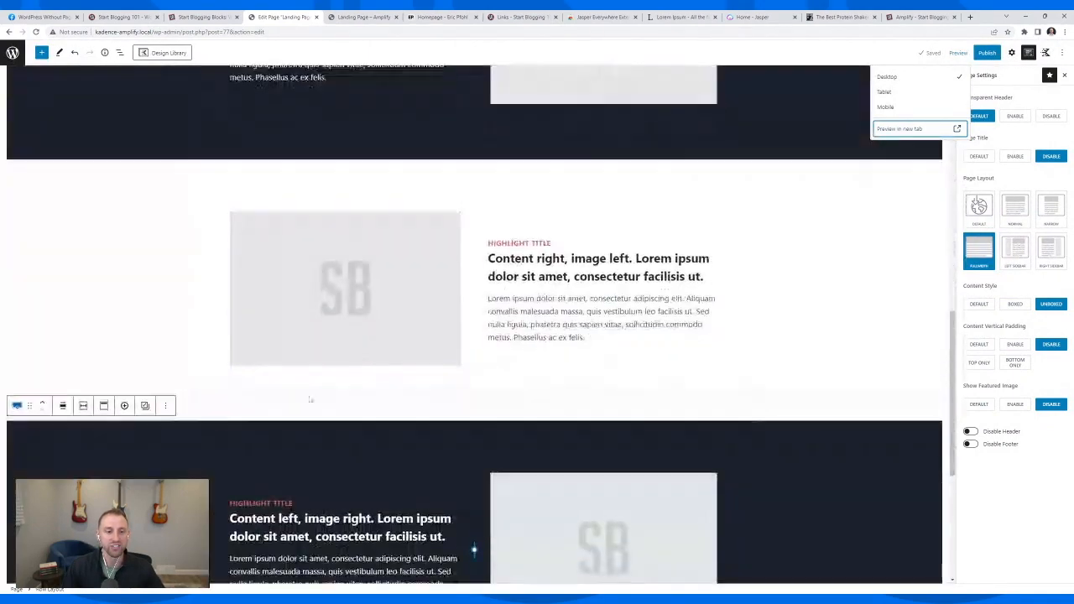
scroll(311, 400, "down", 4)
Add an empty block after the last dark content section and insert the Testimonials 1 template from the Design Library there
left_click(193, 337)
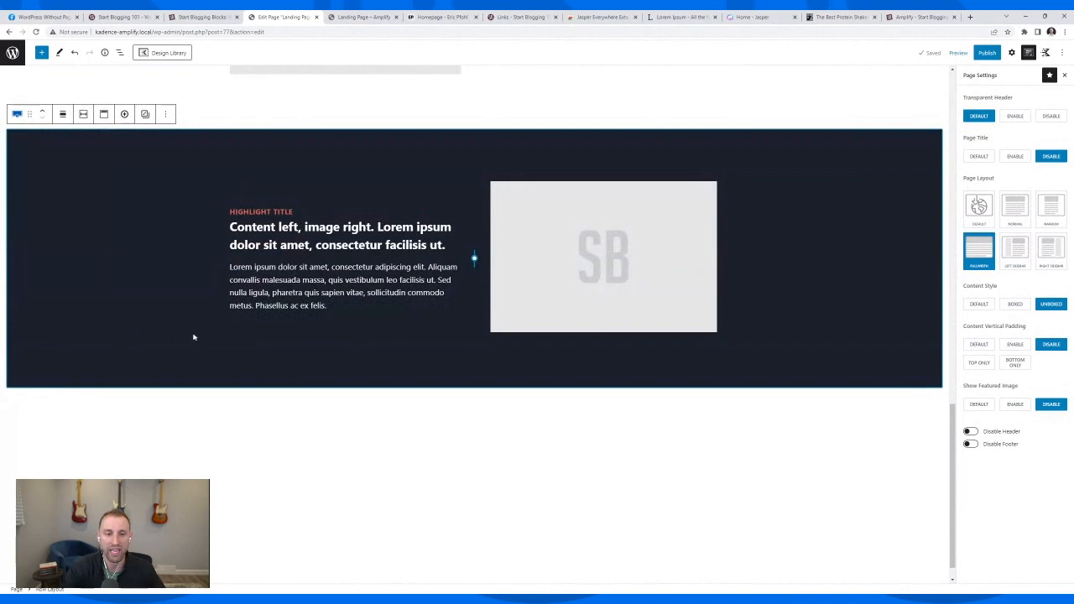
key("Return")
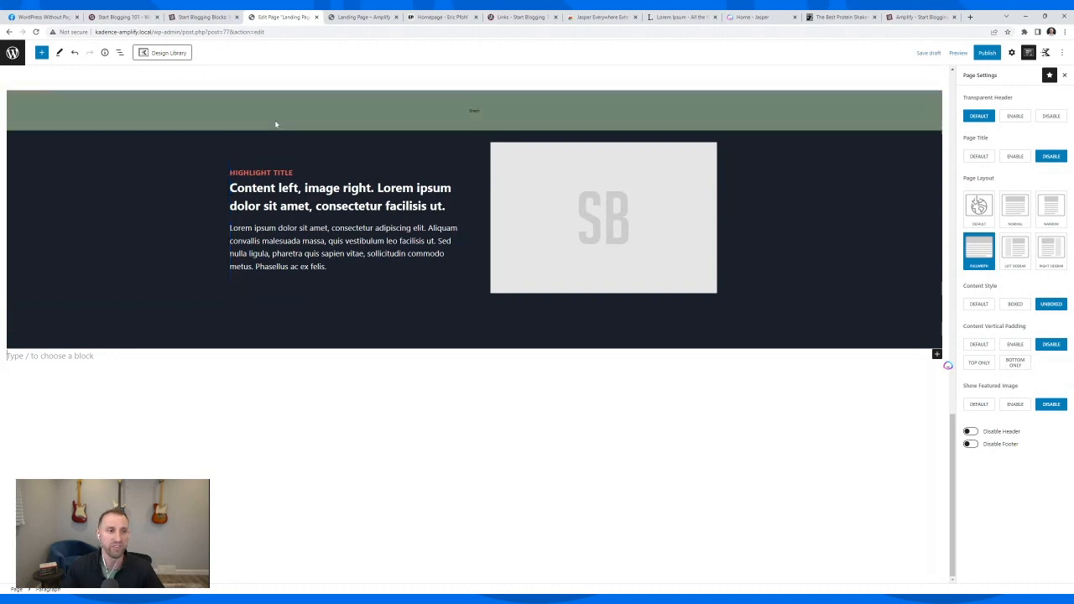
left_click(178, 53)
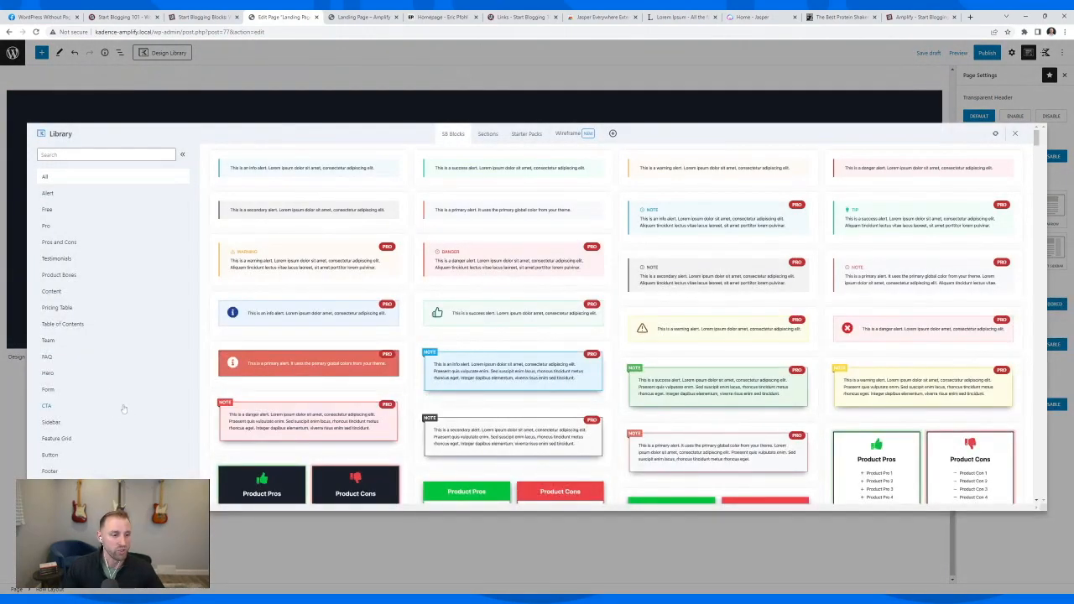
scroll(122, 410, "down", 2)
scroll(113, 409, "up", 1)
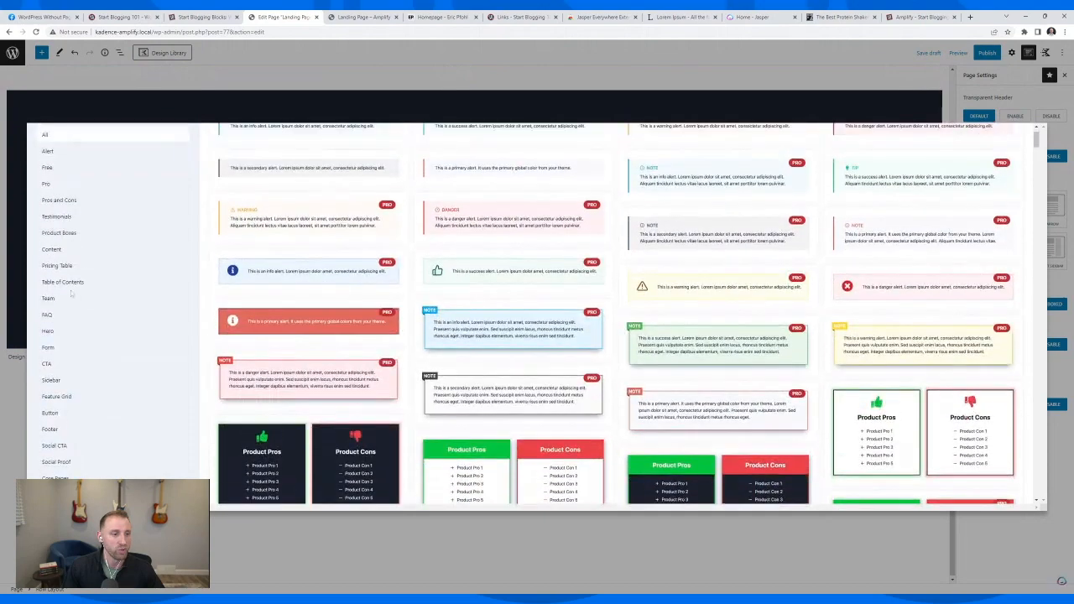
left_click(55, 216)
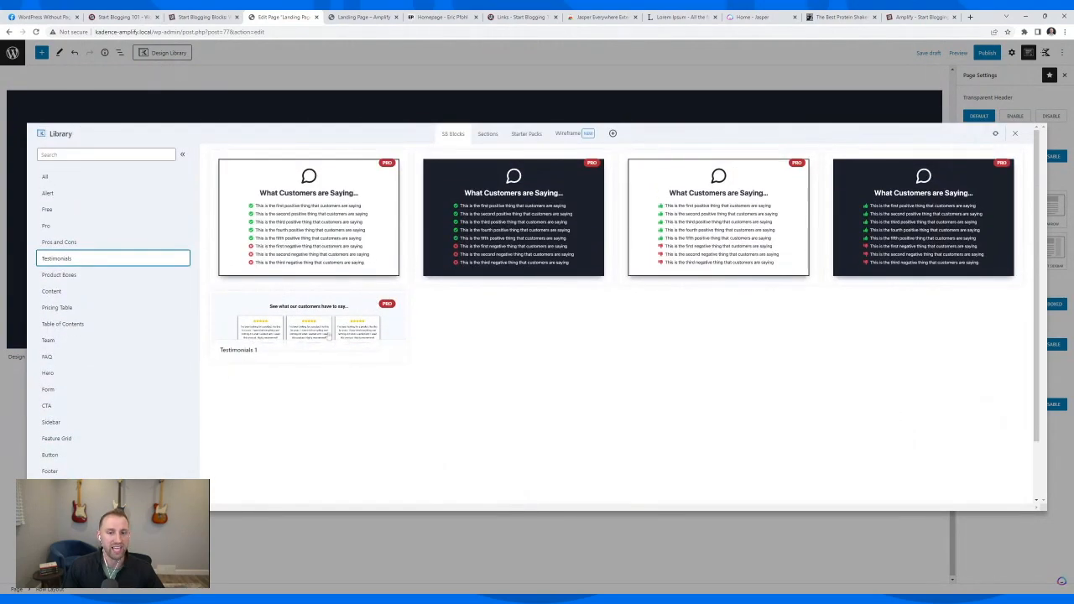
left_click(361, 329)
scroll(528, 372, "down", 3)
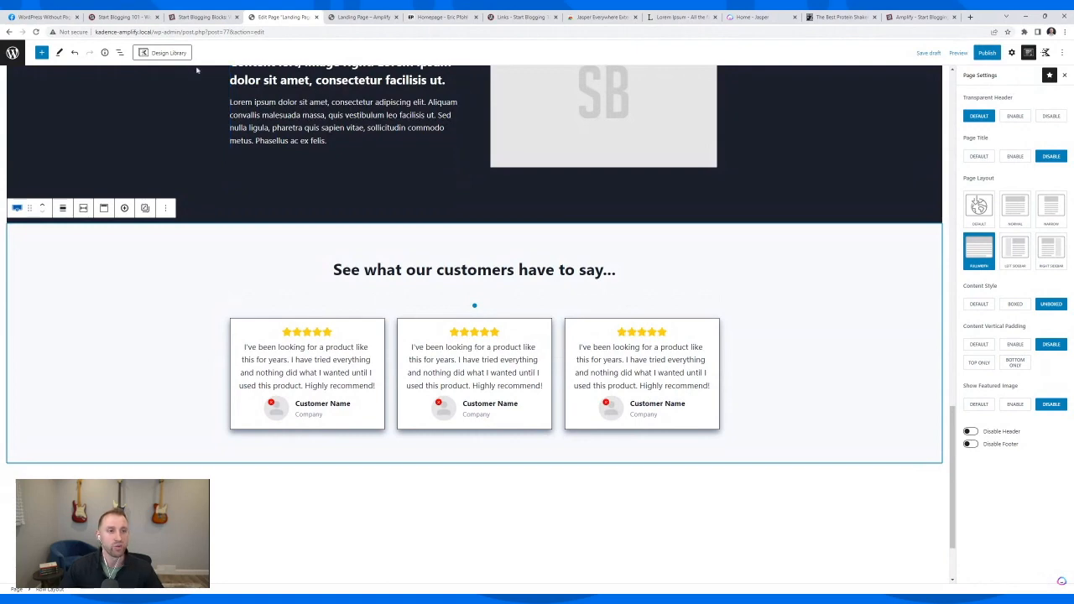
Insert the Pricing Table 3 template with its highlighted middle plan below the testimonials section
left_click(167, 53)
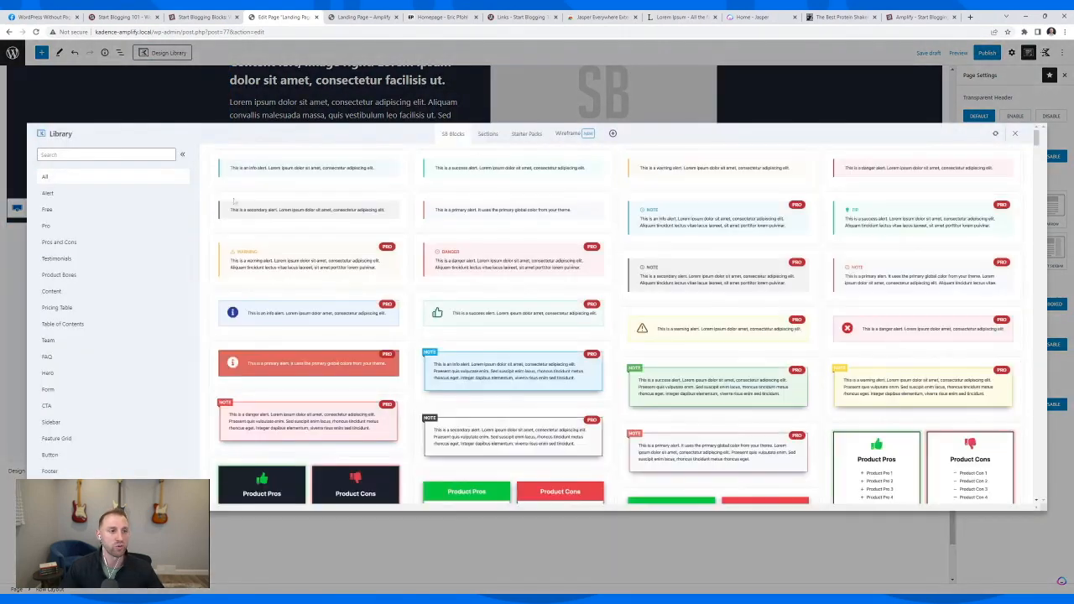
left_click(66, 309)
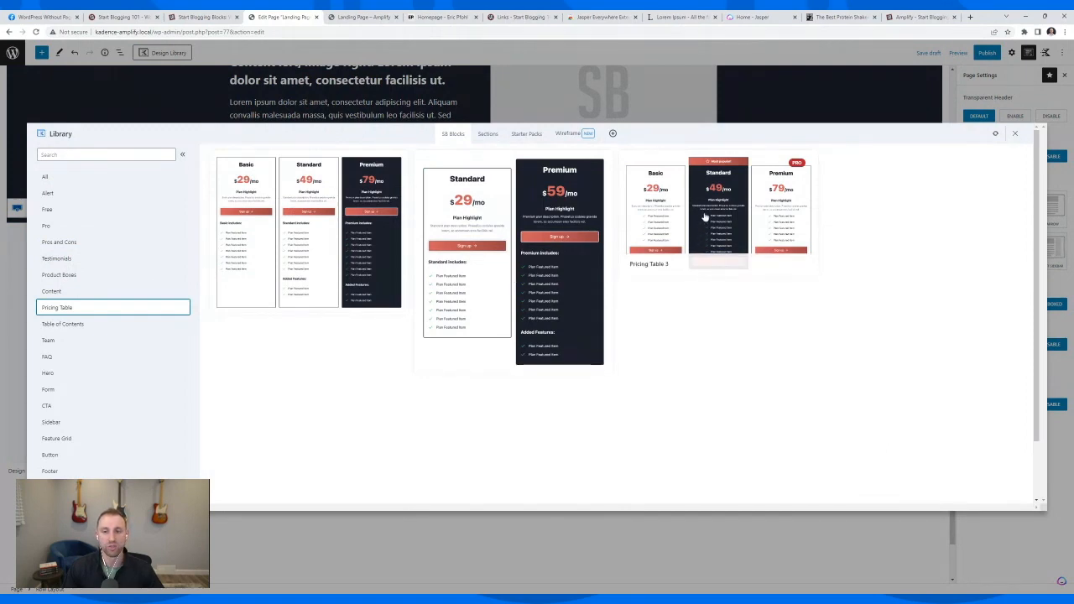
left_click(703, 239)
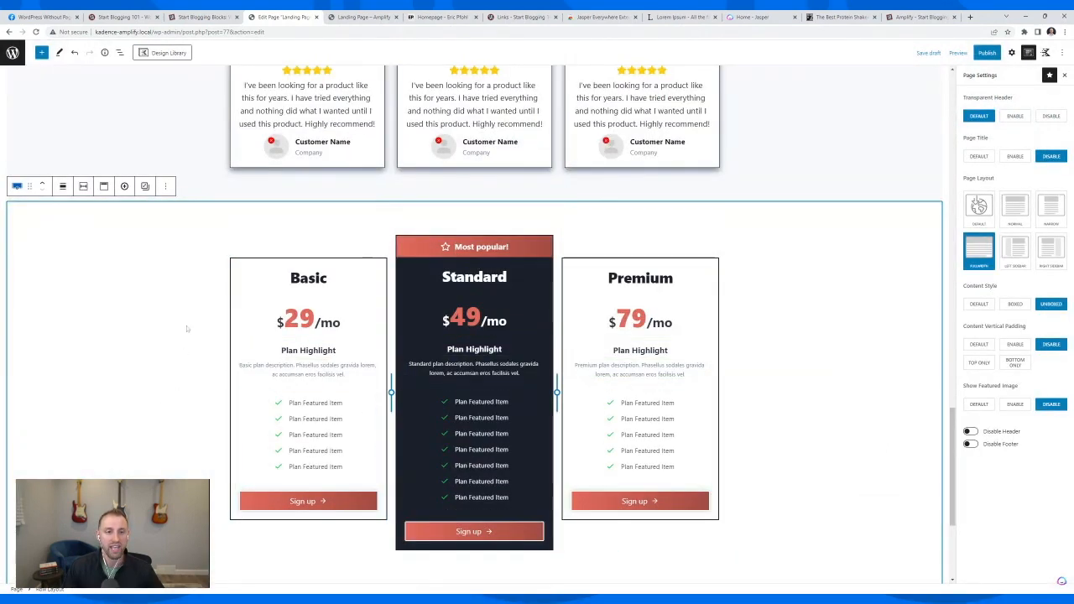
scroll(134, 353, "down", 2)
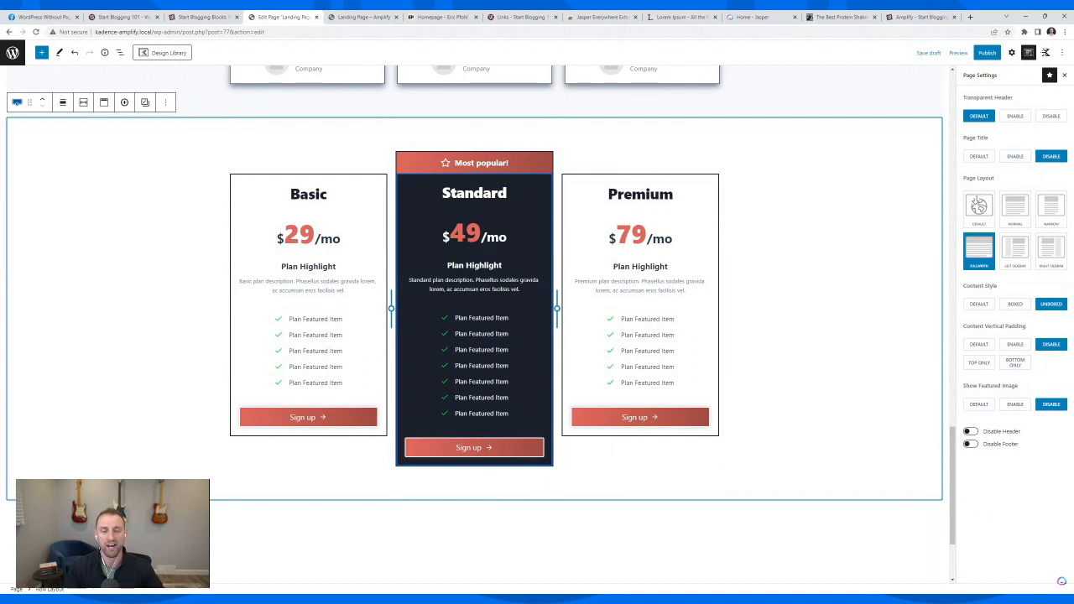
scroll(352, 243, "down", 1)
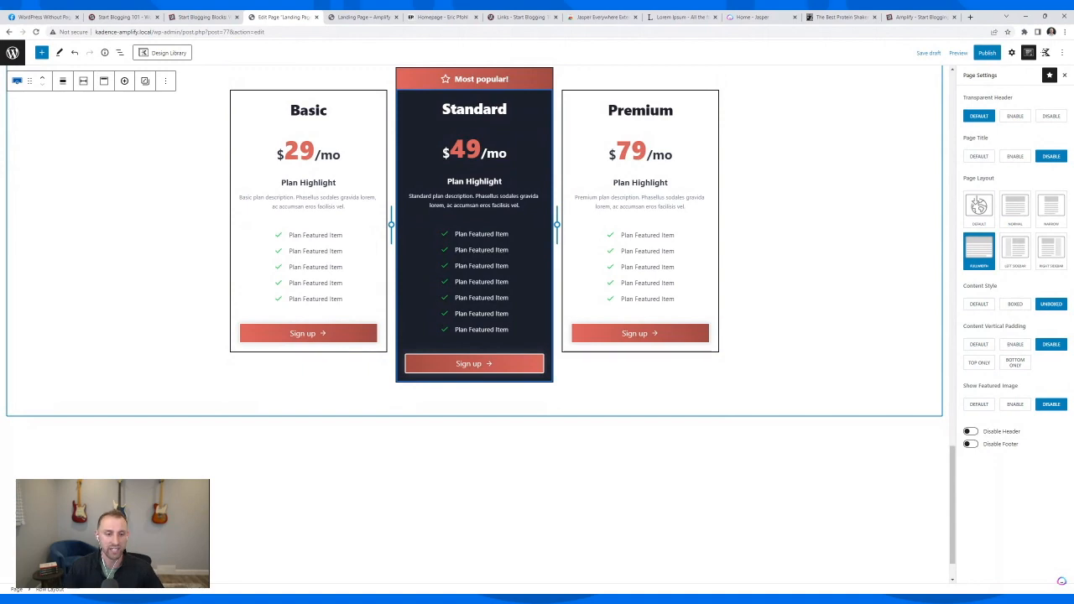
scroll(215, 302, "up", 2)
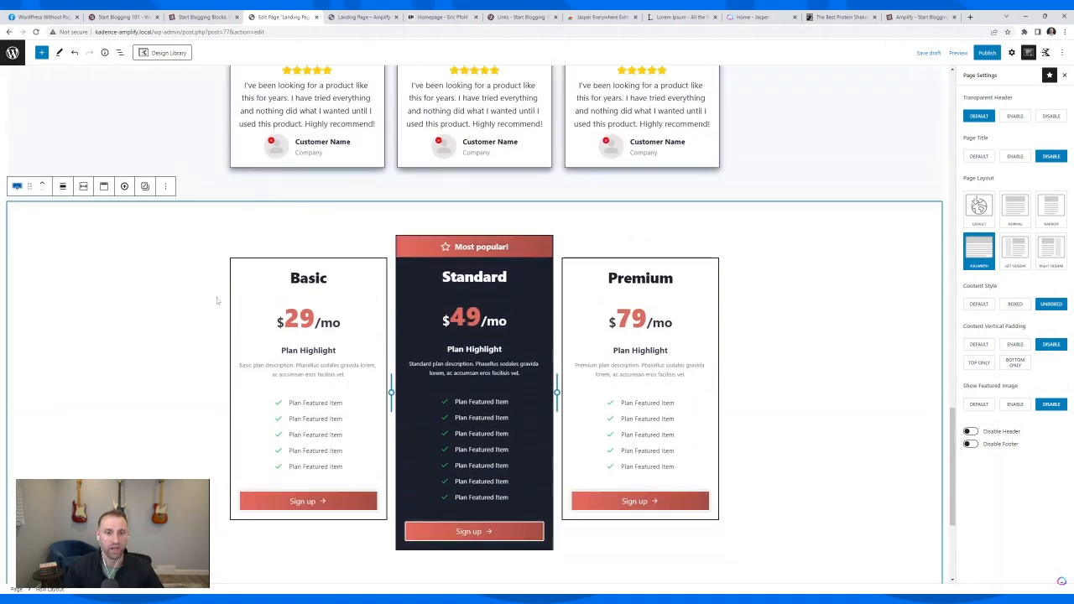
scroll(215, 301, "down", 1)
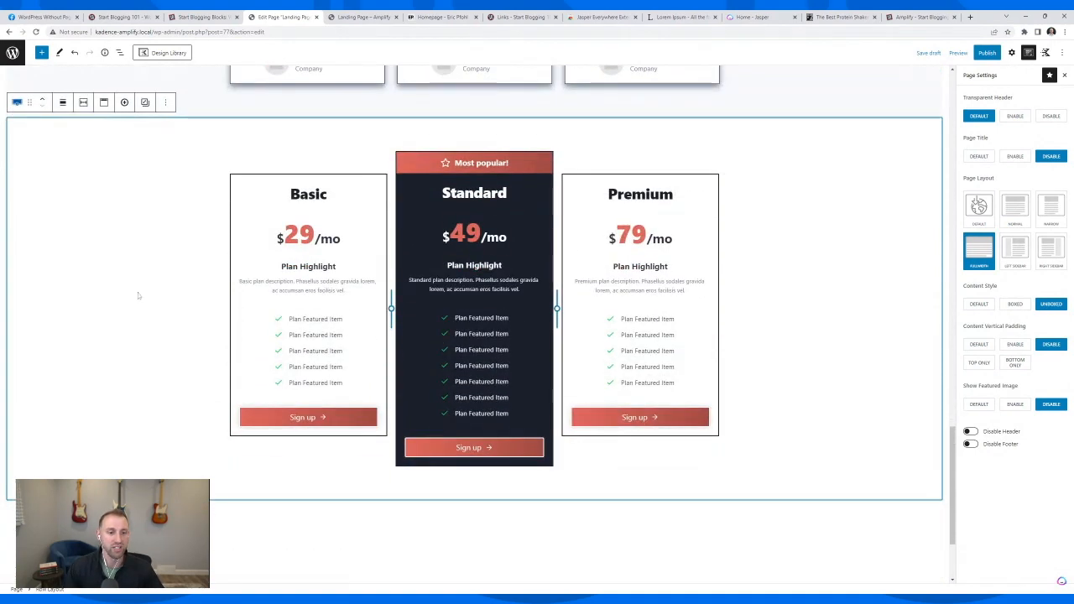
scroll(139, 295, "down", 1)
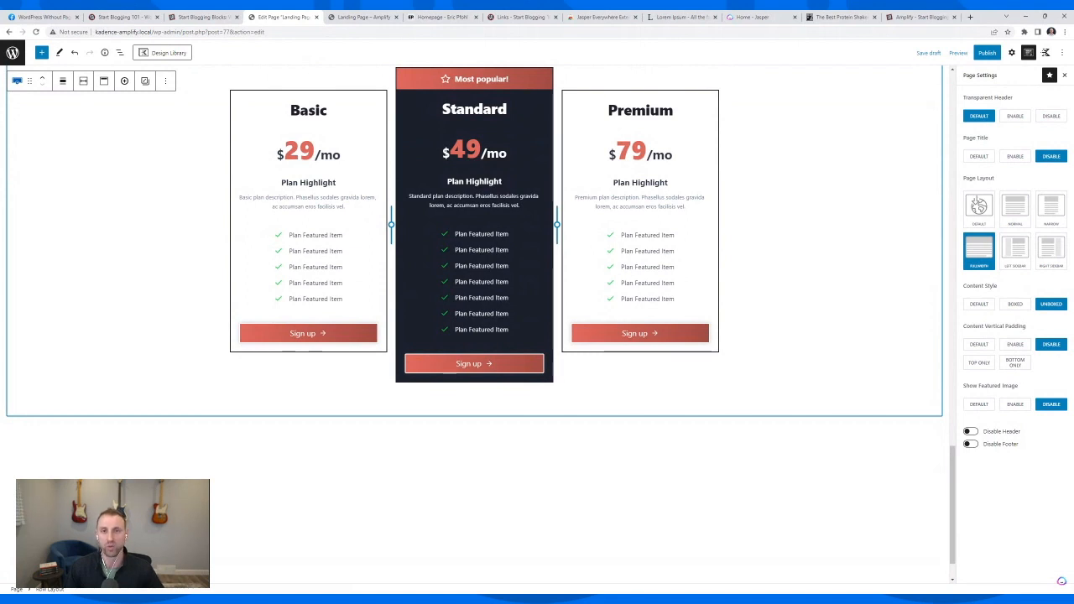
Insert the "Have Questions? We Have Answers." accordion FAQ template below the pricing table
left_click(162, 54)
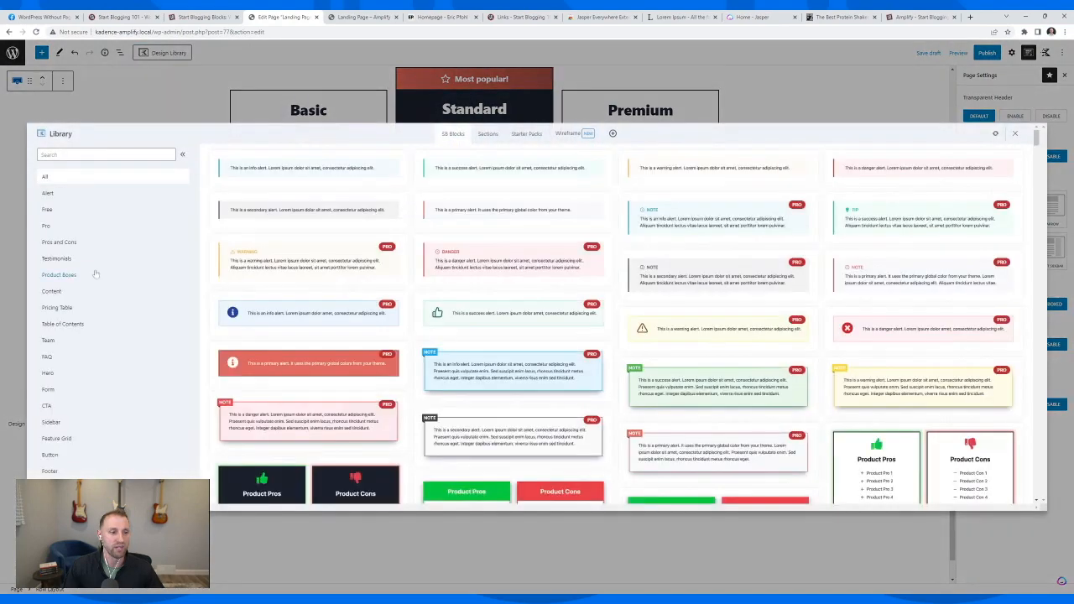
left_click(47, 357)
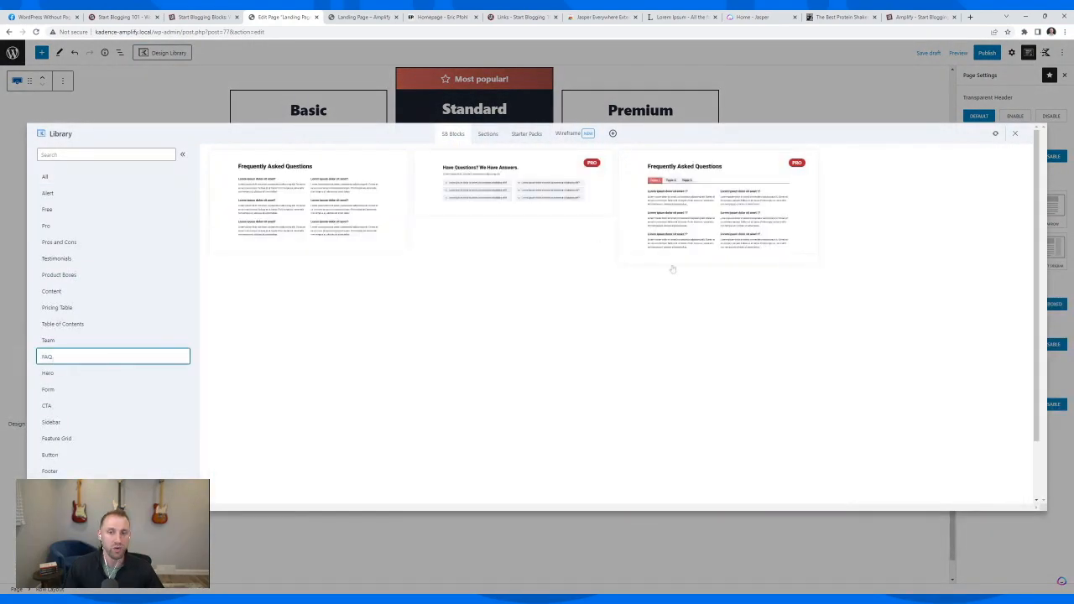
left_click(496, 190)
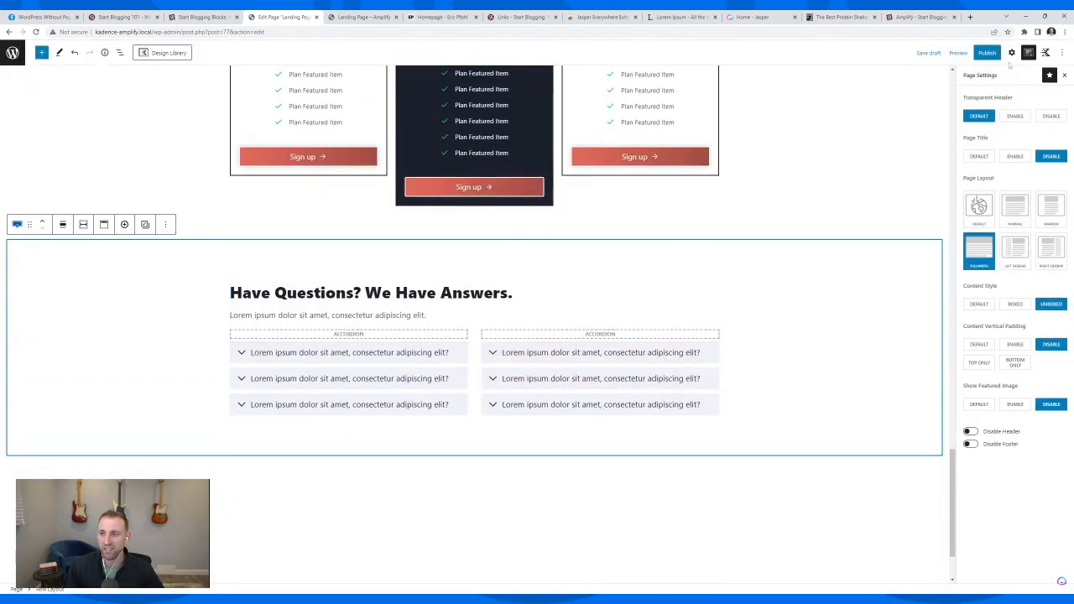
Set the FAQ row's background colour to the light palette colour F7FAFC
left_click(1012, 52)
left_click(1016, 126)
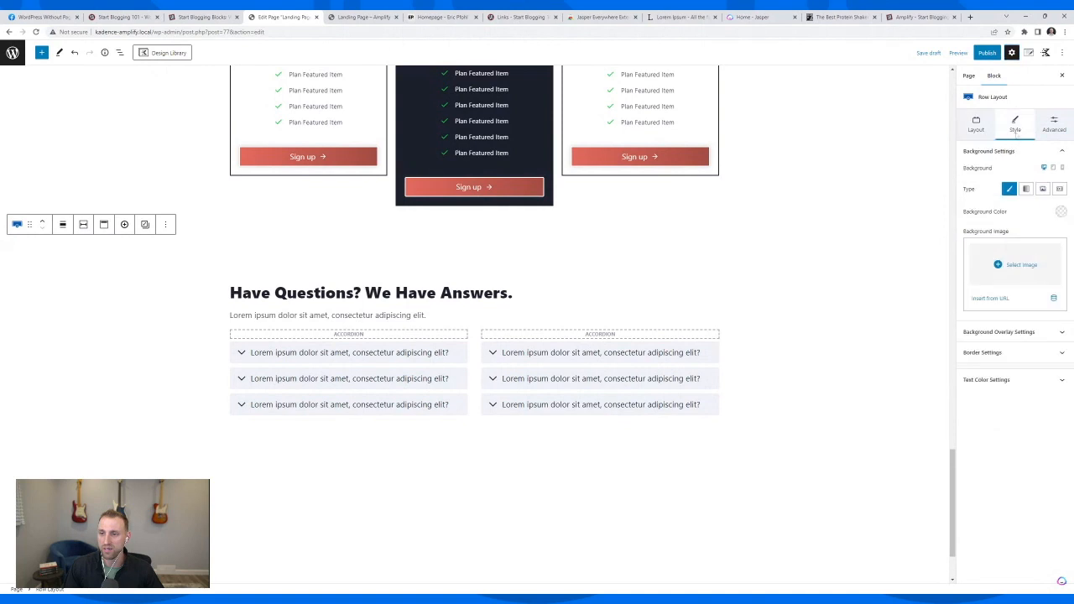
left_click(1061, 212)
left_click(1039, 194)
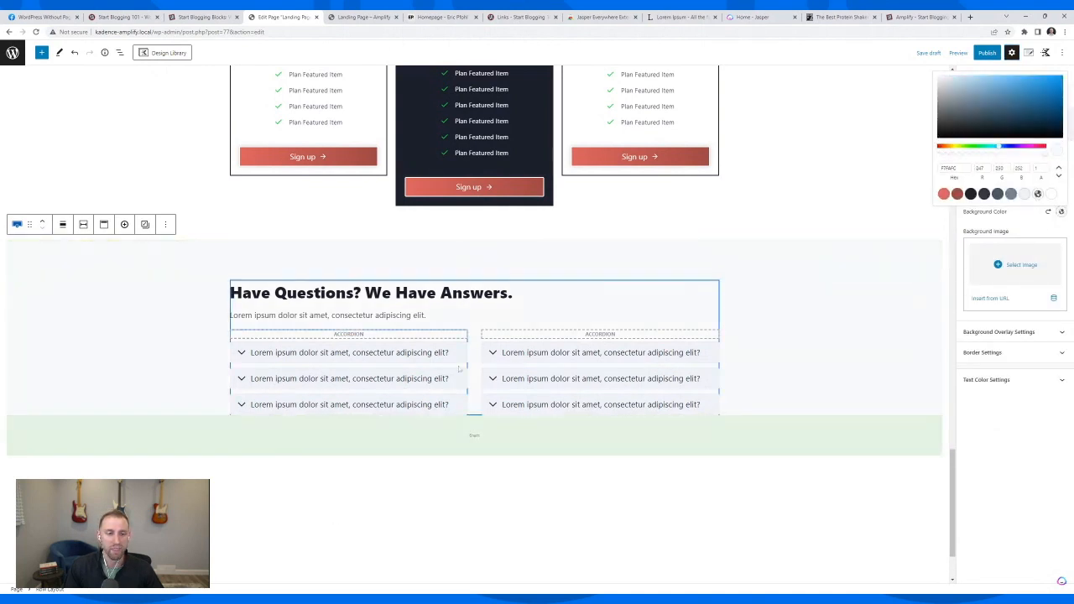
Review the assembled page in the editor from the hero through the content sections, testimonials and pricing table to the FAQ
scroll(760, 375, "up", 5)
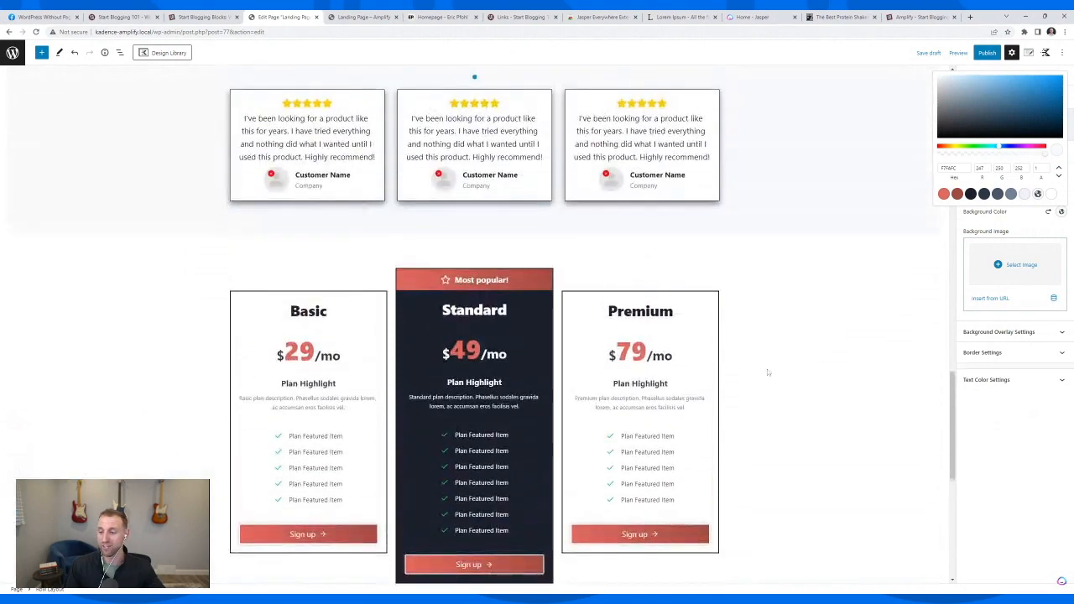
scroll(761, 375, "up", 5)
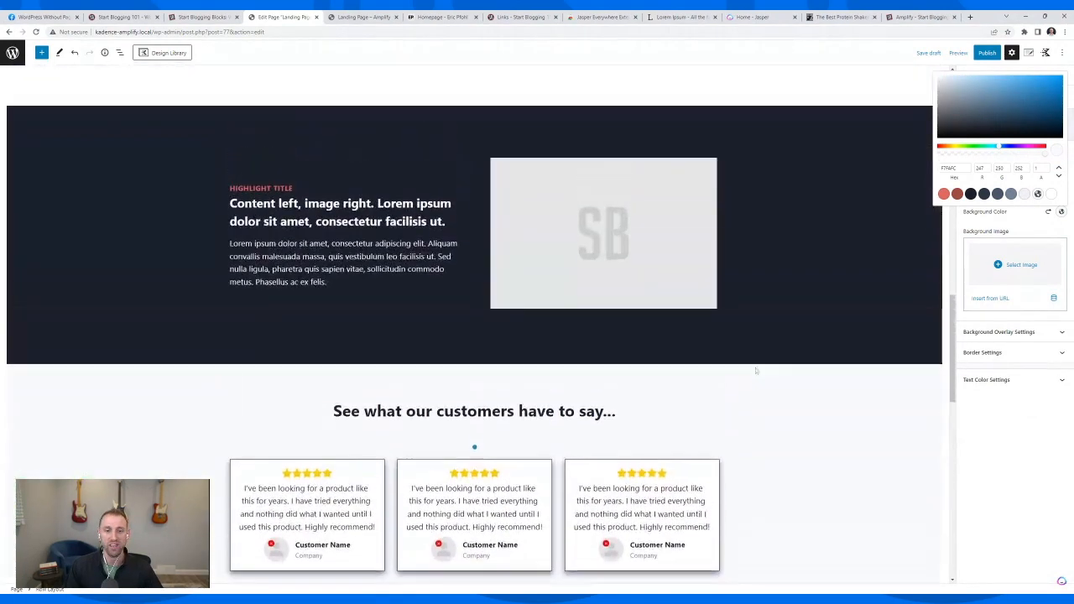
scroll(754, 371, "up", 2)
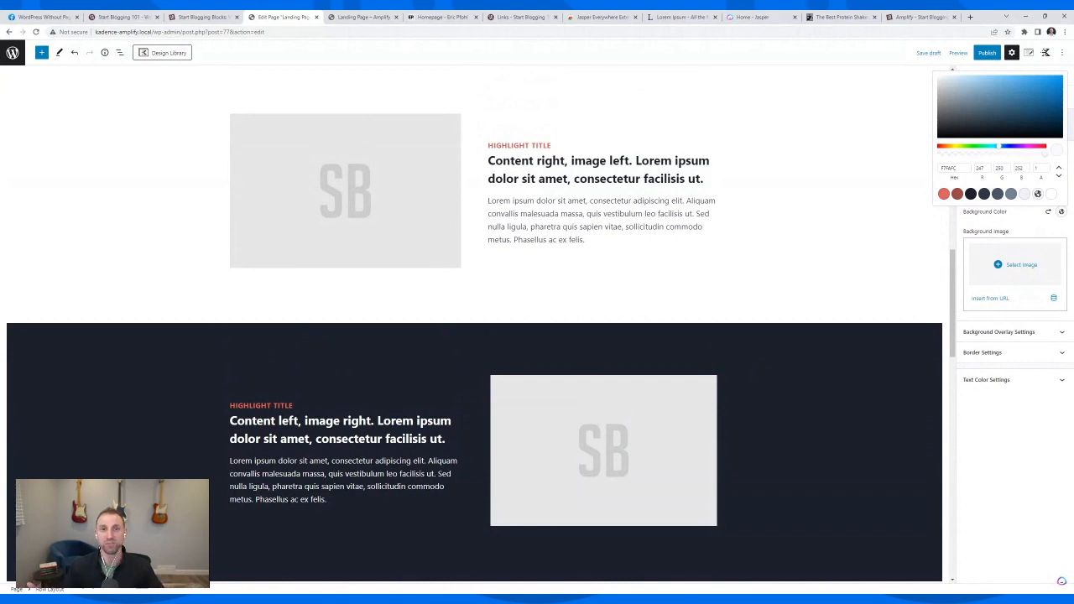
scroll(764, 374, "down", 10)
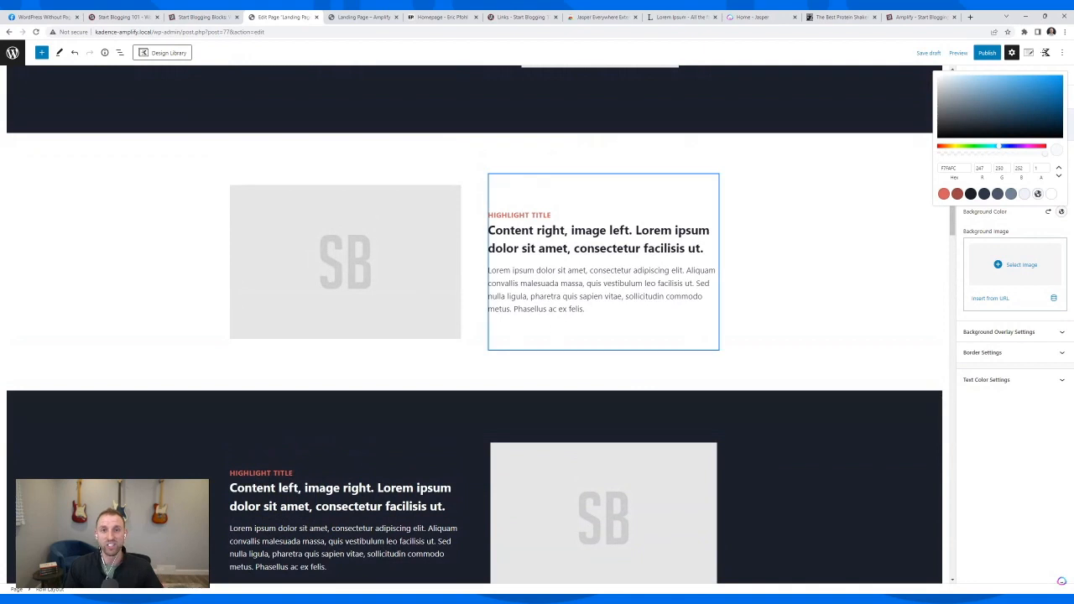
scroll(562, 305, "up", 5)
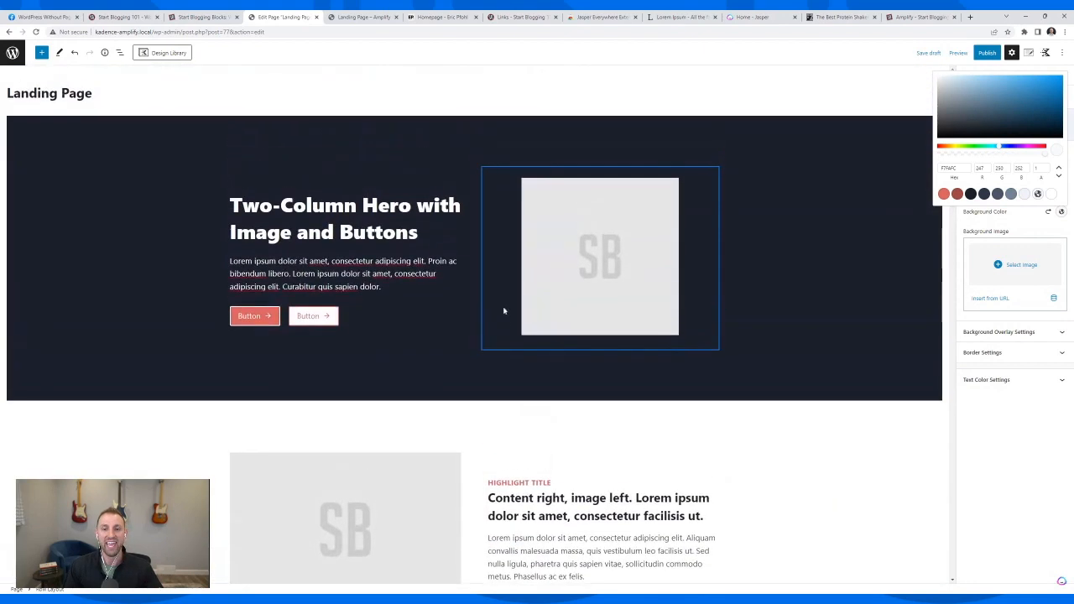
scroll(222, 319, "down", 2)
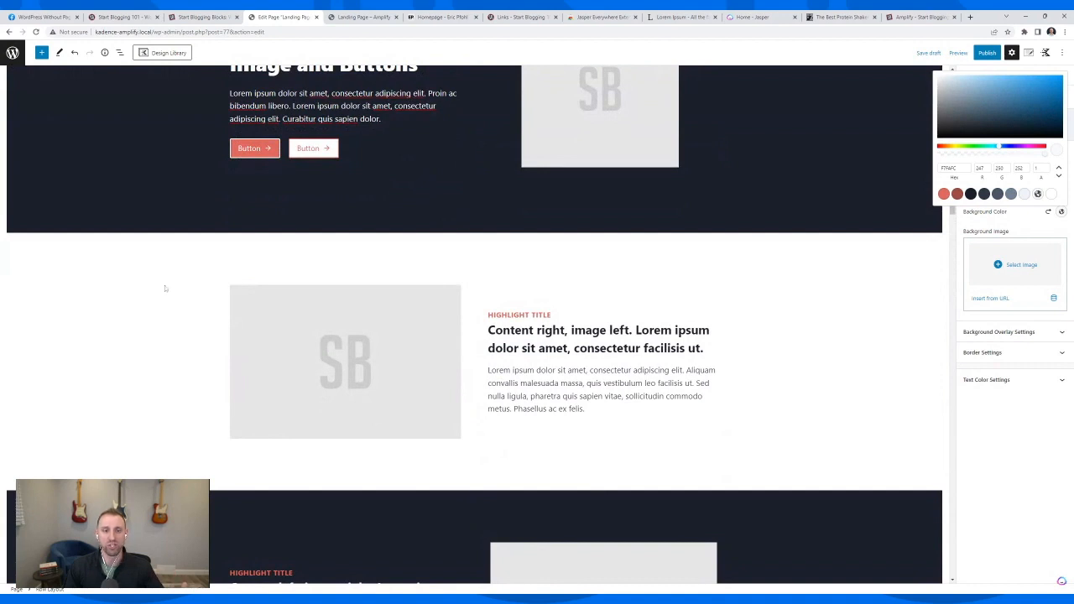
scroll(163, 294, "down", 2)
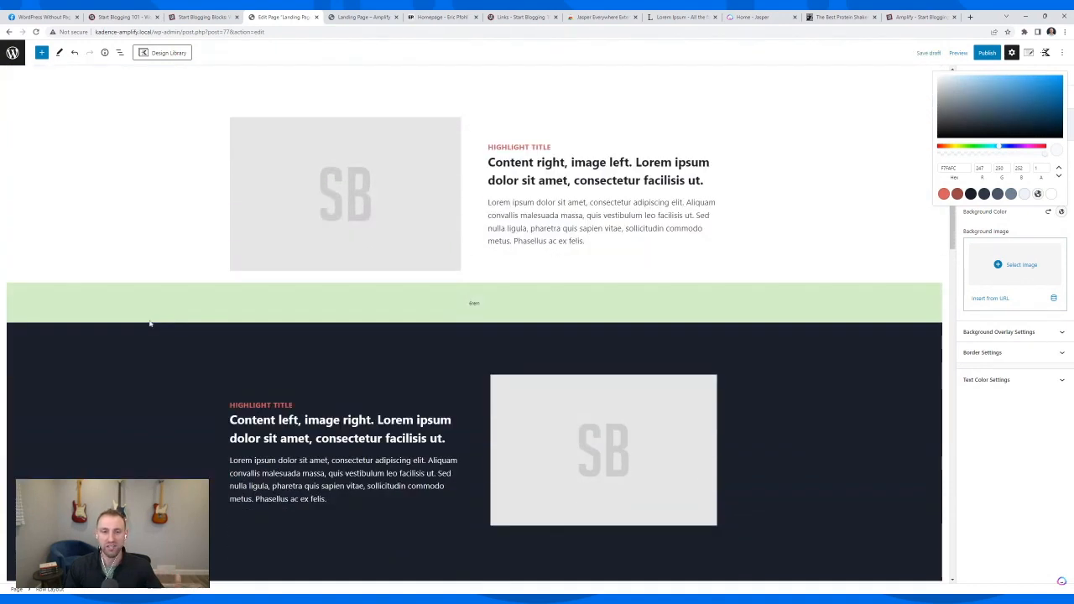
scroll(160, 334, "down", 3)
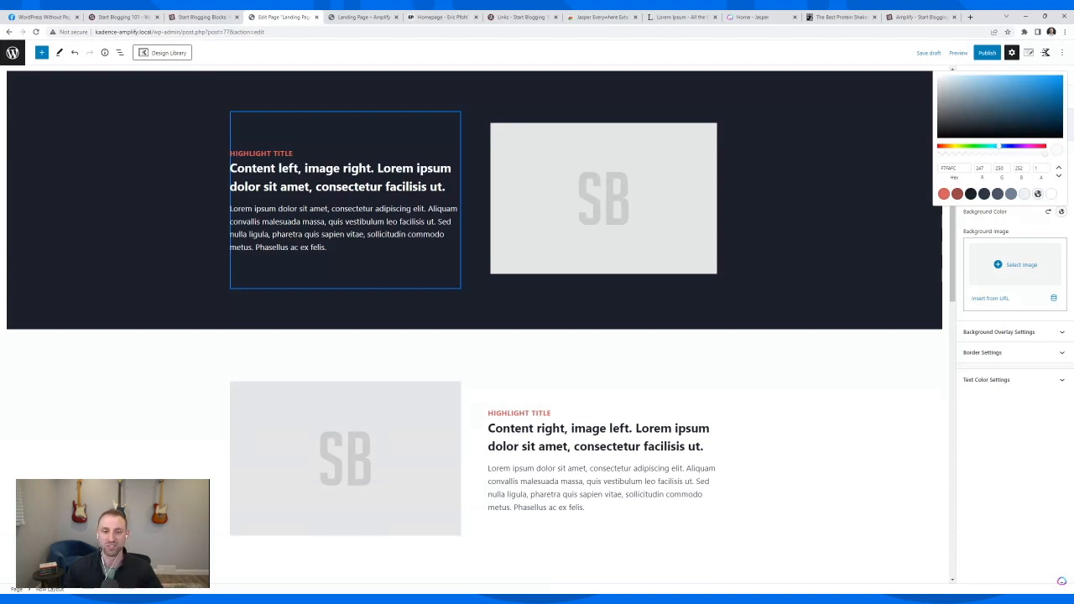
left_click(1001, 412)
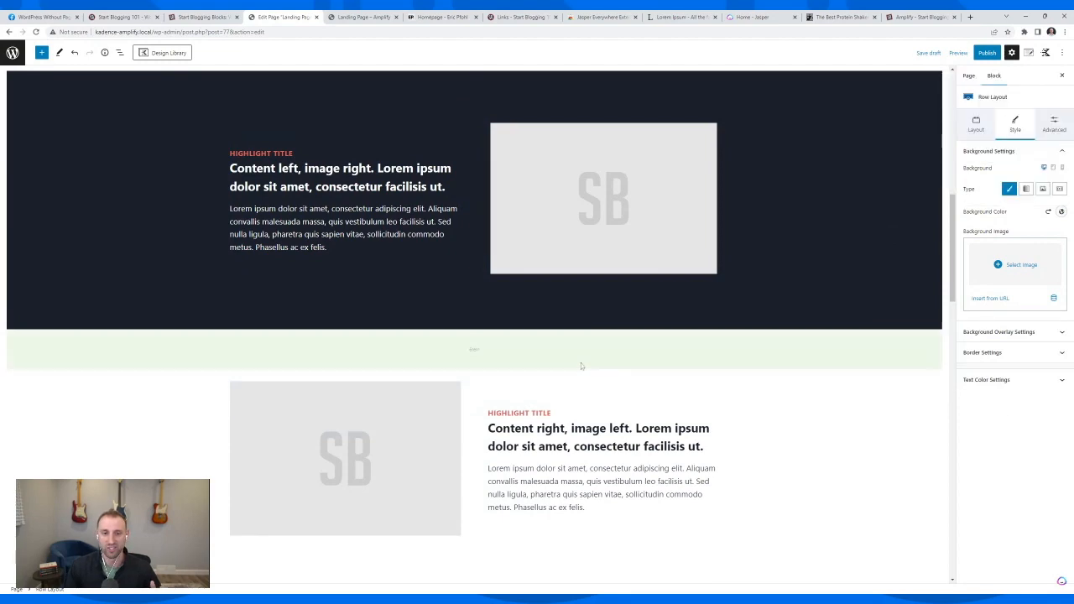
scroll(538, 344, "down", 3)
scroll(478, 269, "up", 2)
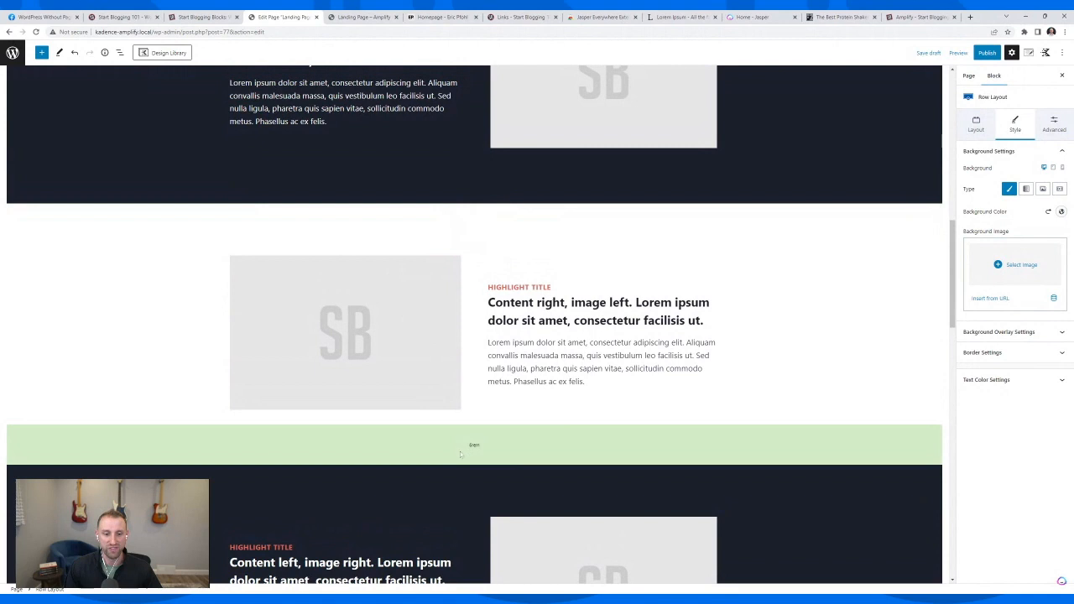
scroll(458, 324, "down", 1)
scroll(458, 324, "down", 3)
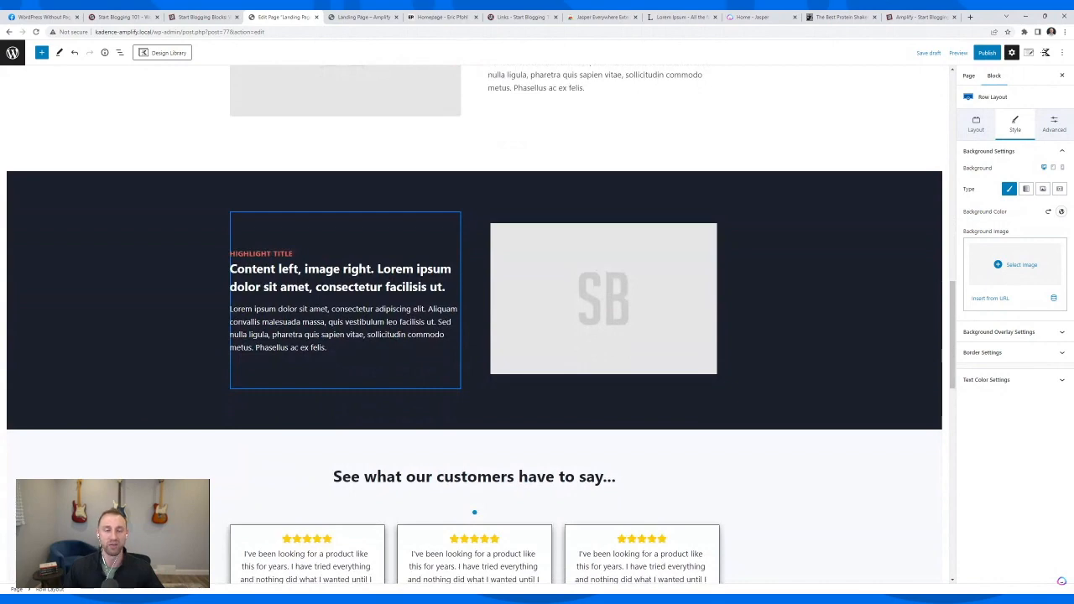
scroll(460, 363, "down", 10)
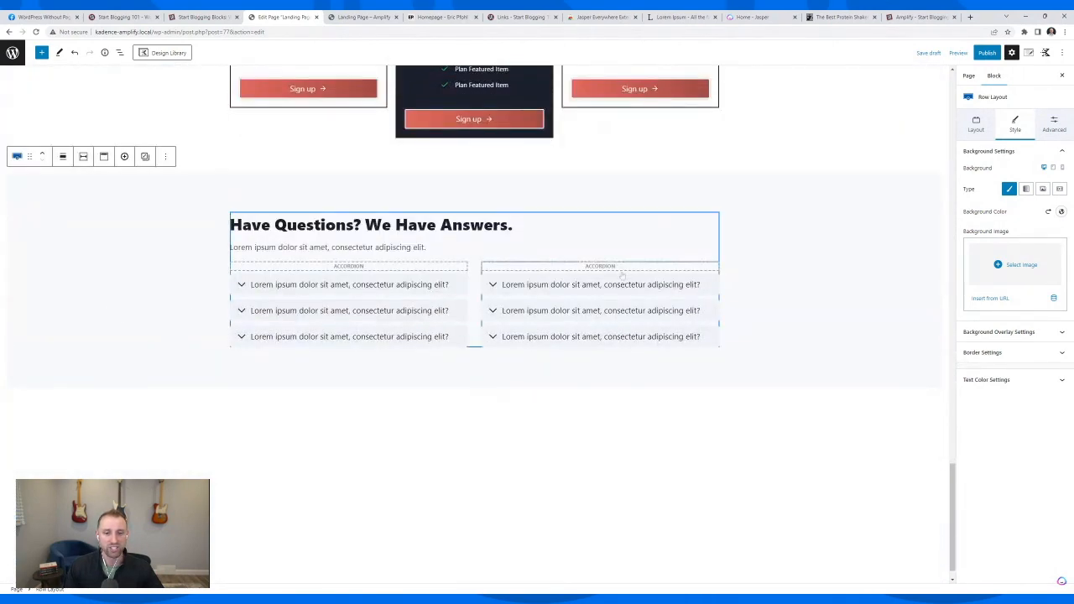
scroll(378, 252, "up", 3)
Preview the extended landing page in a new tab, starting with the hero and first content section
left_click(958, 52)
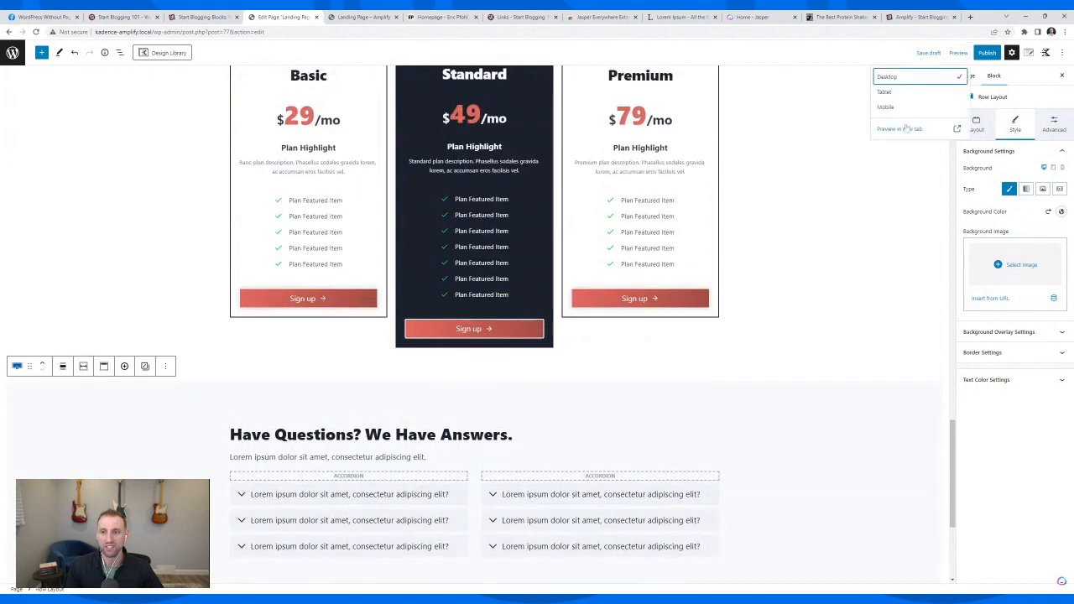
left_click(930, 130)
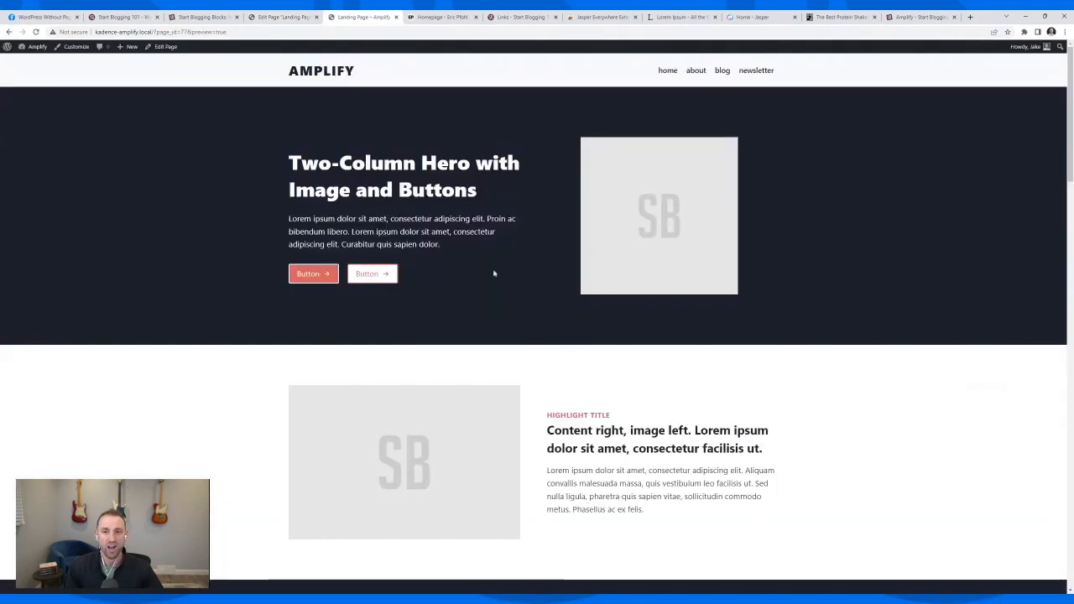
scroll(493, 272, "down", 1)
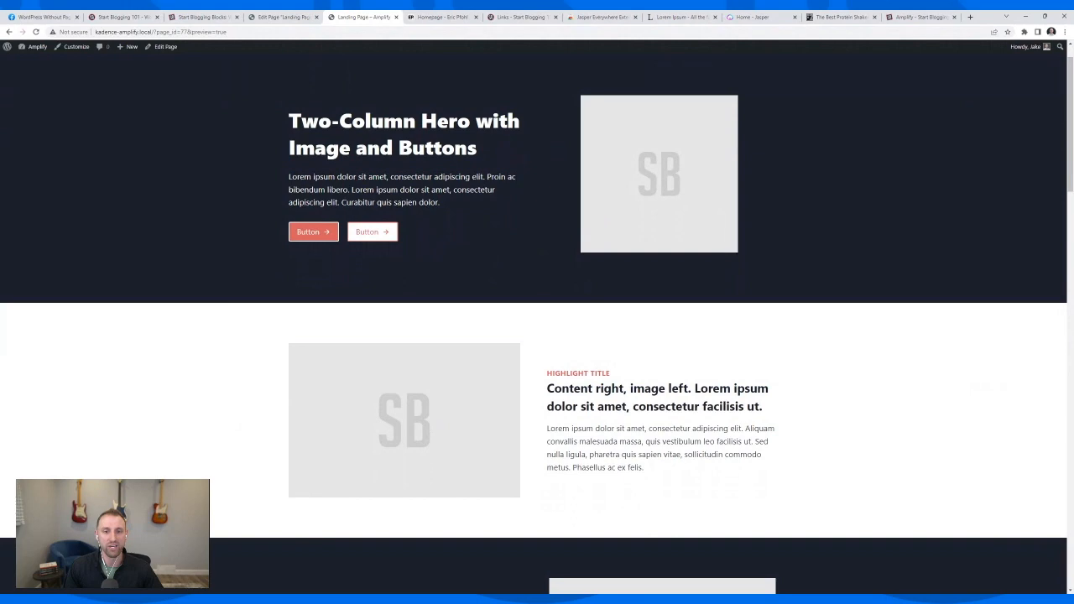
Examine the previewed landing page from the alternating content sections through the testimonials and pricing table to the FAQ section
scroll(473, 176, "down", 4)
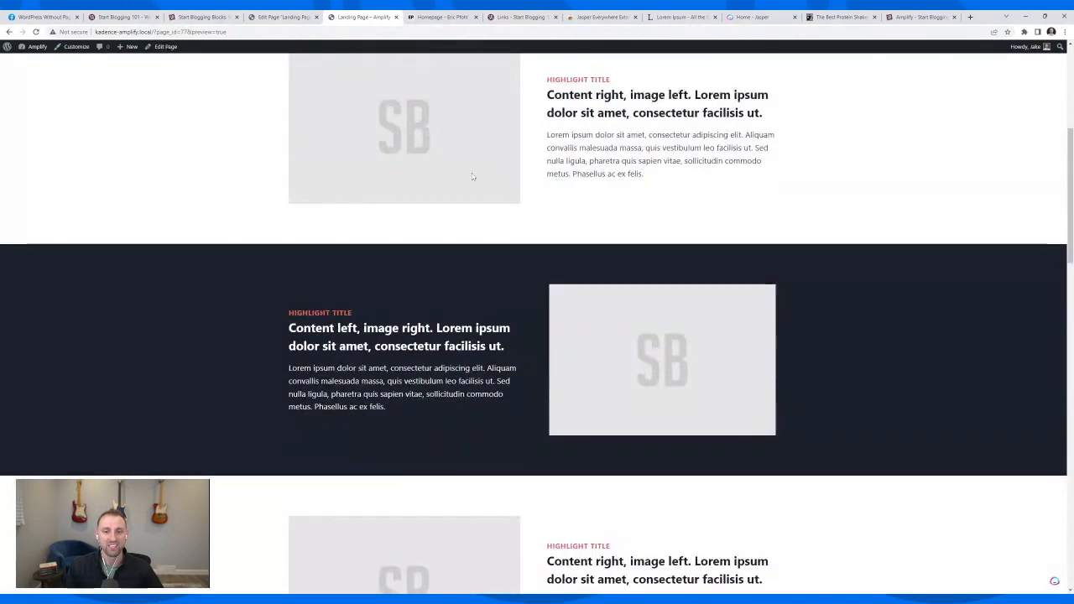
scroll(456, 153, "down", 3)
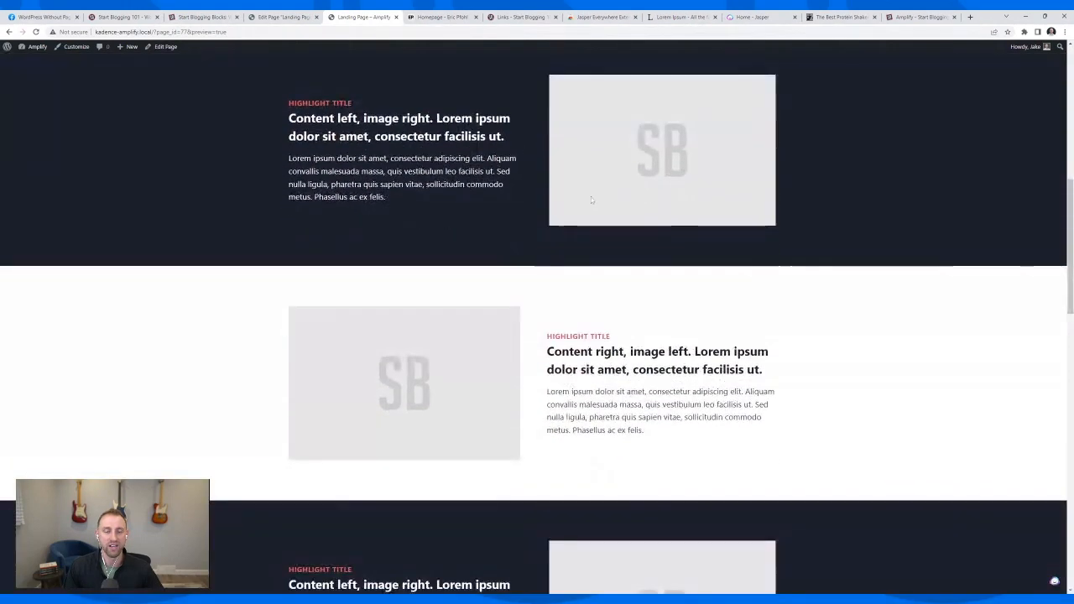
scroll(591, 199, "down", 6)
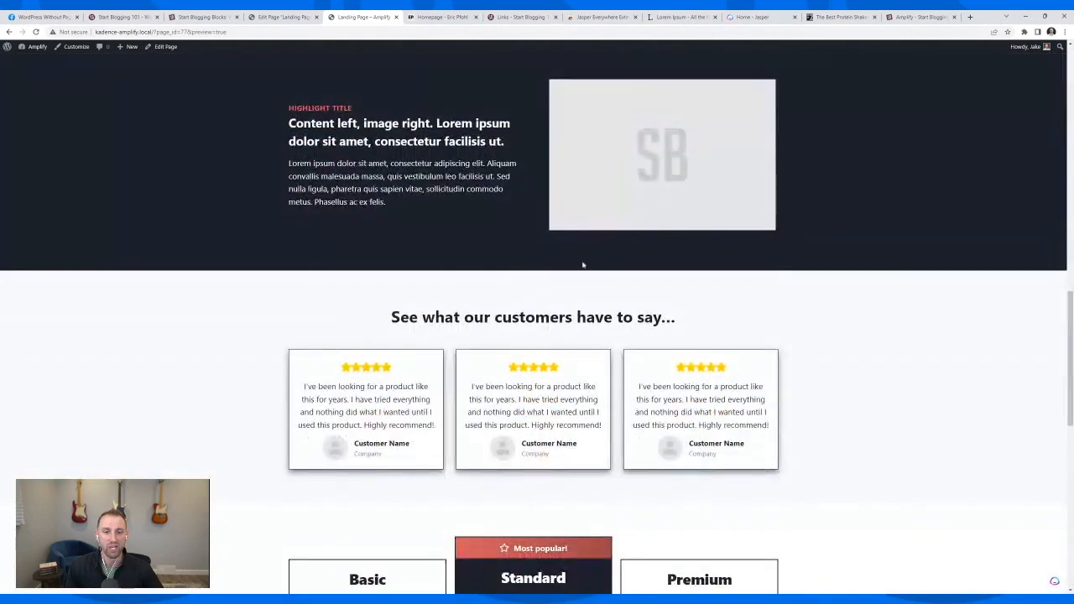
scroll(554, 335, "down", 2)
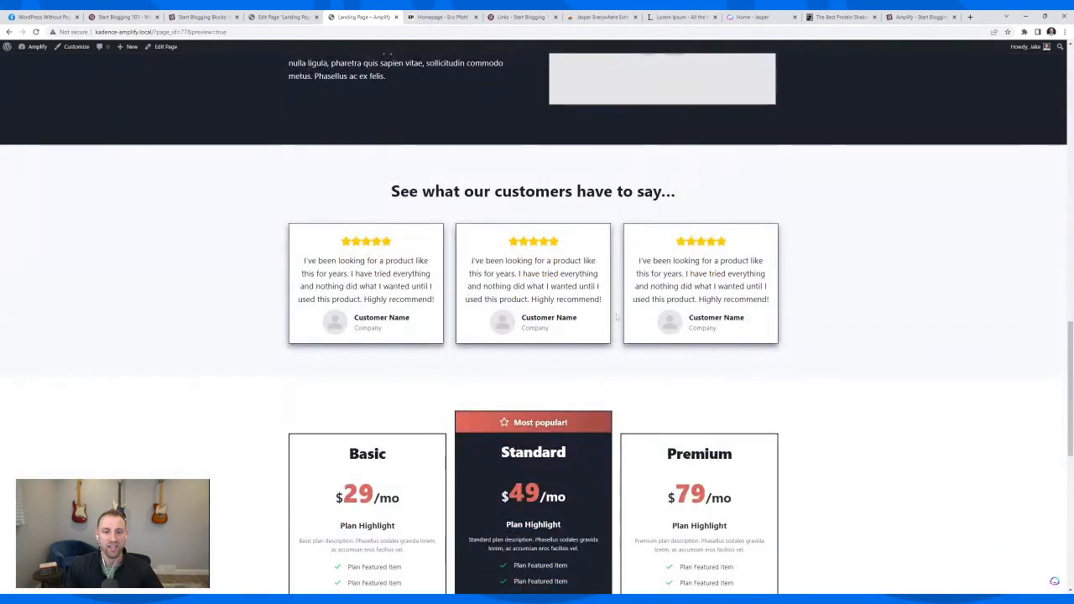
scroll(554, 335, "down", 2)
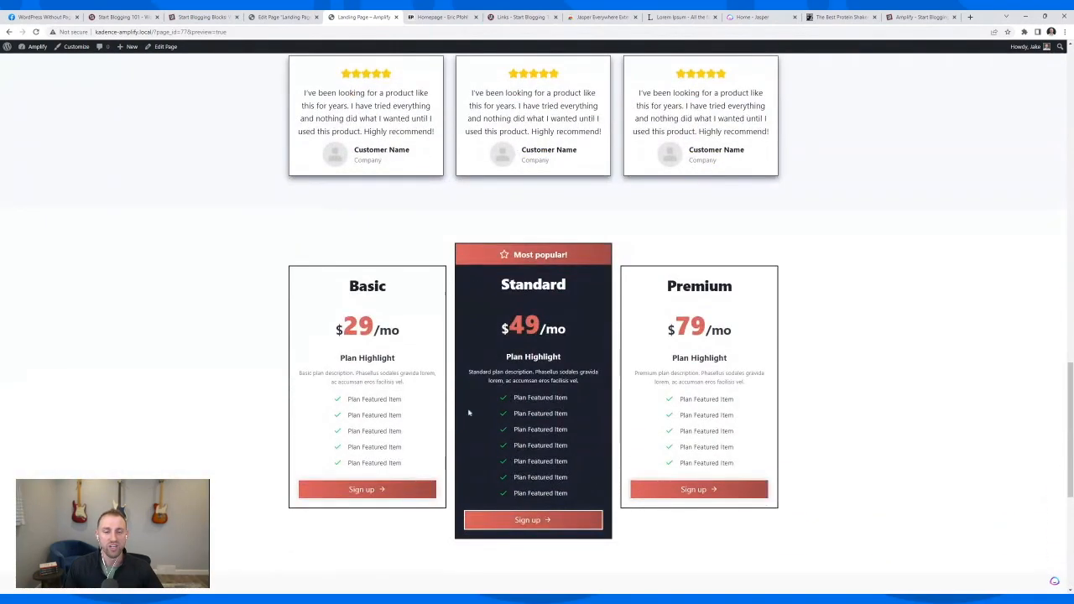
scroll(398, 394, "down", 1)
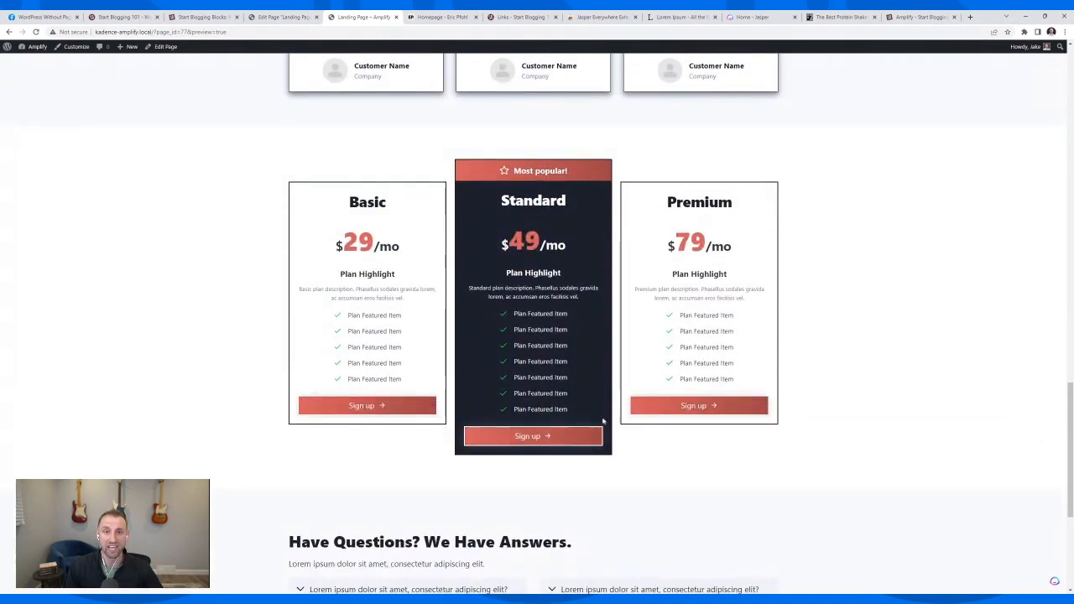
scroll(570, 434, "down", 2)
scroll(408, 378, "up", 1)
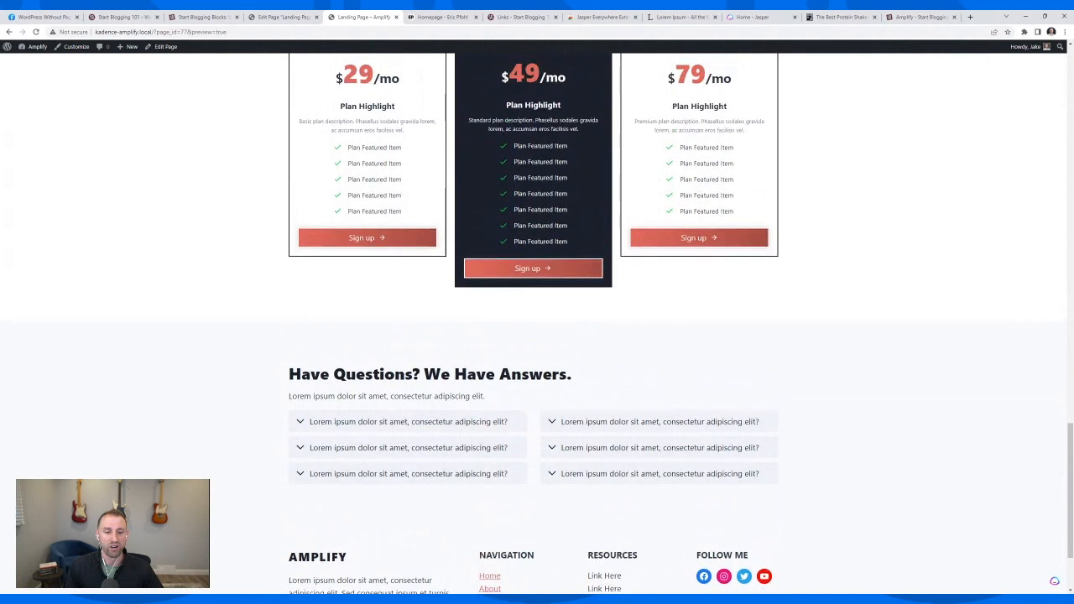
Test the FAQ accordion in the preview by expanding and collapsing several questions in both columns
left_click(495, 427)
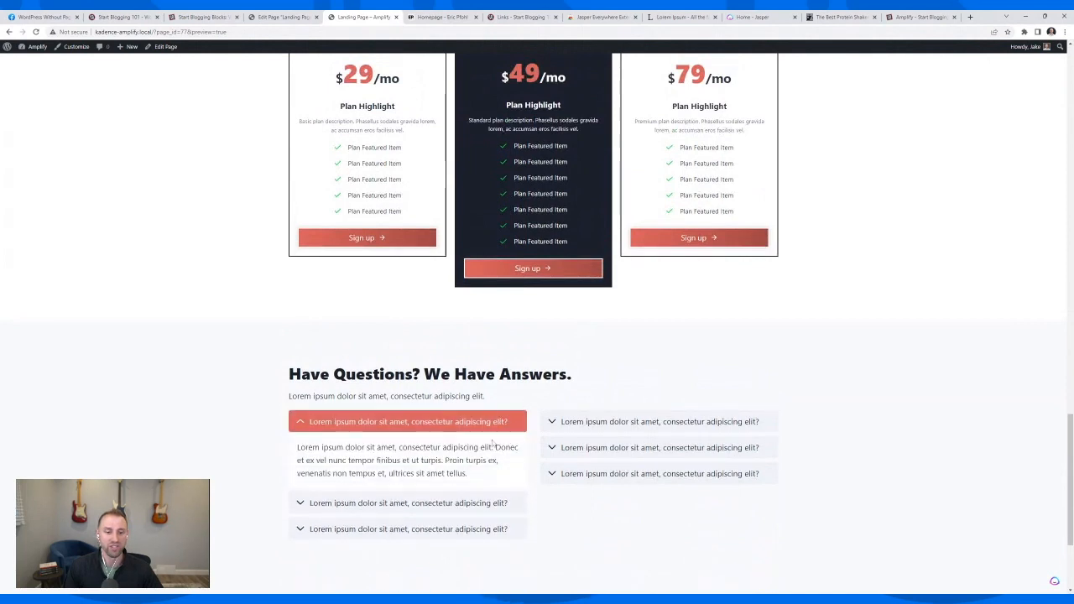
left_click(412, 503)
scroll(576, 422, "down", 1)
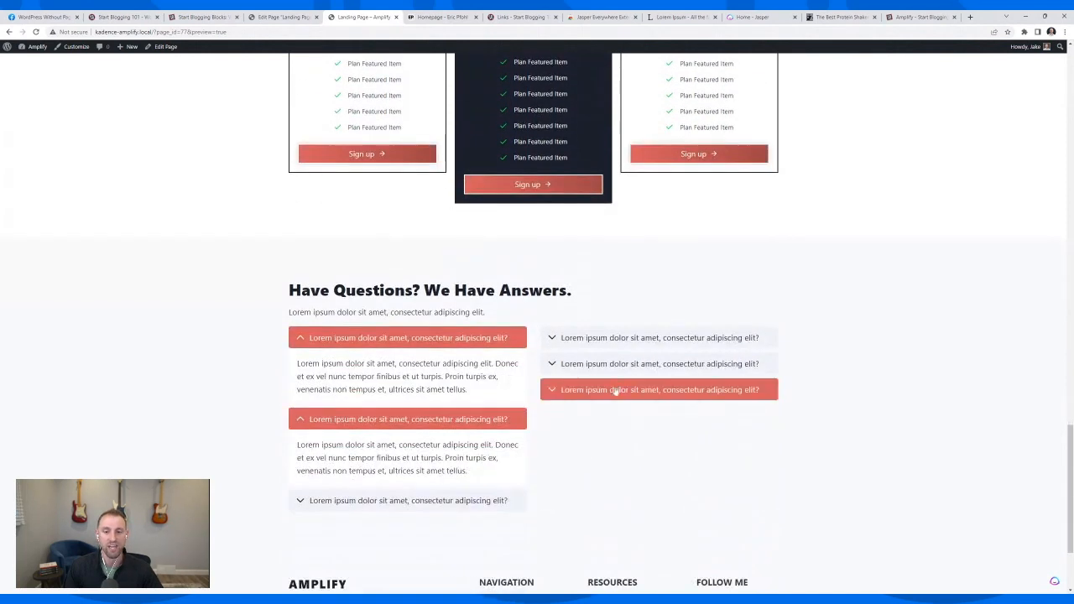
left_click(616, 389)
left_click(604, 372)
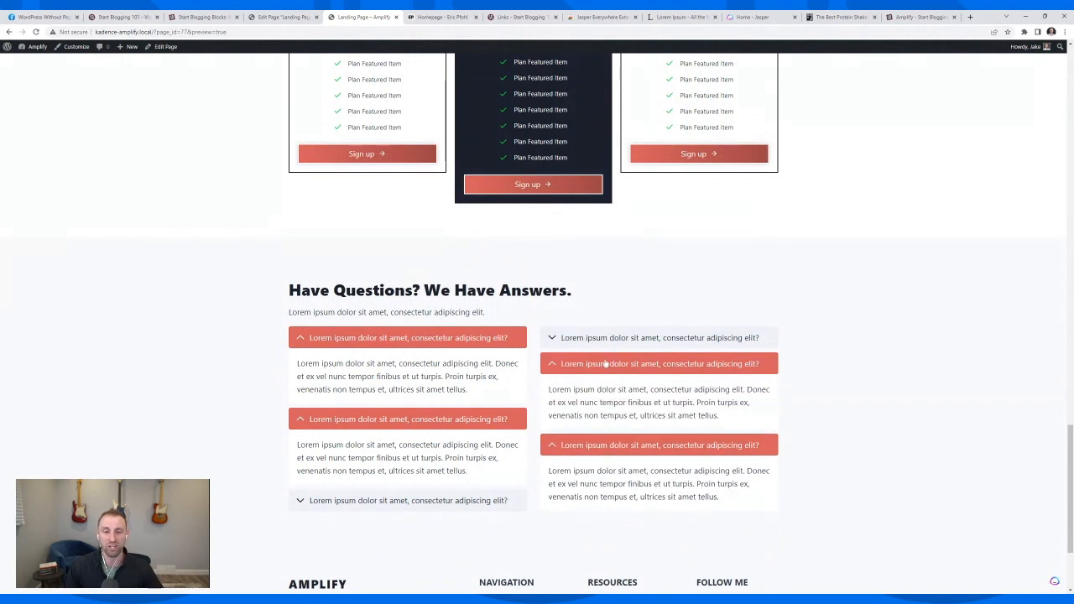
left_click(605, 364)
left_click(484, 343)
left_click(473, 364)
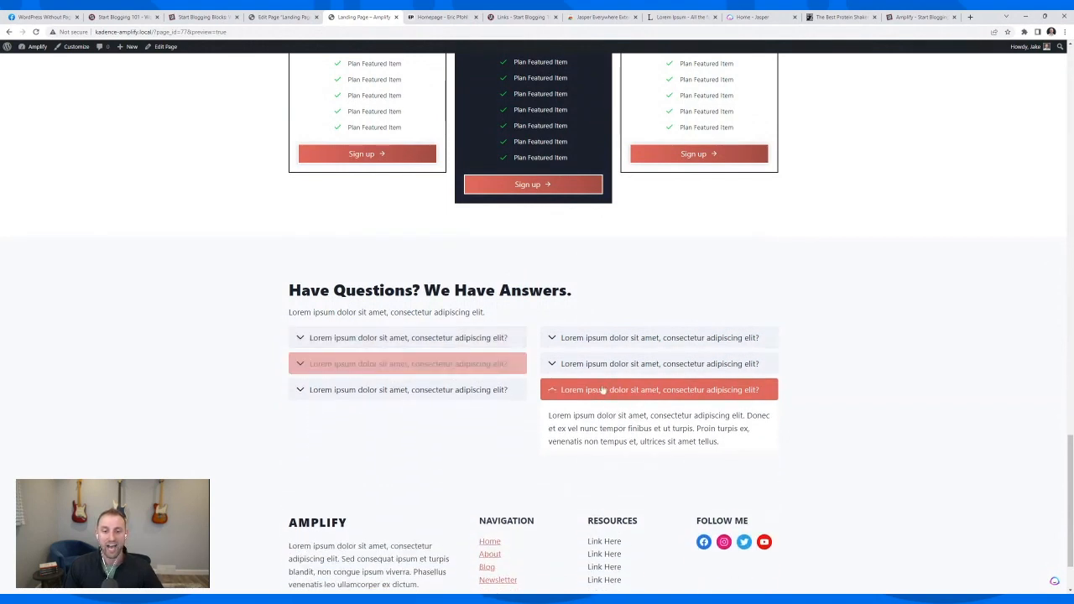
Review the previewed landing page in reverse, from the FAQ back up to the hero and site header
scroll(605, 388, "up", 7)
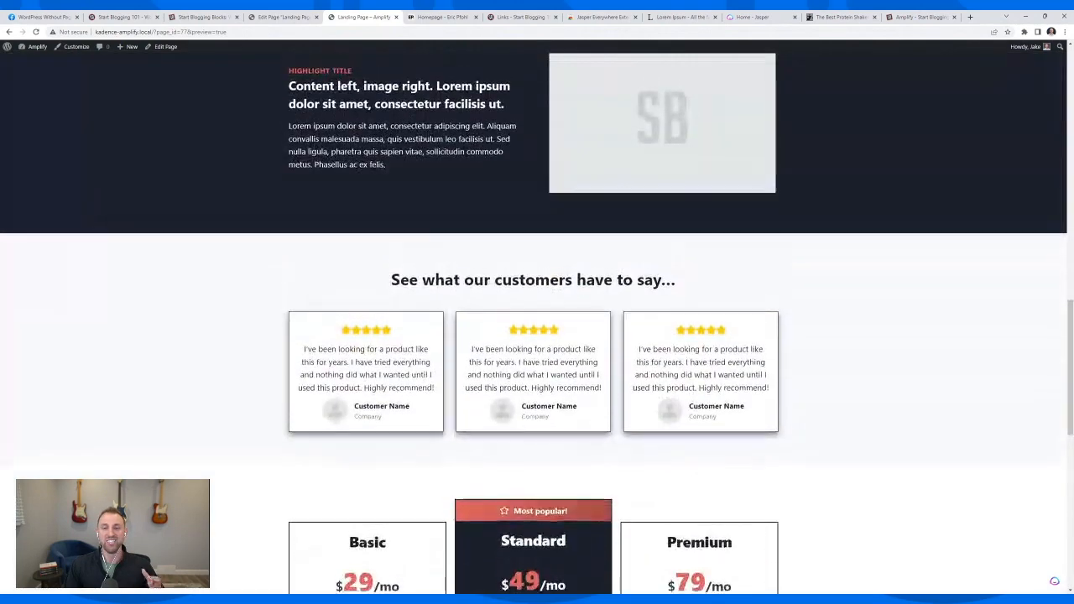
scroll(606, 389, "up", 5)
scroll(578, 386, "up", 1)
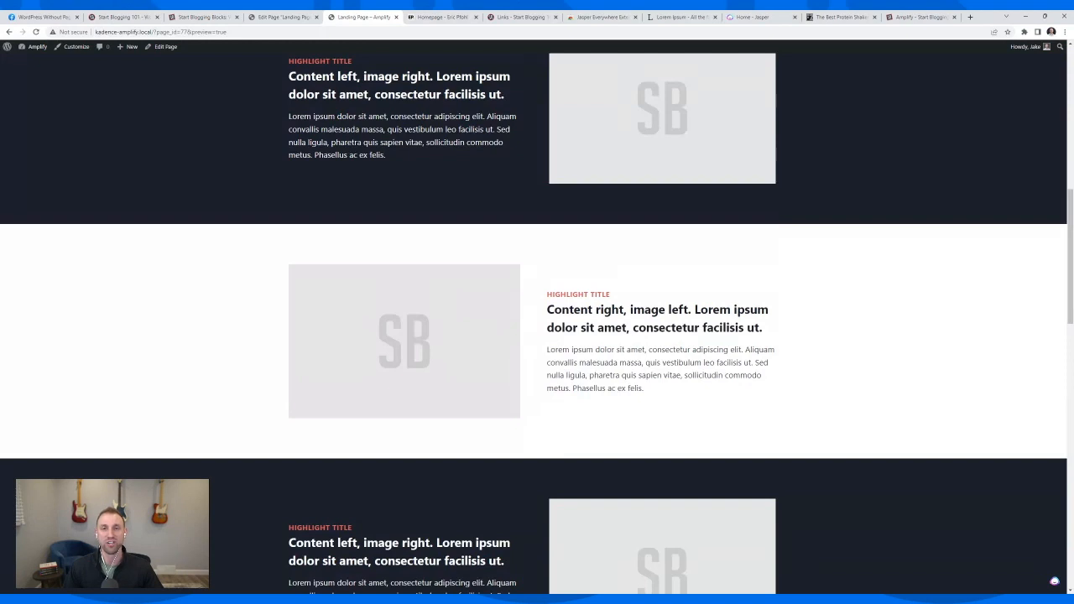
scroll(572, 388, "up", 4)
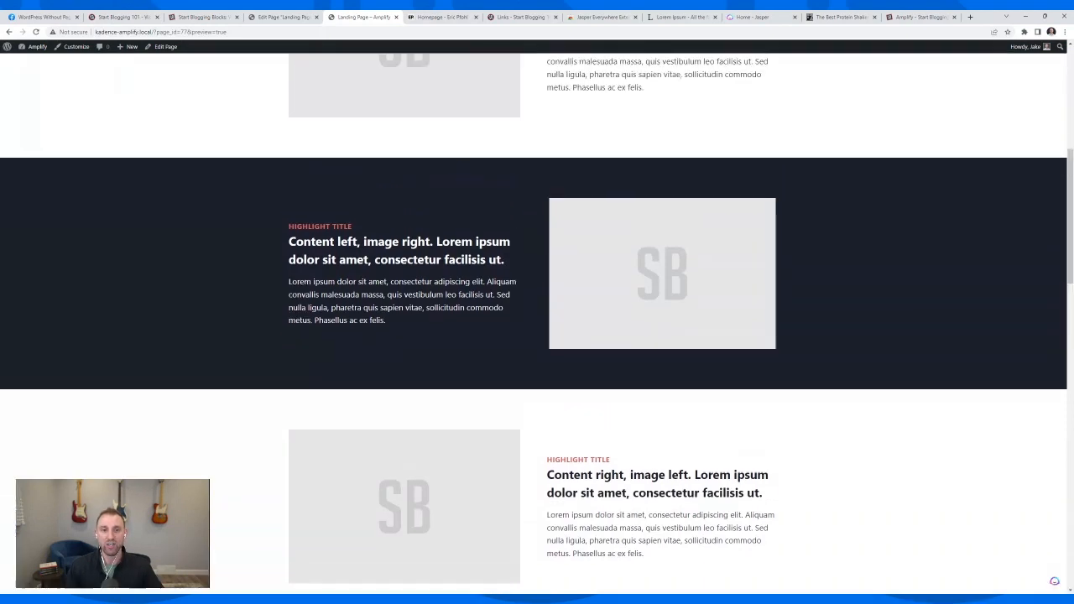
scroll(585, 380, "up", 3)
scroll(579, 380, "up", 1)
scroll(579, 380, "down", 1)
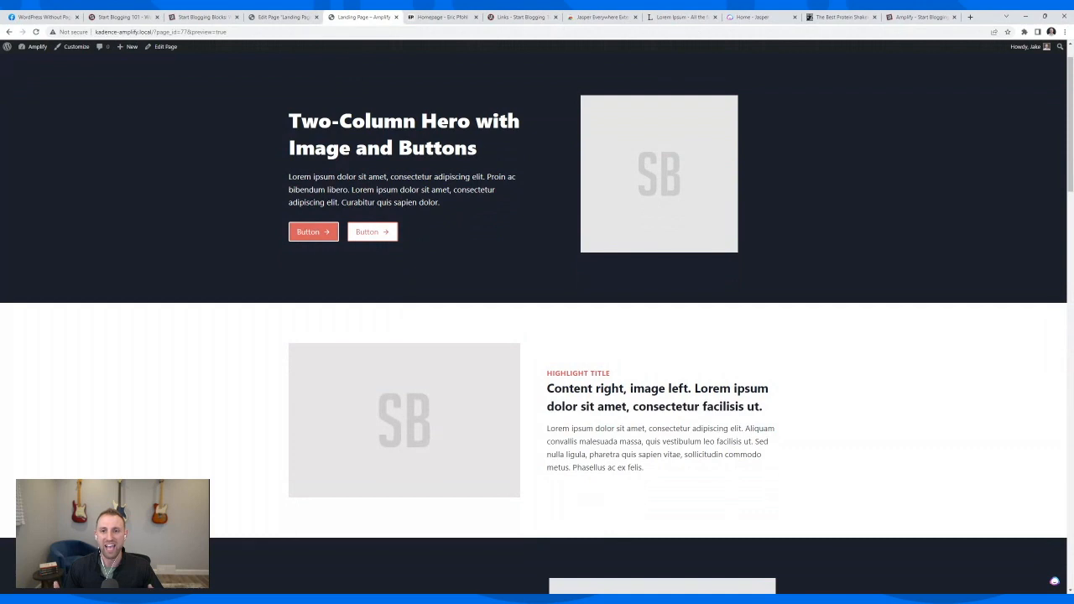
scroll(575, 369, "up", 1)
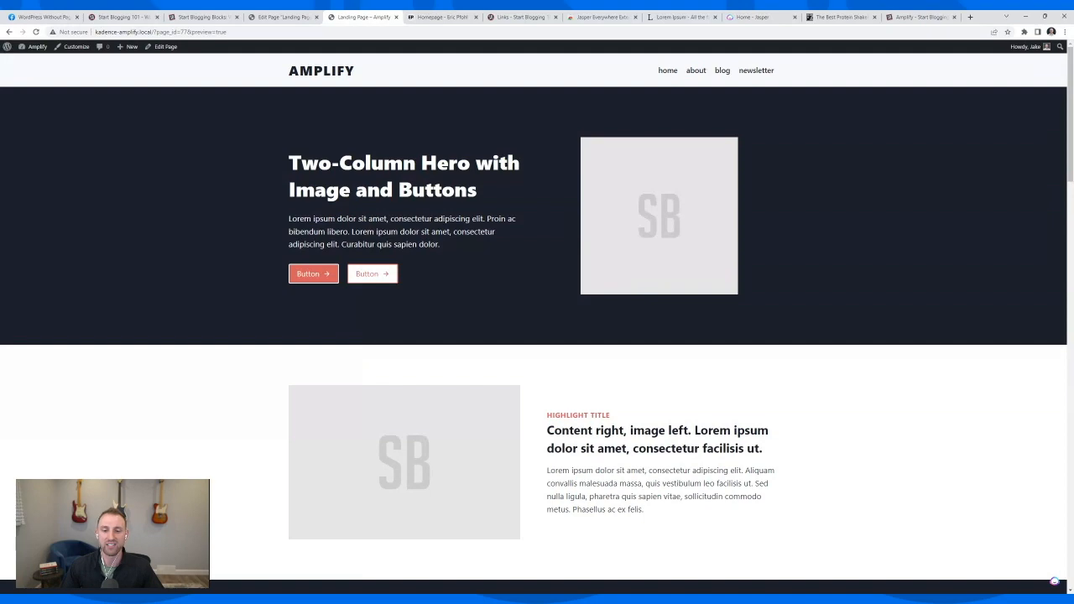
Look through the previewed content sections, testimonials and pricing table once more, returning to the alternating image-and-text rows
scroll(564, 331, "down", 3)
scroll(563, 331, "down", 3)
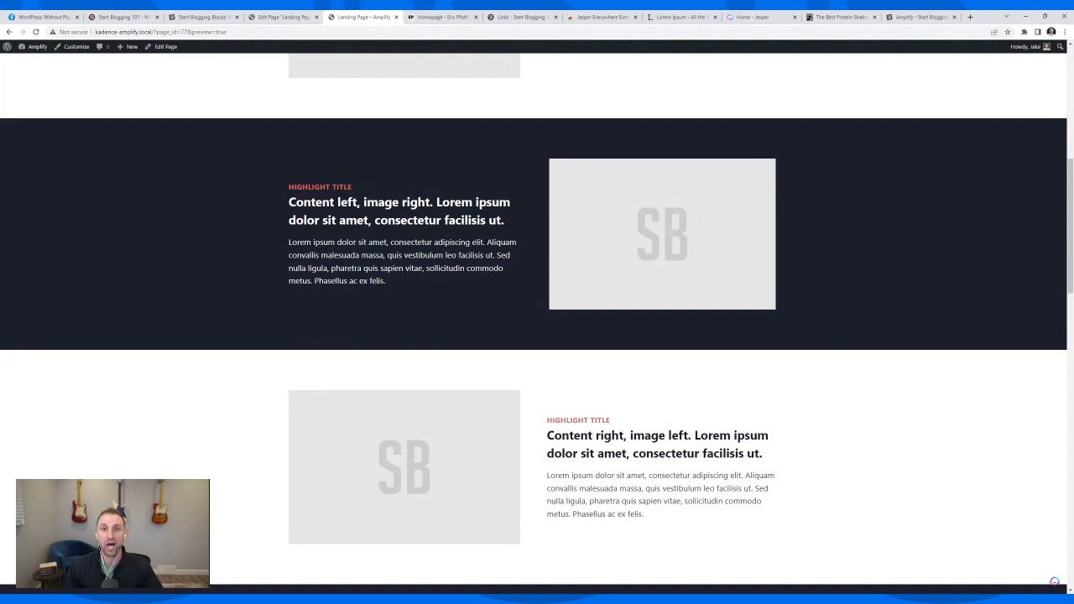
scroll(558, 315, "down", 1)
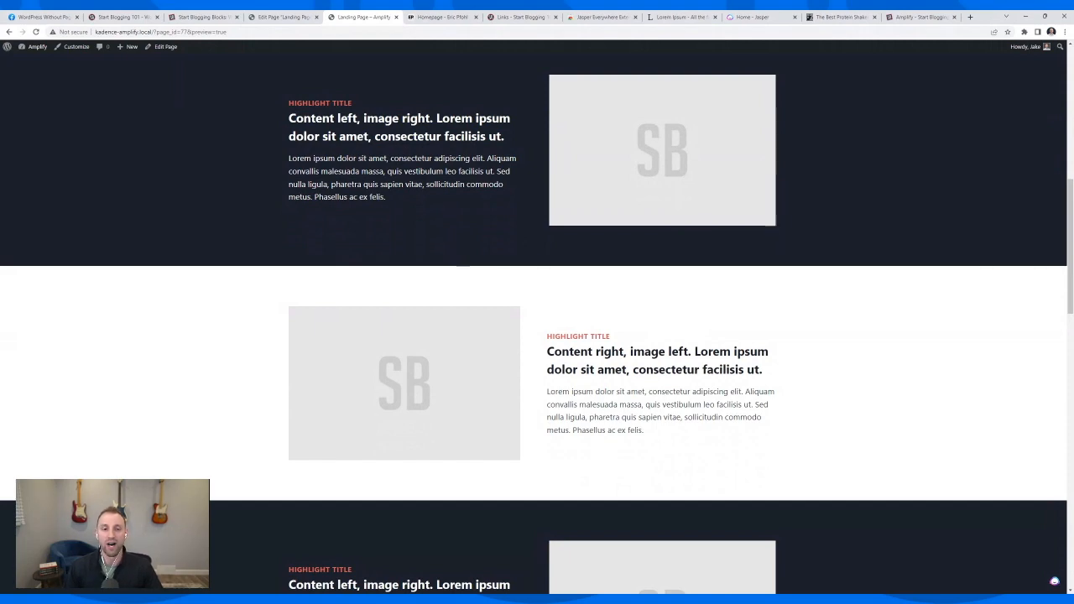
scroll(537, 319, "down", 7)
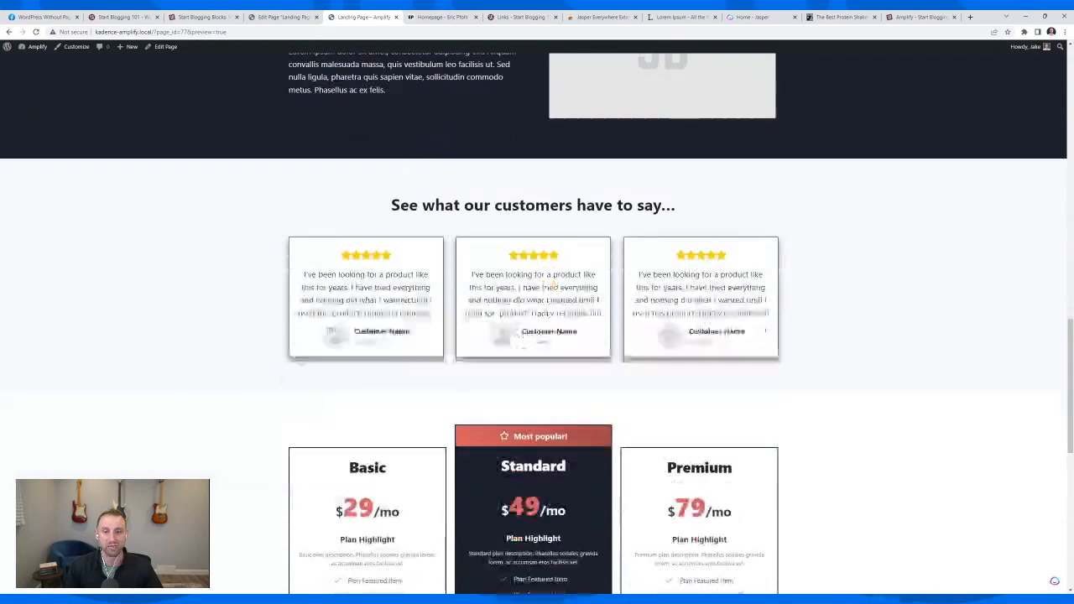
scroll(535, 335, "down", 5)
scroll(535, 335, "up", 6)
scroll(538, 336, "up", 6)
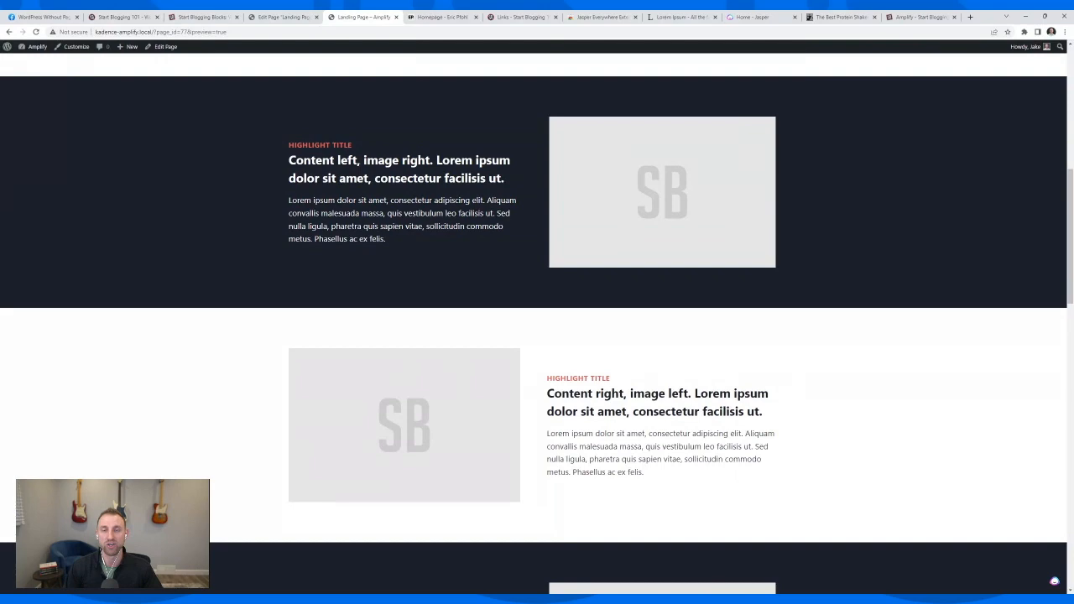
Leave the landing page editor for the WordPress dashboard and open the list of all posts
left_click(281, 17)
scroll(319, 183, "up", 3)
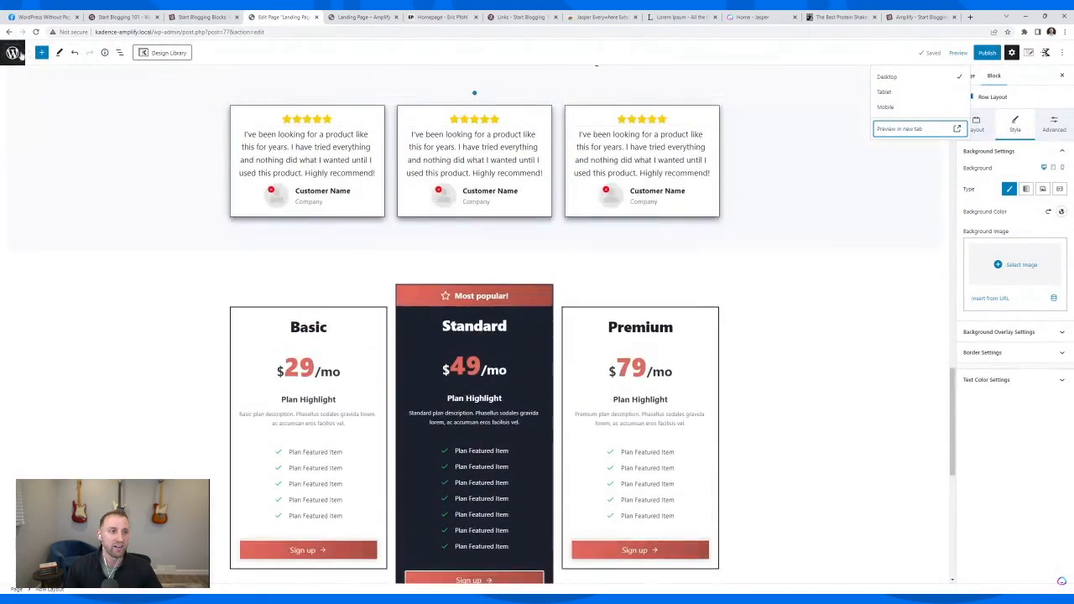
left_click(13, 52)
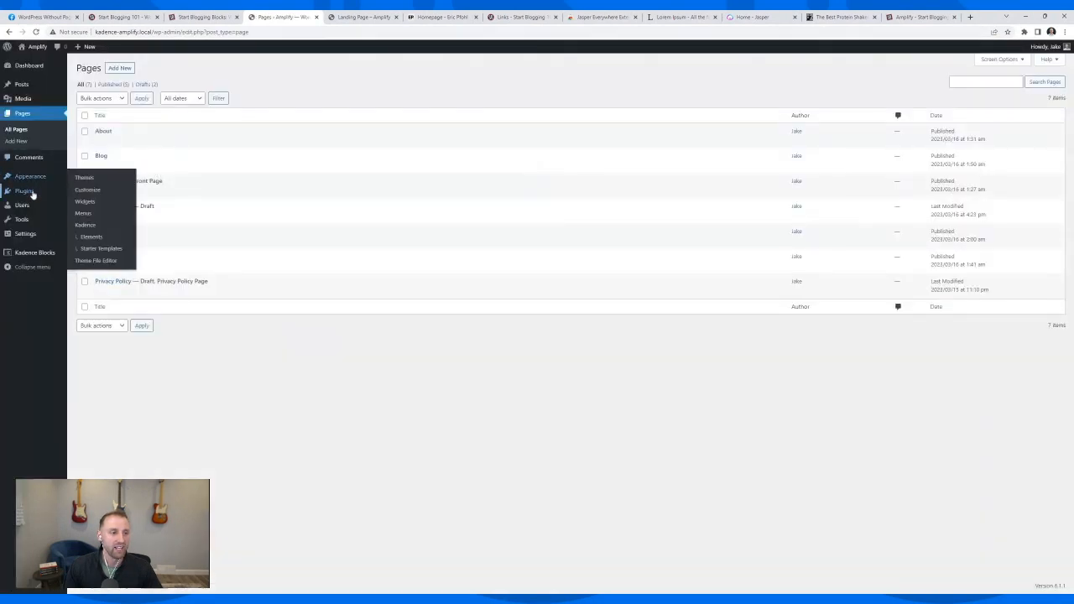
left_click(21, 84)
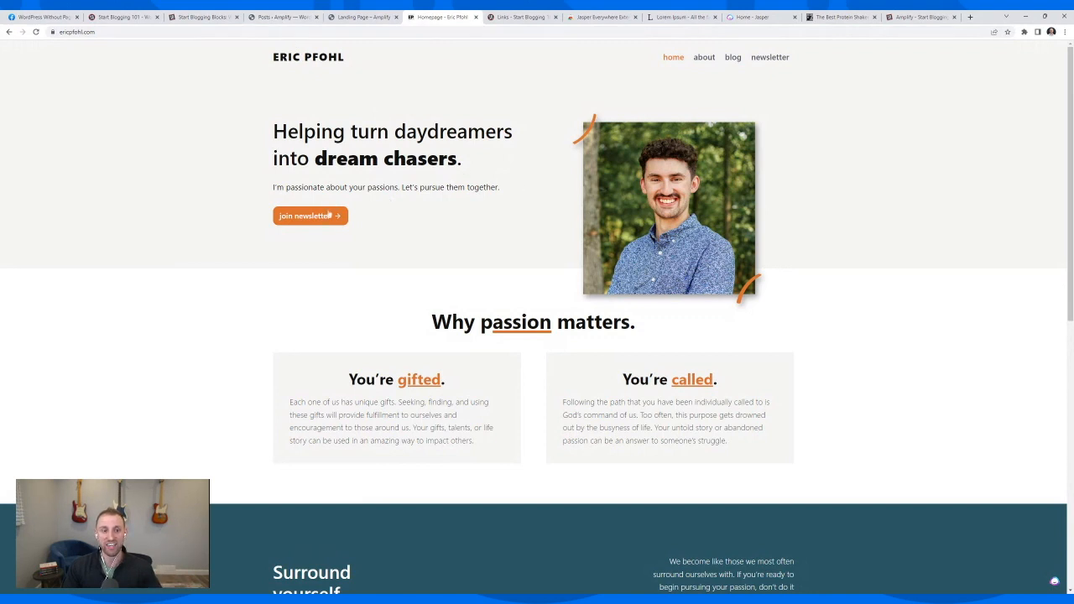
Visit the Amplify site's front page and examine its hero, highlight cards, call-to-action band, recent articles and footer
left_click(284, 16)
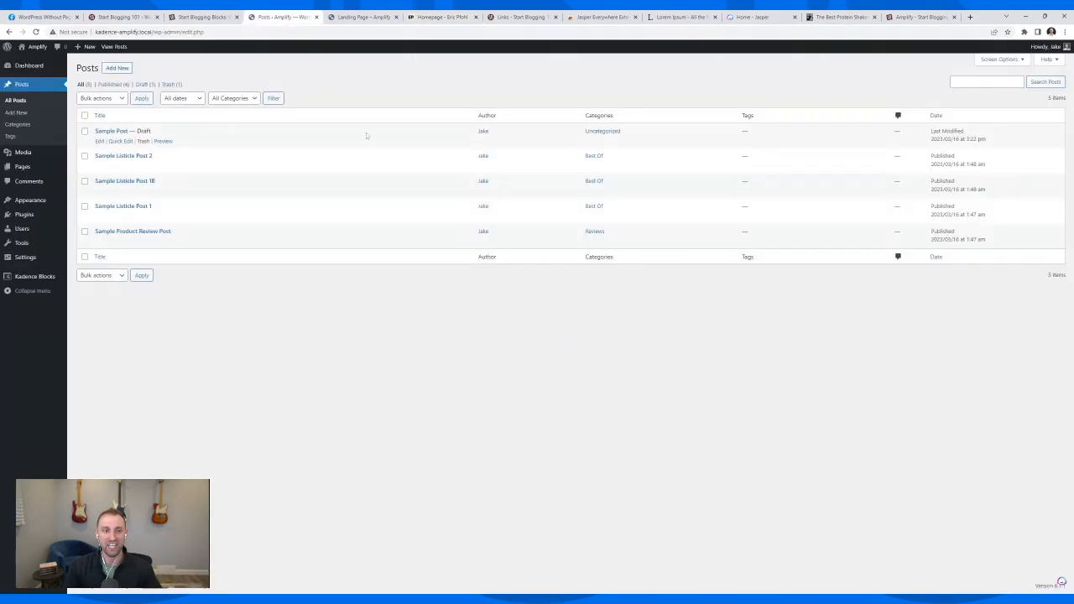
left_click(30, 62)
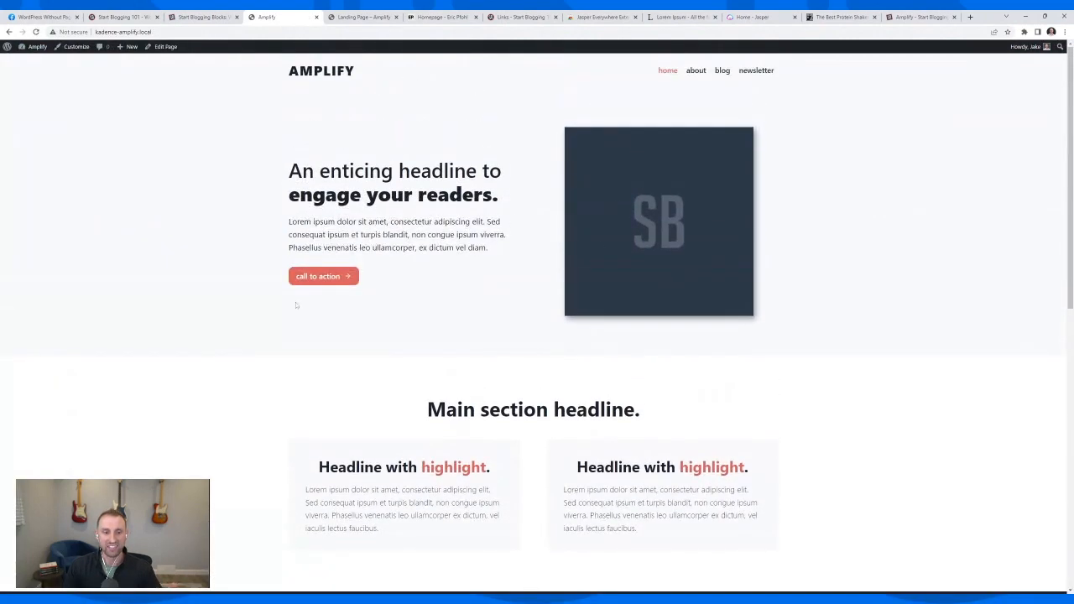
scroll(356, 274, "down", 1)
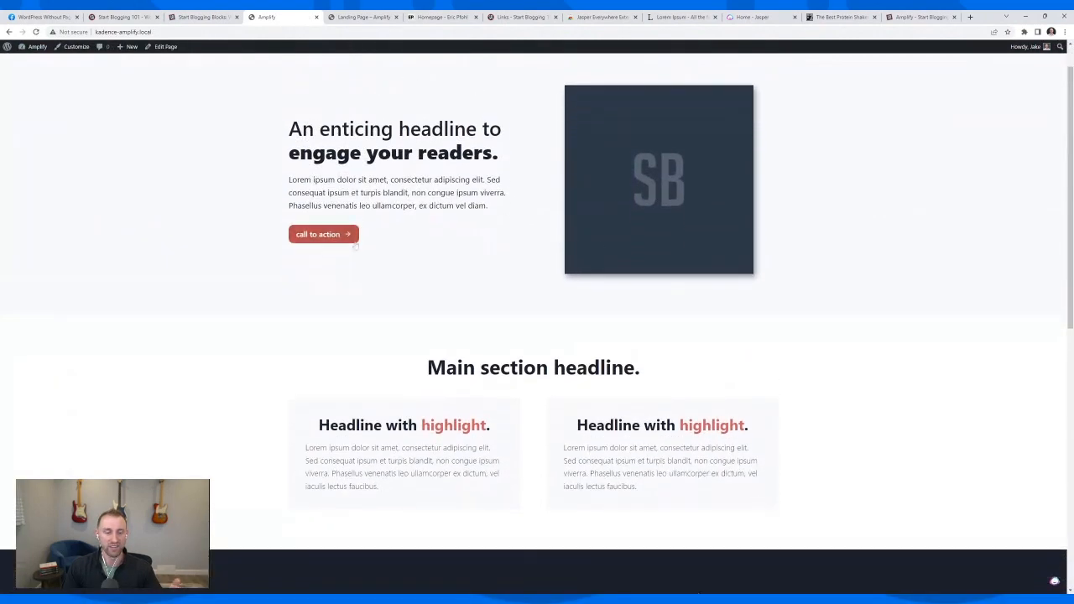
scroll(367, 278, "down", 5)
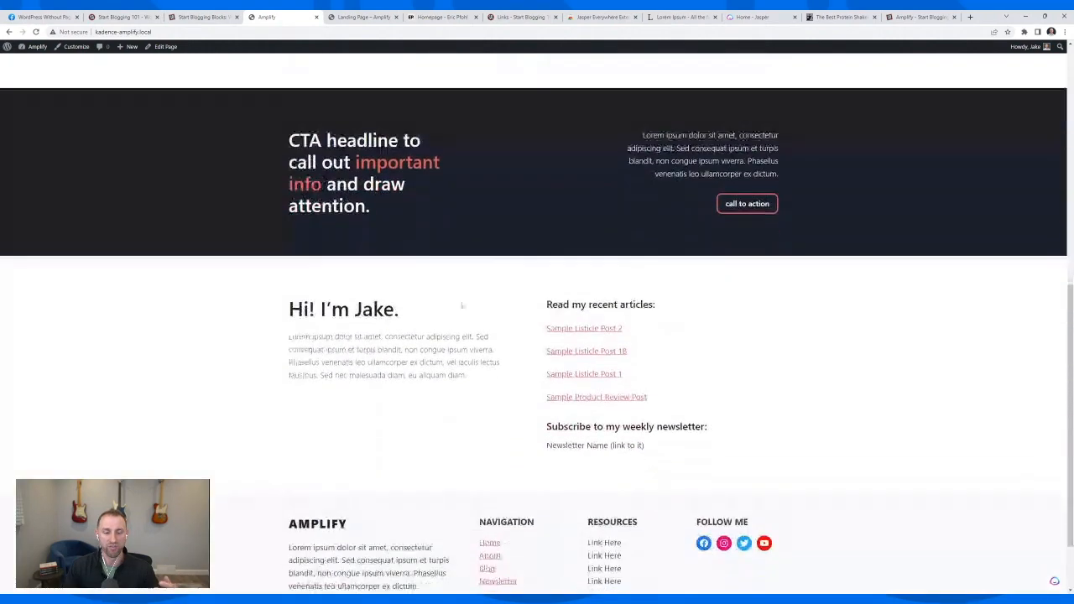
scroll(462, 306, "down", 2)
scroll(428, 146, "up", 2)
Switch to the example blogger's live homepage and compare its hero, cards, community call-to-action and recent articles with the Amplify template
left_click(441, 16)
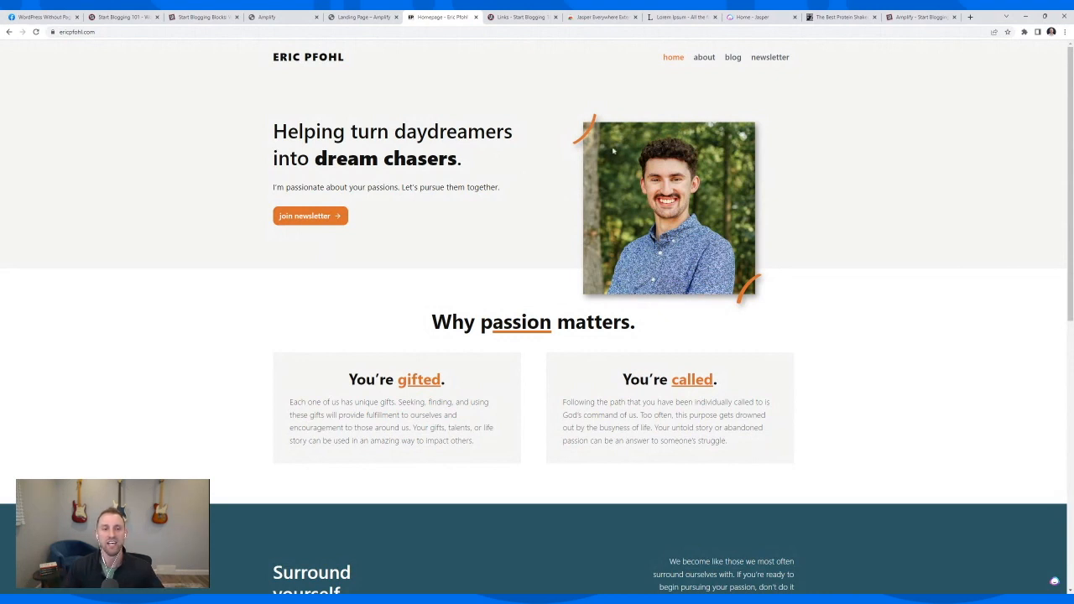
scroll(619, 166, "down", 1)
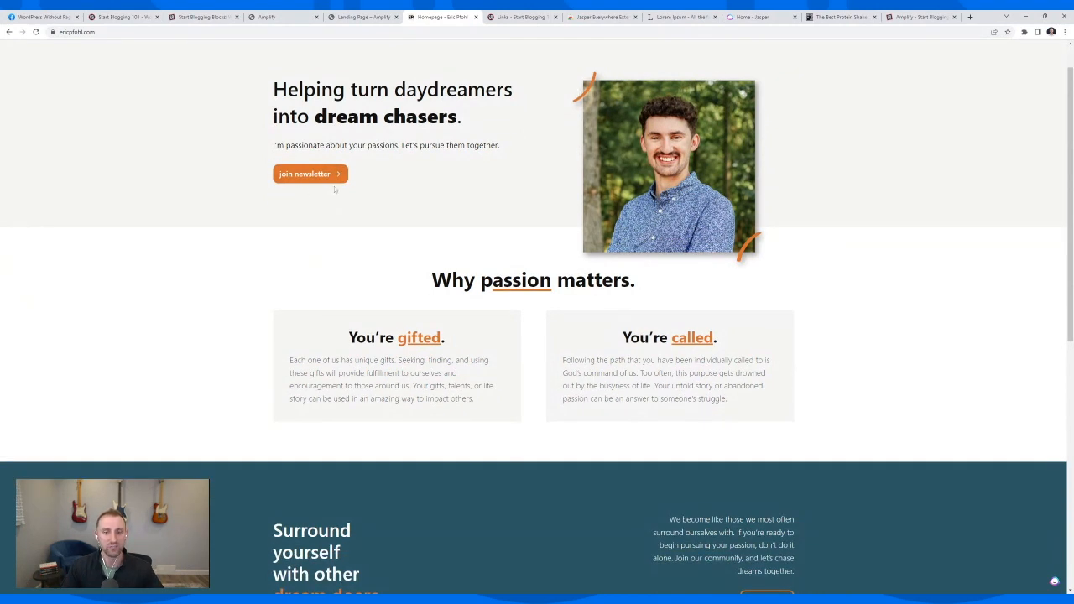
scroll(334, 190, "down", 3)
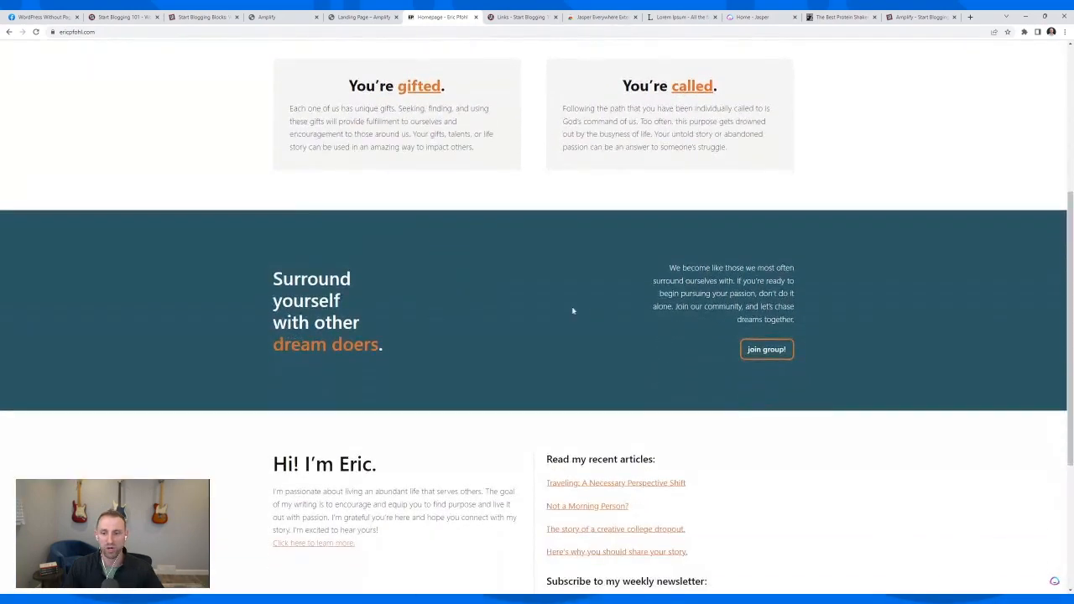
scroll(591, 312, "down", 3)
scroll(648, 257, "up", 6)
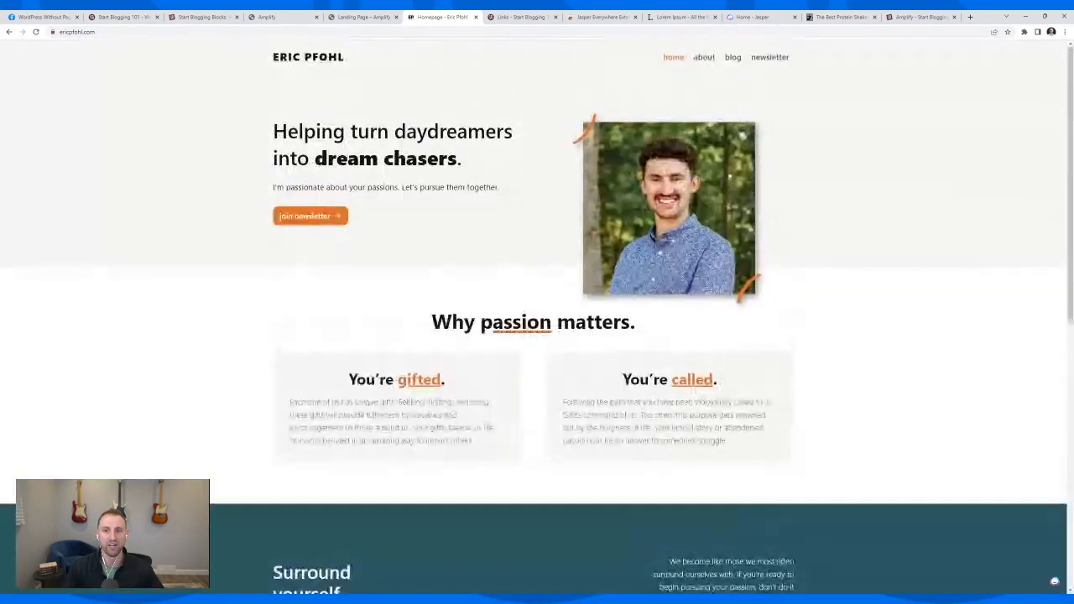
View the example site's about page and browse its blog page's article grid down to the footer
left_click(704, 57)
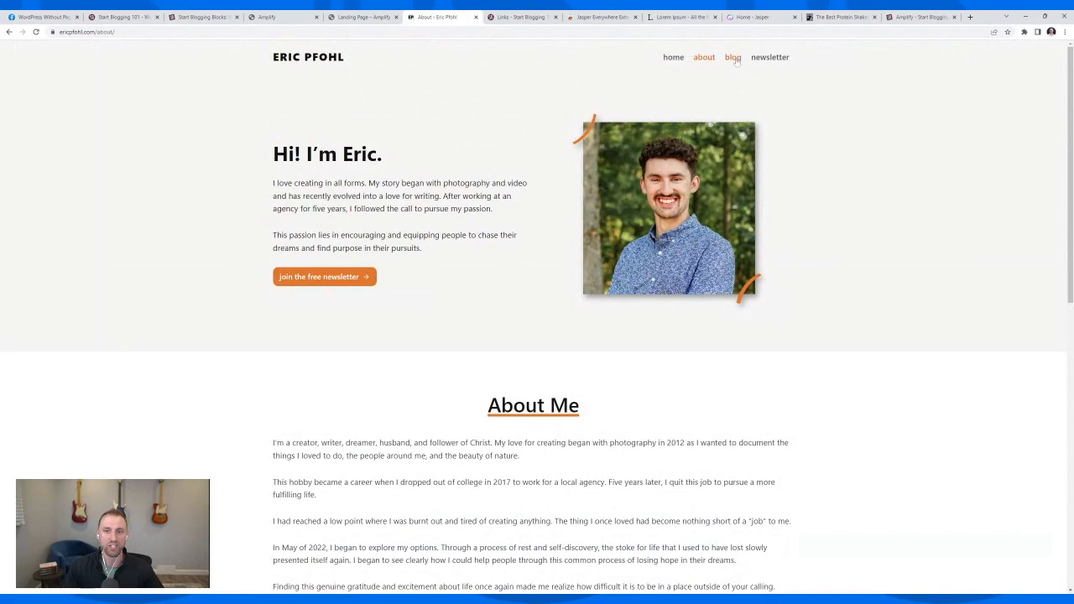
left_click(737, 59)
scroll(480, 62, "down", 4)
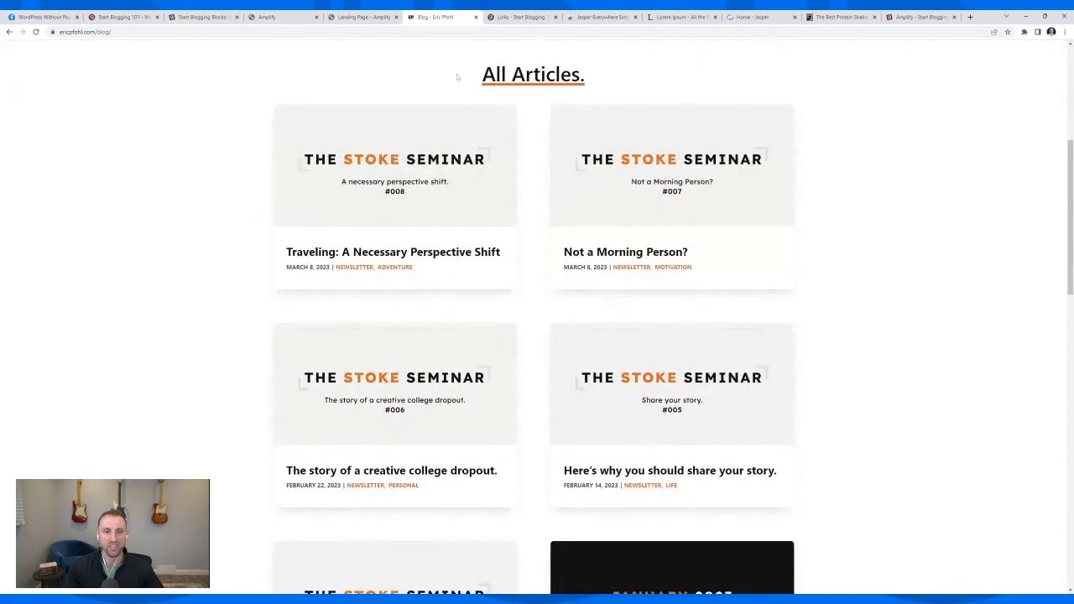
scroll(590, 206, "down", 5)
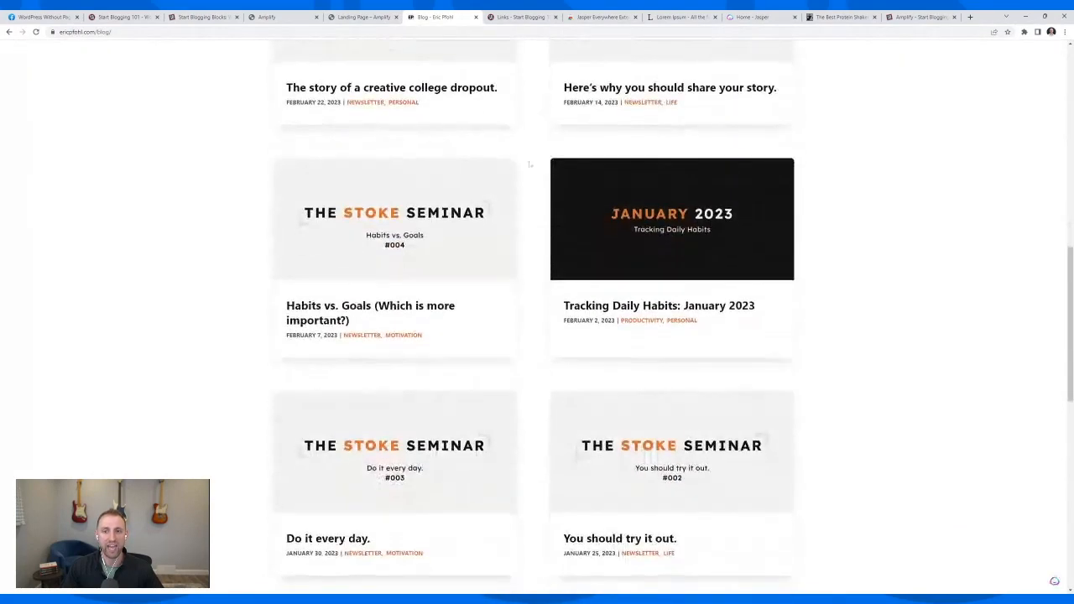
scroll(547, 155, "down", 8)
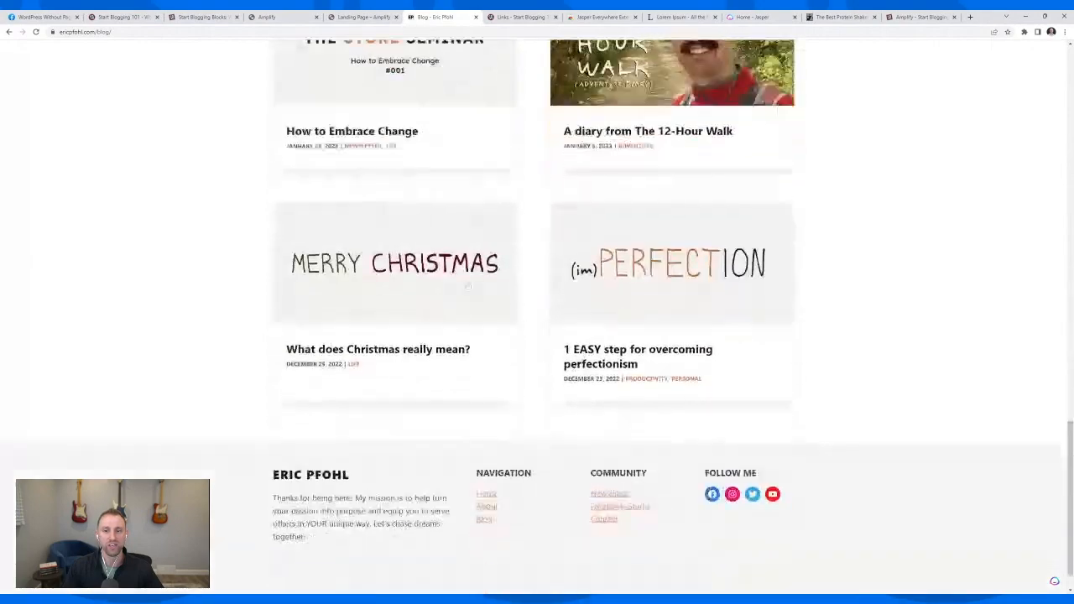
View the example blogger's newsletter page with its sign-up form and return to the site's homepage
scroll(475, 250, "up", 15)
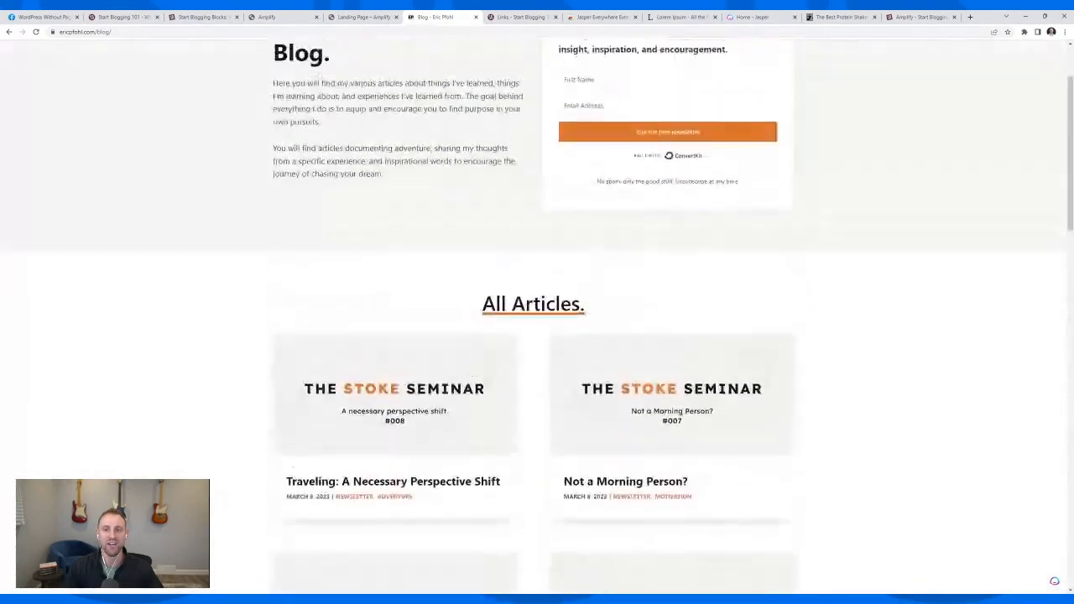
scroll(765, 67, "up", 2)
left_click(771, 59)
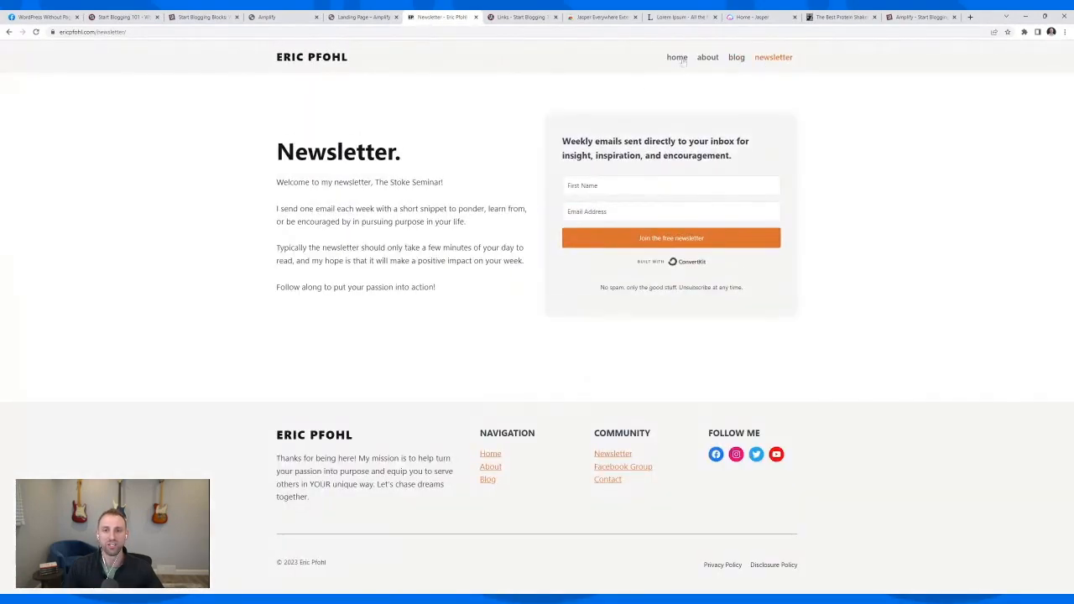
left_click(677, 59)
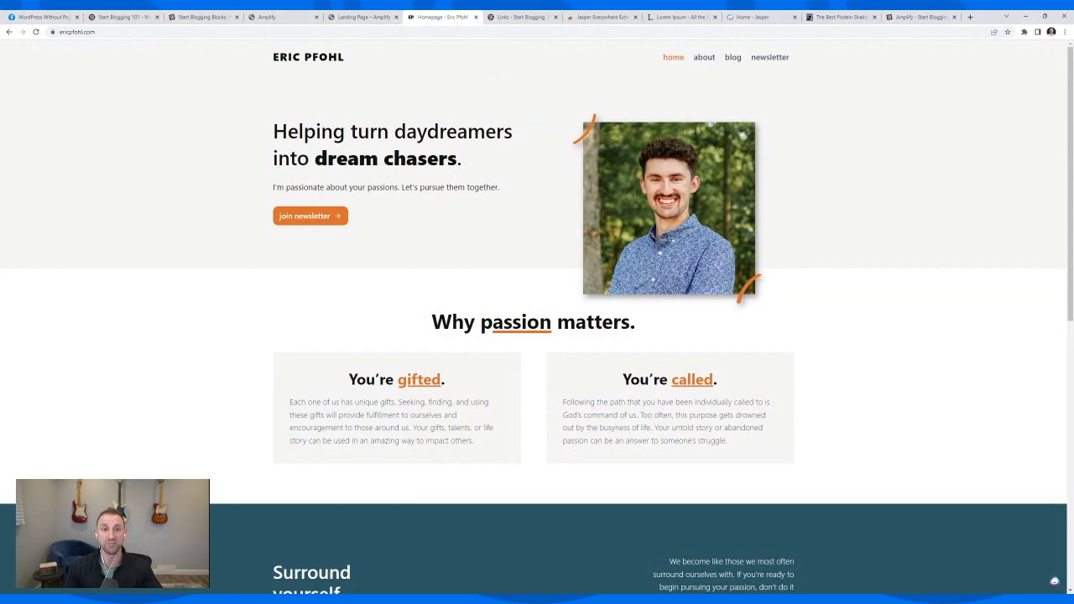
Switch back to the Amplify site, enter its WordPress dashboard and open the Homepage from the pages list for editing
left_click(353, 17)
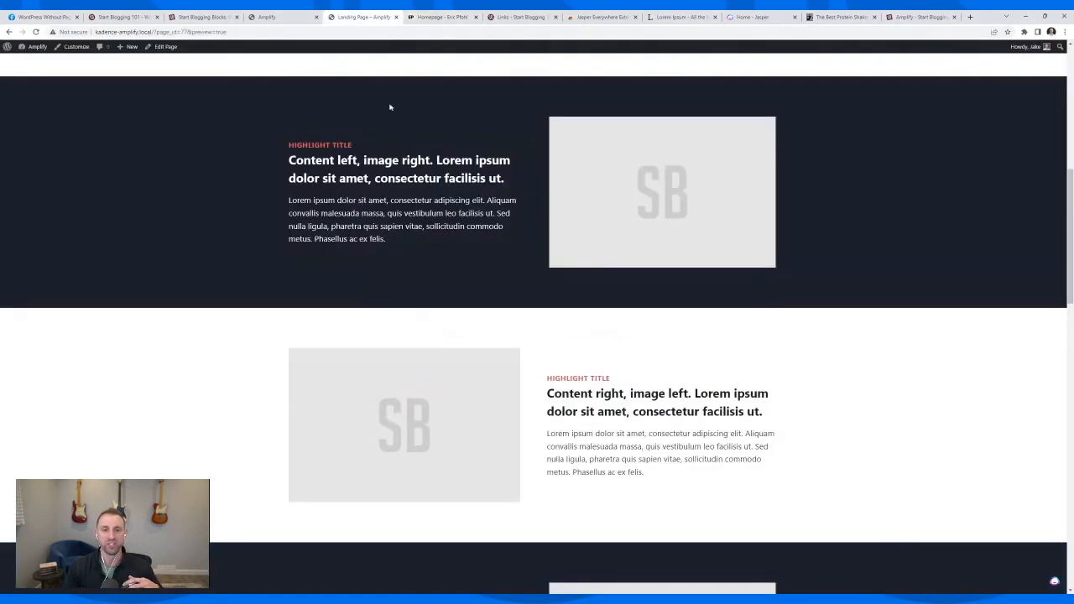
left_click(267, 17)
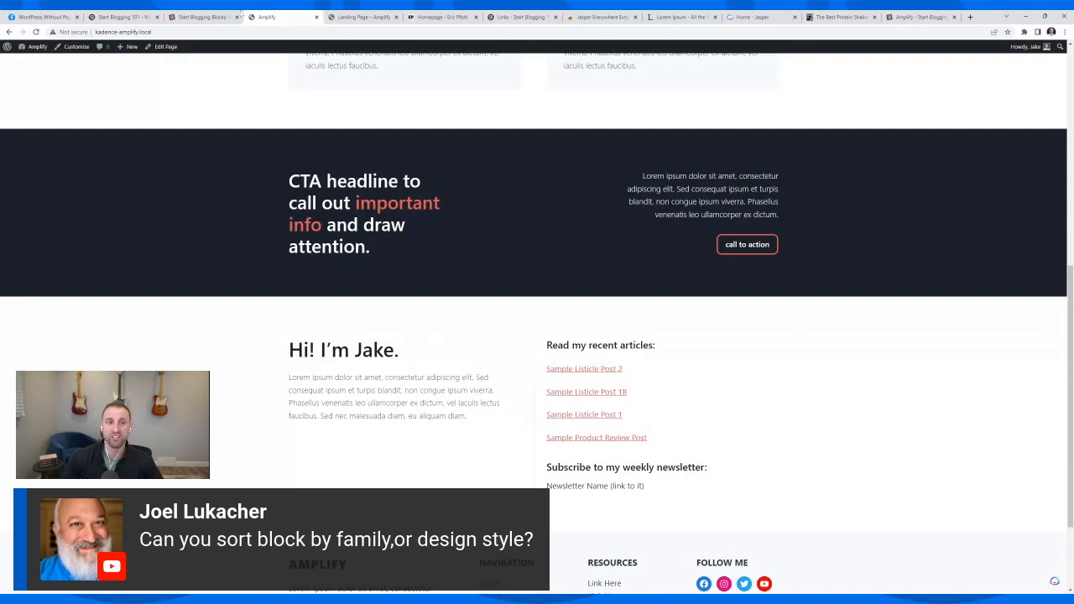
left_click(361, 16)
left_click(267, 17)
mouse_move(7, 47)
left_click(40, 62)
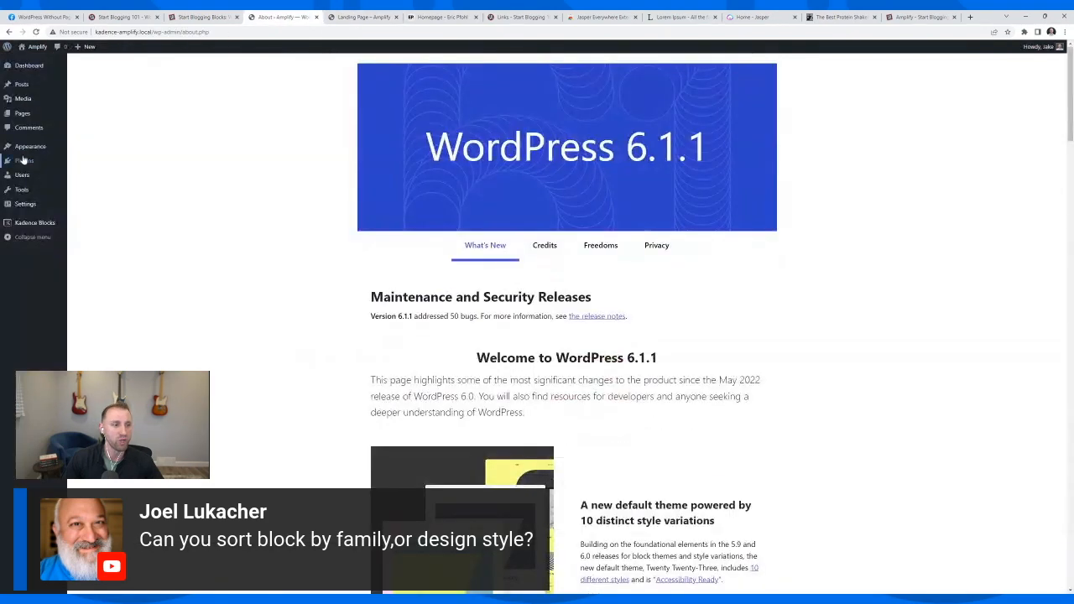
left_click(24, 114)
left_click(109, 181)
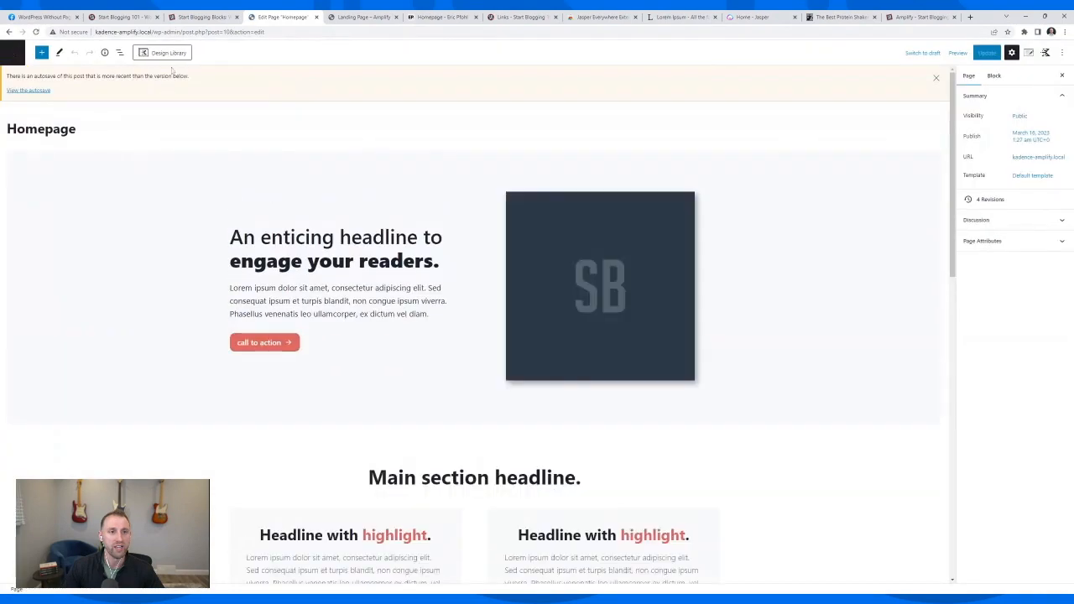
Examine the SB Blocks collection and its category list in the Design Library, and close the library without inserting anything
left_click(164, 52)
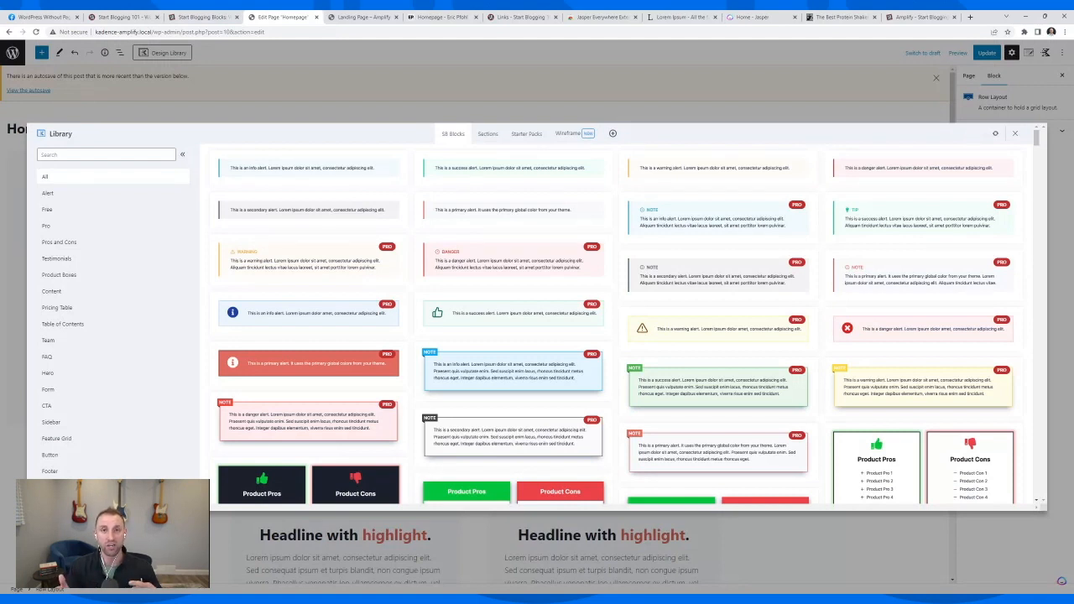
scroll(489, 316, "down", 5)
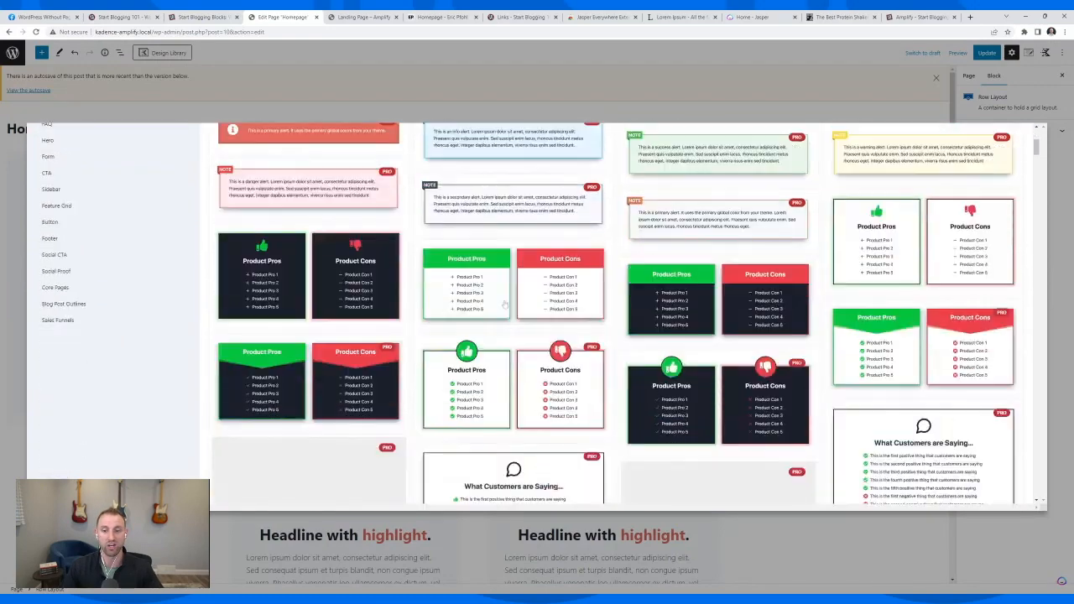
scroll(667, 229, "up", 3)
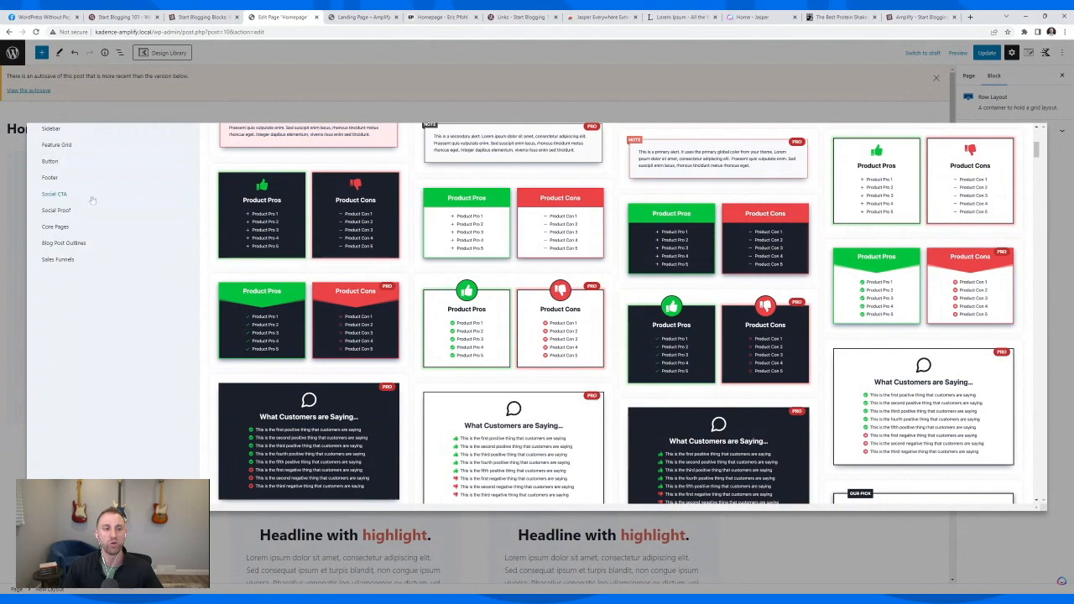
scroll(392, 245, "up", 5)
scroll(392, 245, "down", 4)
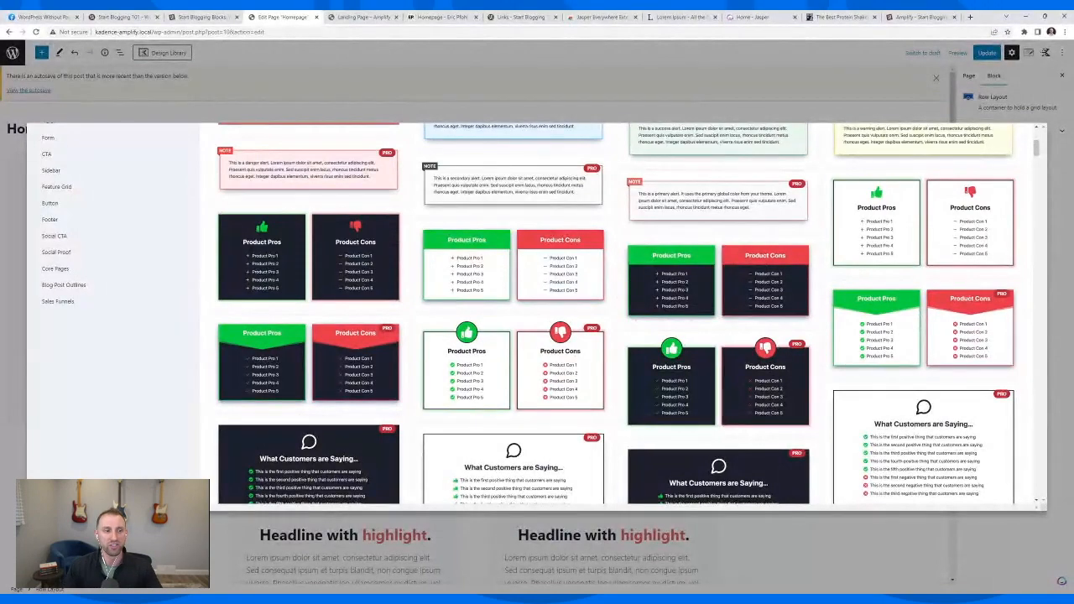
scroll(133, 307, "up", 5)
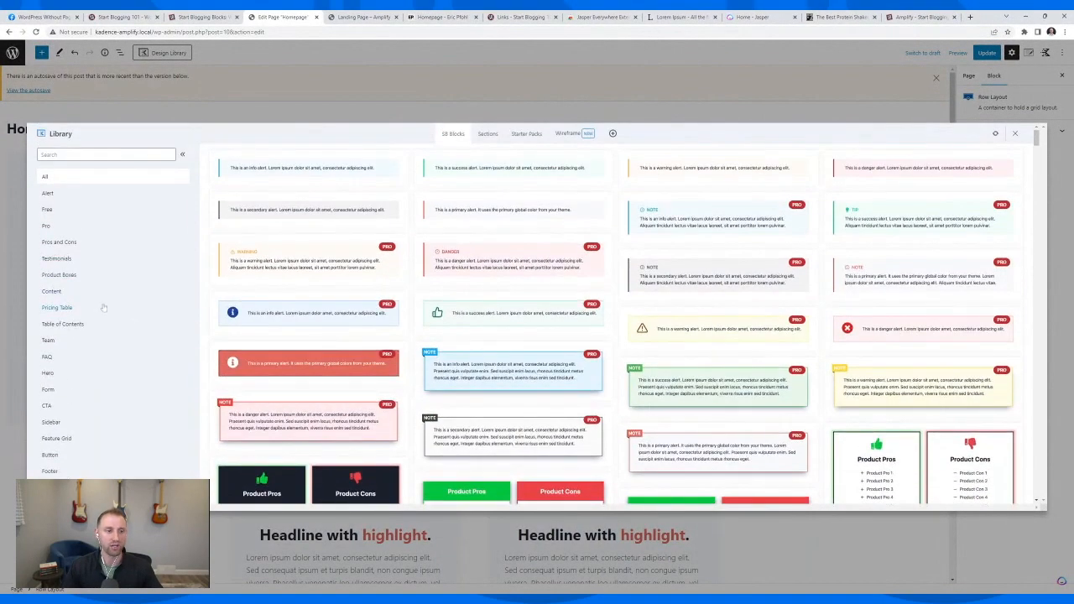
scroll(106, 294, "down", 1)
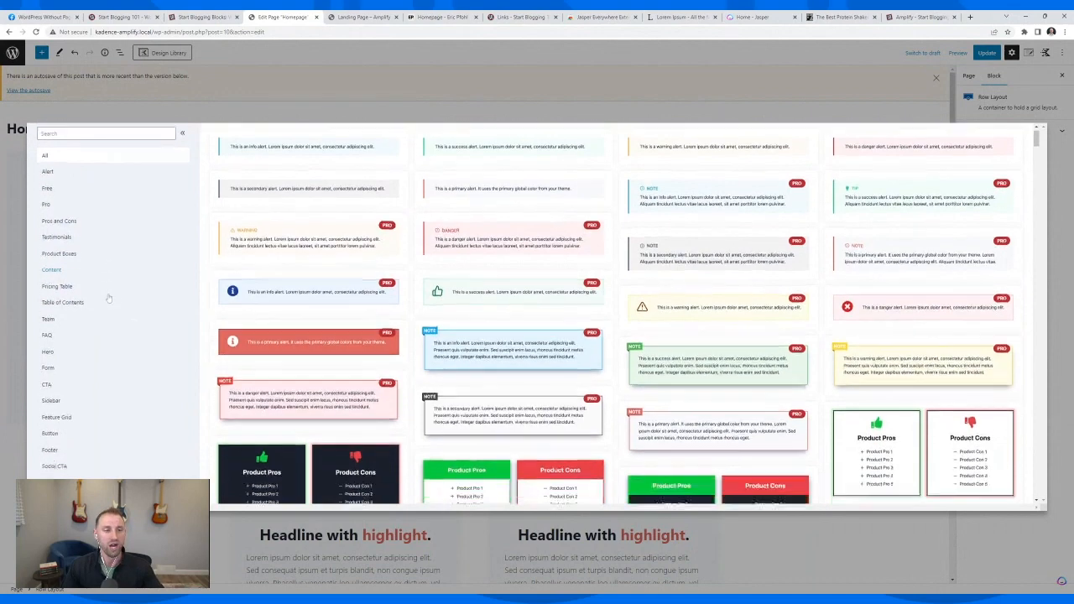
scroll(453, 307, "down", 2)
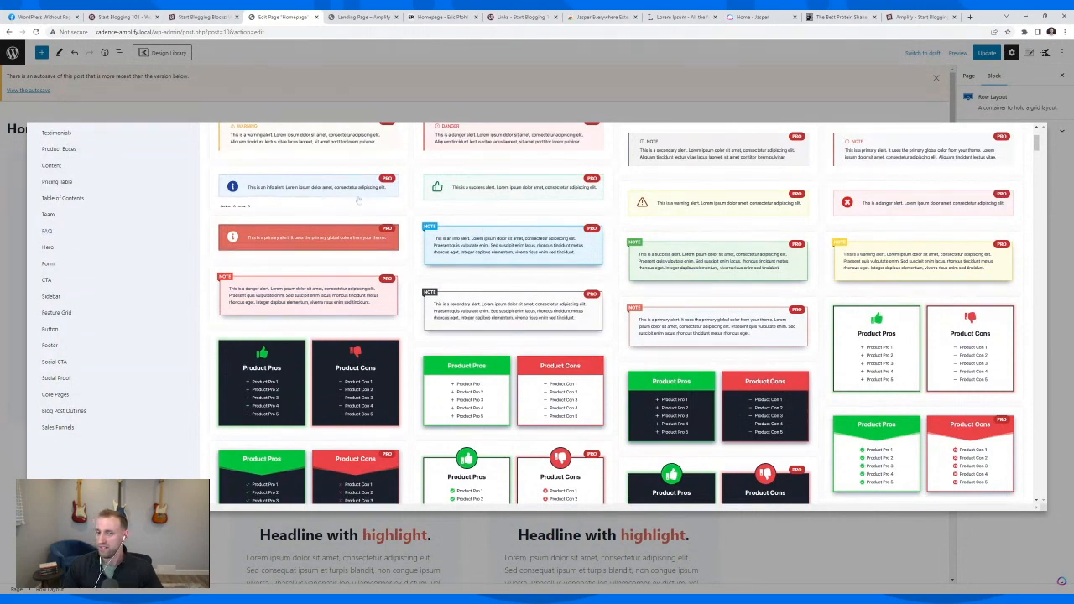
scroll(355, 188, "up", 3)
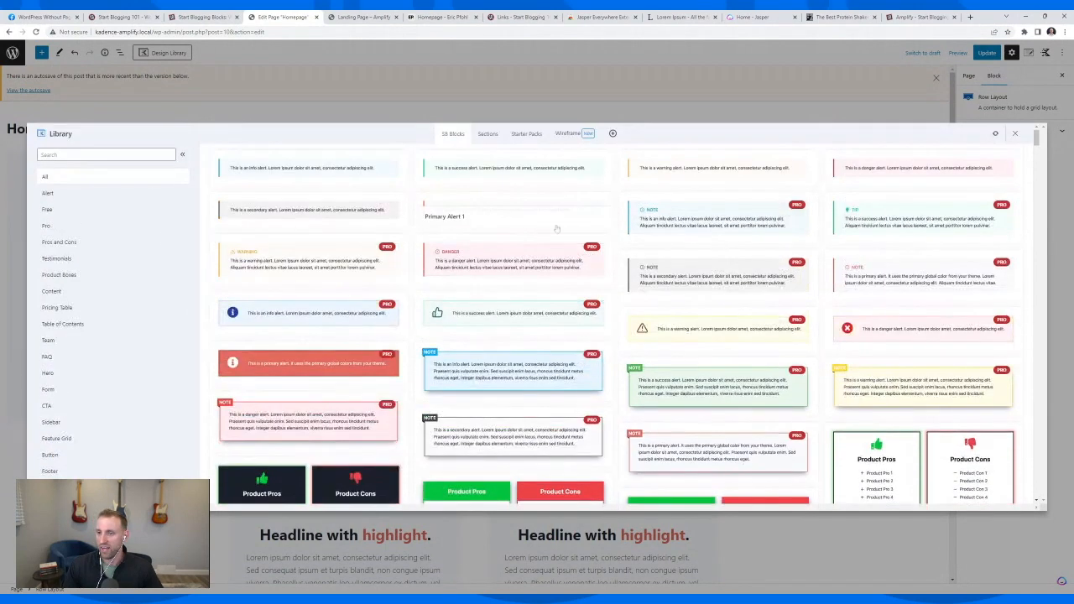
left_click(1016, 134)
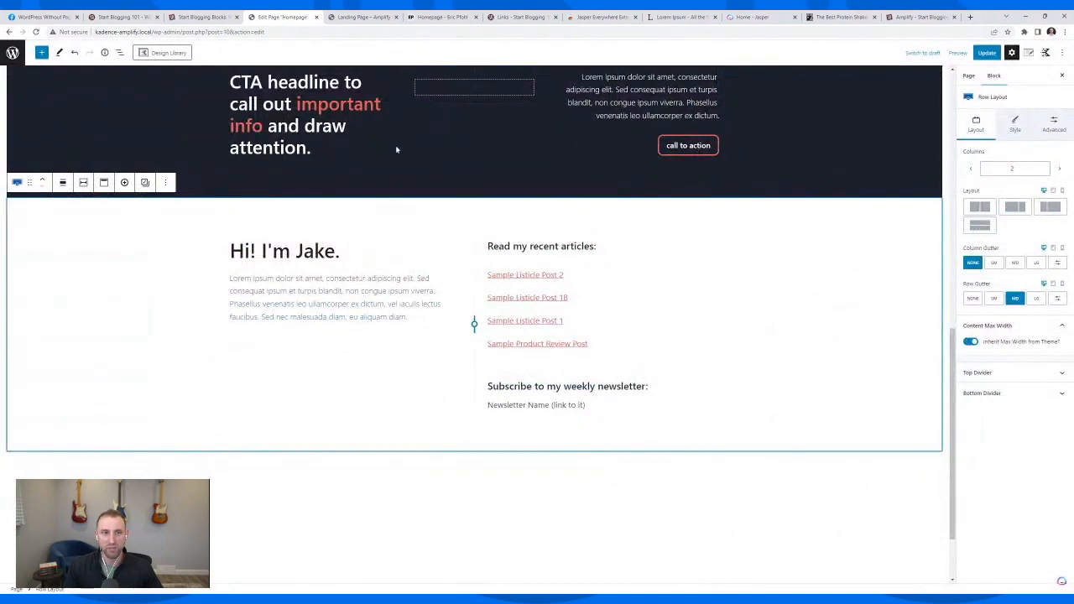
Leave the Homepage editor and open the Sample Post draft from the list of posts
left_click(208, 18)
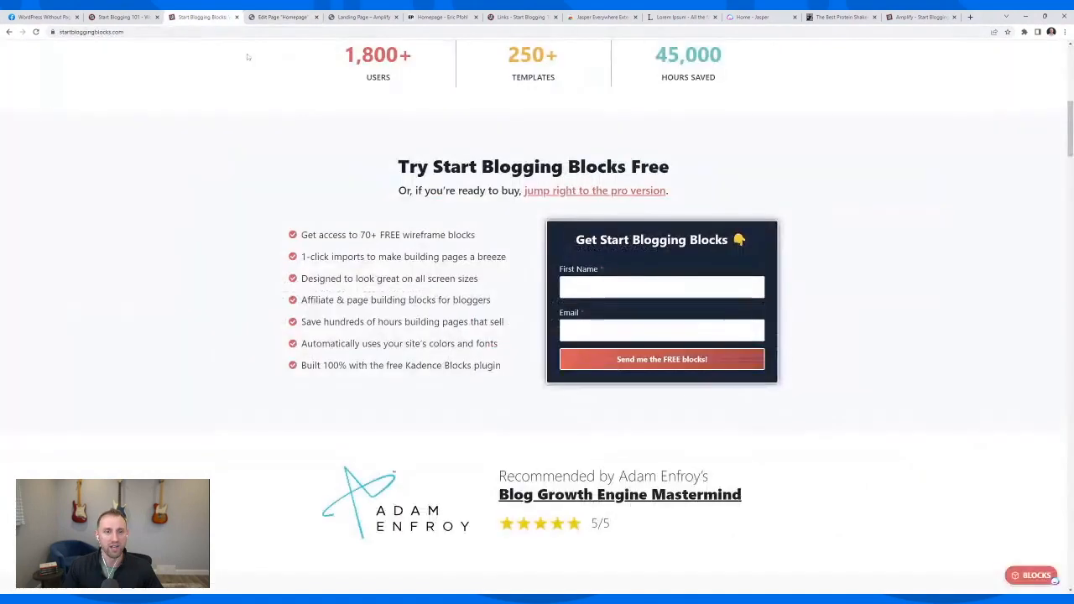
left_click_drag(131, 31, 22, 31)
key("ctrl+Tab")
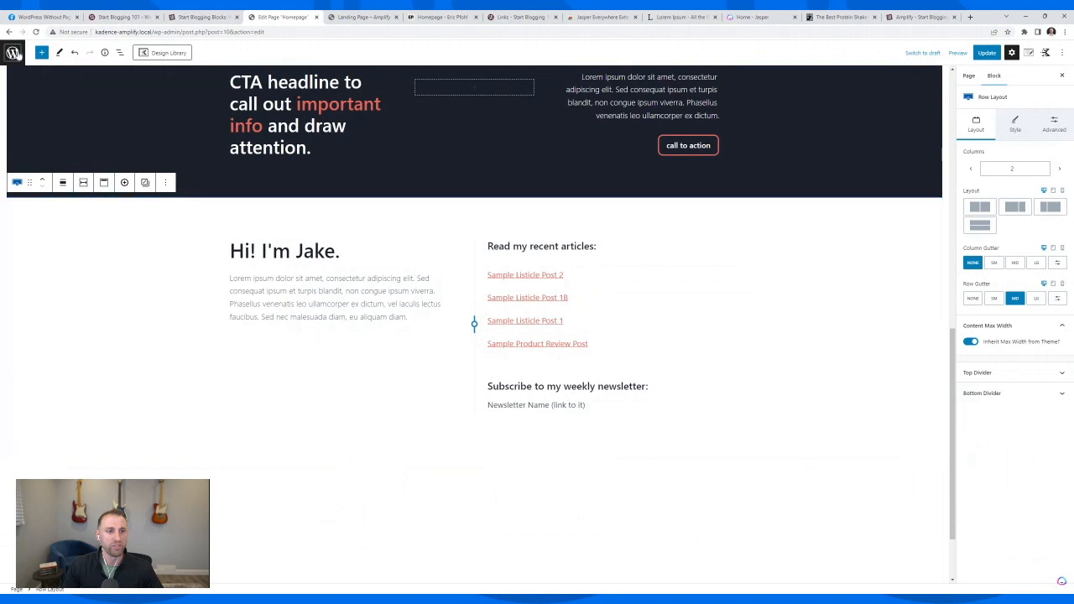
left_click(13, 52)
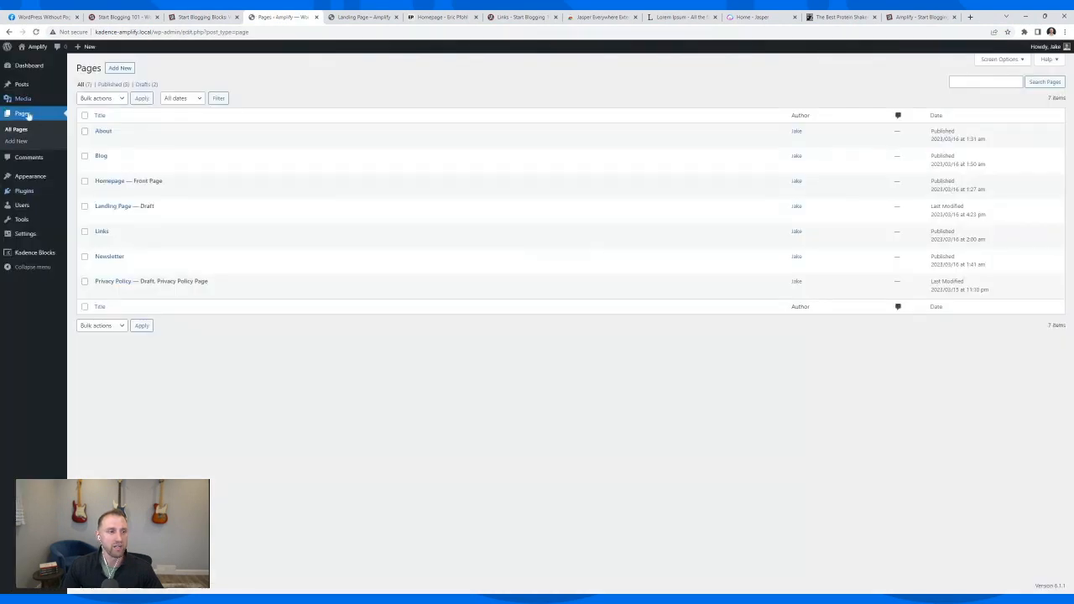
left_click(22, 84)
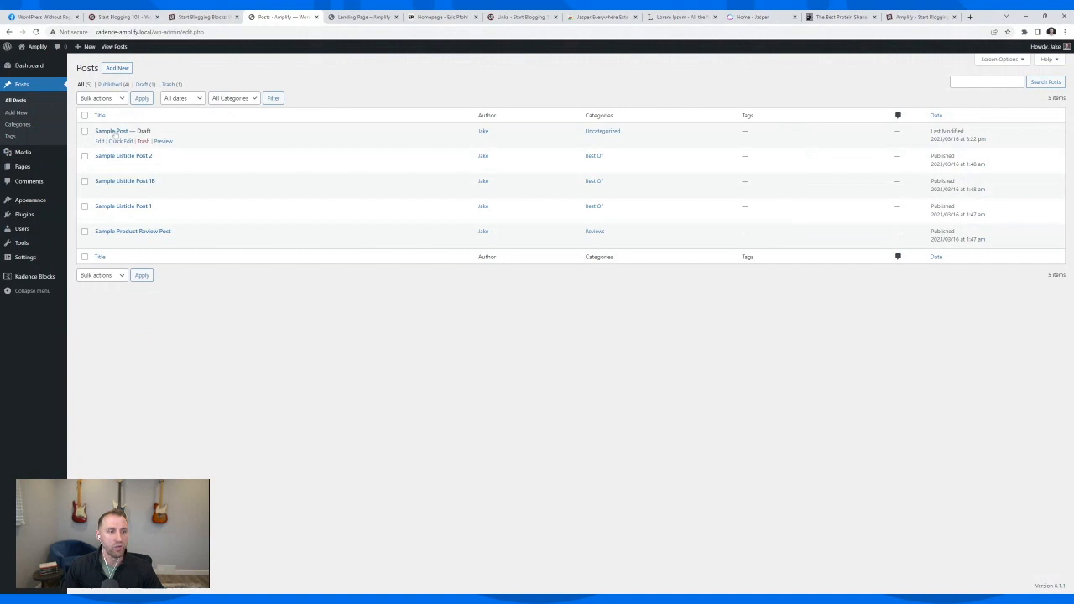
left_click(118, 132)
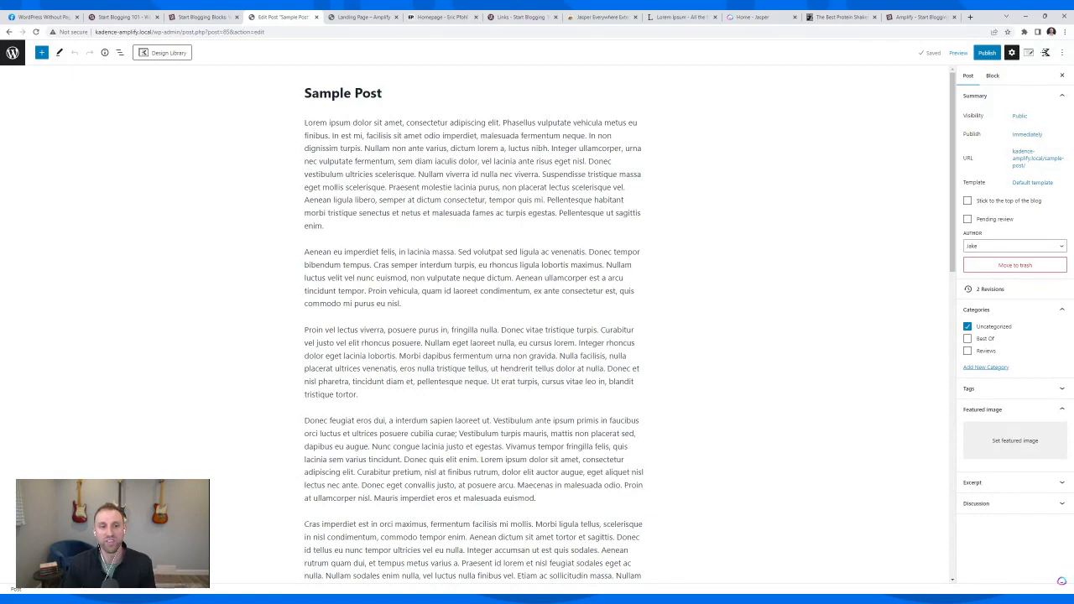
Insert the green TIP alert from the Design Library's Alert category below the Sample Post's first paragraph
scroll(474, 327, "down", 3)
scroll(474, 327, "up", 3)
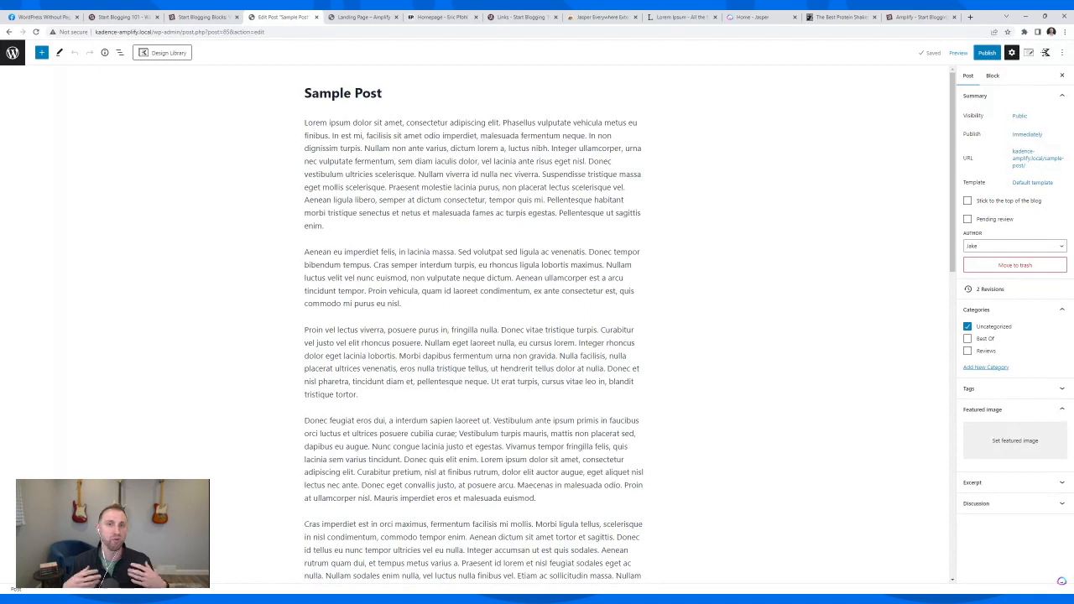
left_click(327, 226)
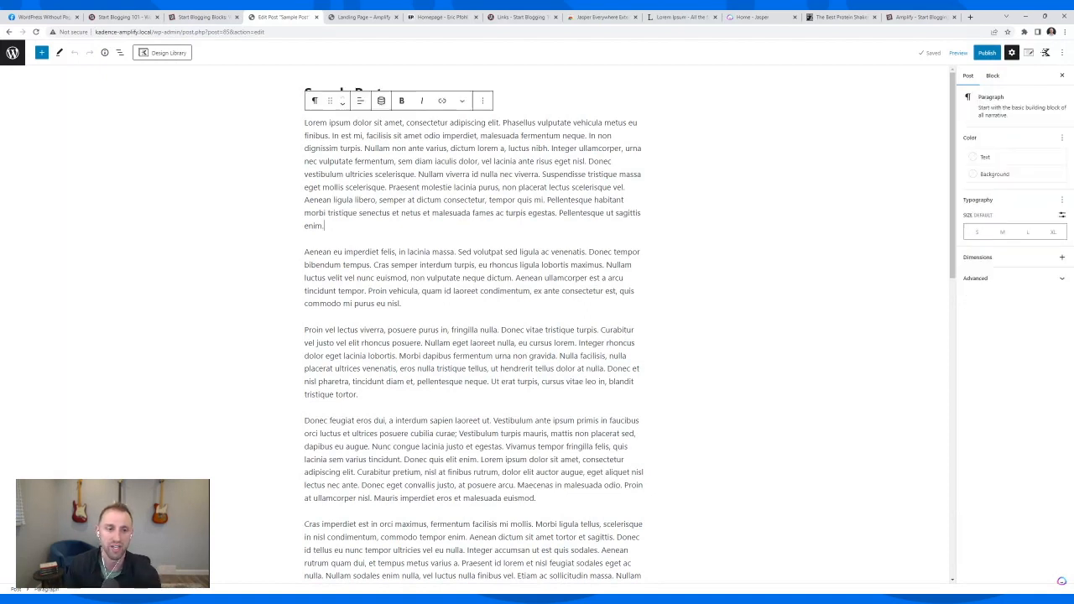
key("Return")
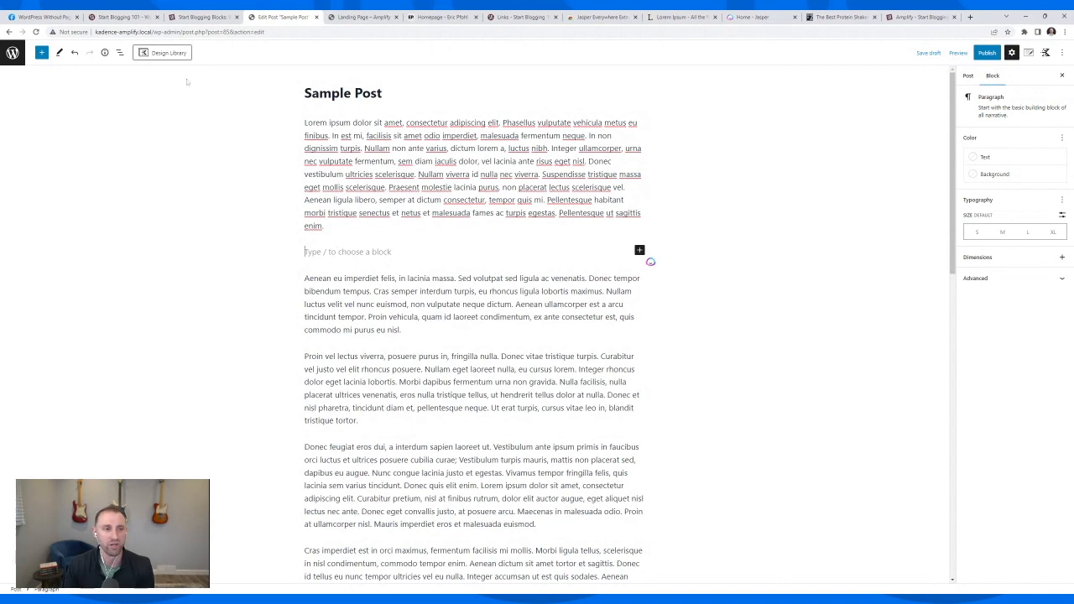
left_click(162, 52)
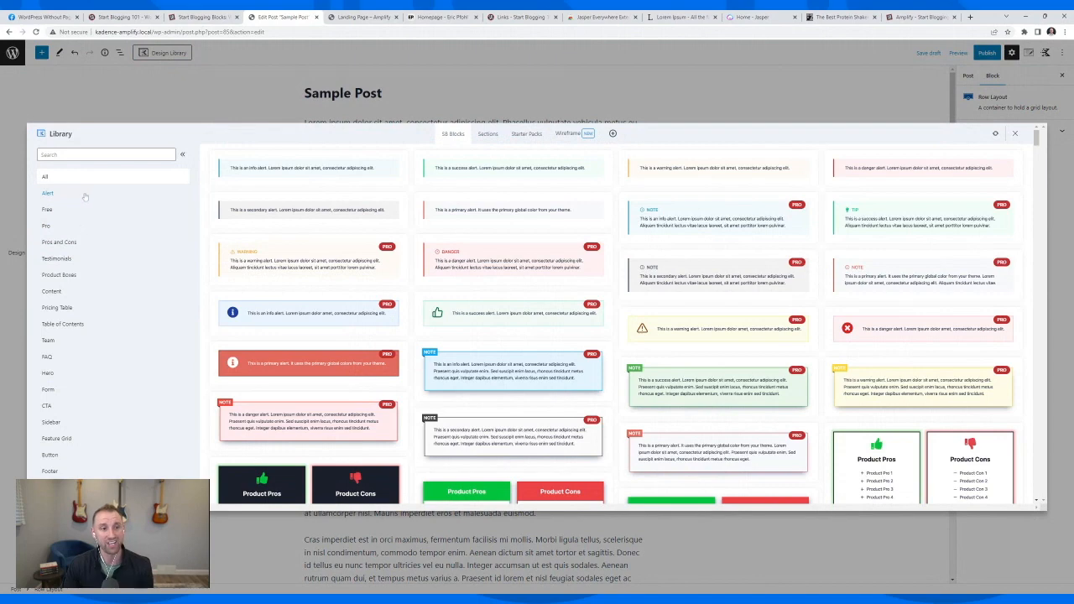
left_click(85, 196)
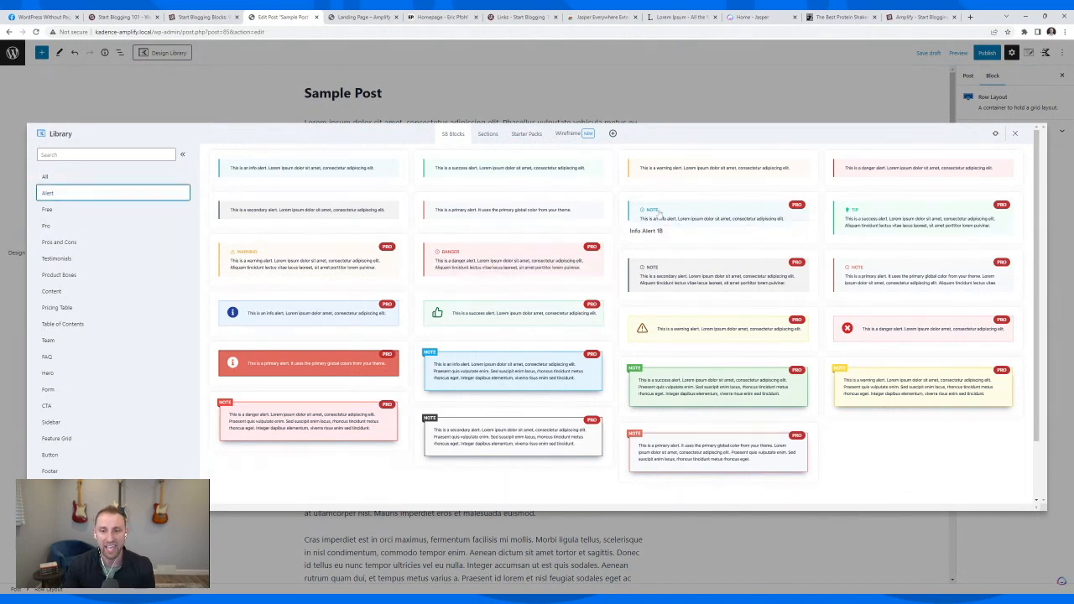
left_click(874, 213)
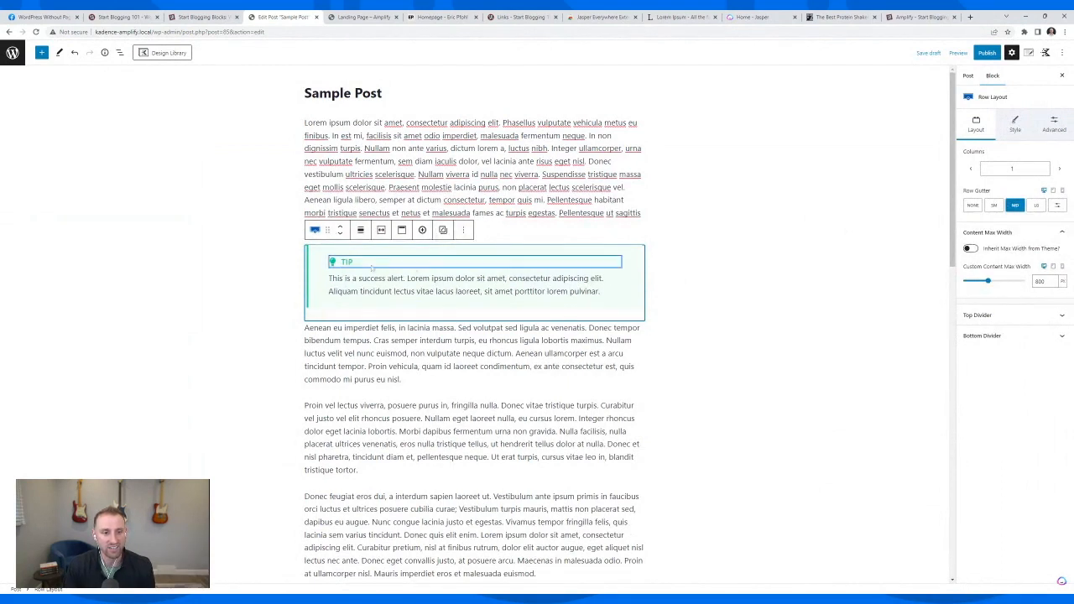
Replace the TIP alert's placeholder text with "Type whatever"
left_click_drag(328, 278, 628, 300)
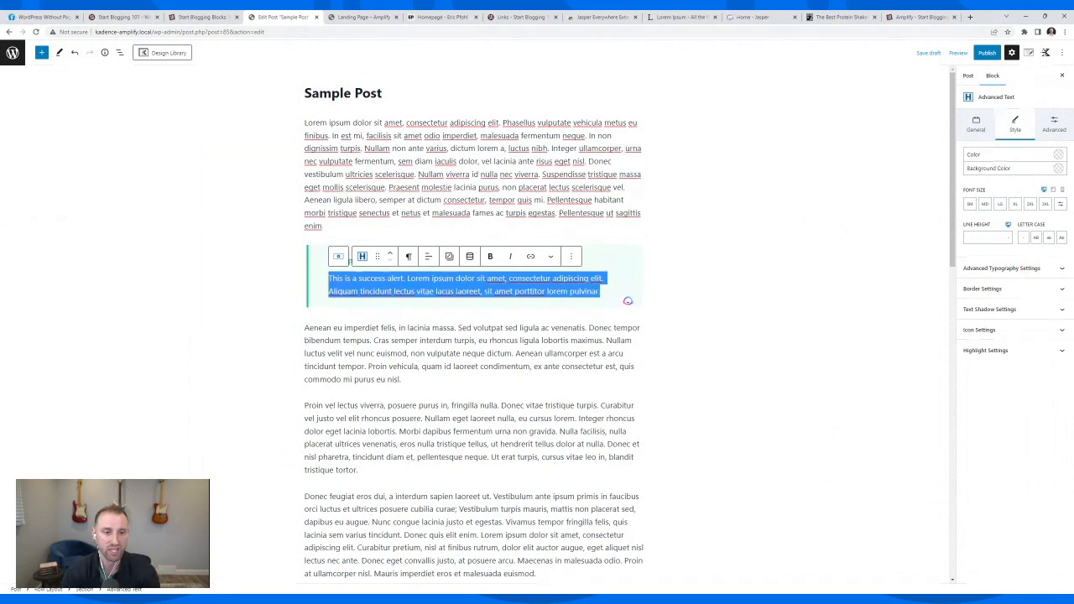
type("Type whatever")
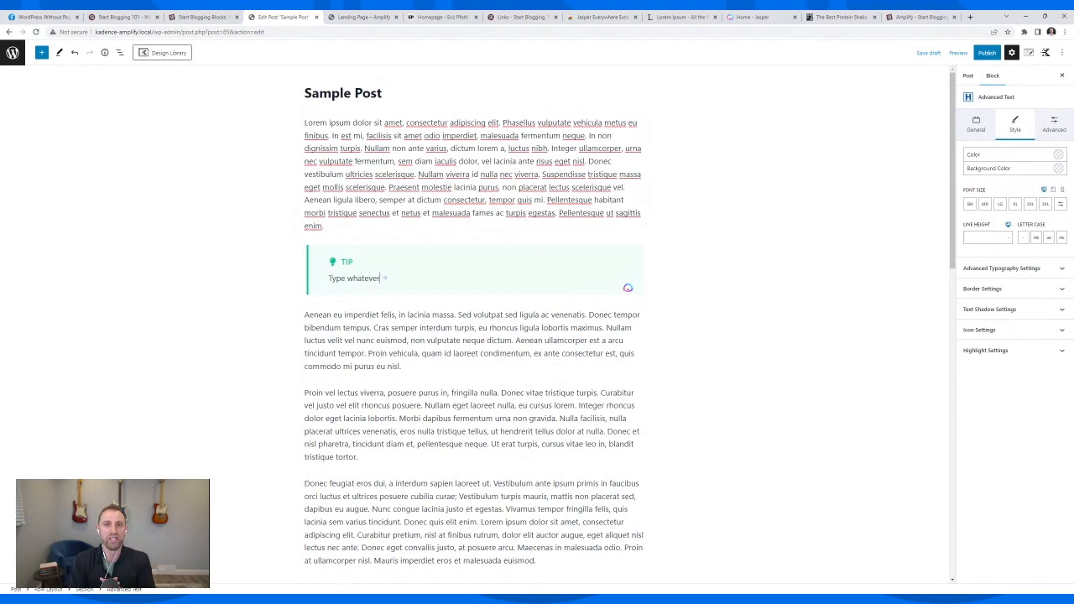
left_click(162, 52)
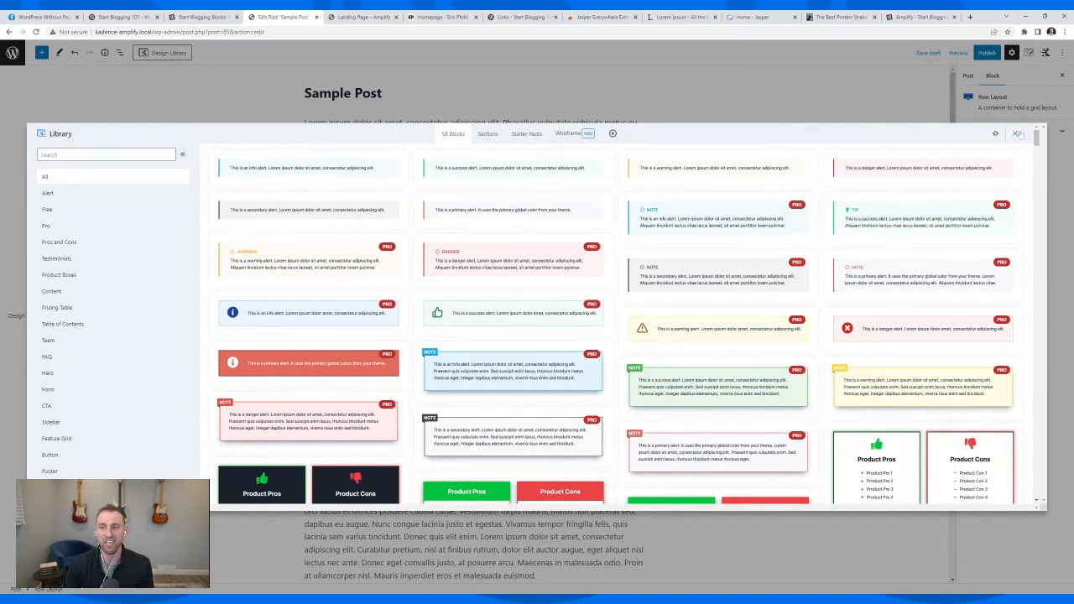
left_click(1015, 134)
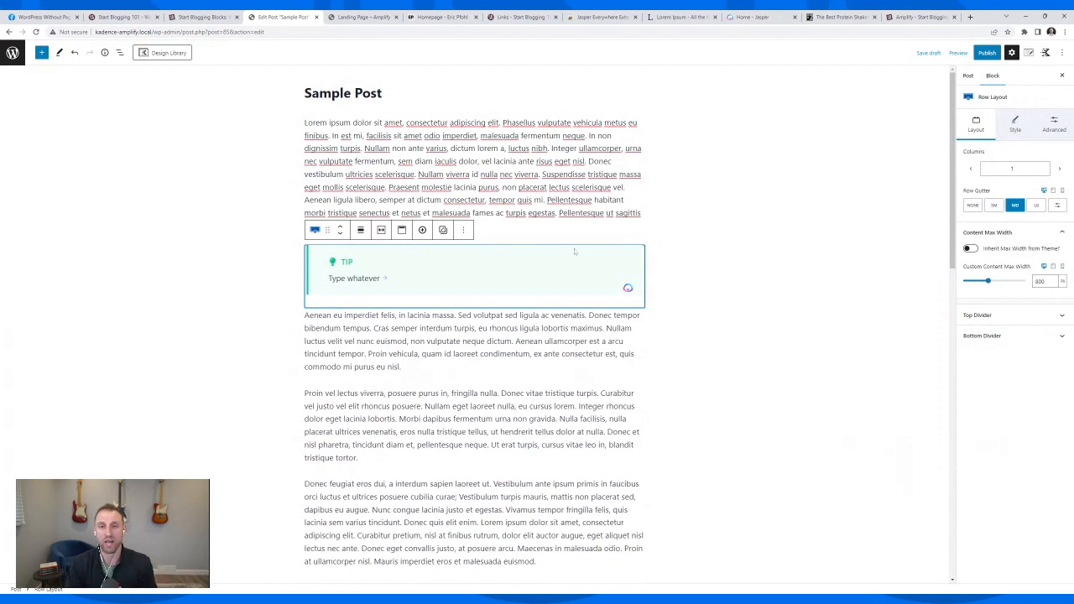
Insert Product Box 1 from the Design Library's Product Boxes category below the Sample Post's second paragraph, the one after the TIP alert
left_click(487, 367)
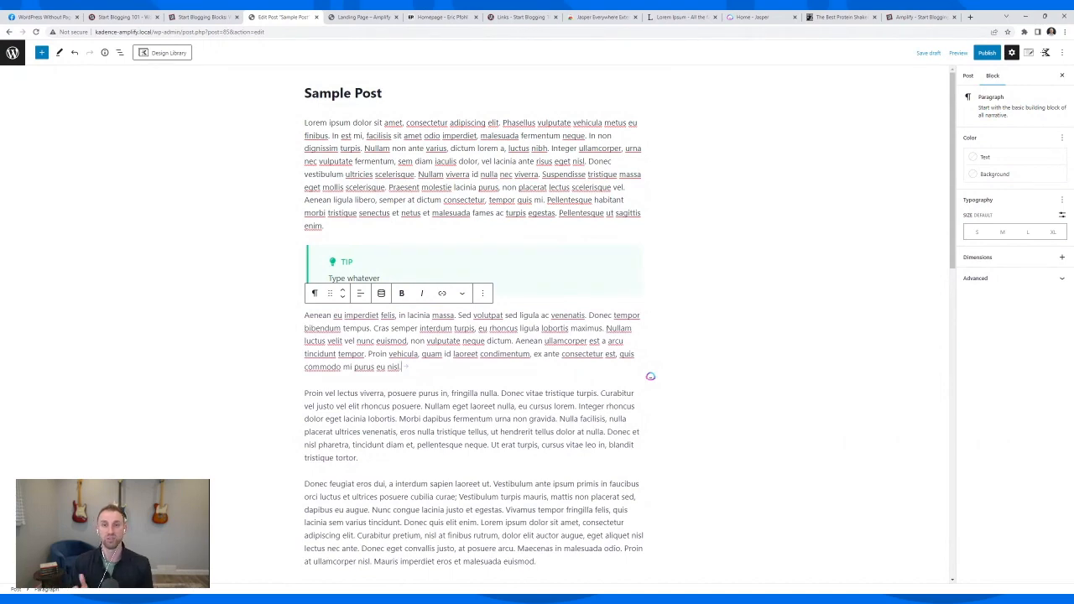
key("Return")
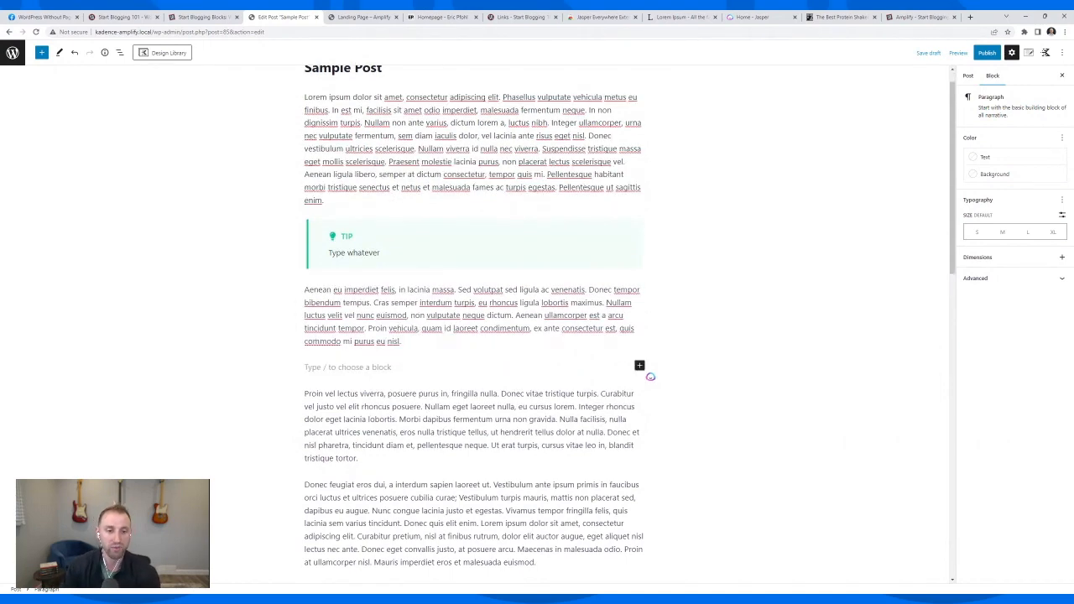
left_click(169, 52)
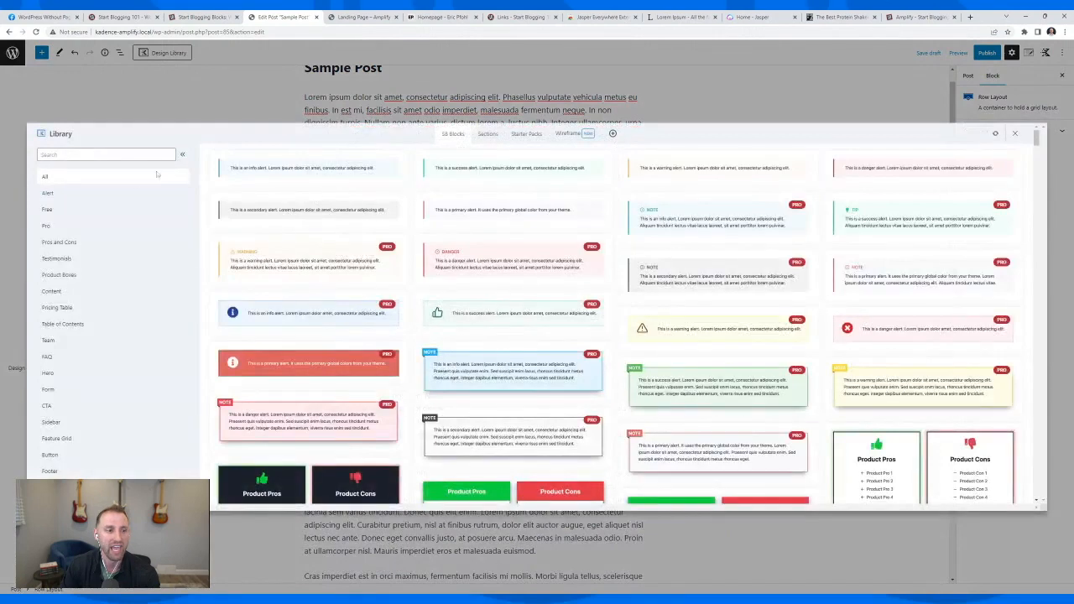
left_click(70, 210)
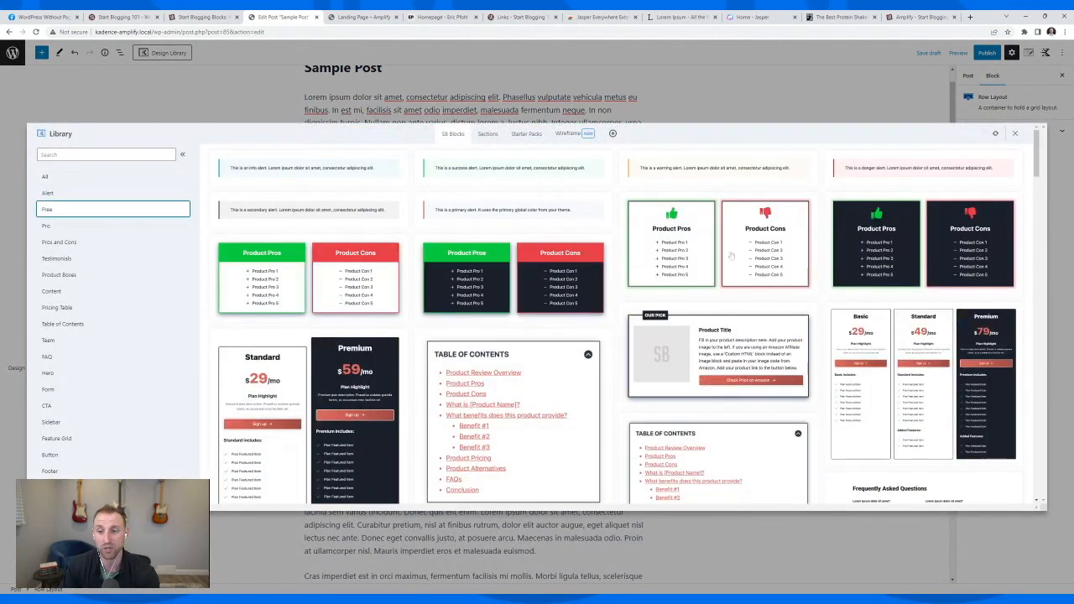
left_click(69, 276)
scroll(398, 265, "down", 10)
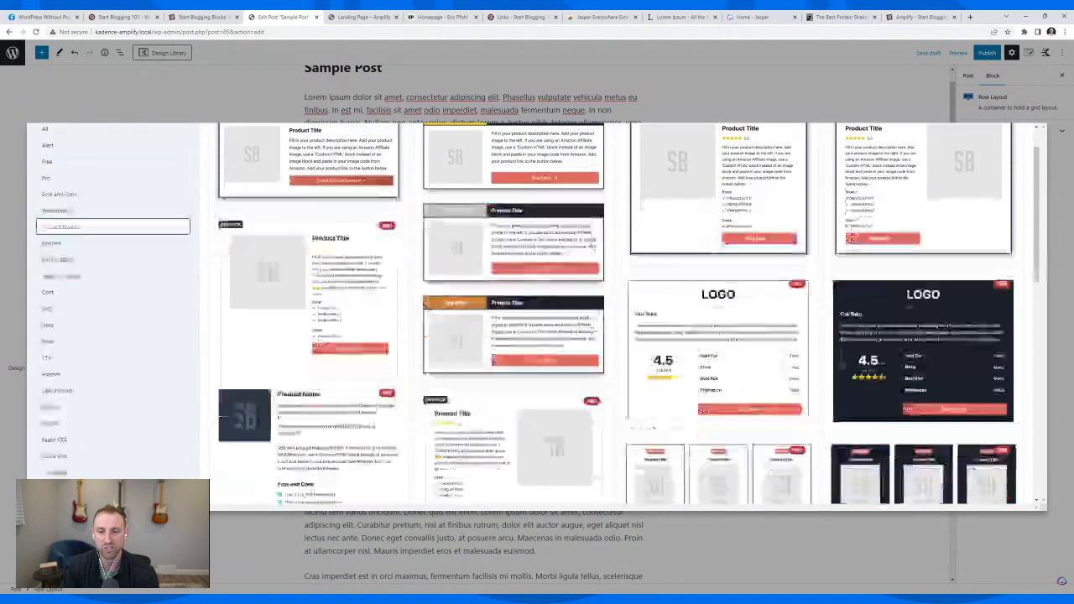
scroll(344, 458, "up", 7)
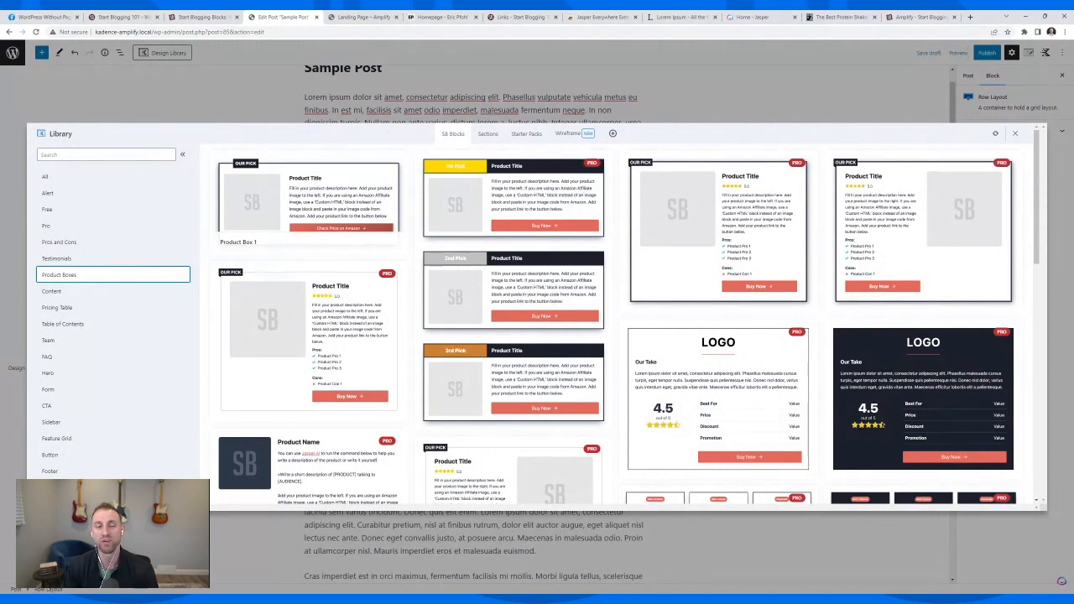
left_click(311, 195)
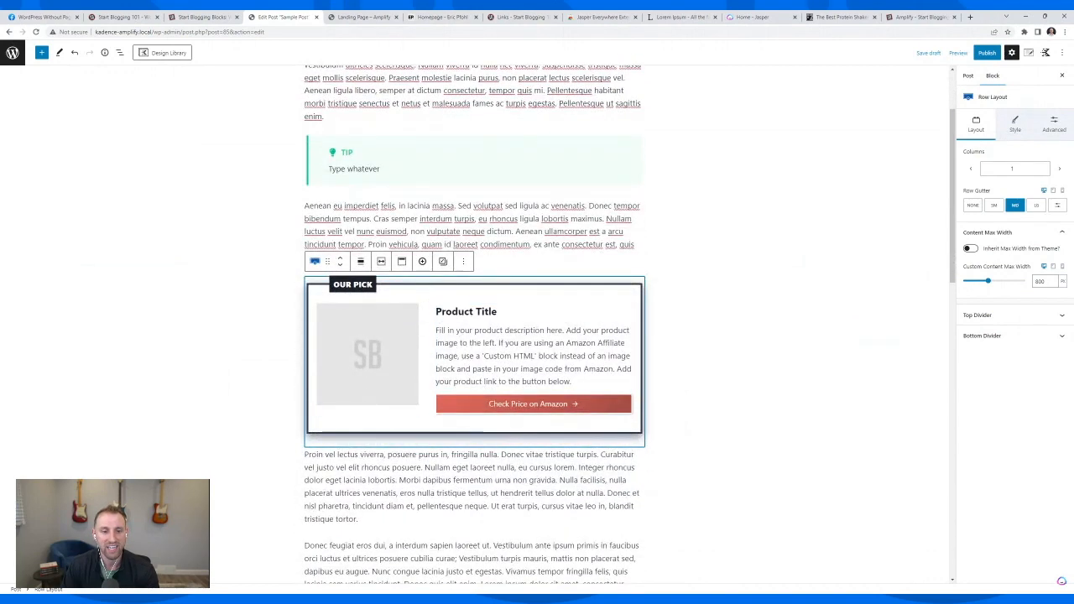
Change the product box's label to "BEST WORDPRESS THEME" and its product title to "Kadence Theme"
left_click(375, 289)
key("ctrl+a")
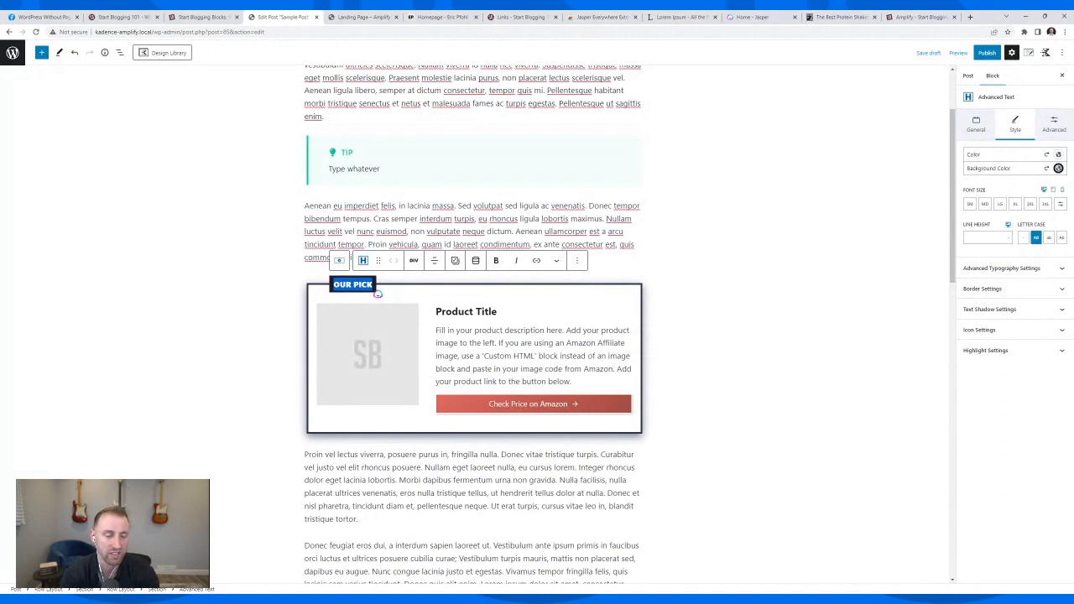
type("BEST")
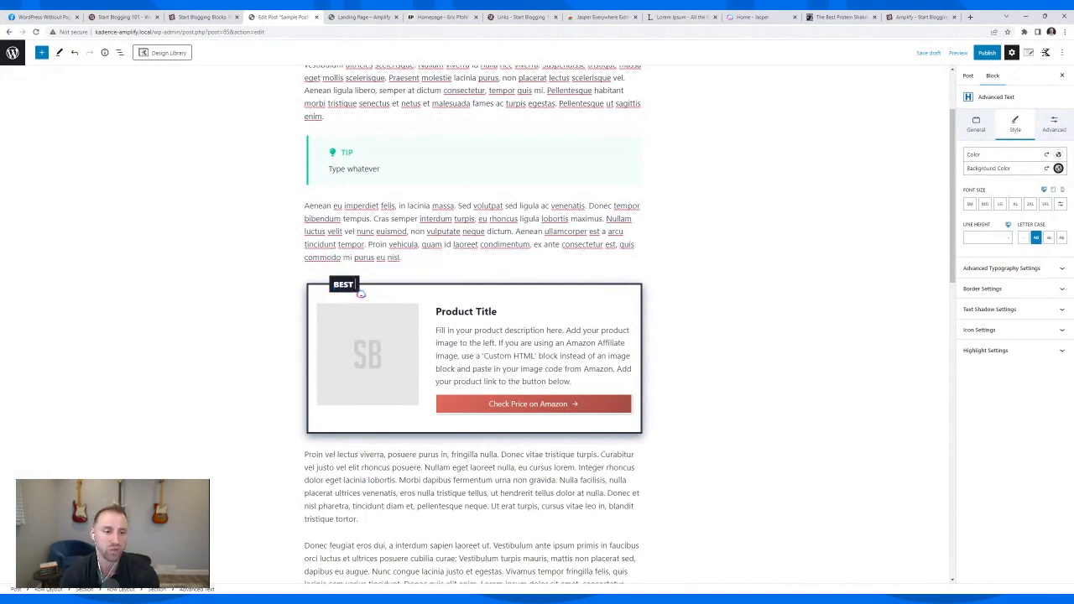
type(" WORDPRESS THEME")
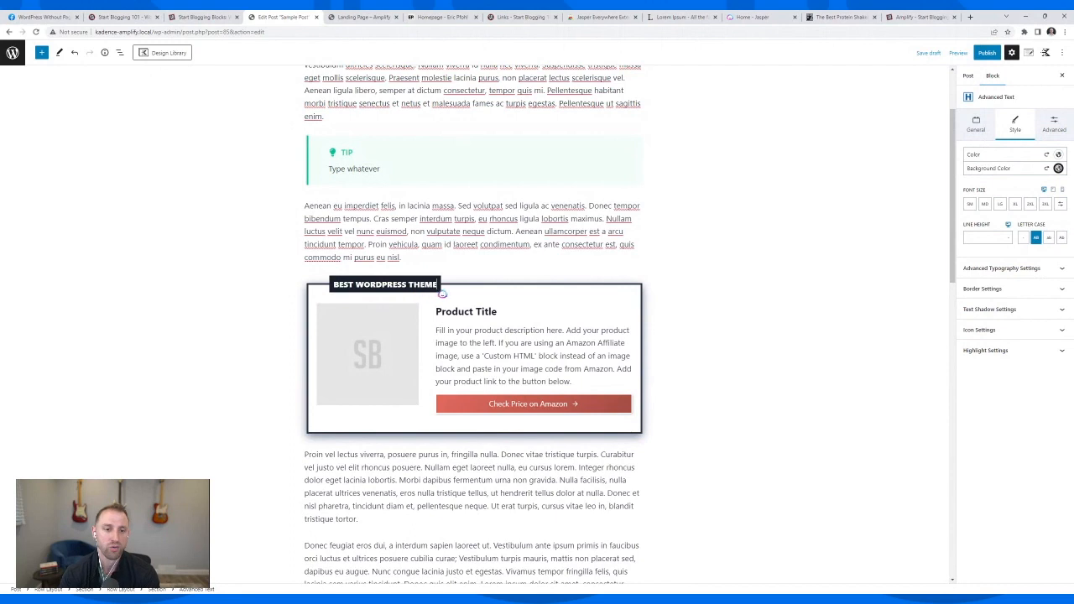
left_click_drag(435, 311, 638, 321)
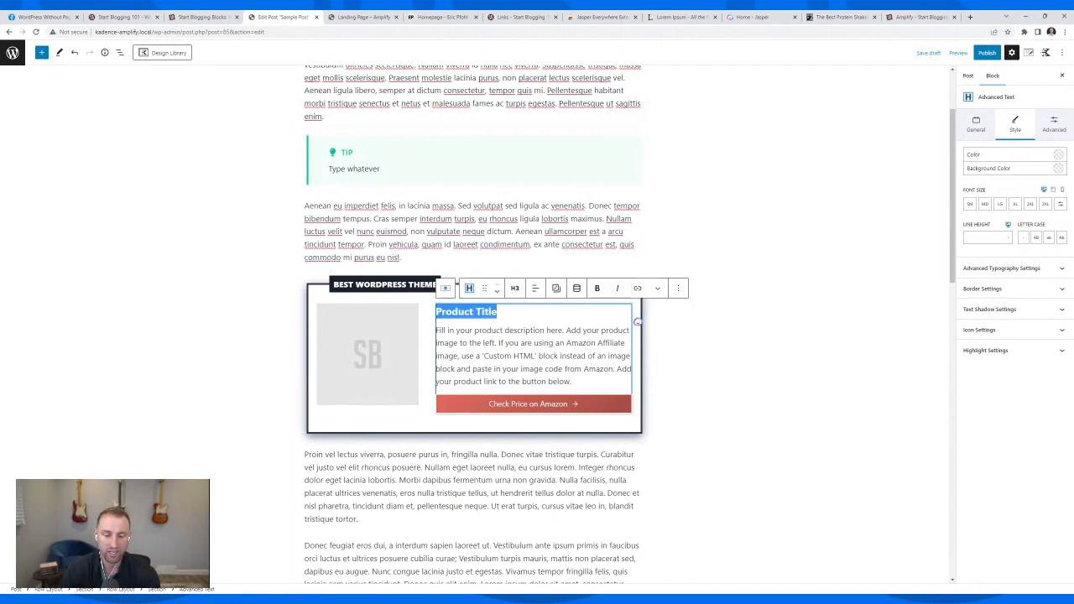
type("Kadence Theme")
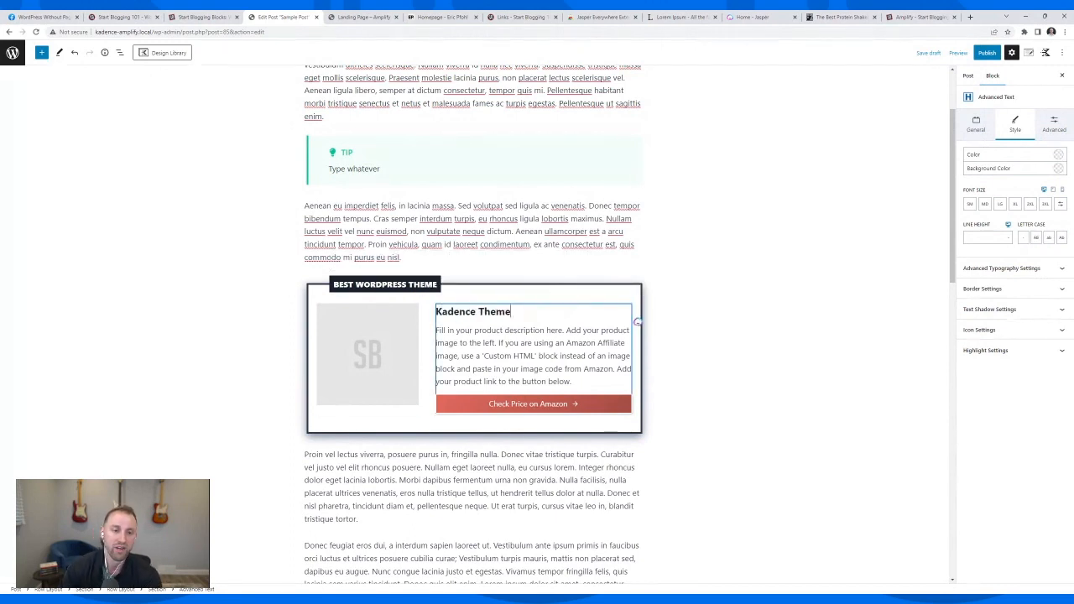
Replace the text of the product box's button with "Try for Free"
left_click(373, 361)
left_click(519, 407)
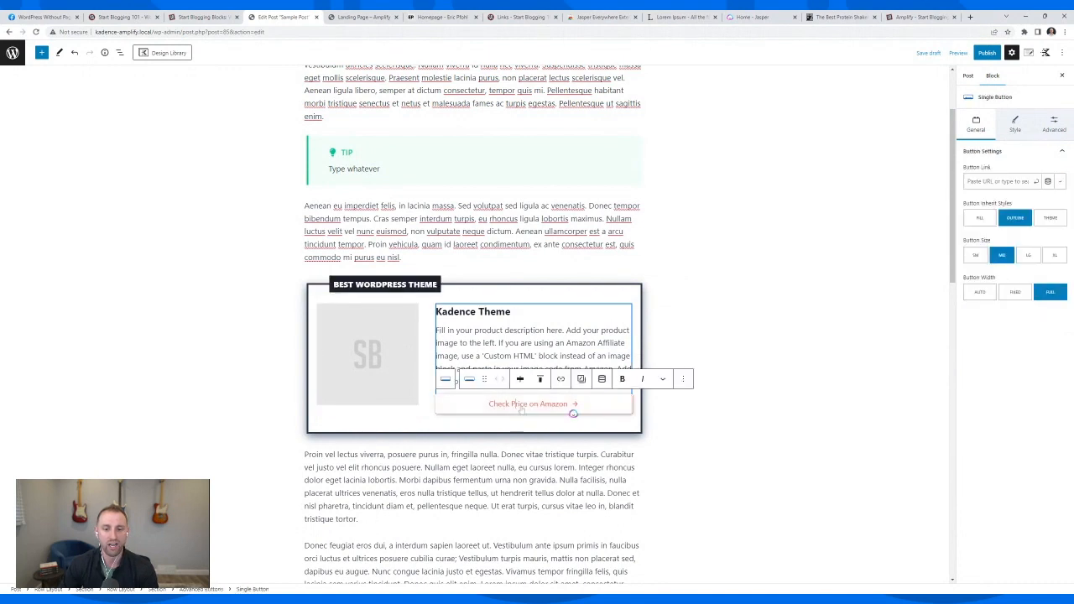
triple_click(522, 408)
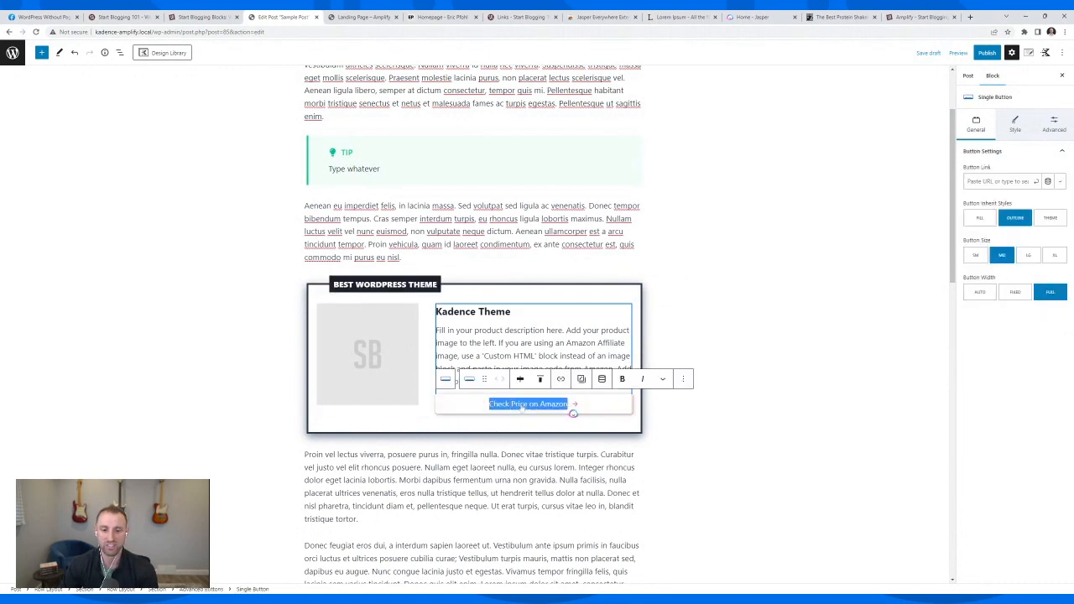
type("Buy Now")
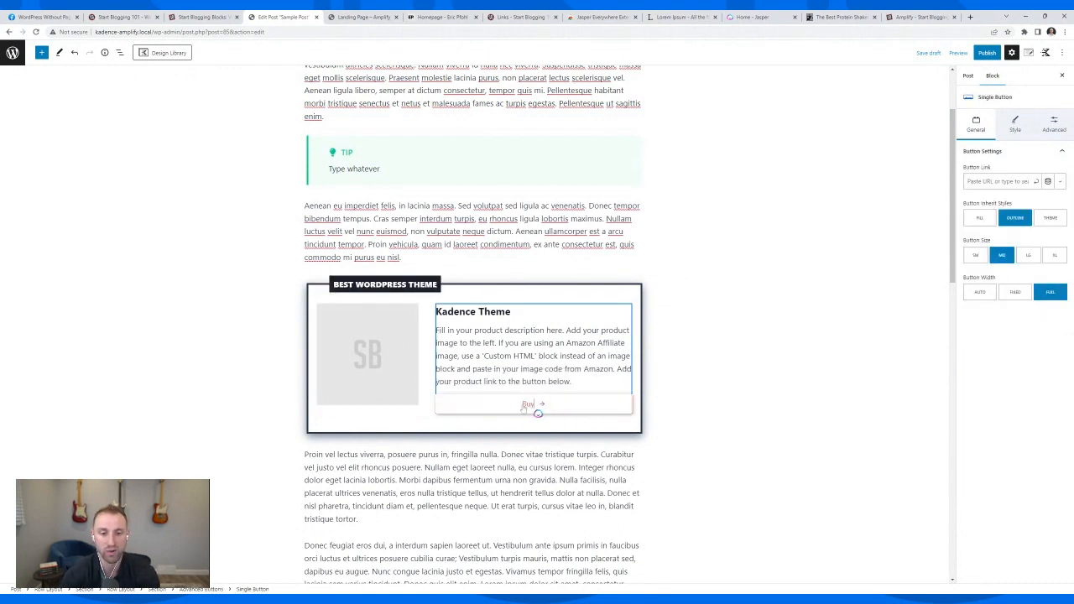
key("BackSpace")
key("BackSpace")
key("BackSpace")
key("BackSpace")
key("BackSpace")
key("BackSpace")
key("BackSpace")
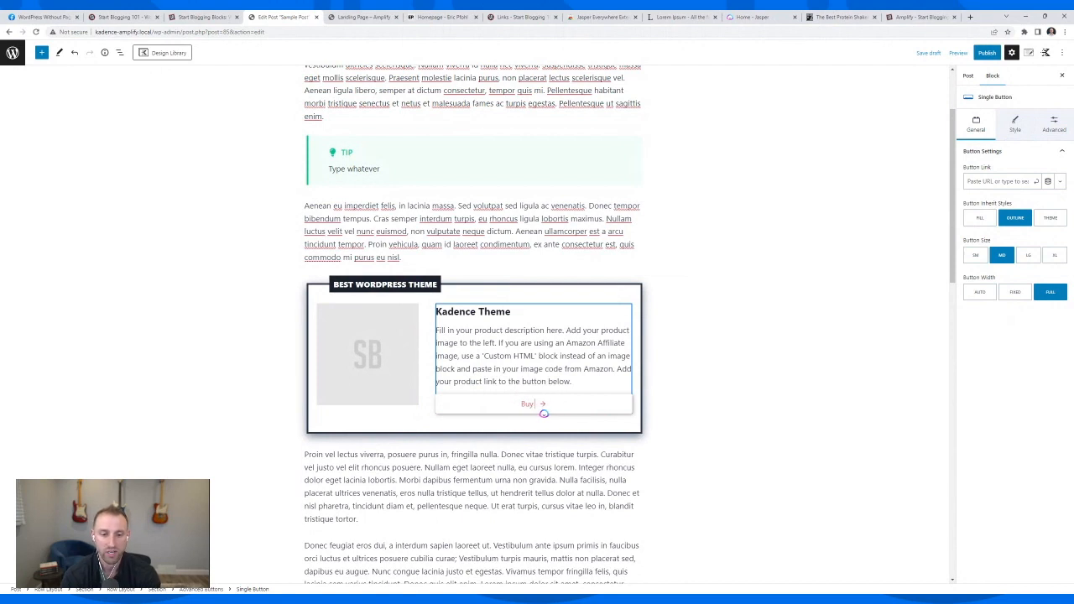
type("Try for Free")
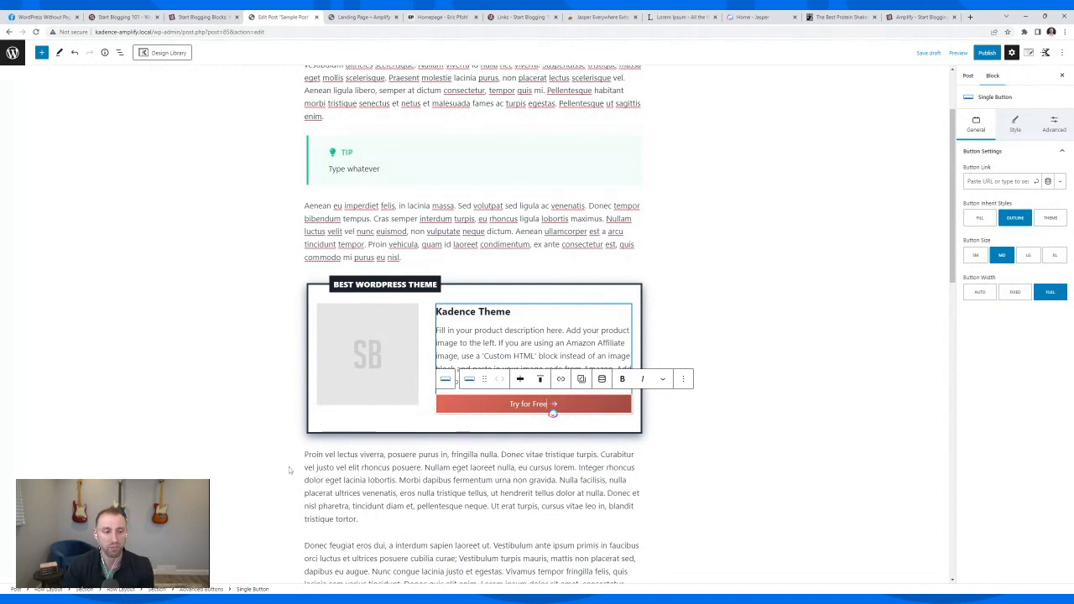
Insert Pros and Cons 4 (Dark) from the Design Library's Pros and Cons category directly below the product box
left_click(51, 589)
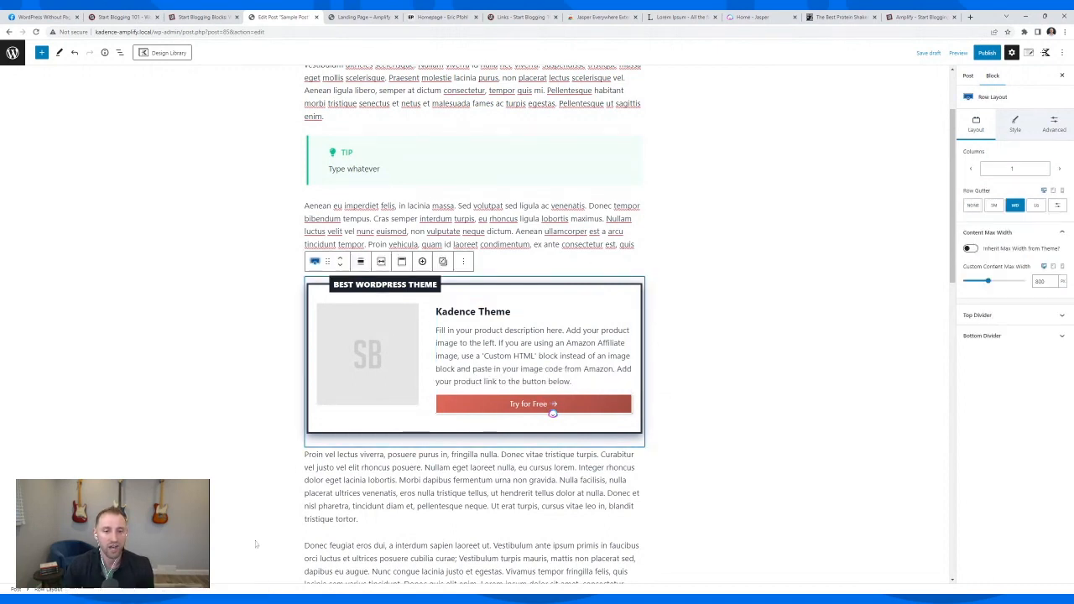
key("Return")
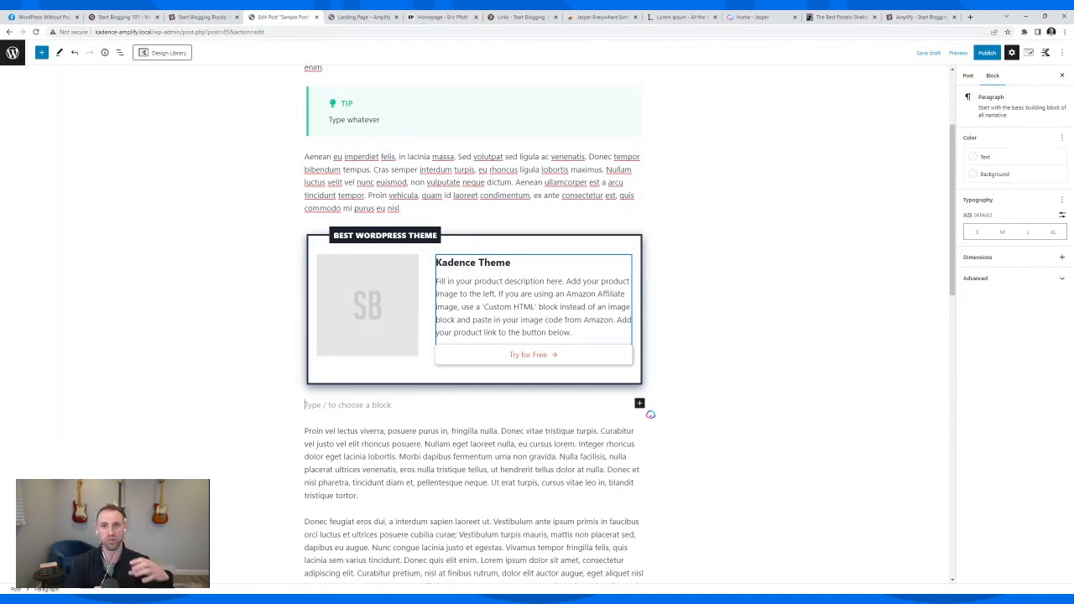
left_click(162, 52)
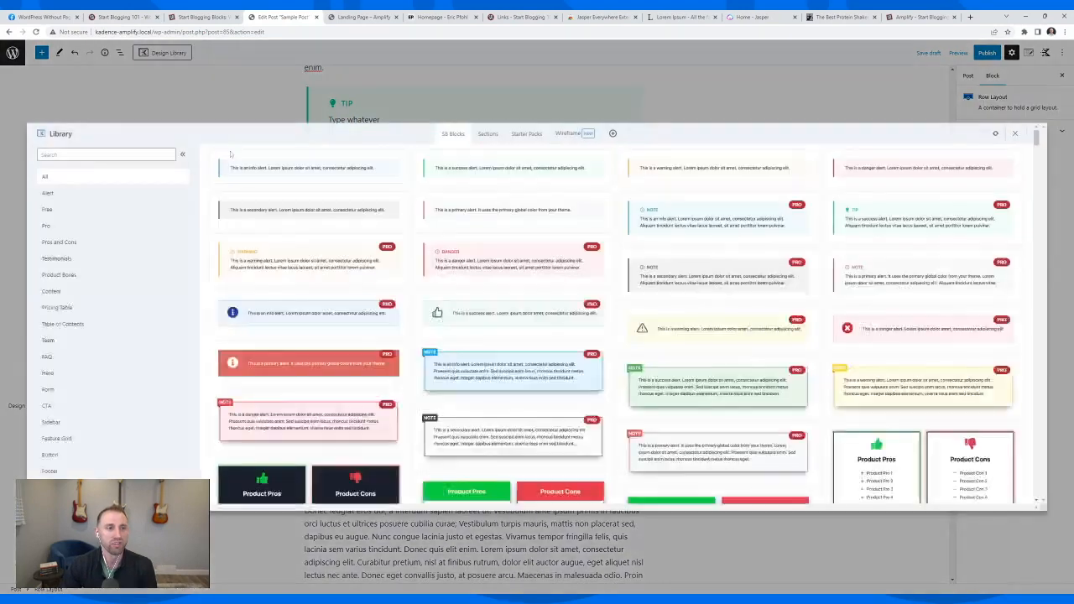
left_click(64, 243)
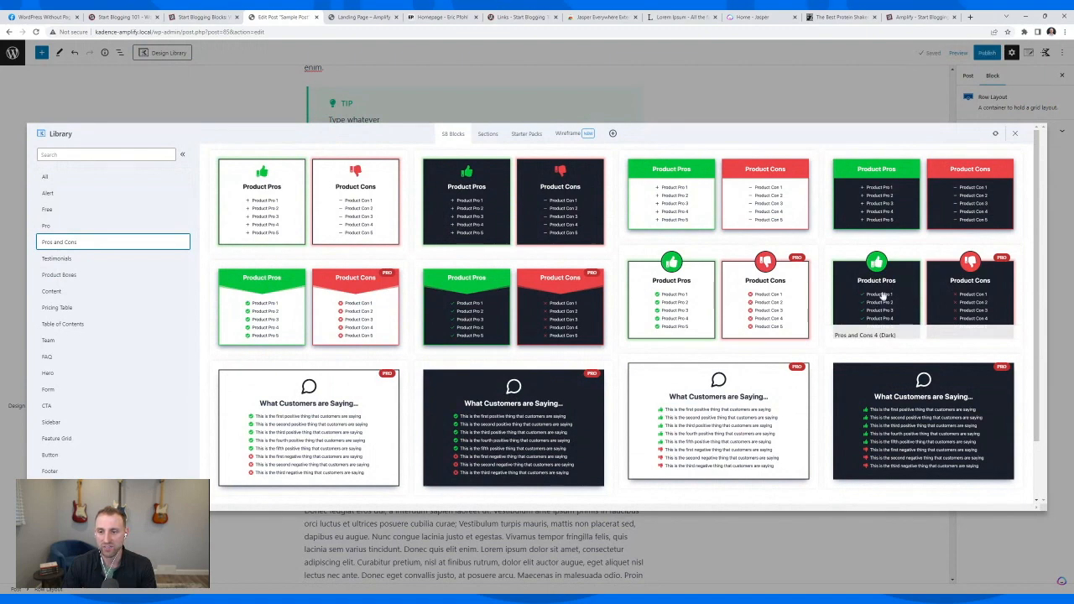
left_click(898, 291)
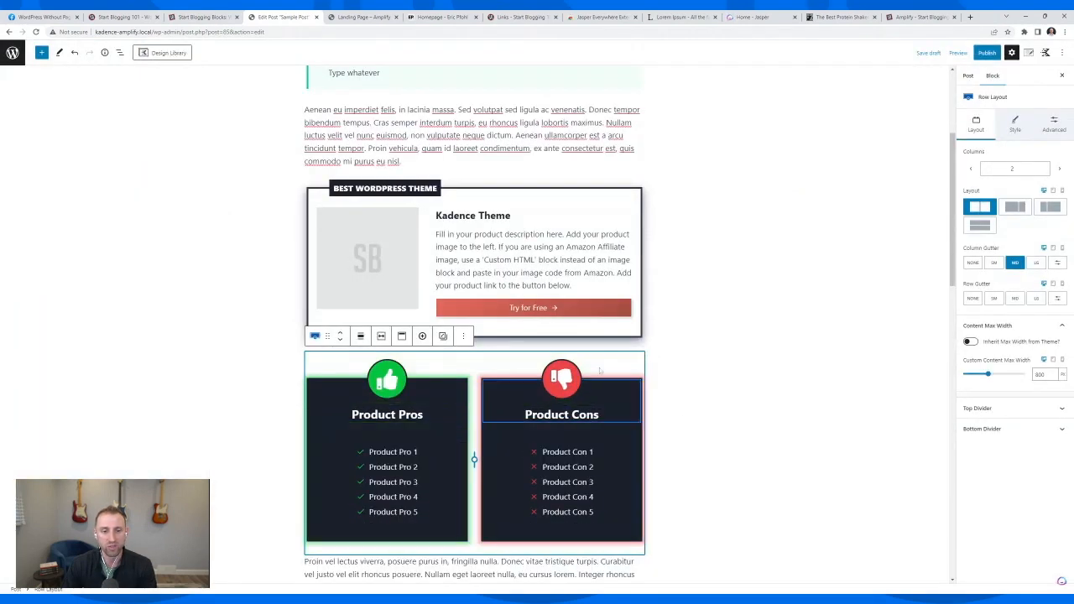
Replace the first product pro with "This is the first pro" and the first product con with "Too expensive"
scroll(452, 407, "down", 1)
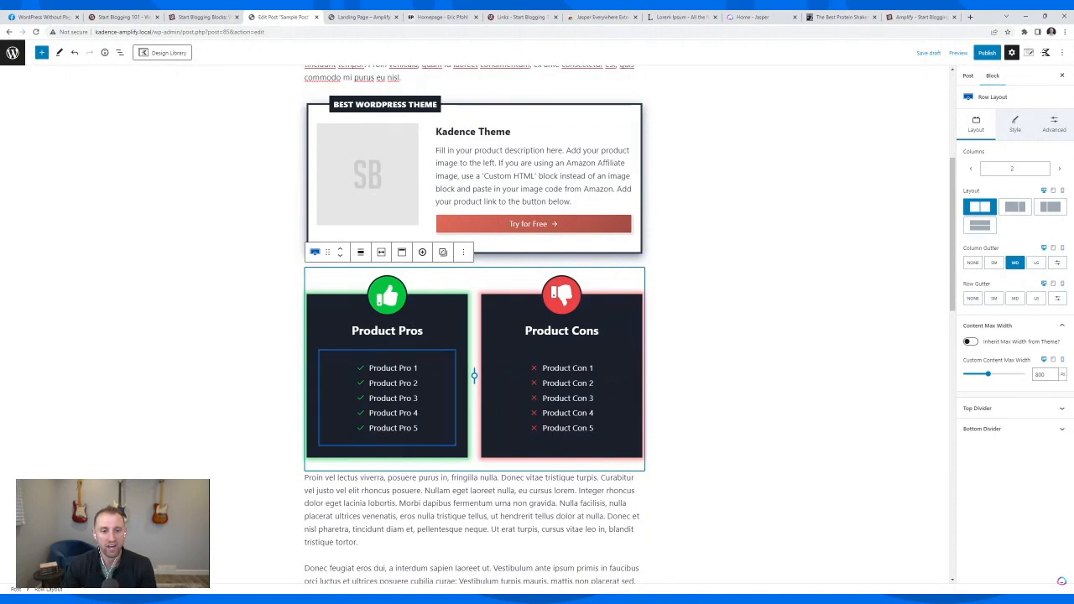
triple_click(420, 368)
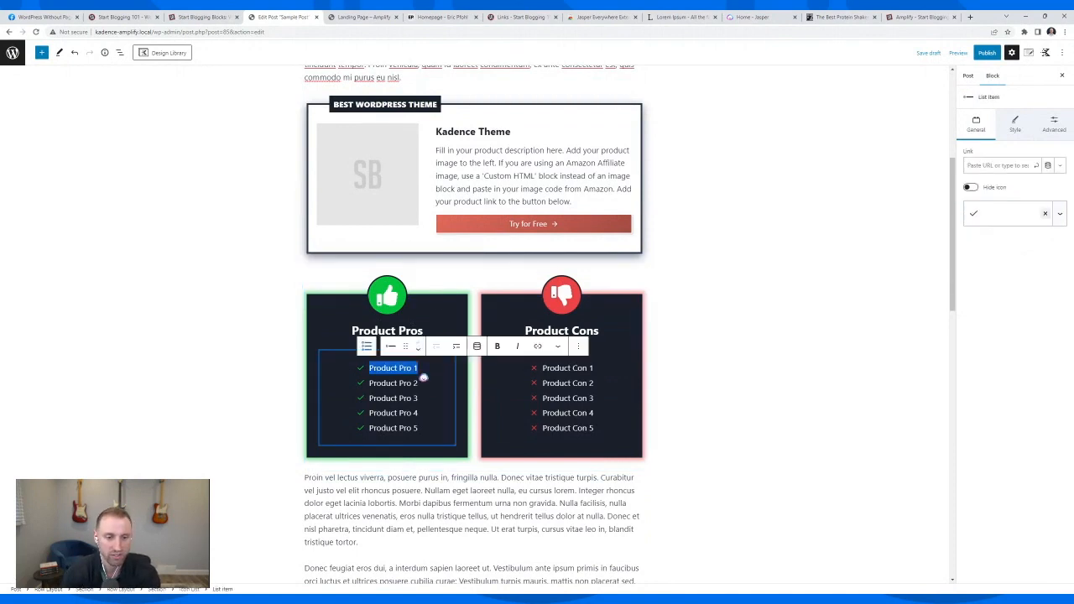
type("This is the fi")
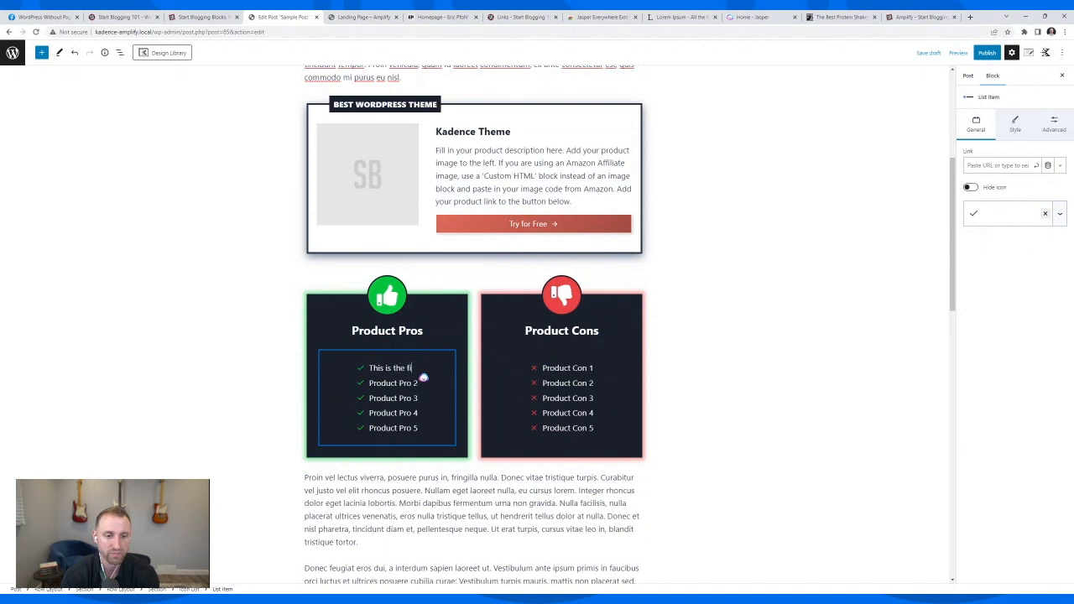
type("rst pro")
left_click(554, 369)
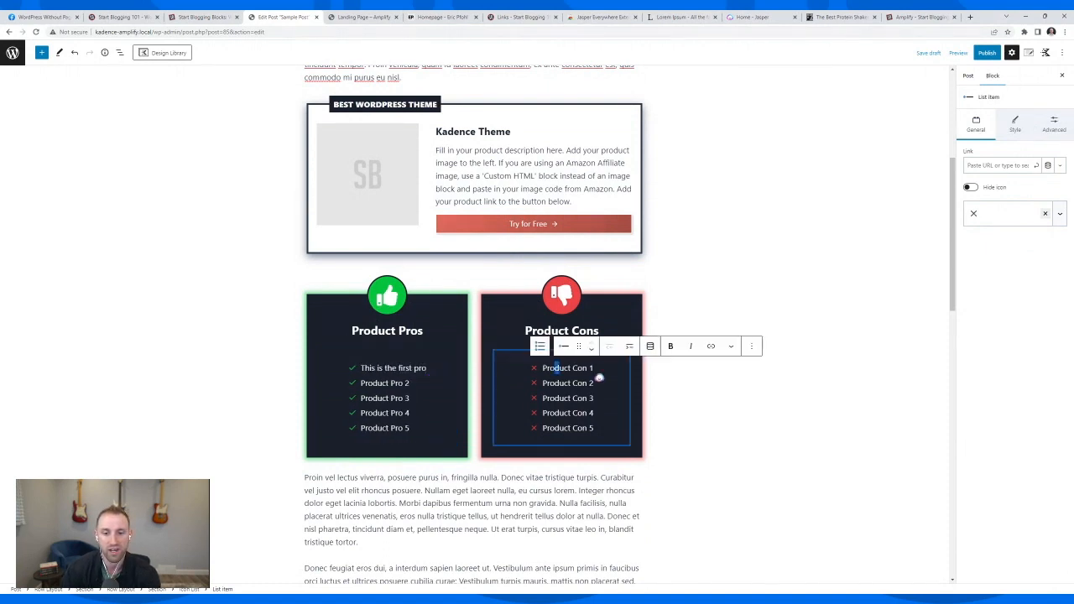
triple_click(555, 368)
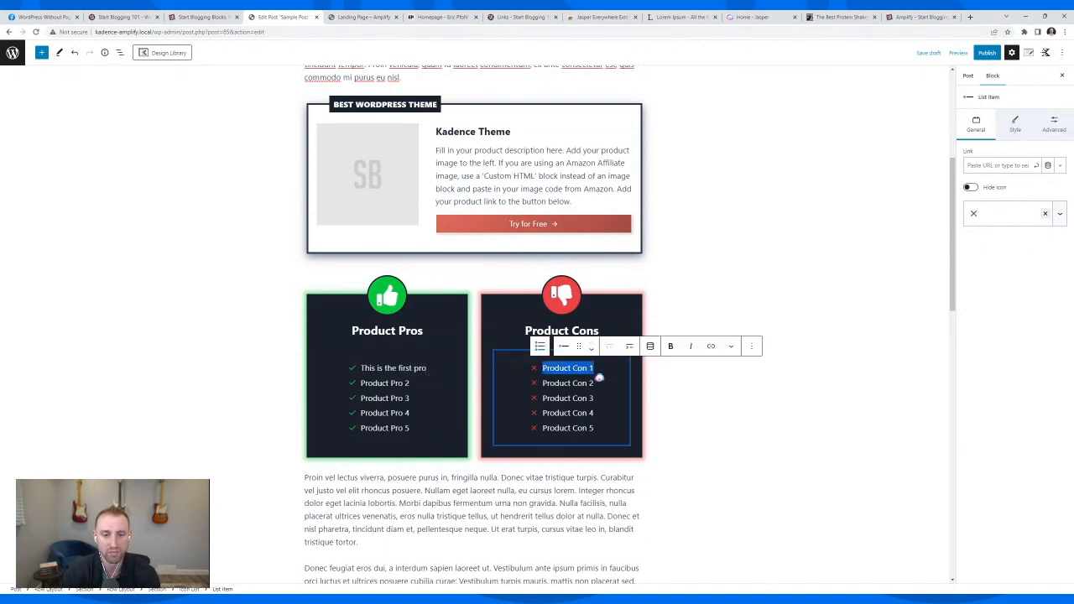
type("Too")
key("BackSpace")
key("BackSpace")
type("oo expensive")
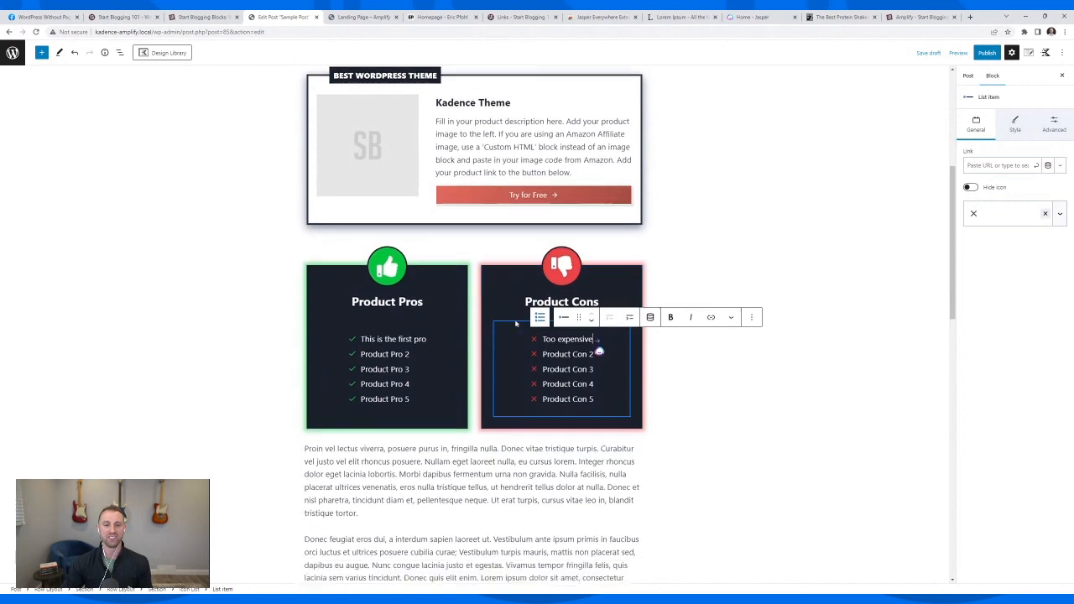
Review the inserted blocks in the Sample Post and save the draft
scroll(516, 324, "up", 2)
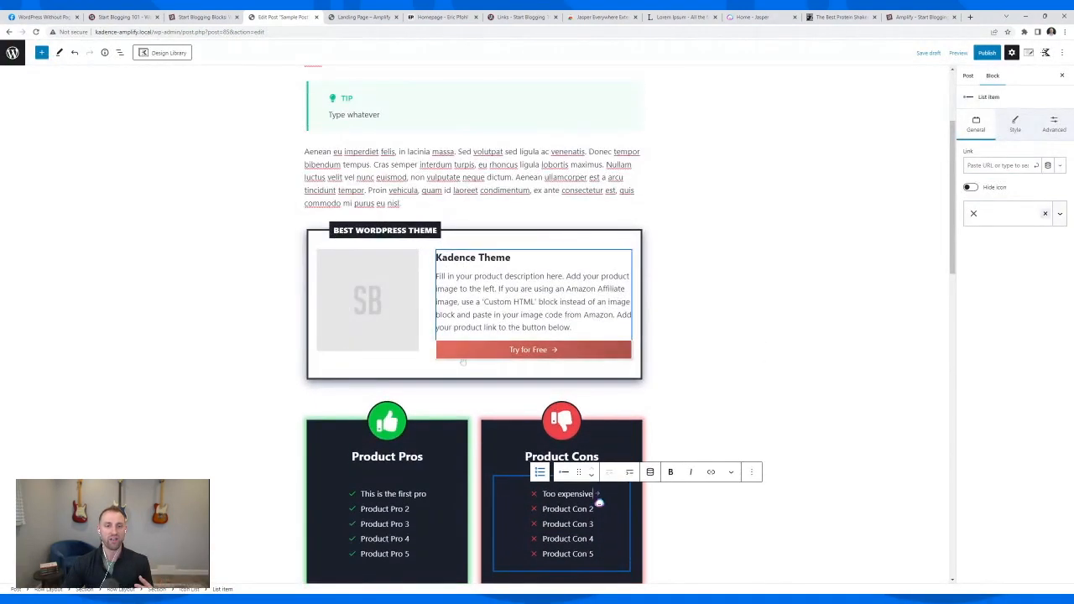
scroll(497, 395, "down", 1)
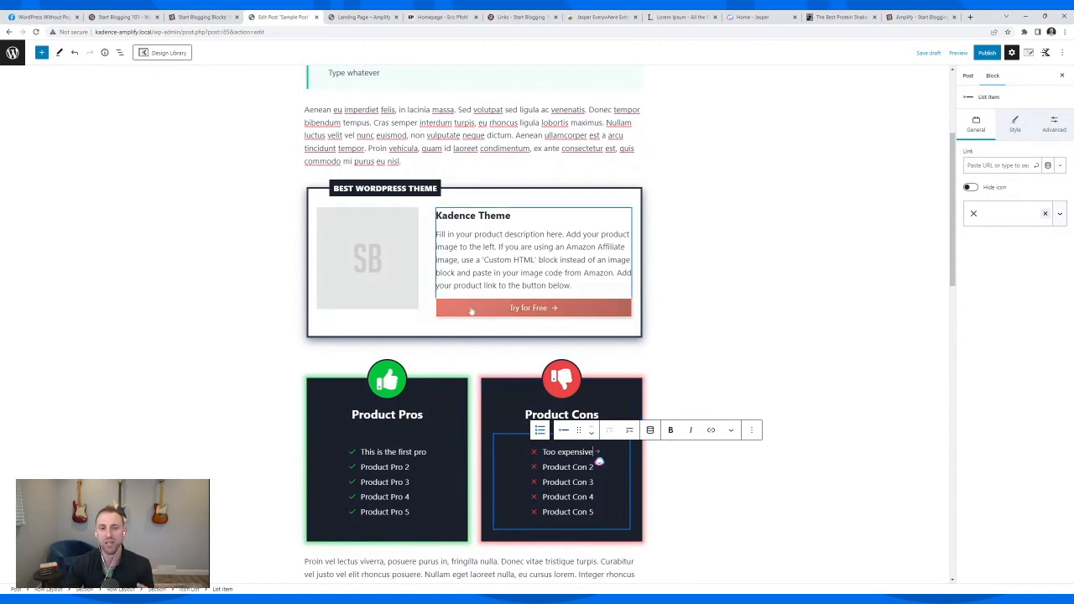
scroll(472, 310, "up", 3)
scroll(599, 470, "down", 3)
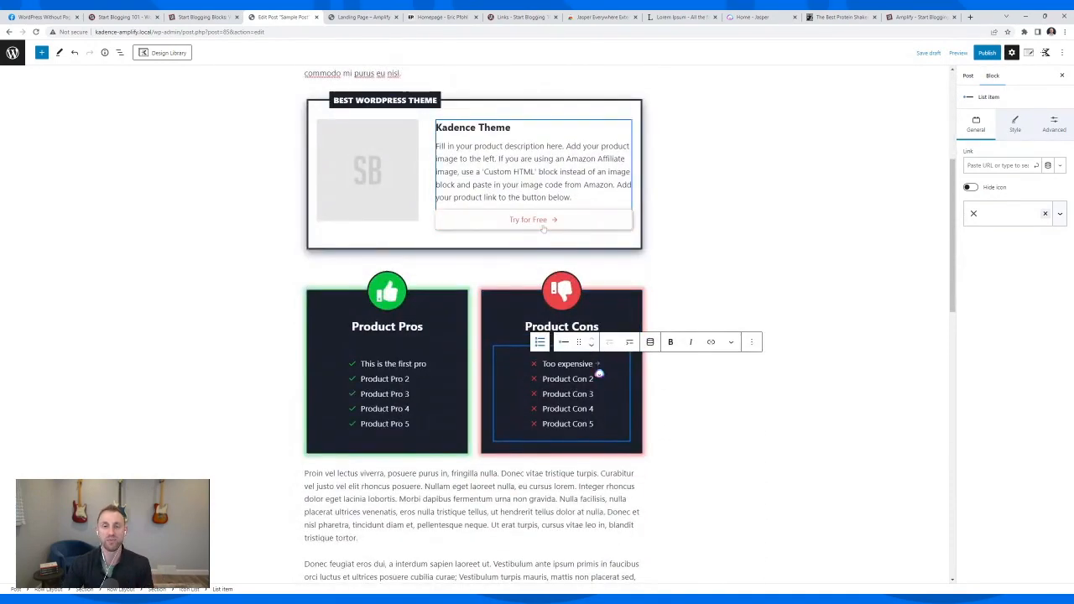
key("ctrl+s")
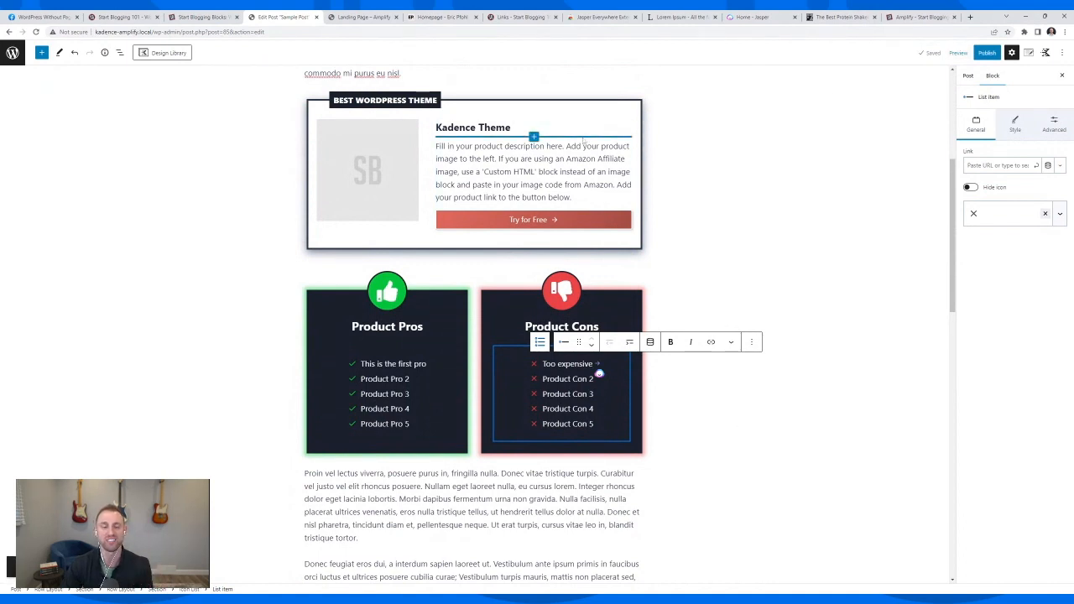
Return to the list of posts and open the Sample Product Review Post for editing
key("alt+Left")
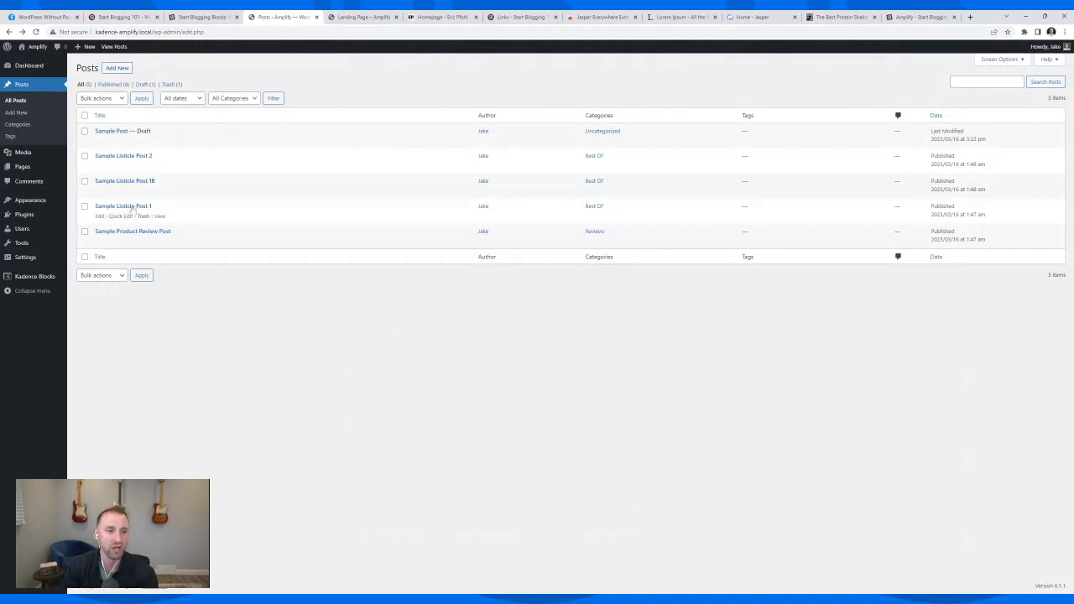
left_click(147, 231)
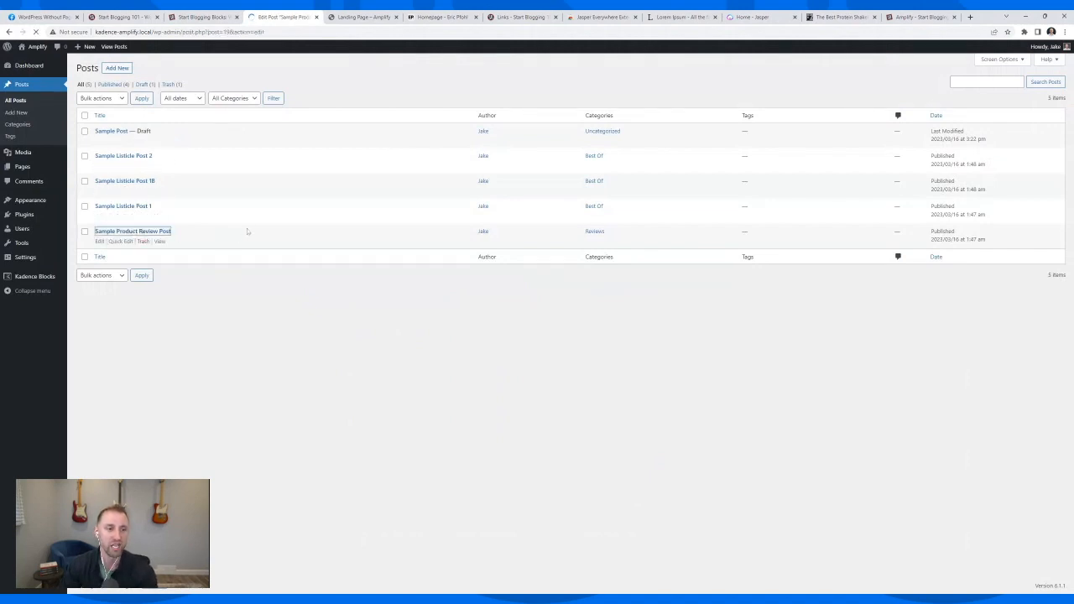
scroll(473, 202, "down", 1)
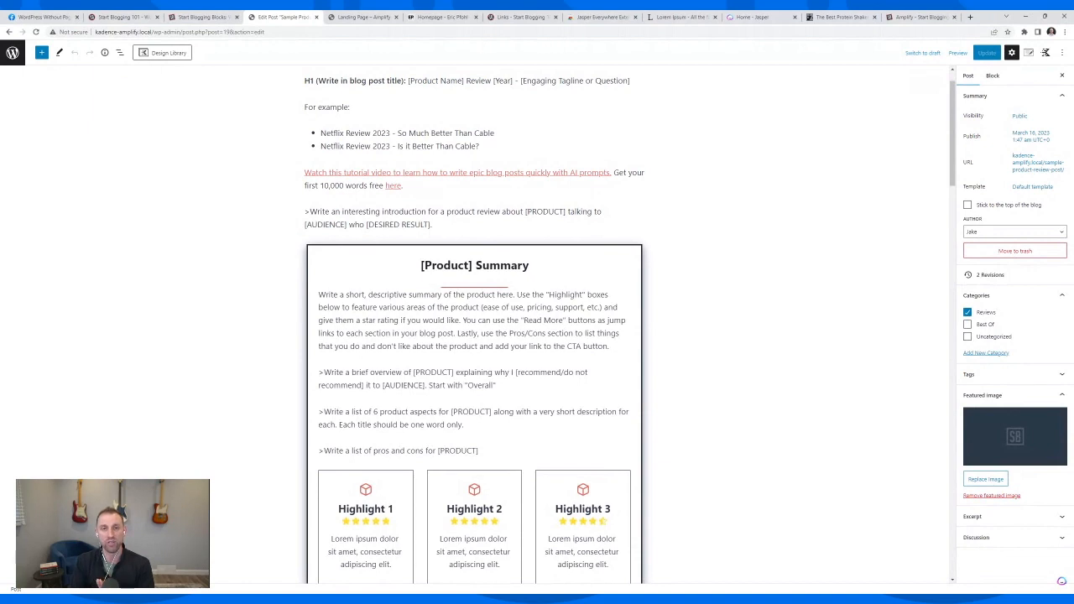
Examine the sample review's title examples, introduction prompt and product summary box, down to its highlights, pros and cons, and call-to-action
scroll(533, 205, "up", 1)
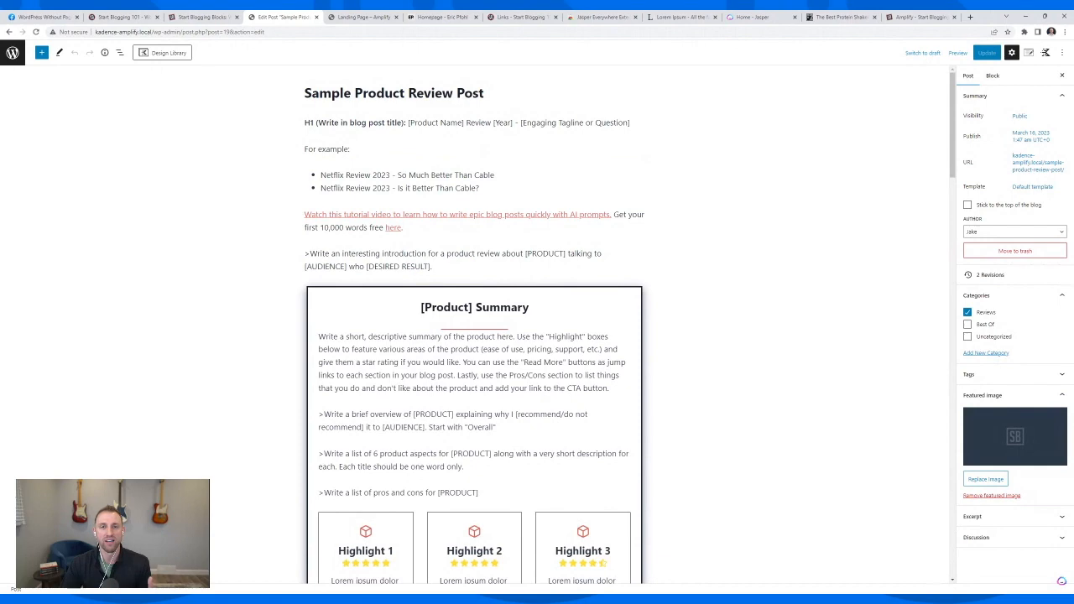
scroll(336, 140, "down", 2)
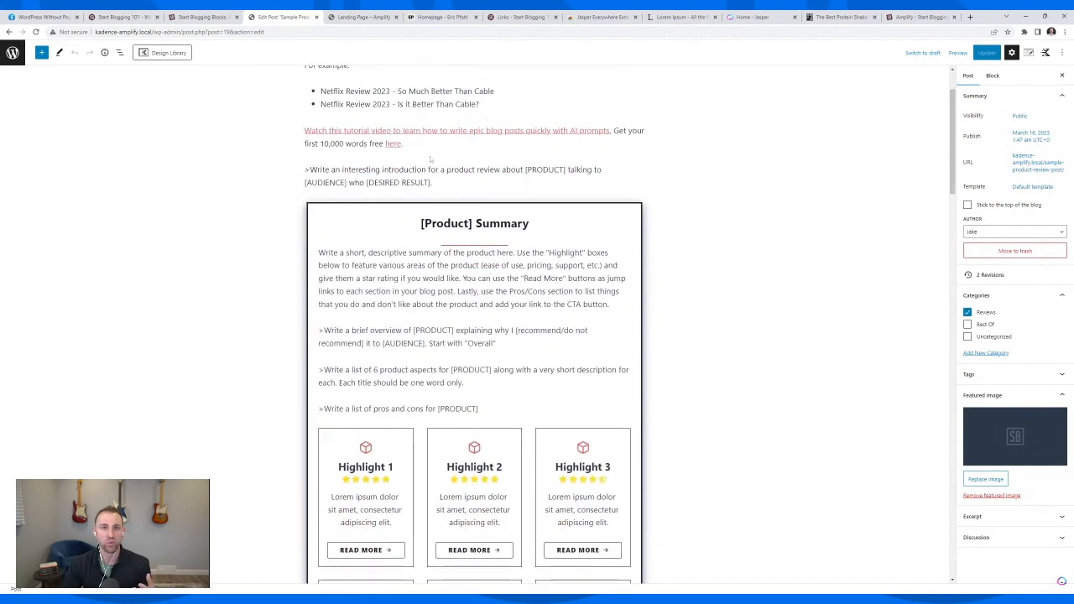
scroll(363, 137, "up", 2)
scroll(474, 336, "down", 2)
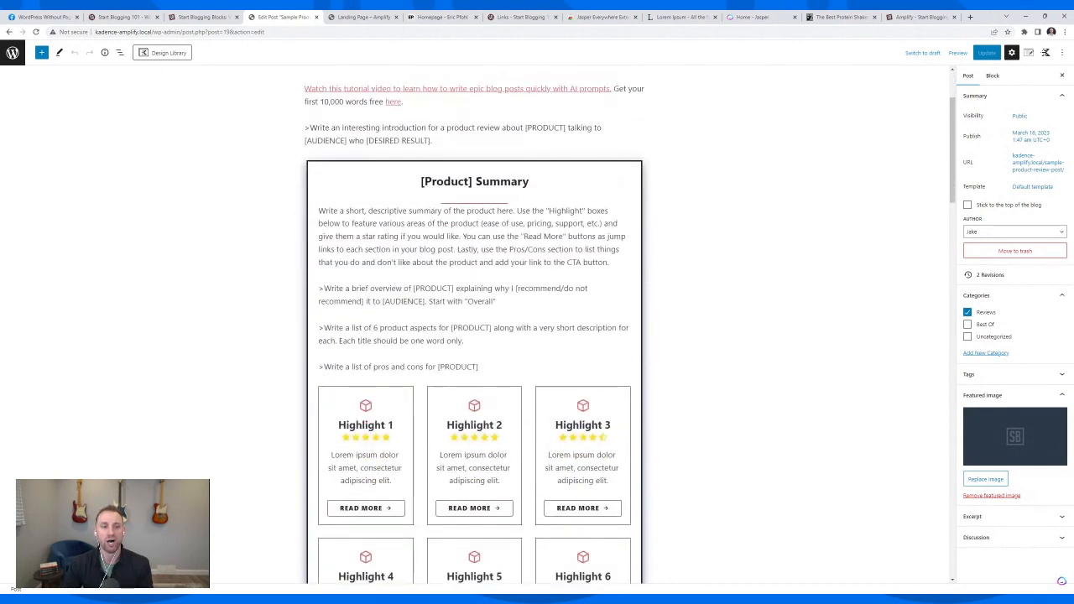
left_click_drag(433, 141, 306, 128)
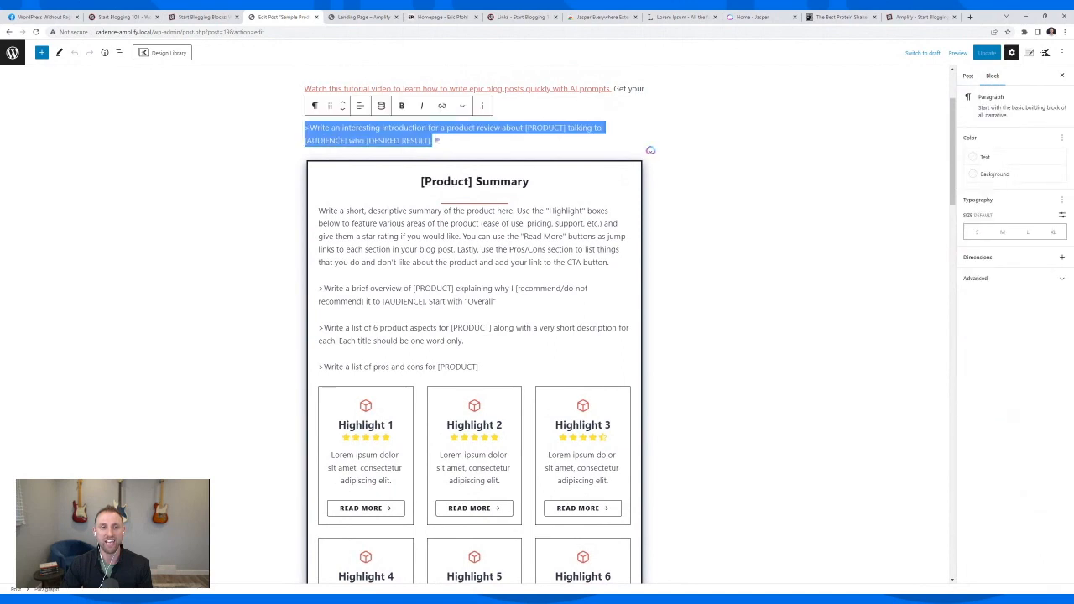
left_click(433, 141)
scroll(650, 149, "down", 1)
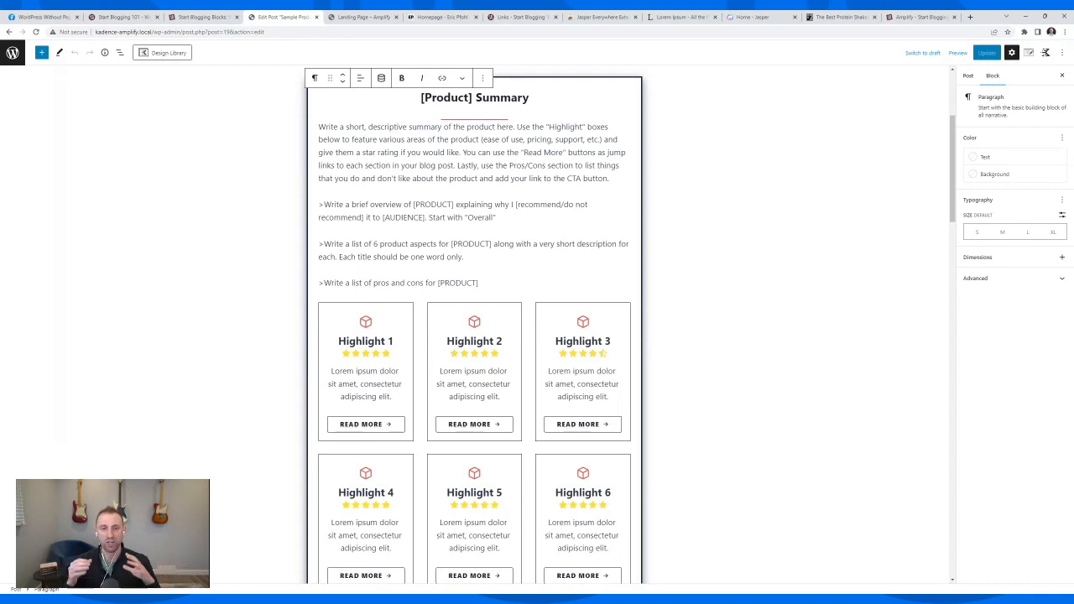
scroll(650, 277, "up", 3)
scroll(650, 113, "down", 2)
scroll(650, 113, "down", 2)
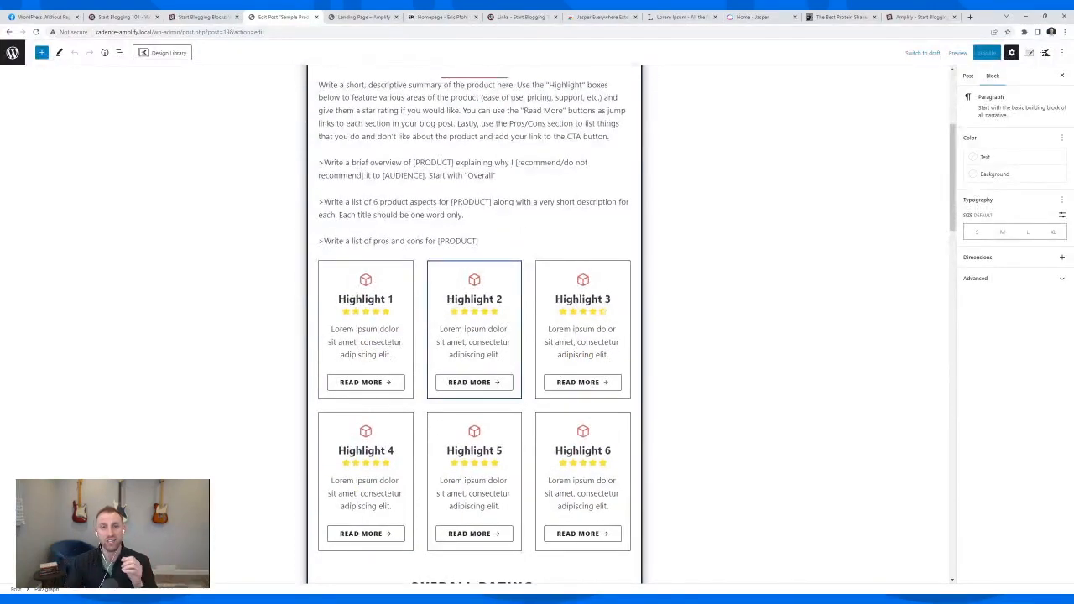
scroll(483, 277, "down", 2)
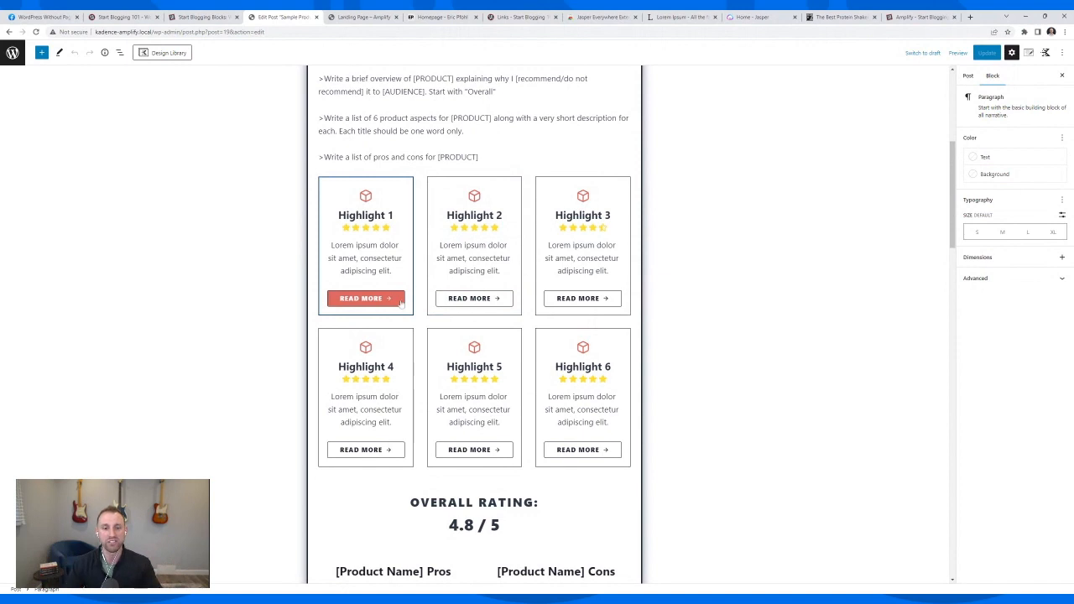
scroll(401, 305, "down", 2)
scroll(501, 310, "down", 1)
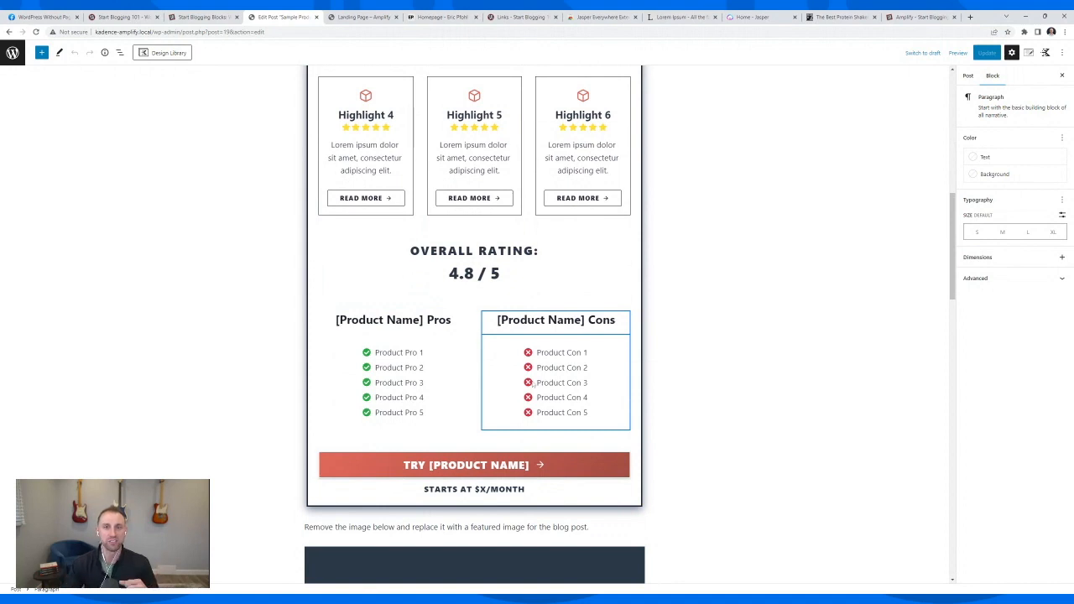
scroll(504, 386, "down", 1)
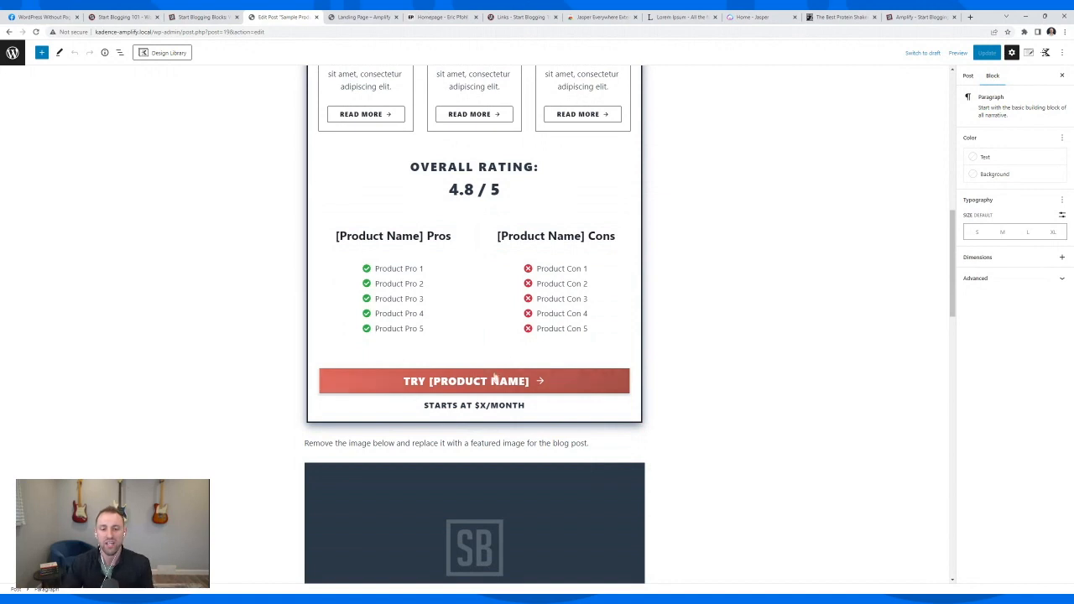
Examine the table of contents and the AI writing prompts beneath each section heading of the sample product review
scroll(504, 379, "down", 3)
scroll(469, 329, "down", 5)
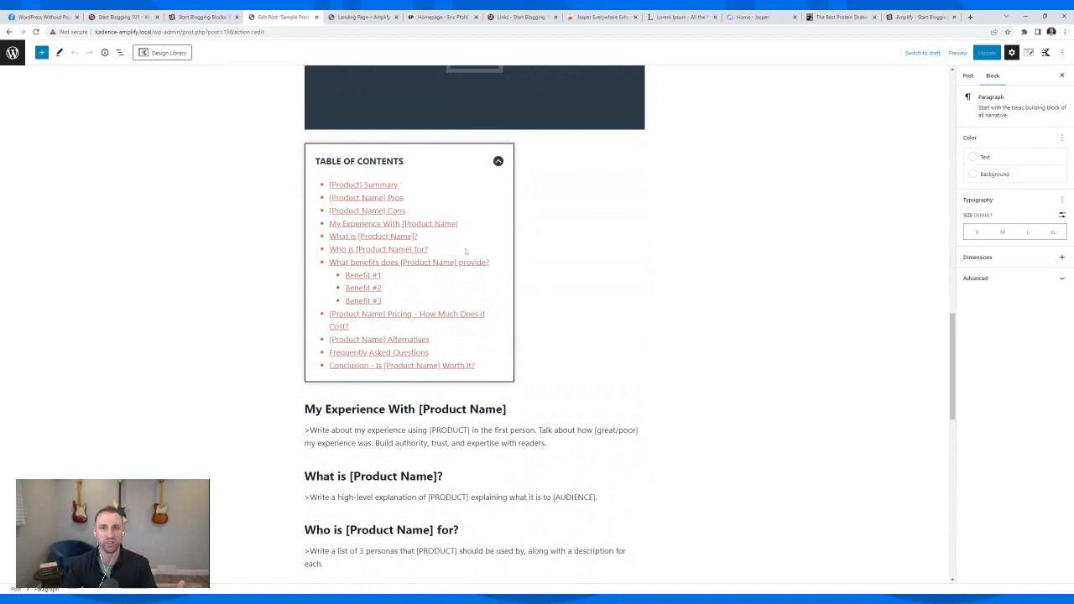
scroll(424, 387, "down", 1)
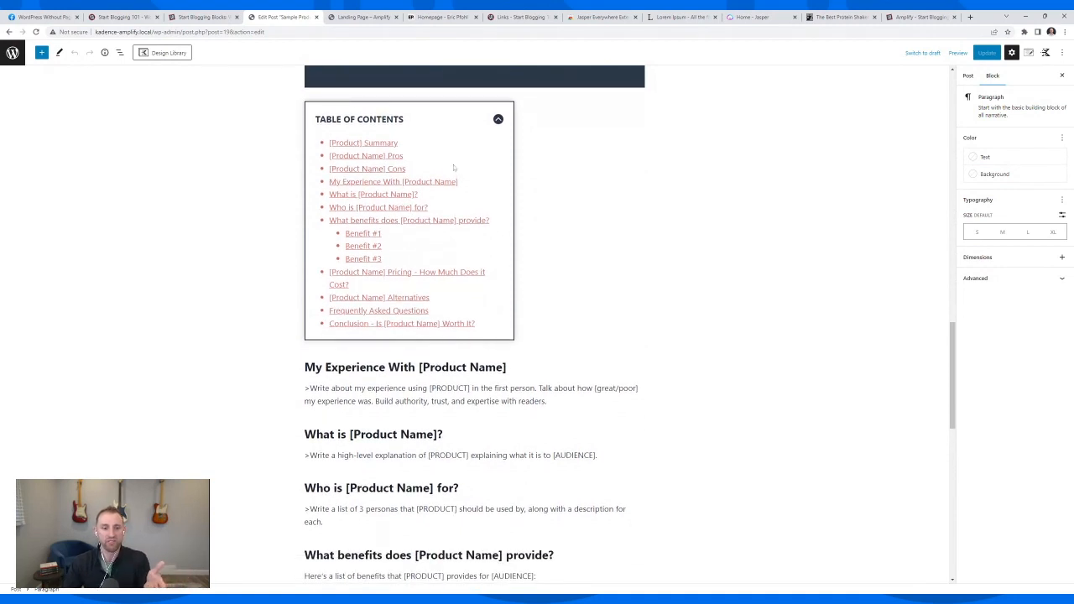
scroll(474, 335, "down", 3)
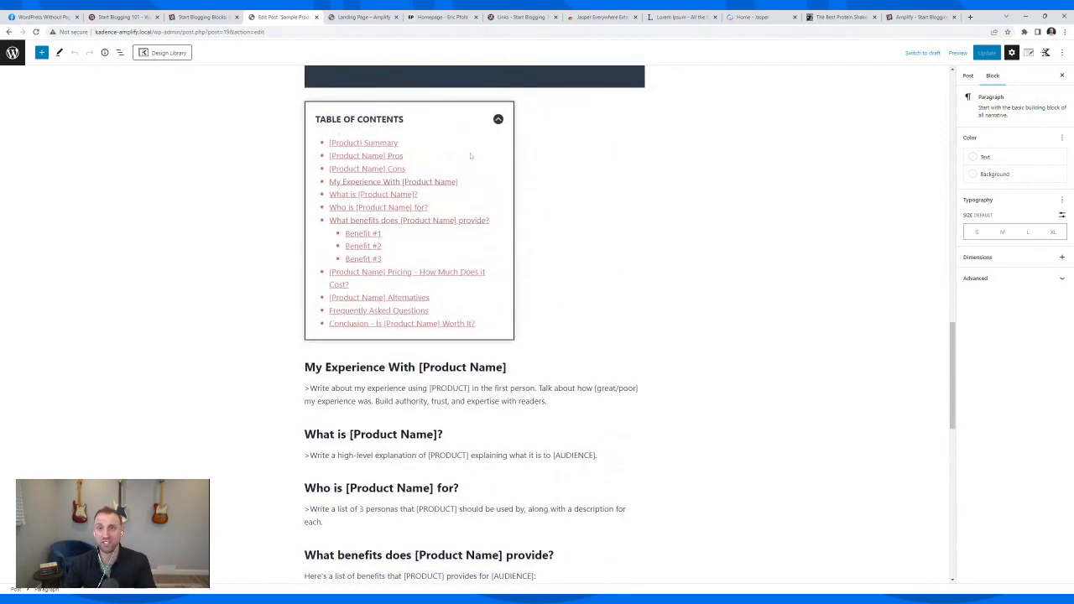
scroll(471, 155, "down", 3)
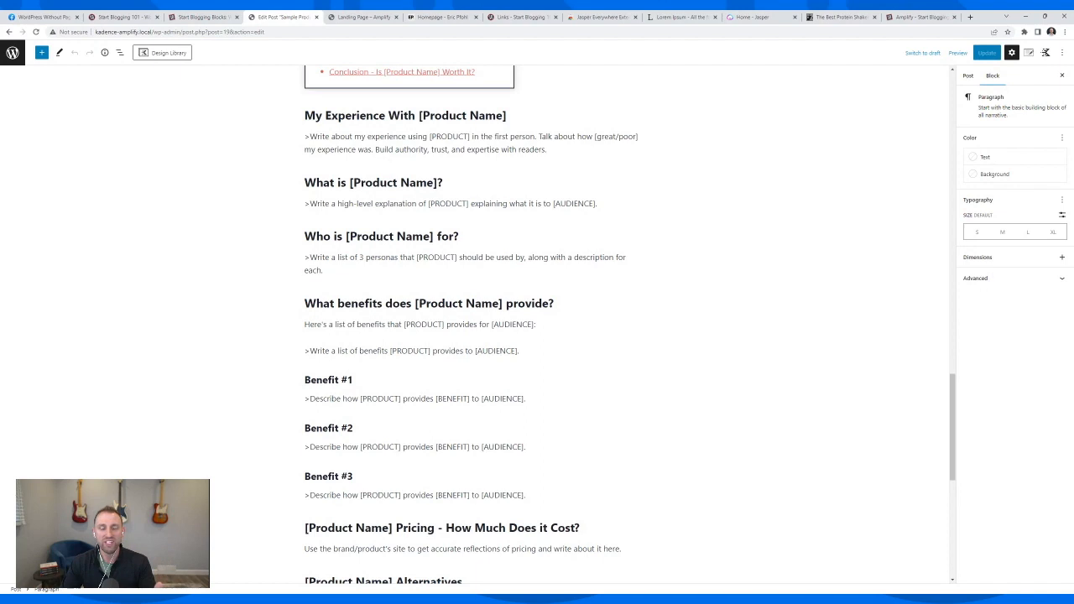
scroll(630, 324, "down", 3)
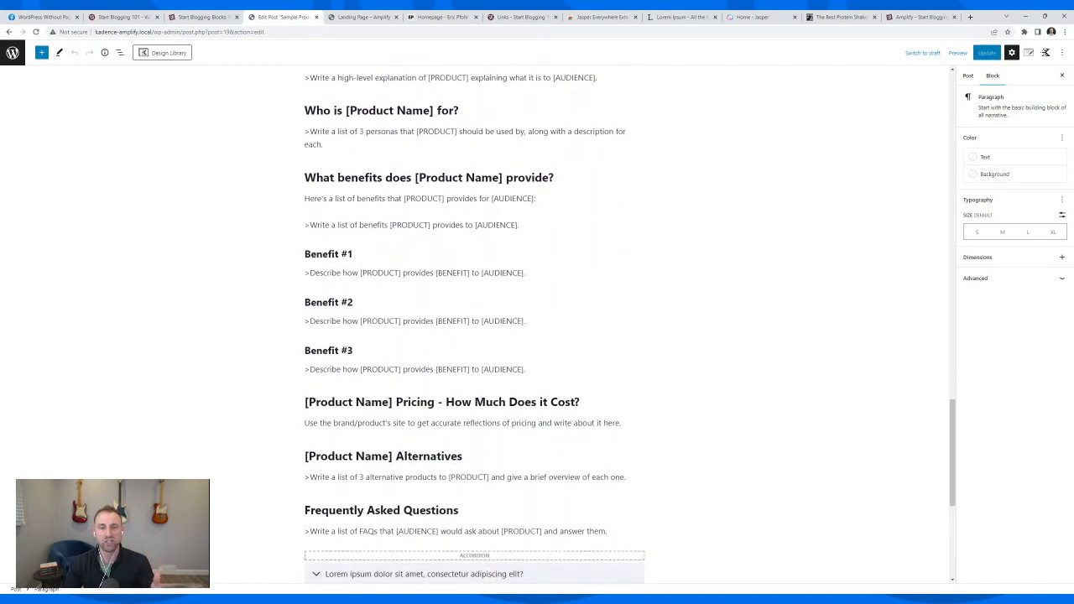
scroll(629, 325, "up", 2)
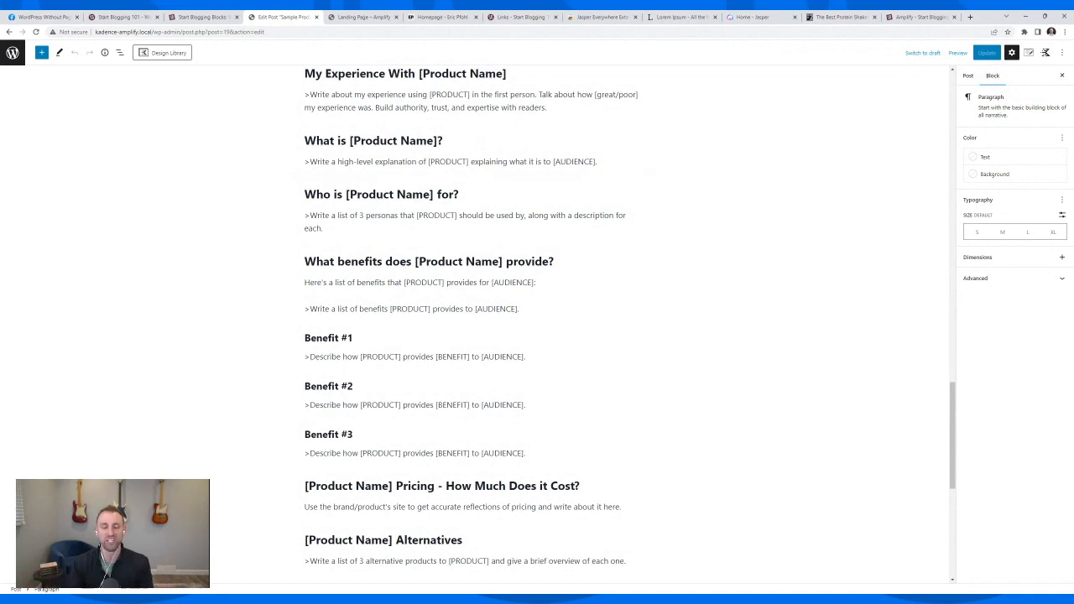
scroll(474, 327, "up", 10)
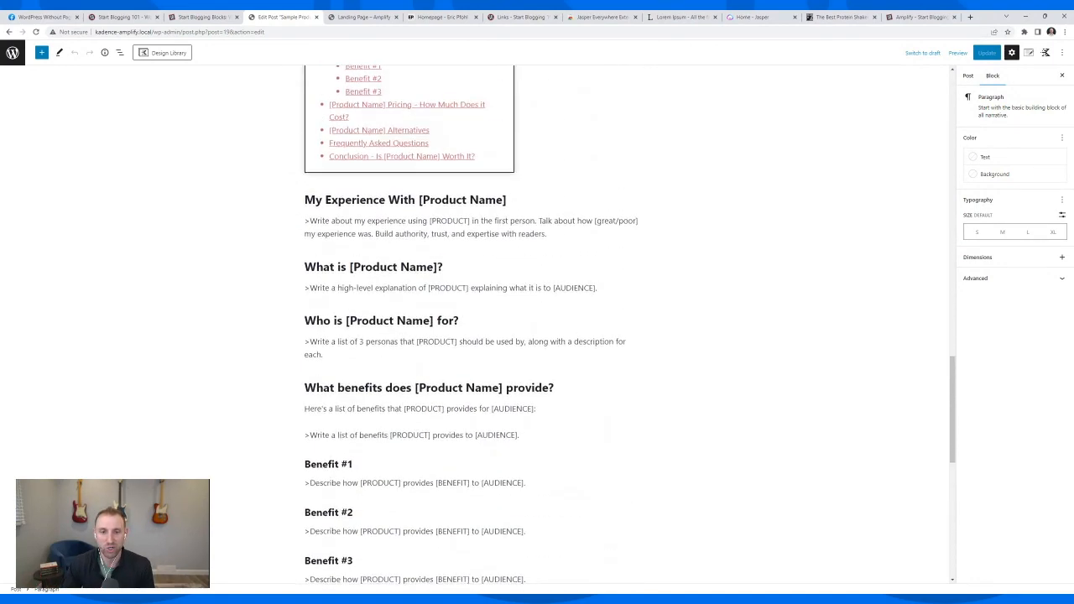
scroll(475, 327, "down", 5)
scroll(474, 328, "up", 12)
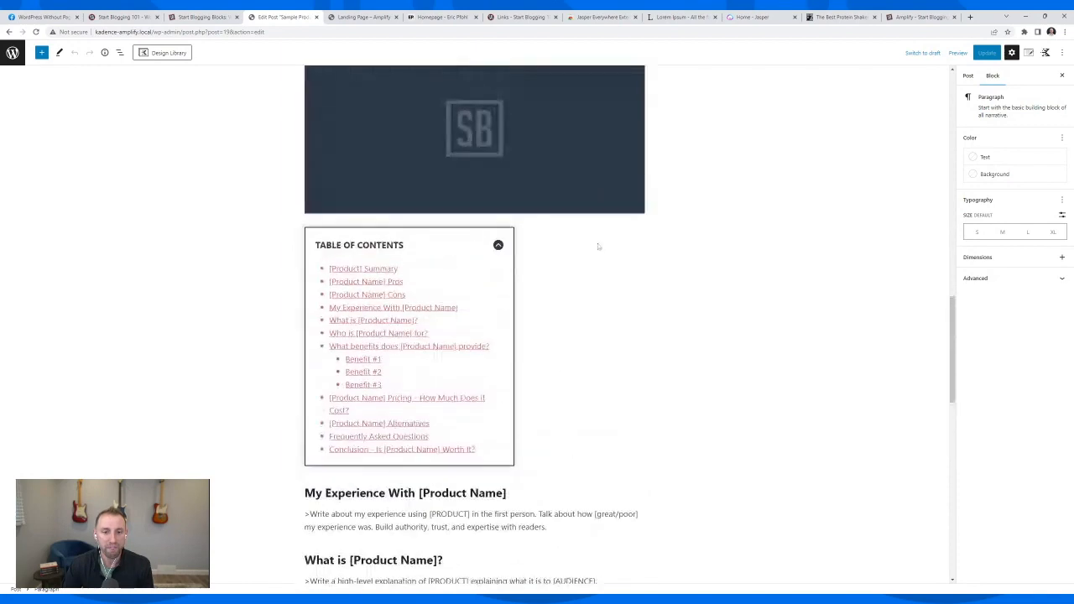
scroll(474, 327, "up", 3)
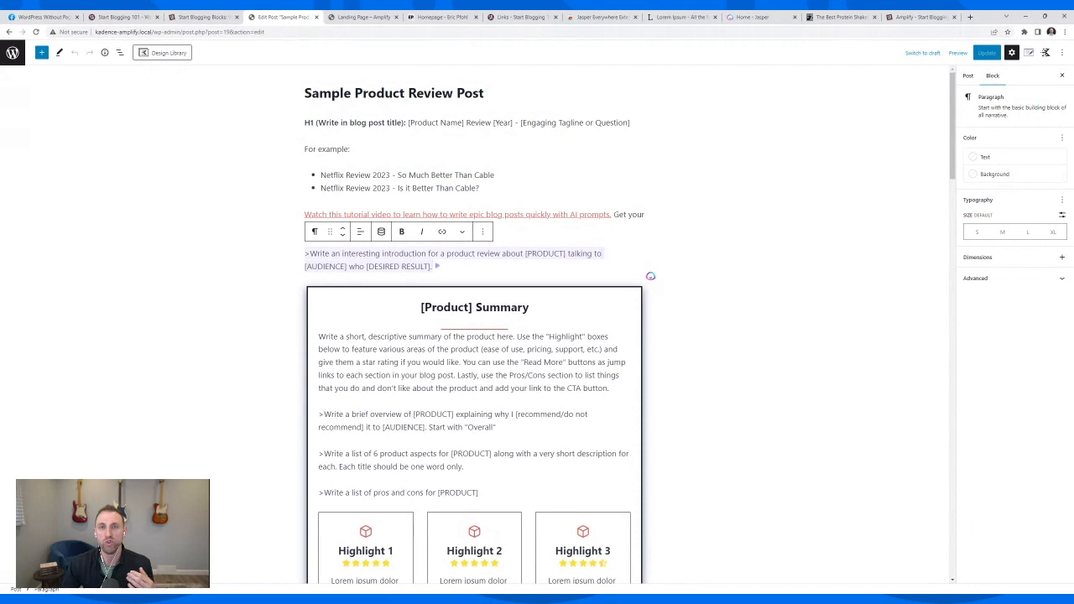
View the Jasper Everywhere Extension page in the Chrome Web Store and return to the Sample Product Review Post
left_click(586, 18)
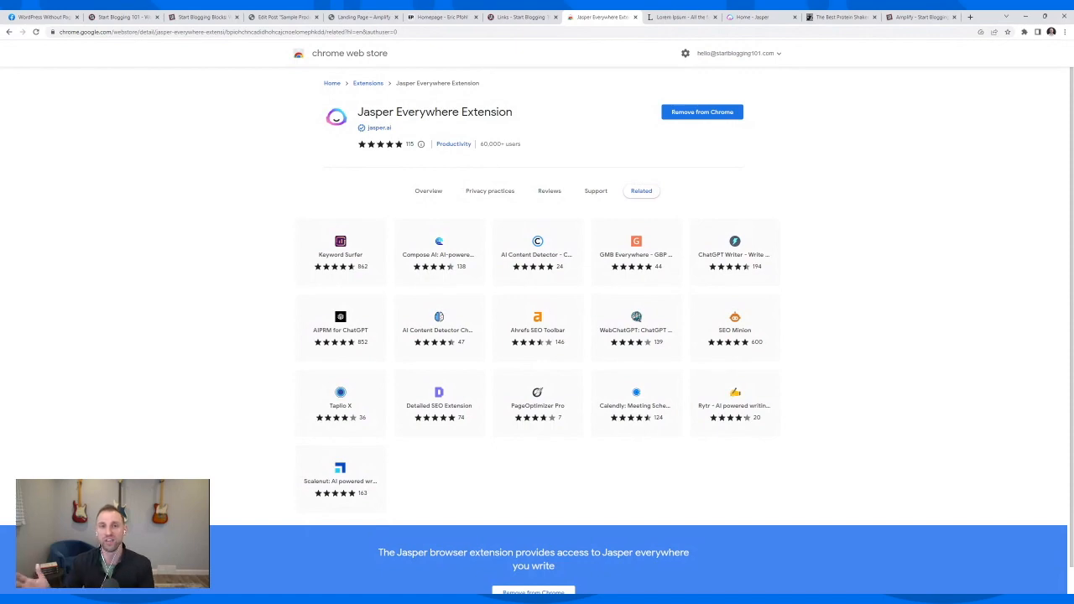
left_click(285, 17)
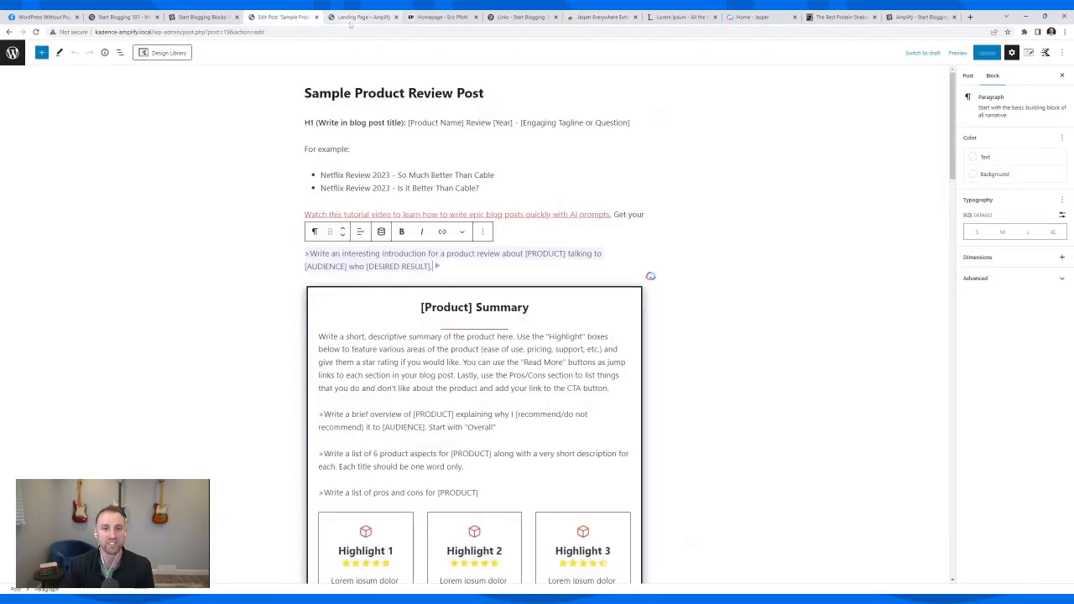
left_click(351, 22)
left_click(293, 24)
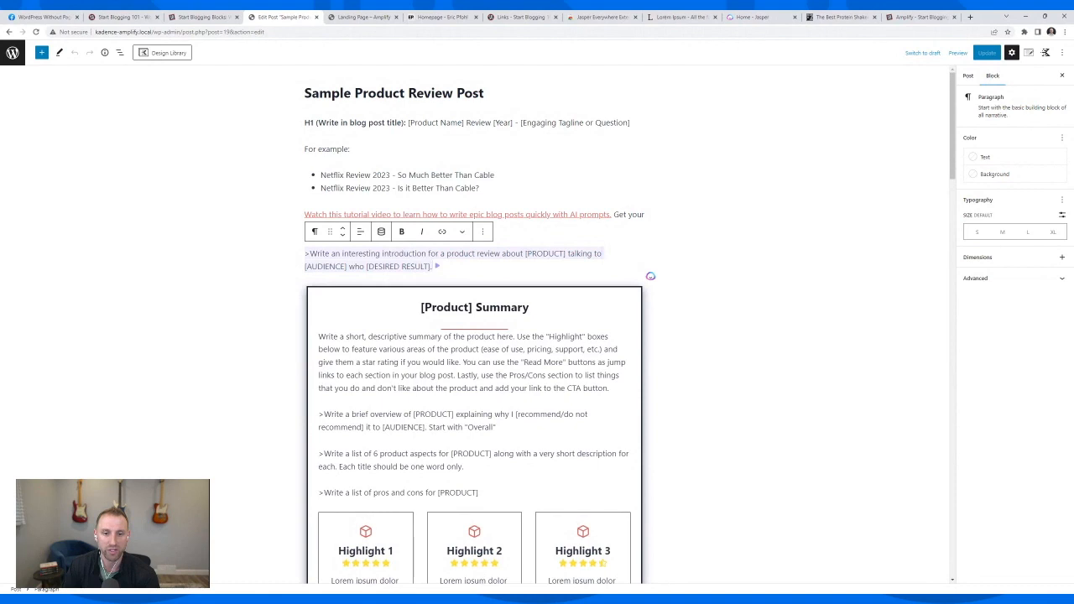
Fill the introduction prompt's placeholders with "the Kadence theme", "bloggers" and "want to start a blog", and run the prompt with Jasper
mouse_move(526, 253)
left_mouse_down()
mouse_move(565, 253)
mouse_move(525, 254)
left_mouse_up()
type("the Kadence theme")
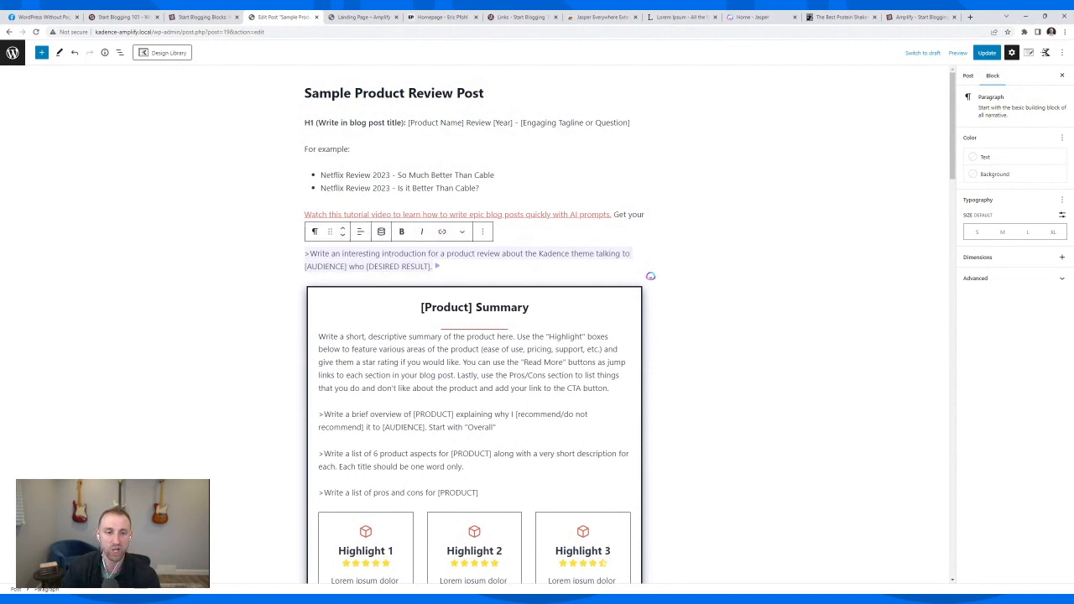
left_click_drag(347, 266, 306, 266)
type("bloggers")
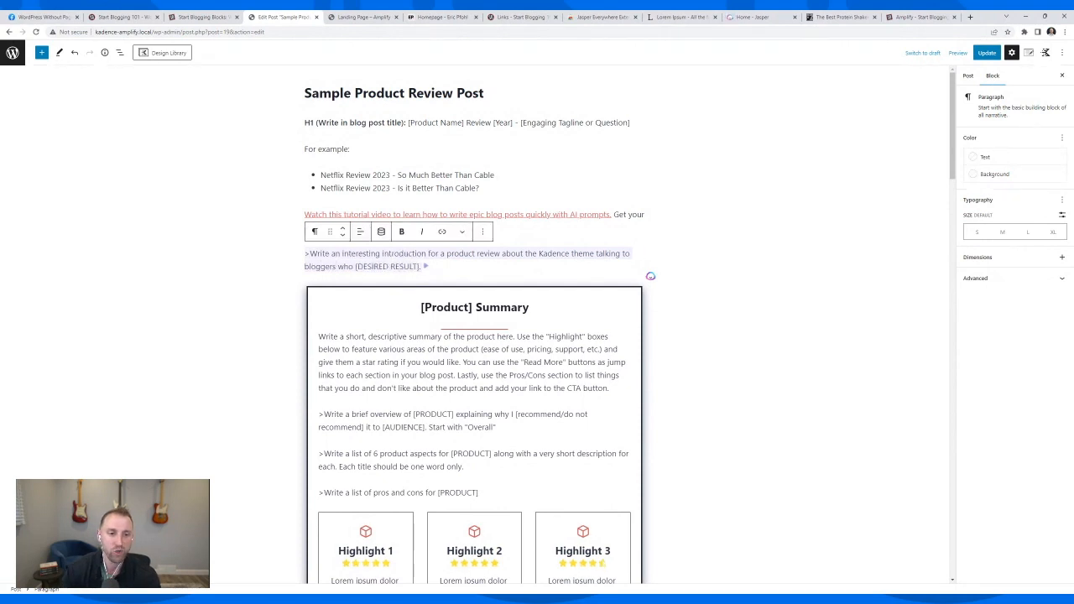
left_click_drag(355, 266, 422, 266)
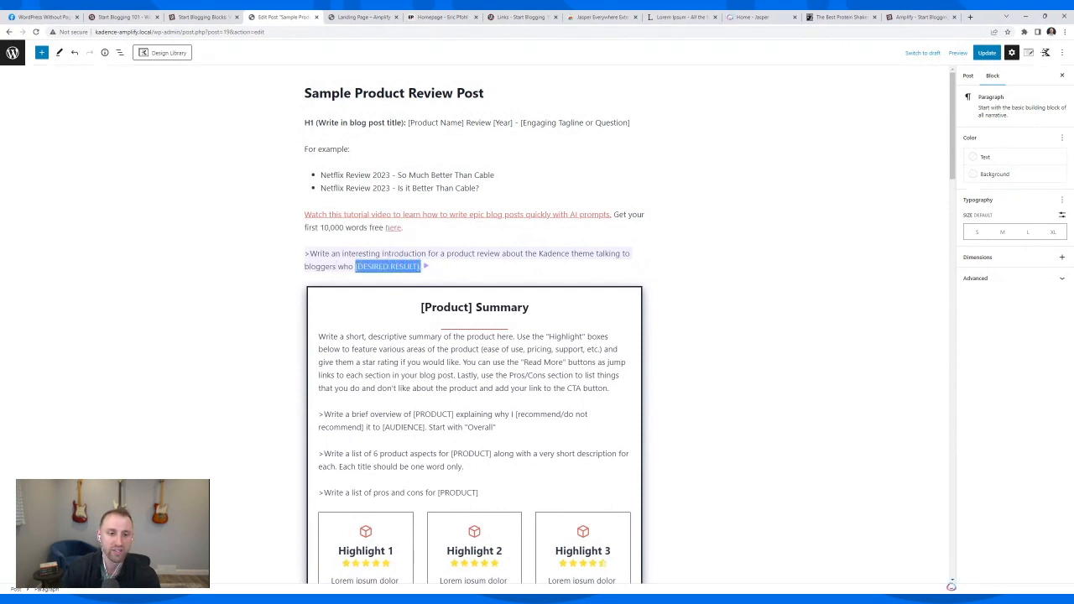
type("w")
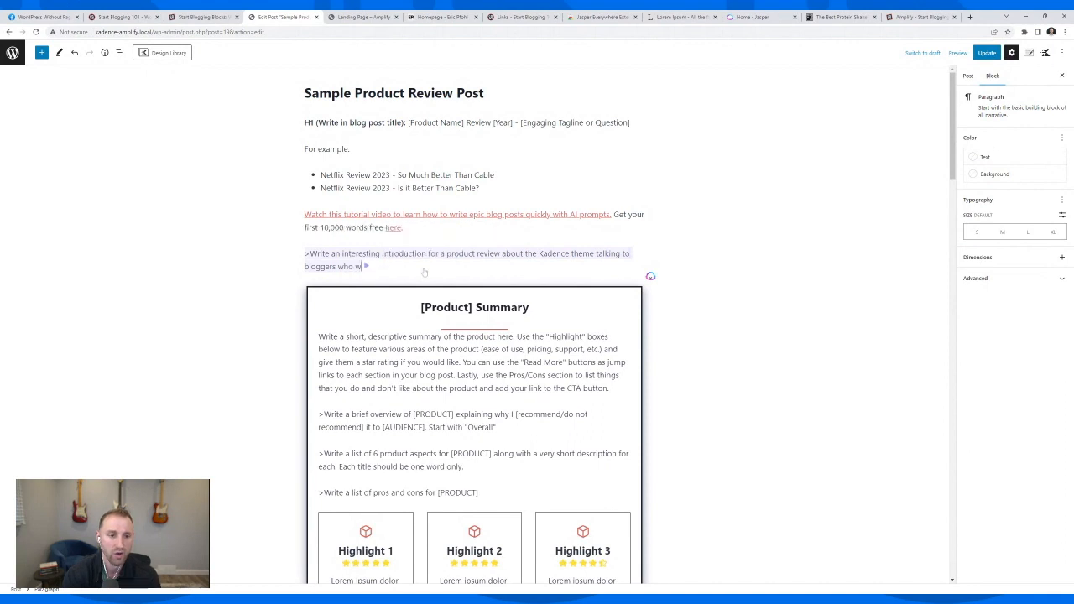
type("ant to start a blog")
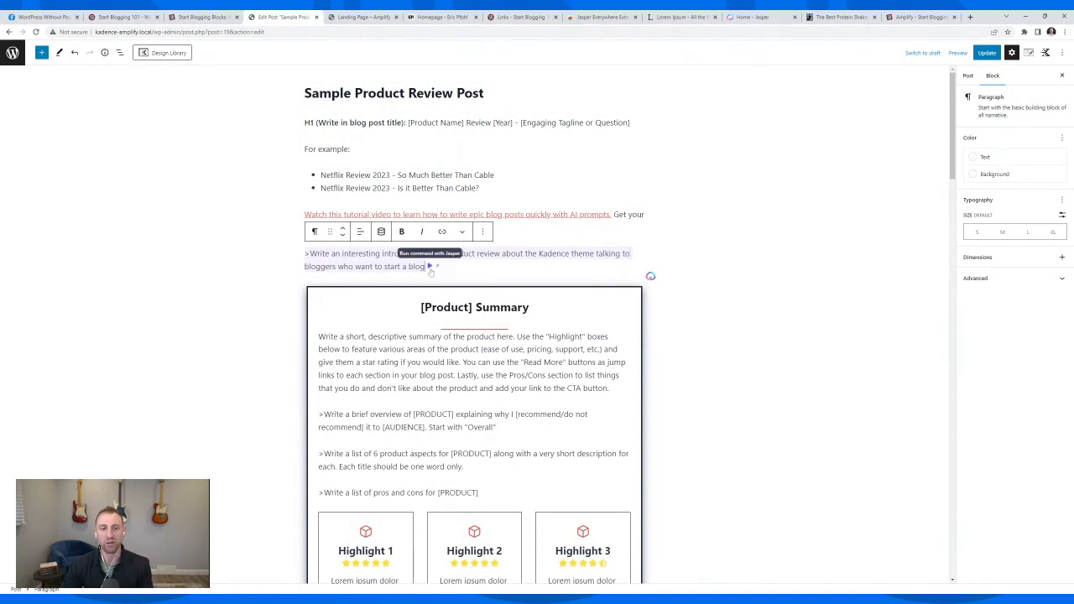
left_click(429, 267)
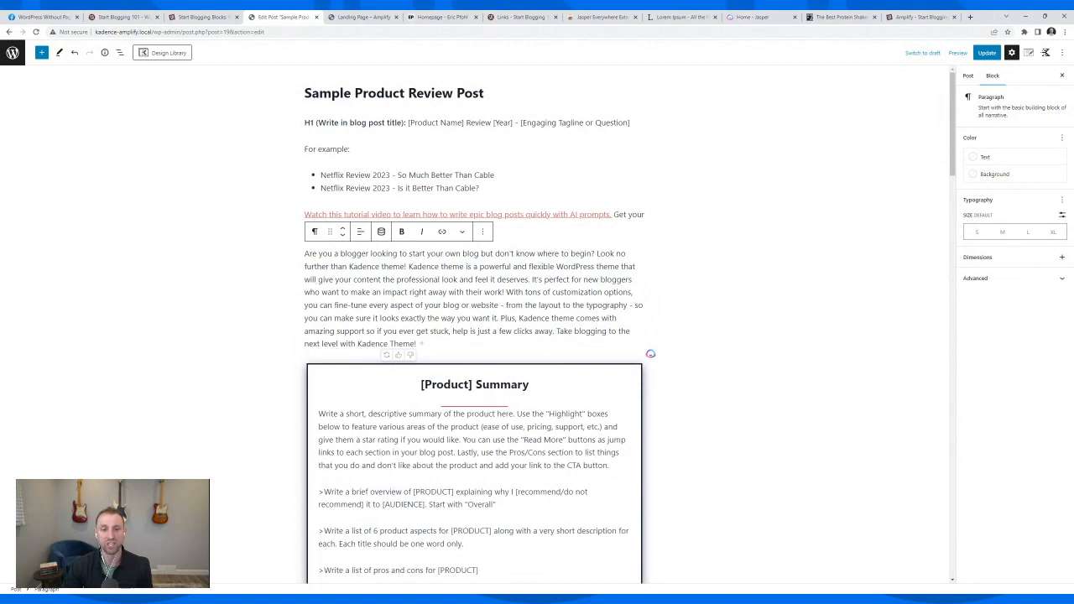
Review the generated introduction, the product summary prompts and the six highlight boxes below them
scroll(629, 324, "down", 1)
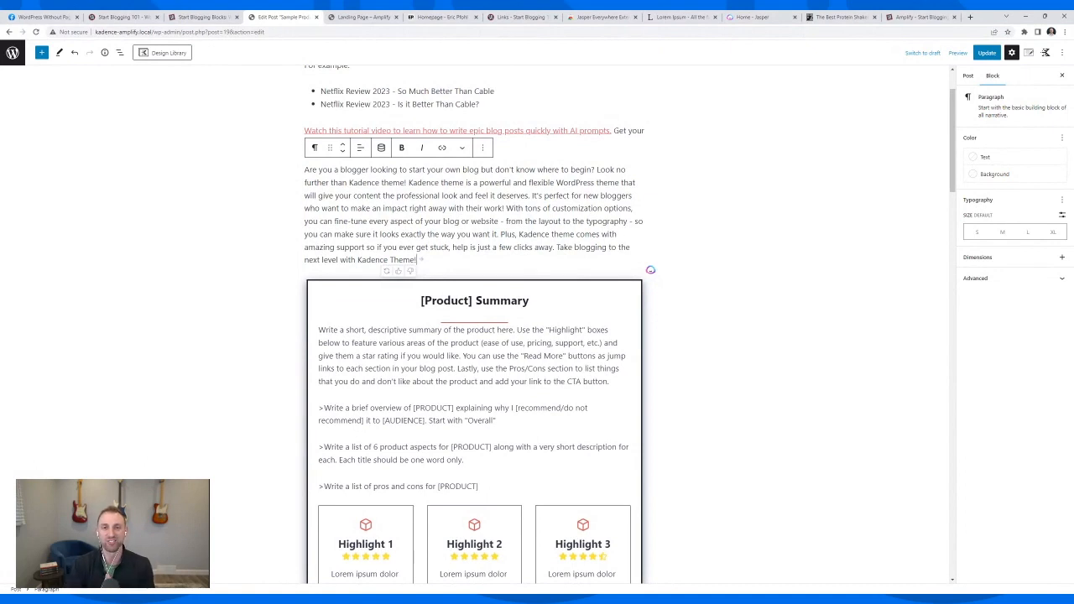
scroll(461, 267, "down", 1)
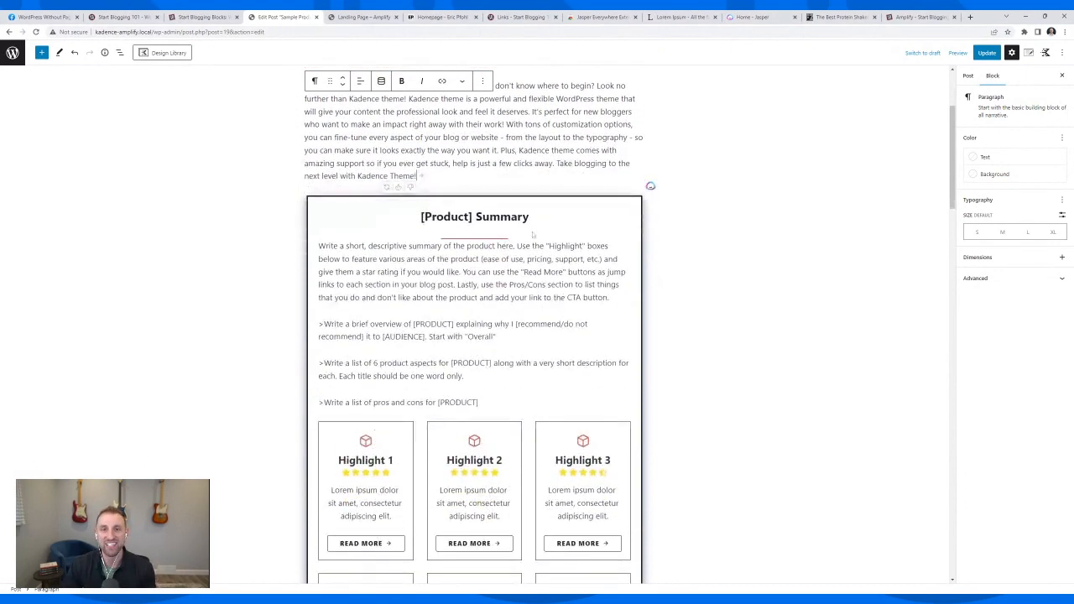
scroll(461, 267, "down", 1)
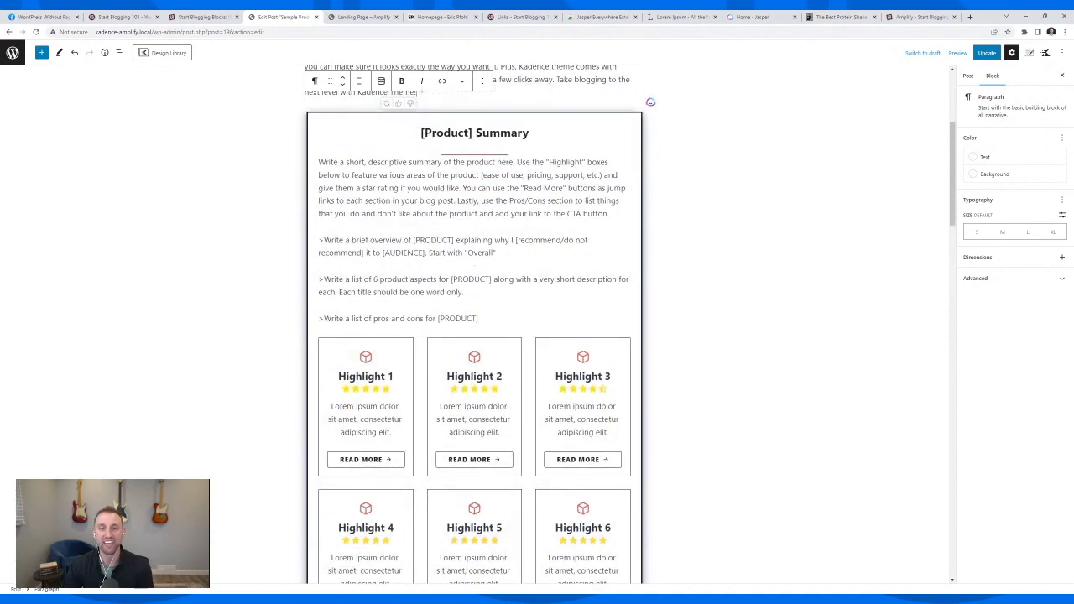
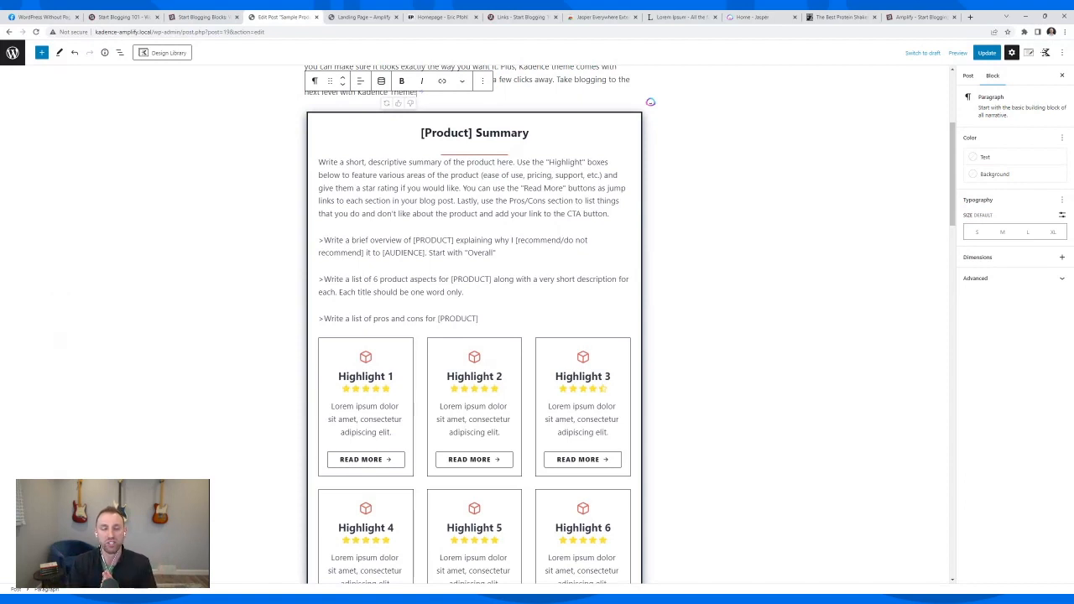
scroll(474, 319, "up", 3)
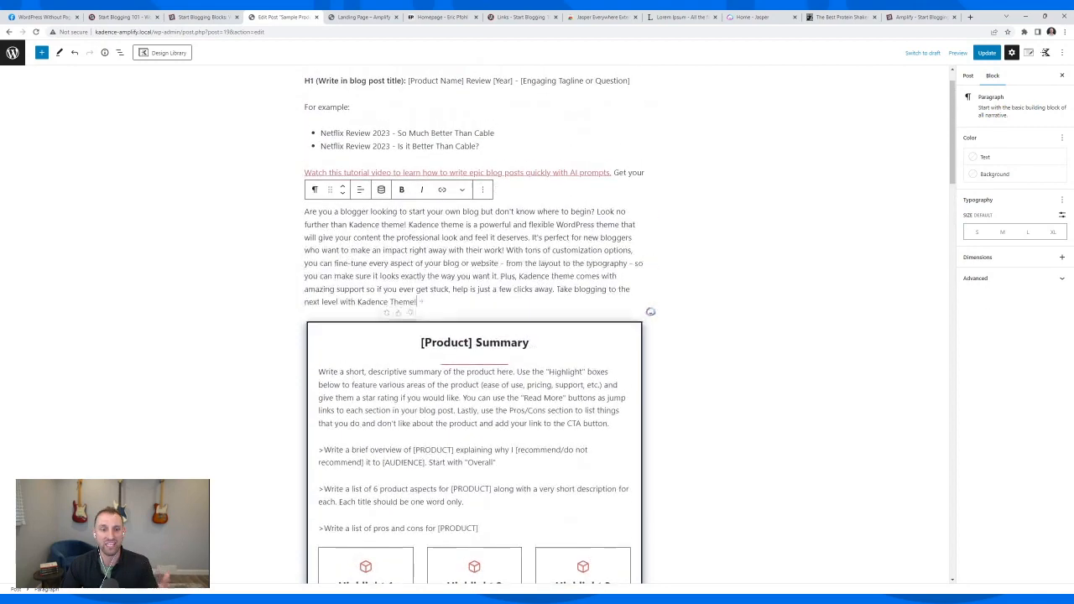
scroll(474, 271, "down", 2)
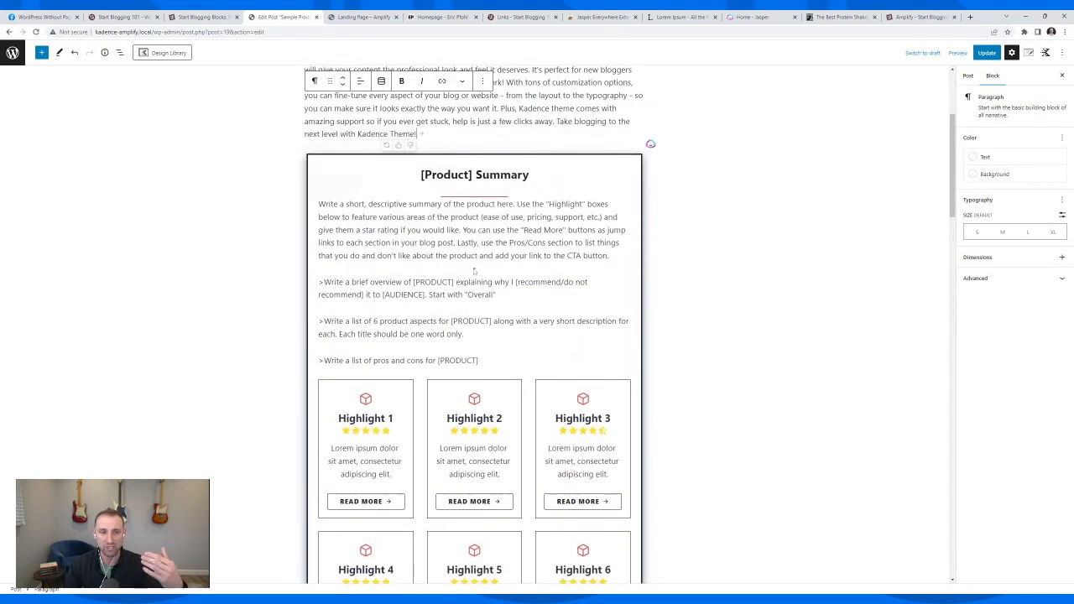
scroll(475, 263, "down", 2)
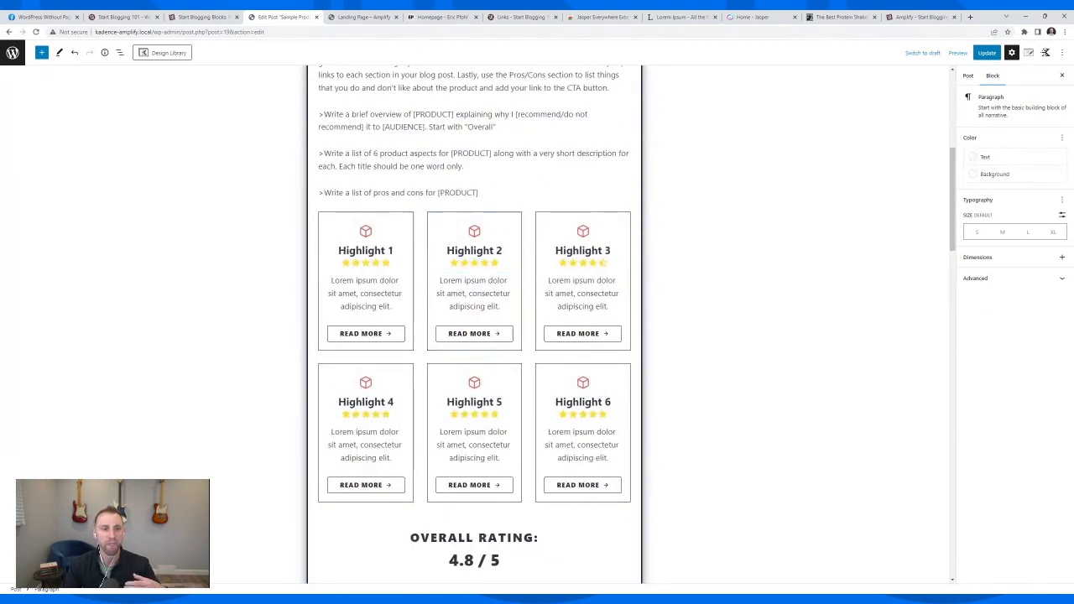
scroll(447, 185, "down", 1)
scroll(462, 168, "down", 2)
scroll(477, 141, "up", 2)
scroll(478, 141, "up", 2)
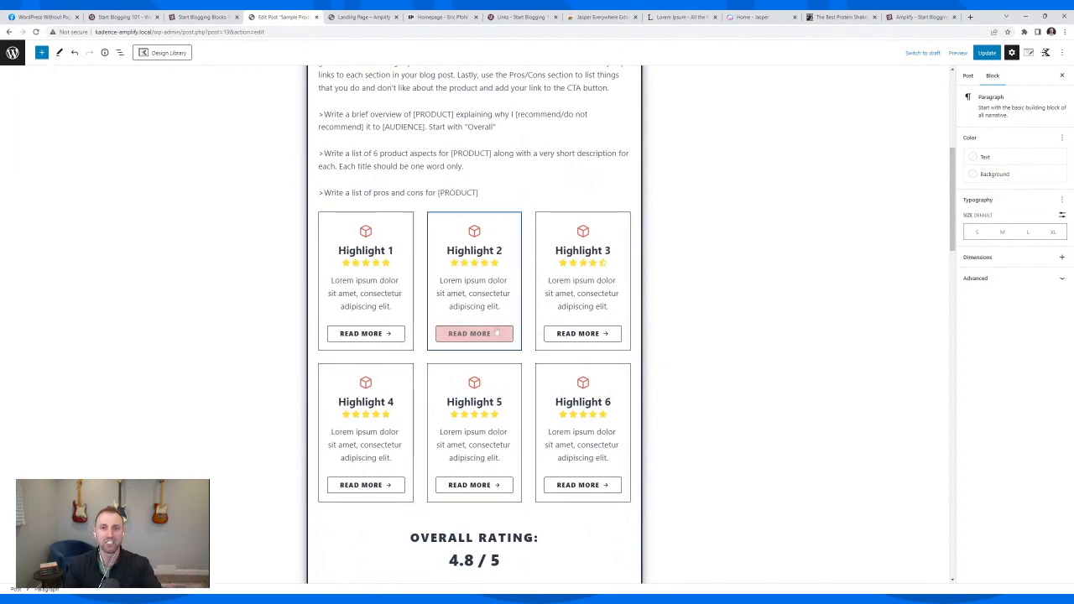
Review the sample product review's pros and cons, table of contents and section prompts down to the FAQ, returning to the introduction
scroll(495, 340, "down", 1)
scroll(498, 330, "down", 15)
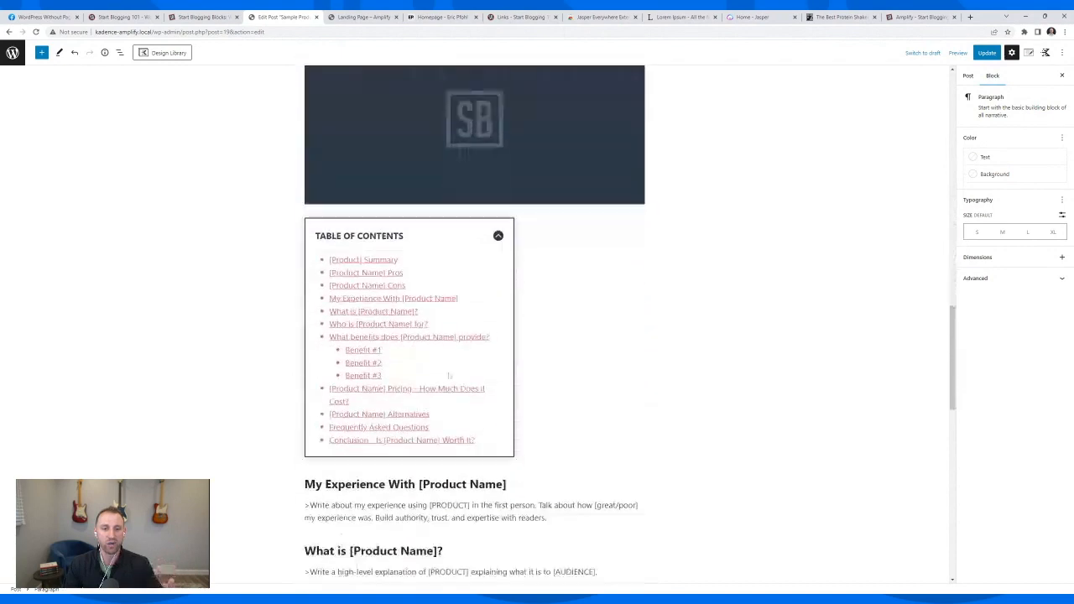
scroll(470, 335, "down", 3)
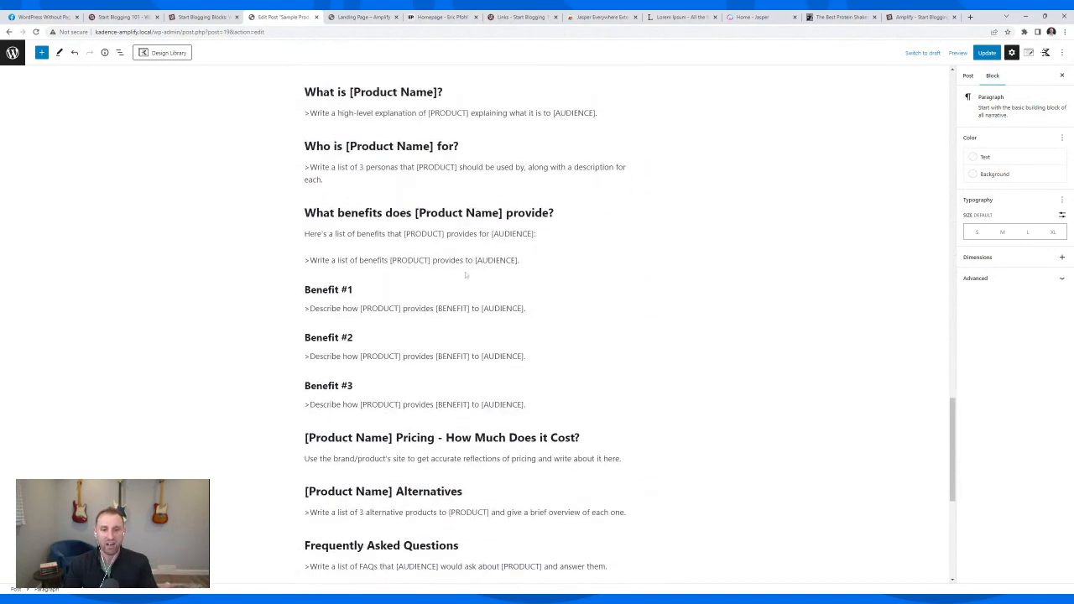
scroll(516, 272, "down", 1)
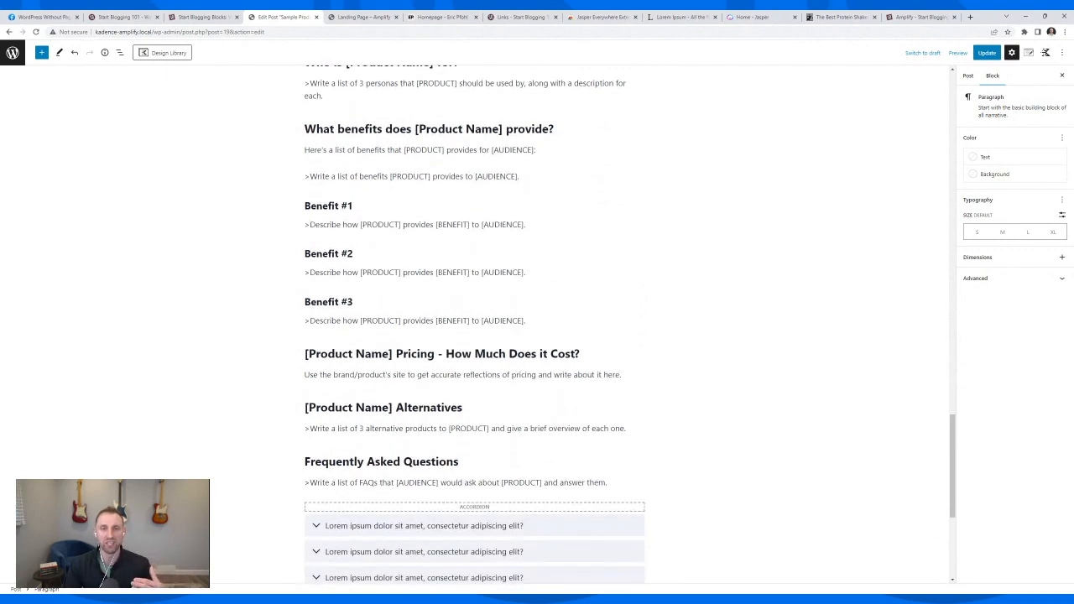
scroll(507, 287, "up", 15)
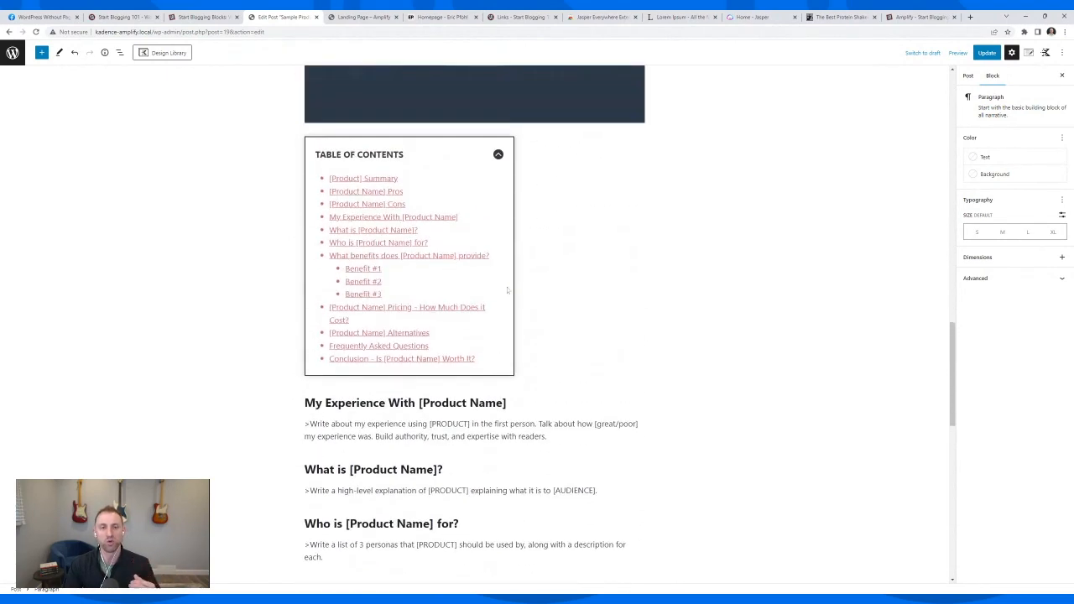
scroll(516, 306, "up", 3)
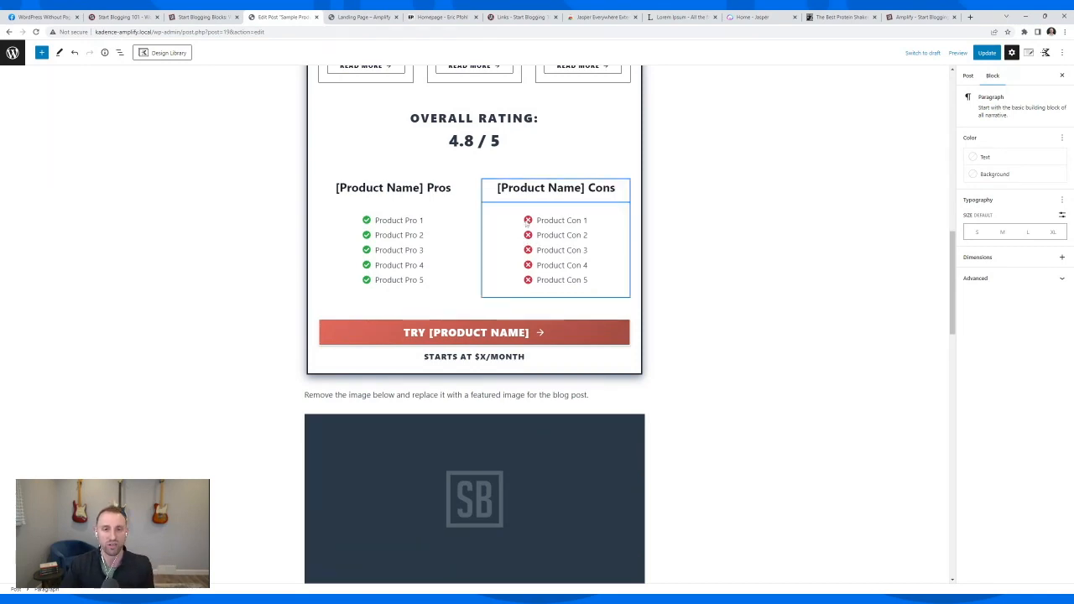
scroll(557, 210, "up", 3)
scroll(557, 202, "up", 4)
scroll(556, 201, "up", 3)
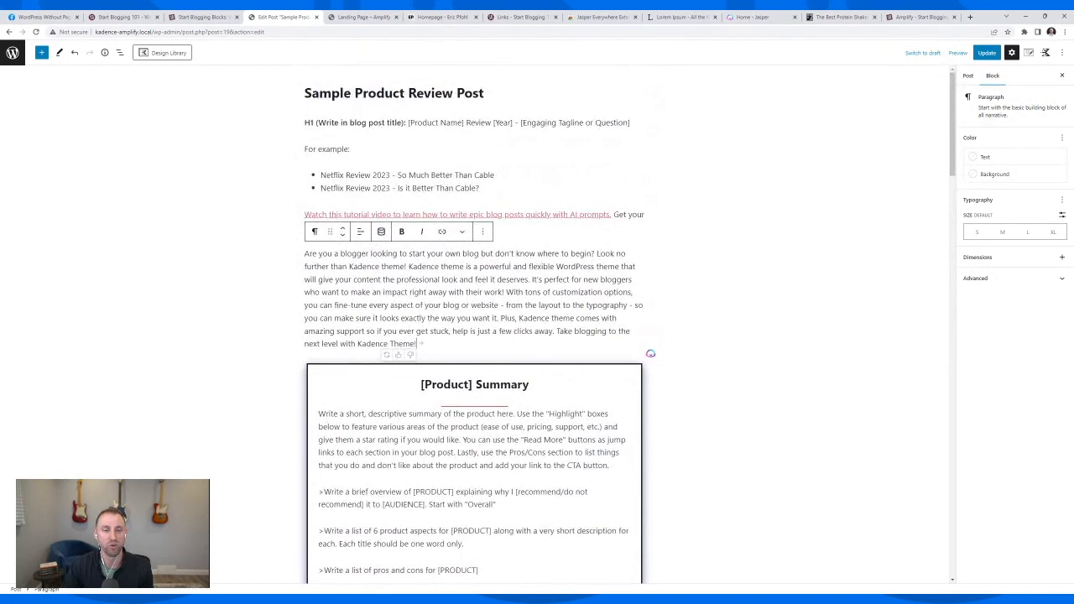
Create a new blog post titled "5 Best WordPress Theme for Bloggers"
left_click(651, 157)
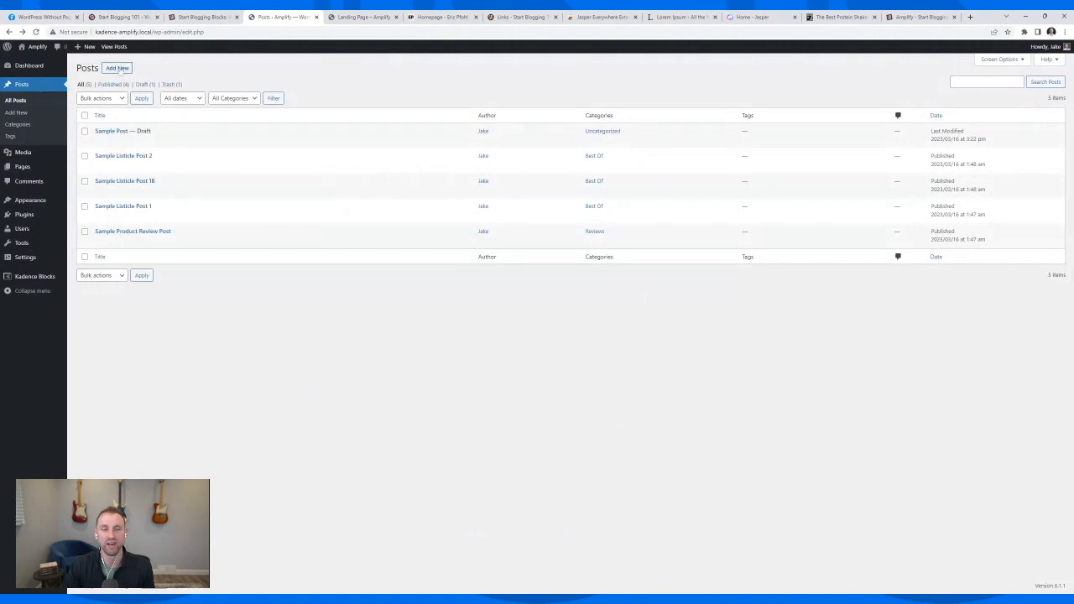
left_click(119, 69)
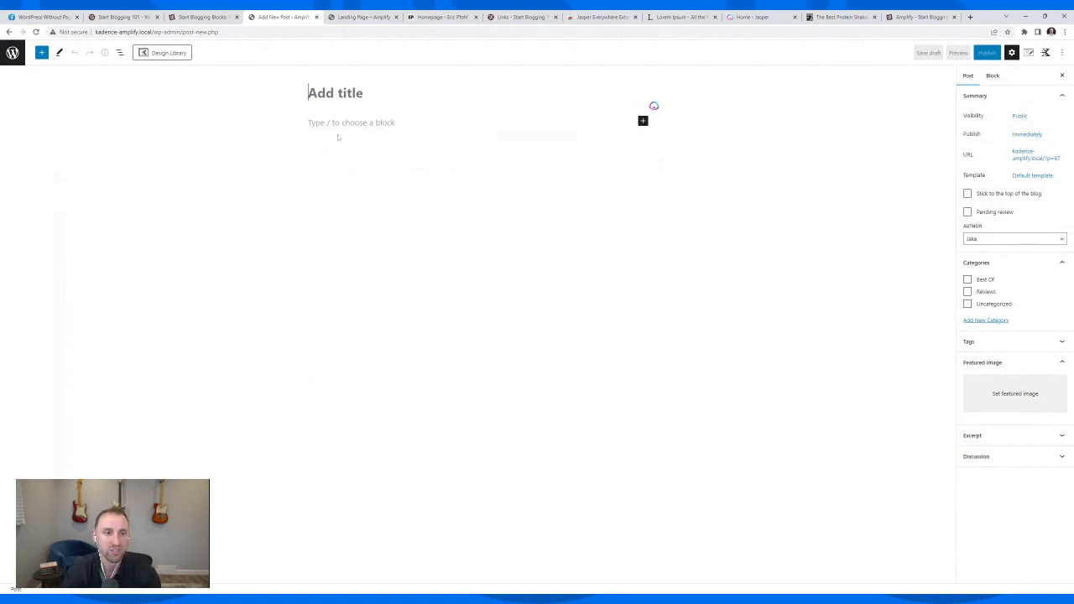
type("5 Best ")
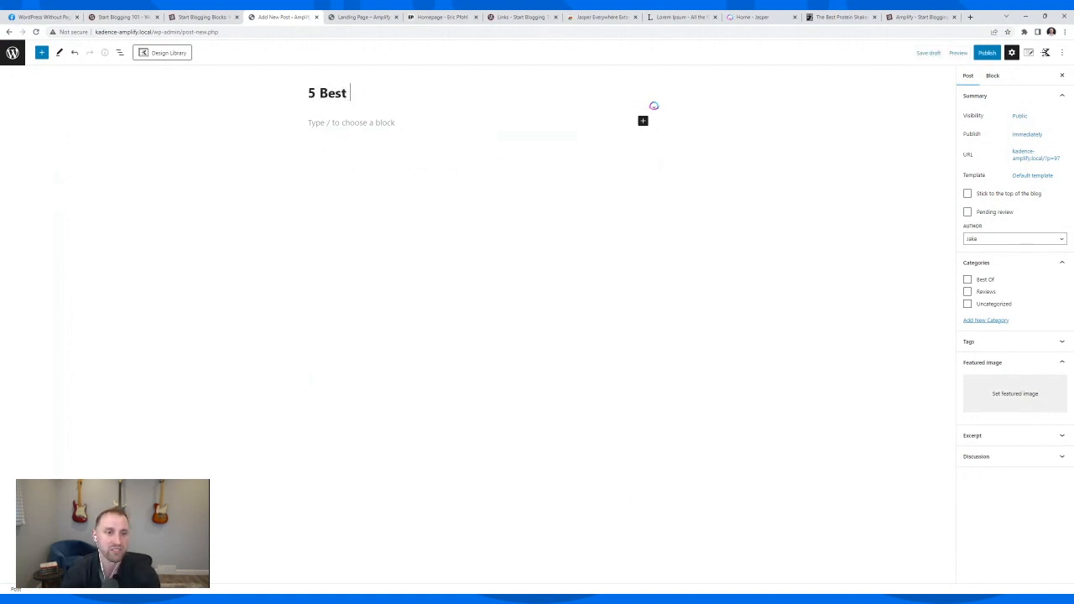
type("WordPress Theme ")
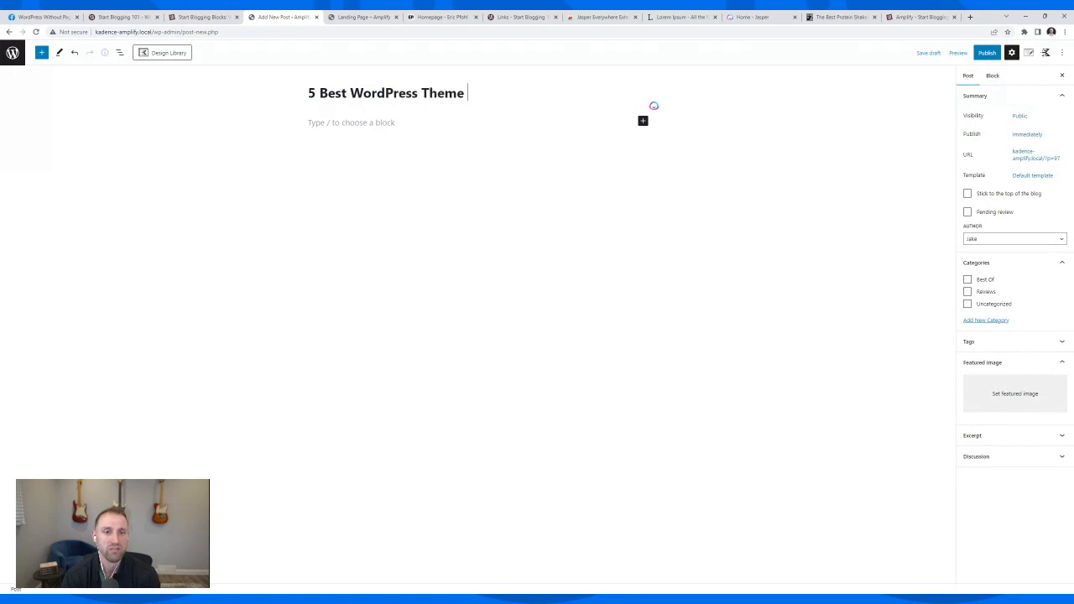
type("for Bloggers")
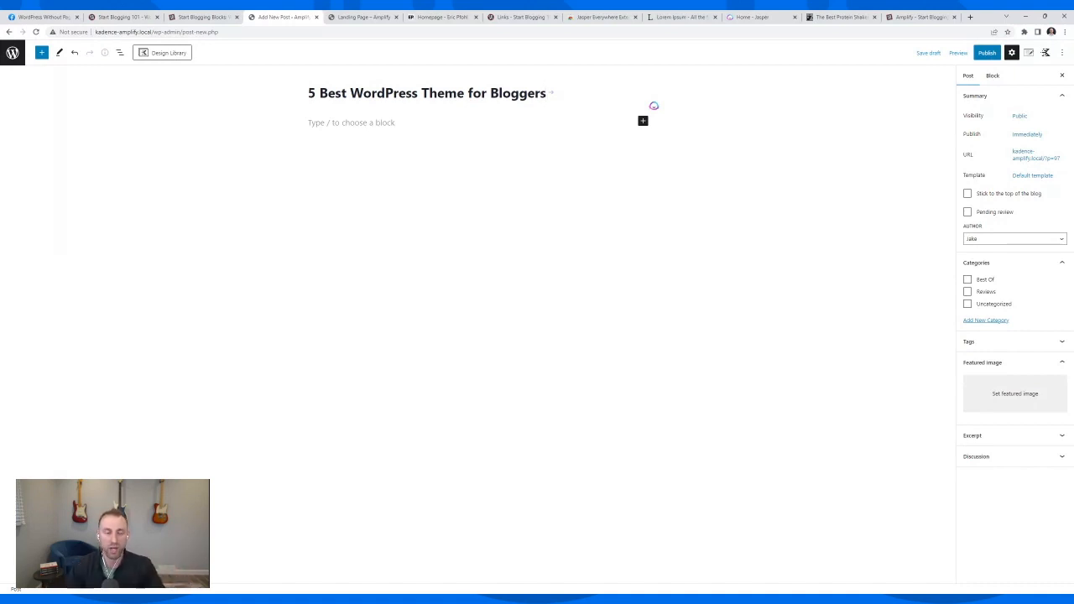
left_click(654, 132)
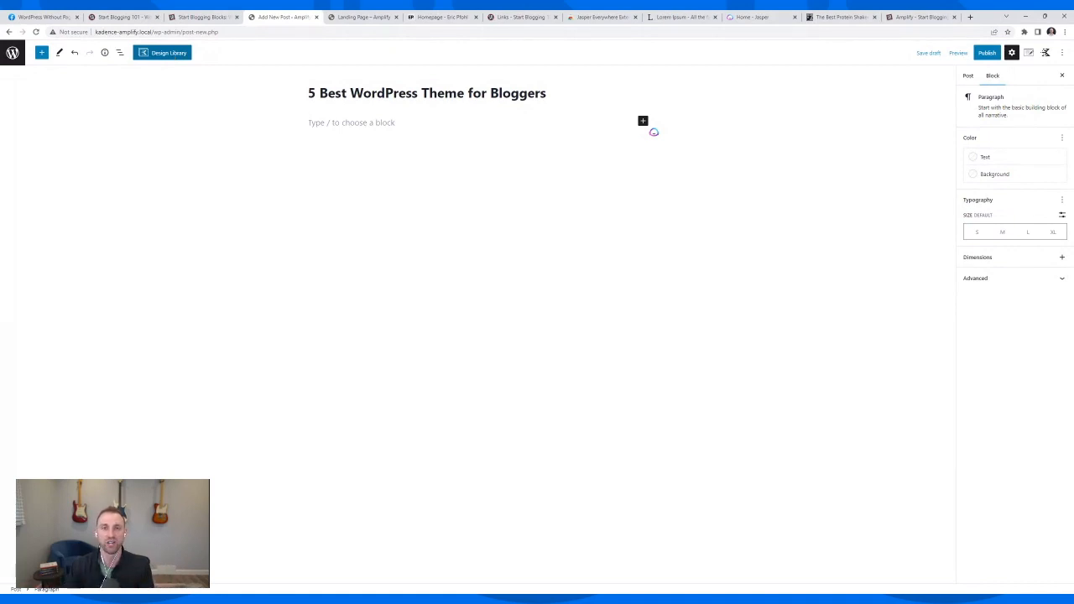
Insert the Listicle Post 2 (AI) template from the Design Library's Blog Post Outlines into the new post
left_click(168, 56)
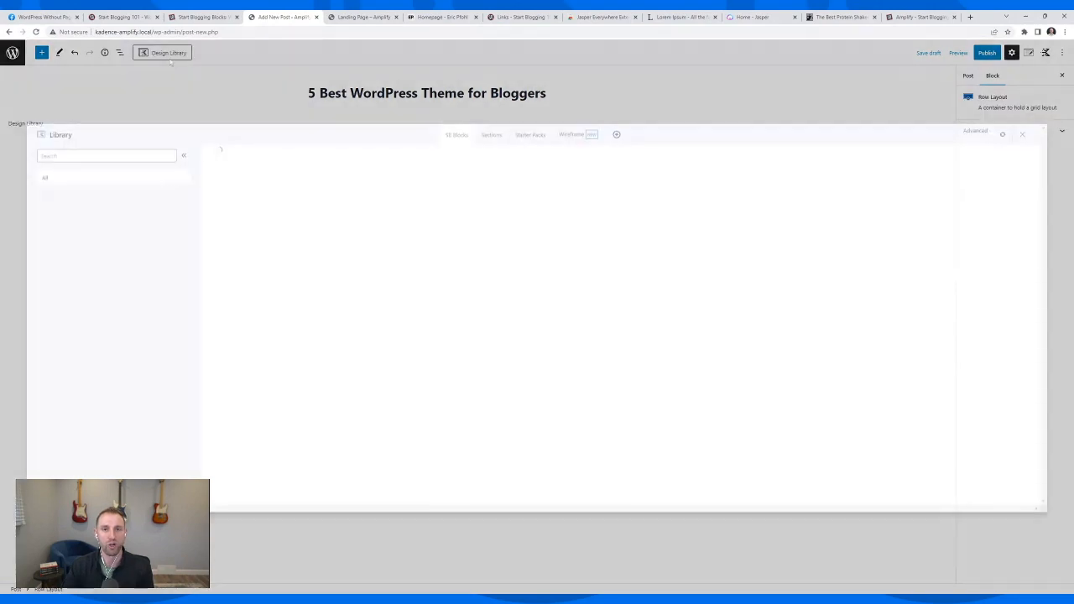
scroll(98, 381, "down", 5)
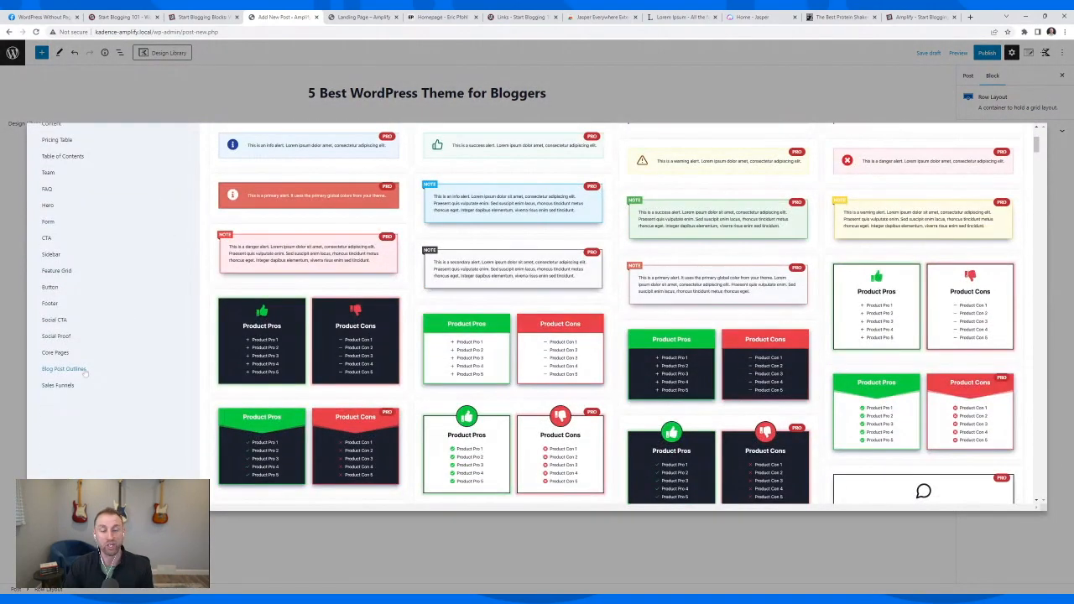
left_click(84, 373)
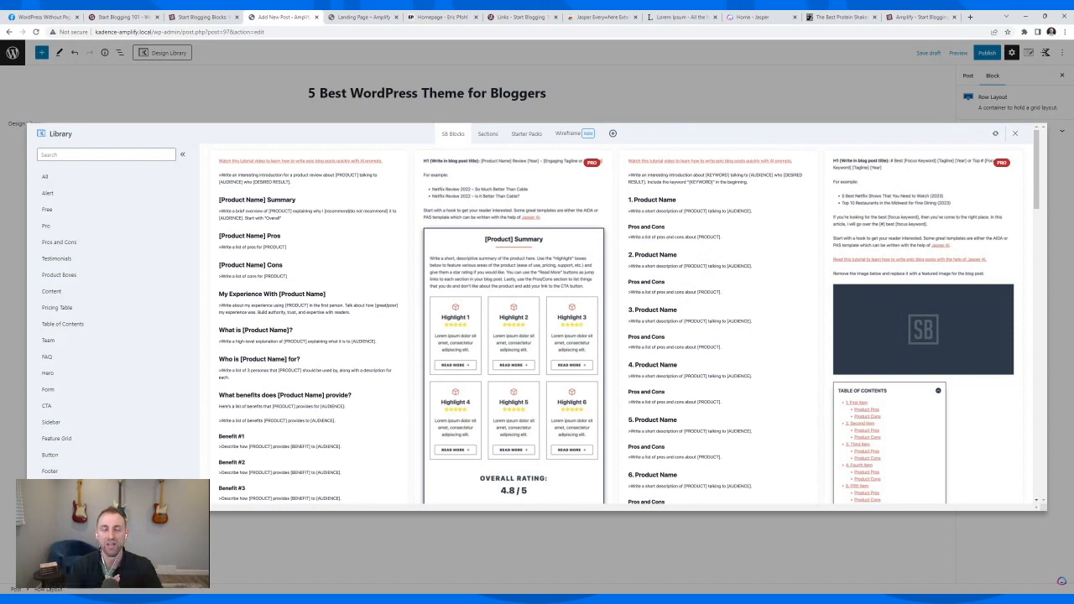
scroll(804, 274, "down", 6)
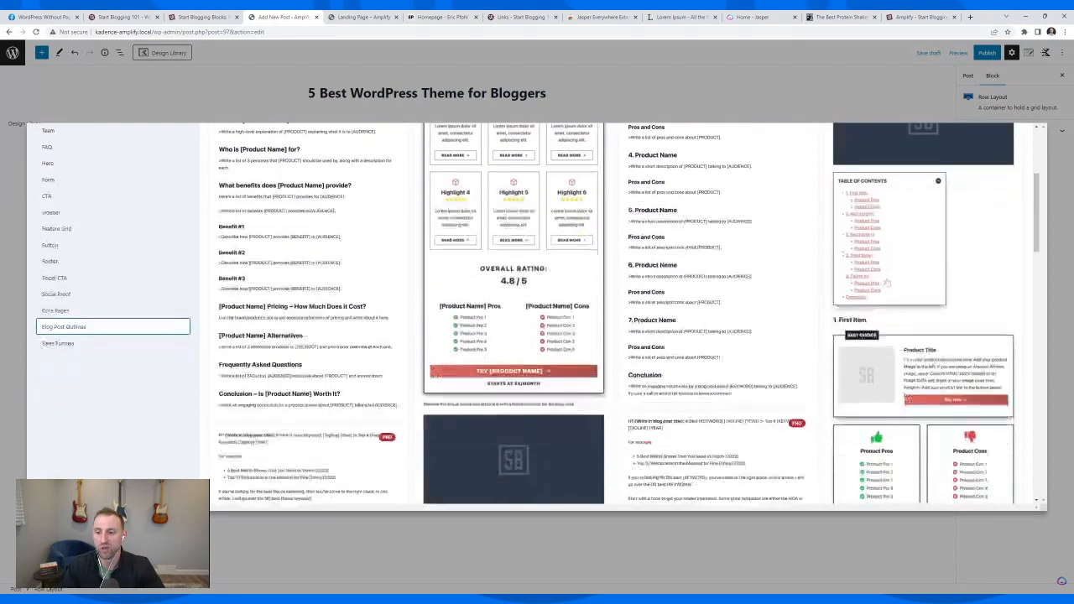
scroll(804, 274, "down", 8)
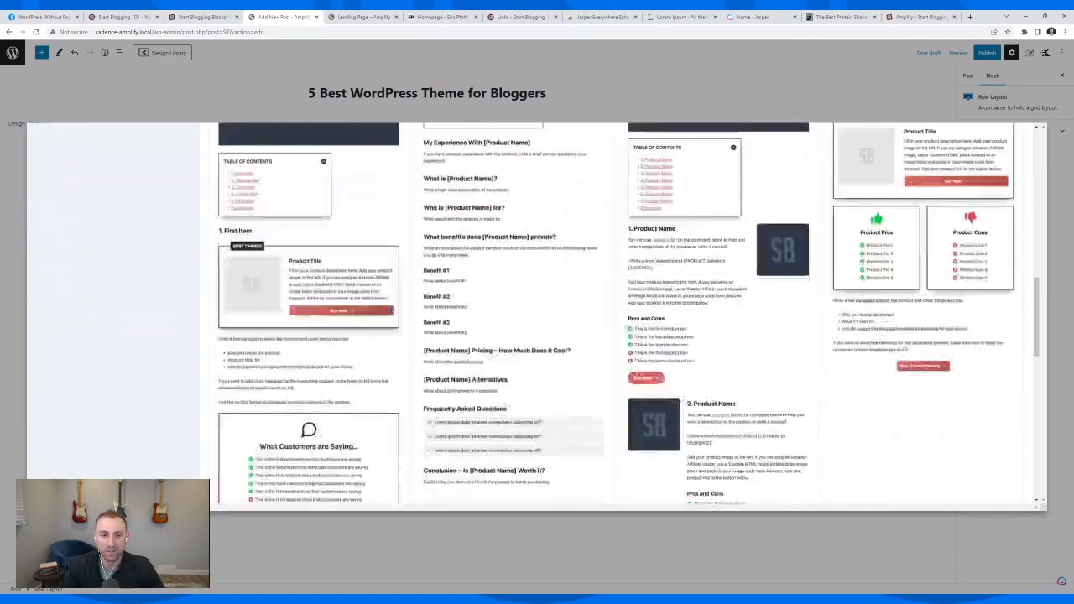
scroll(562, 348, "down", 6)
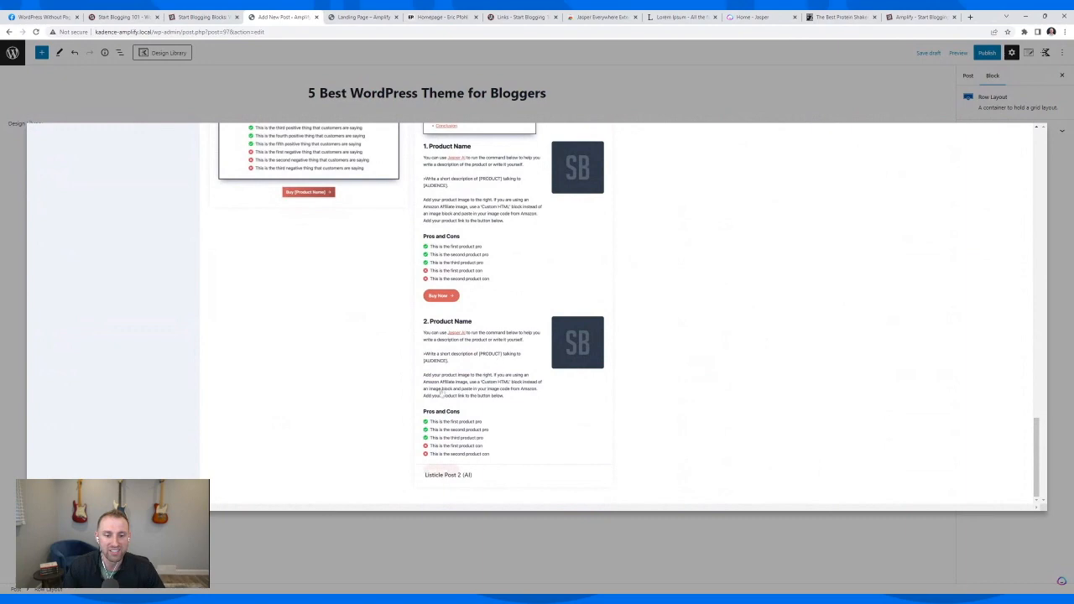
scroll(524, 353, "up", 3)
left_click(549, 353)
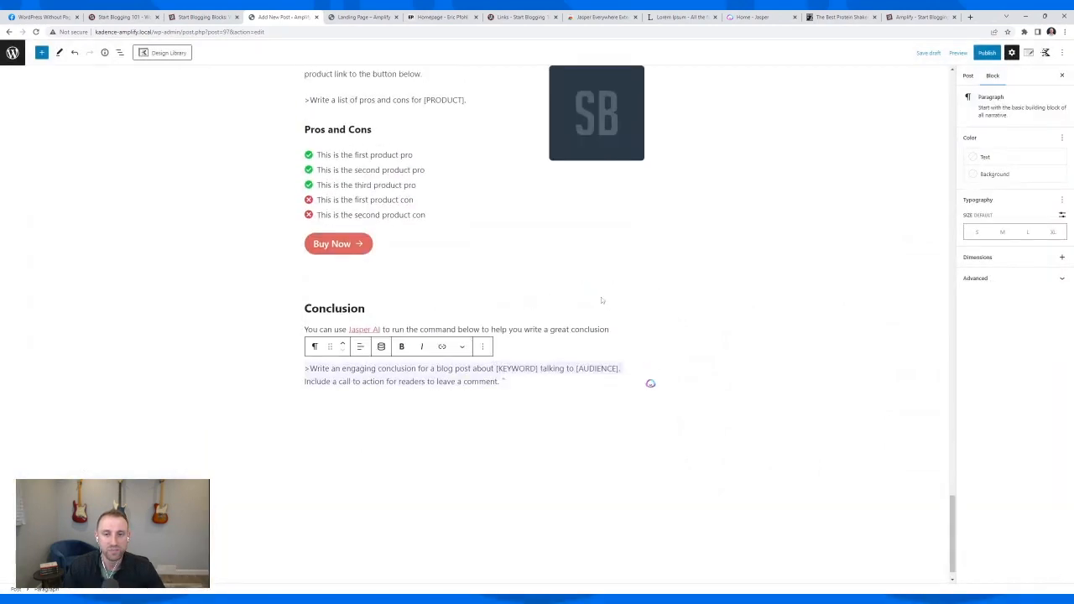
Examine the inserted listicle outline from its introduction prompt and table of contents through the first product sections
scroll(602, 300, "up", 6)
left_click_drag(953, 451, 924, 94)
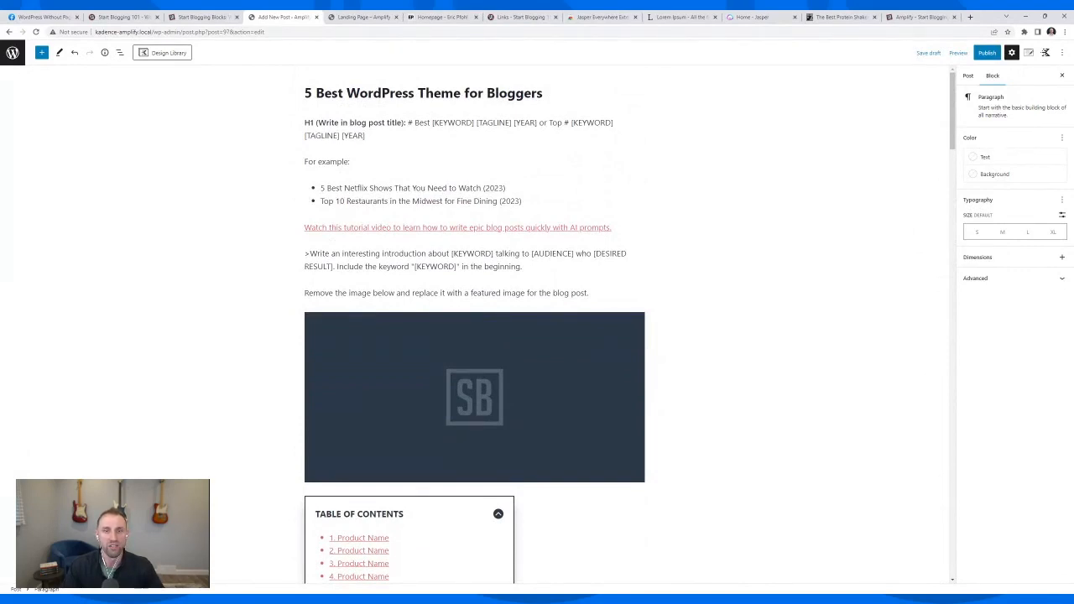
scroll(378, 183, "down", 1)
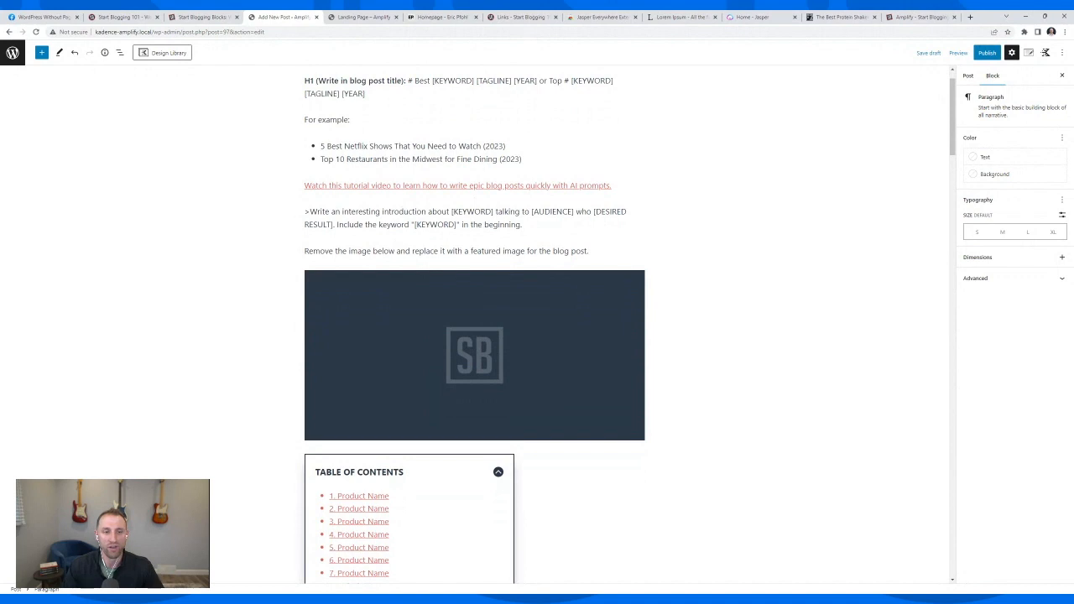
left_click(306, 214)
left_click_drag(304, 222, 651, 234)
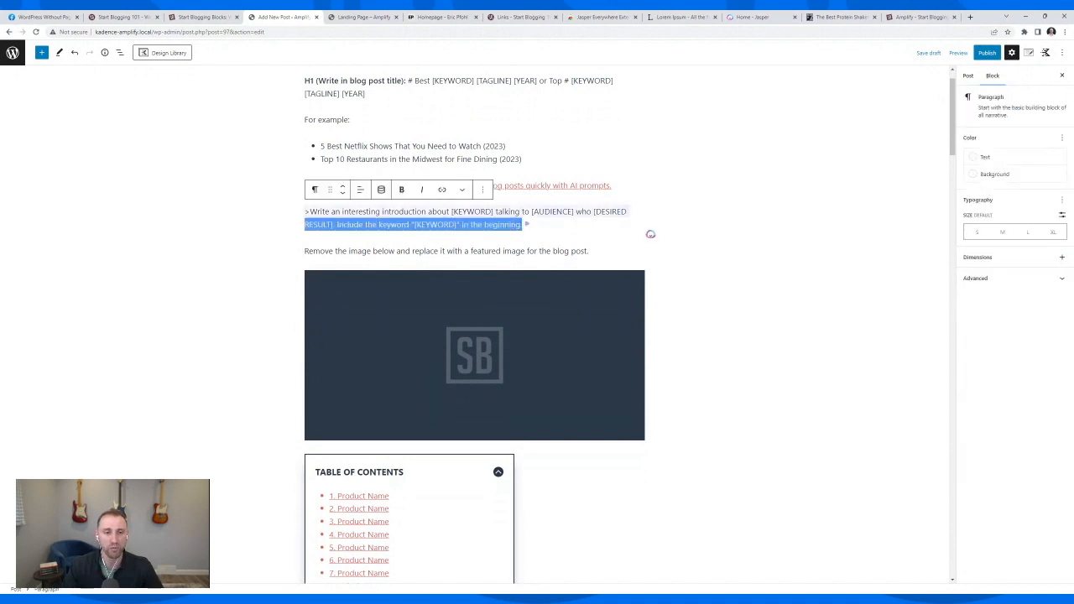
scroll(650, 235, "down", 8)
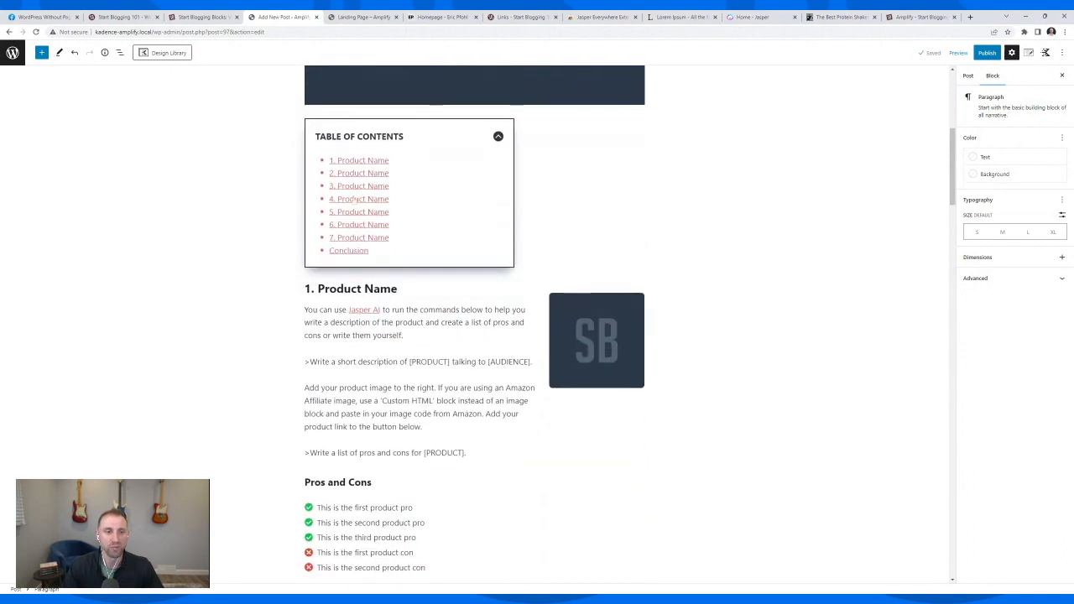
scroll(412, 216, "down", 4)
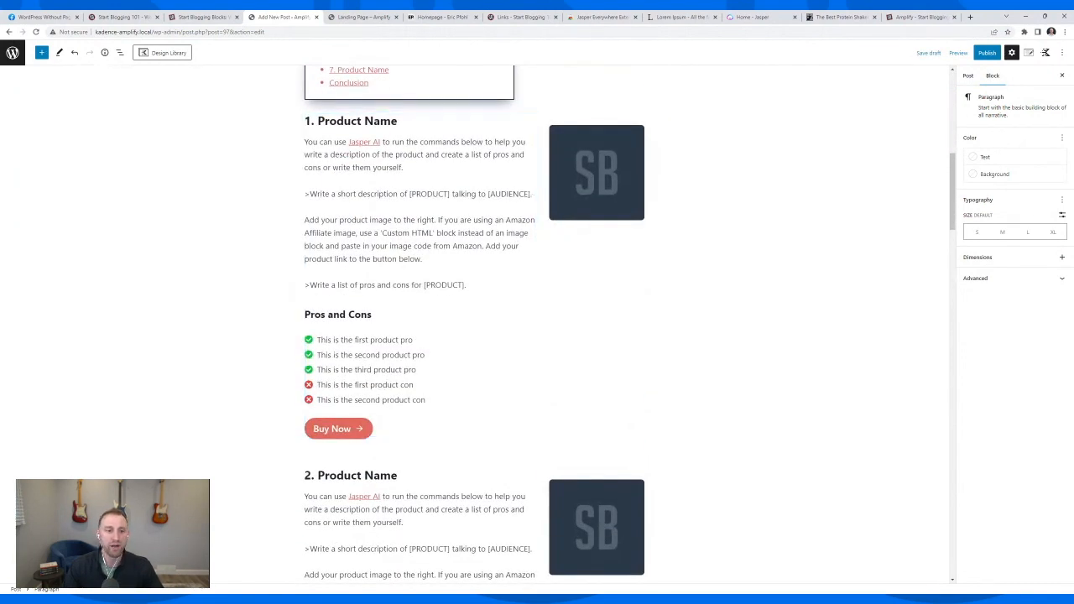
scroll(664, 282, "down", 2)
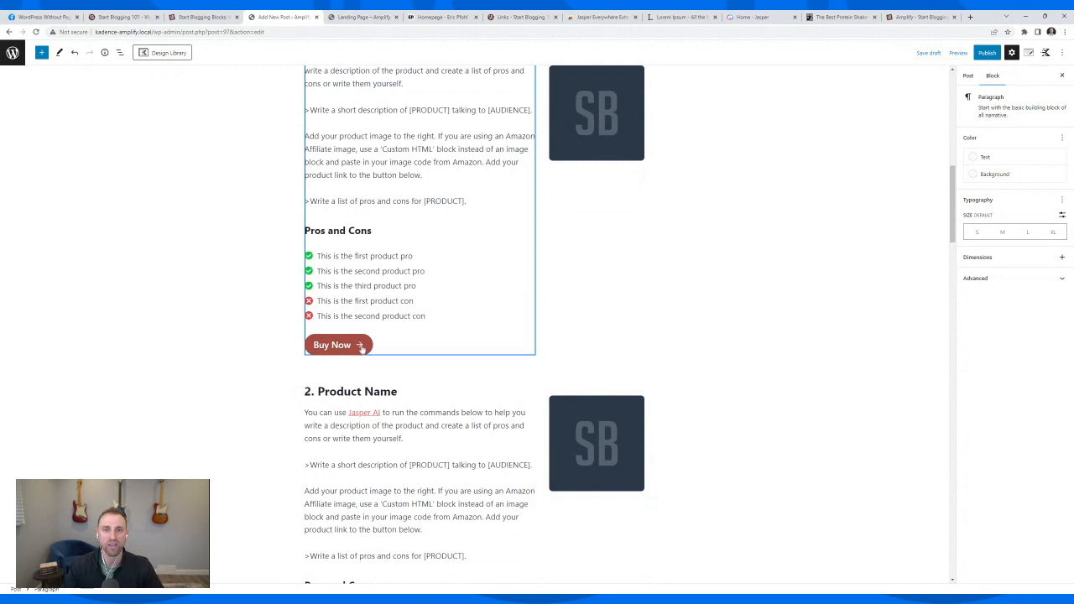
scroll(646, 252, "down", 1)
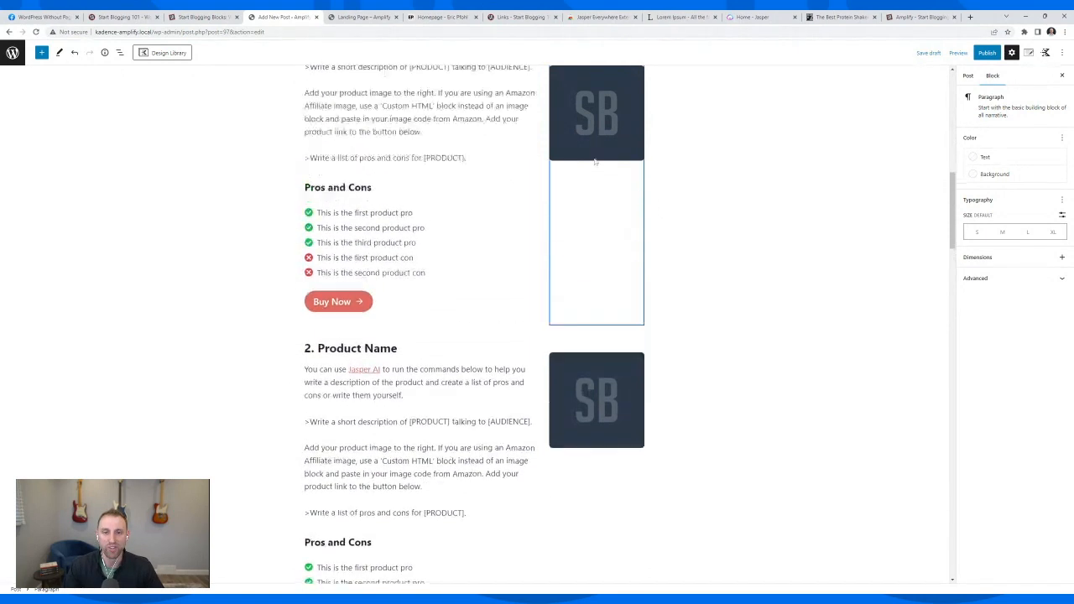
scroll(596, 162, "up", 2)
Preview the listicle post in a new tab and review the layout of its numbered product sections
left_click(960, 53)
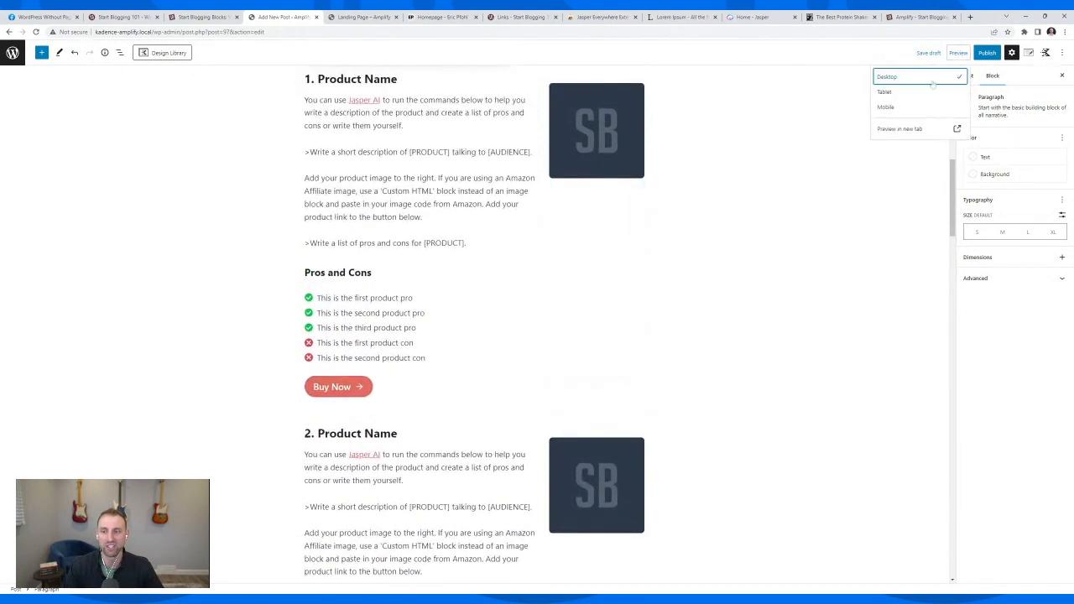
left_click(908, 127)
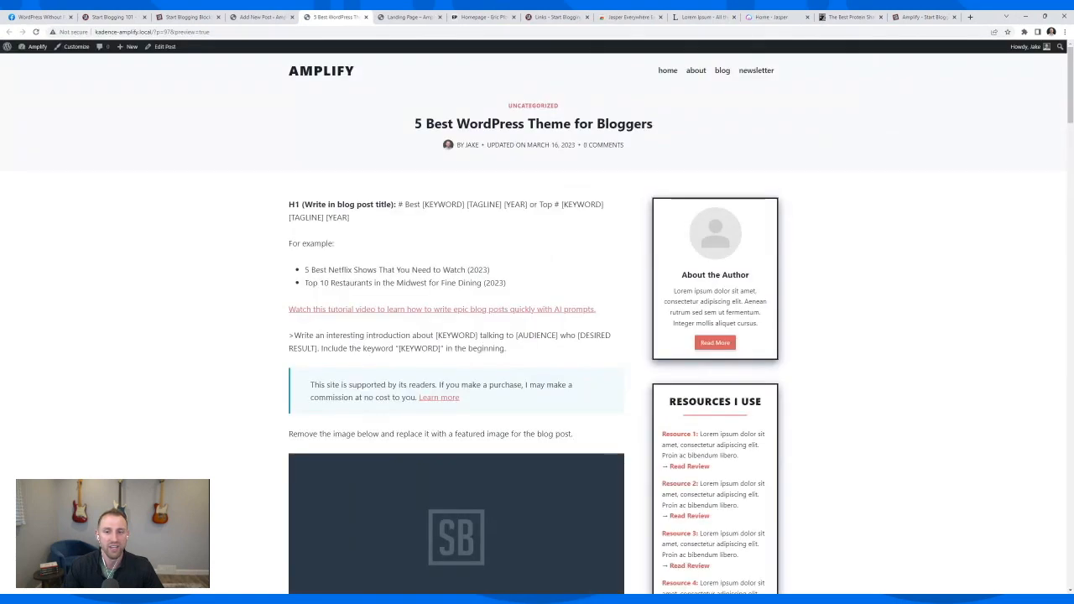
scroll(508, 285, "down", 6)
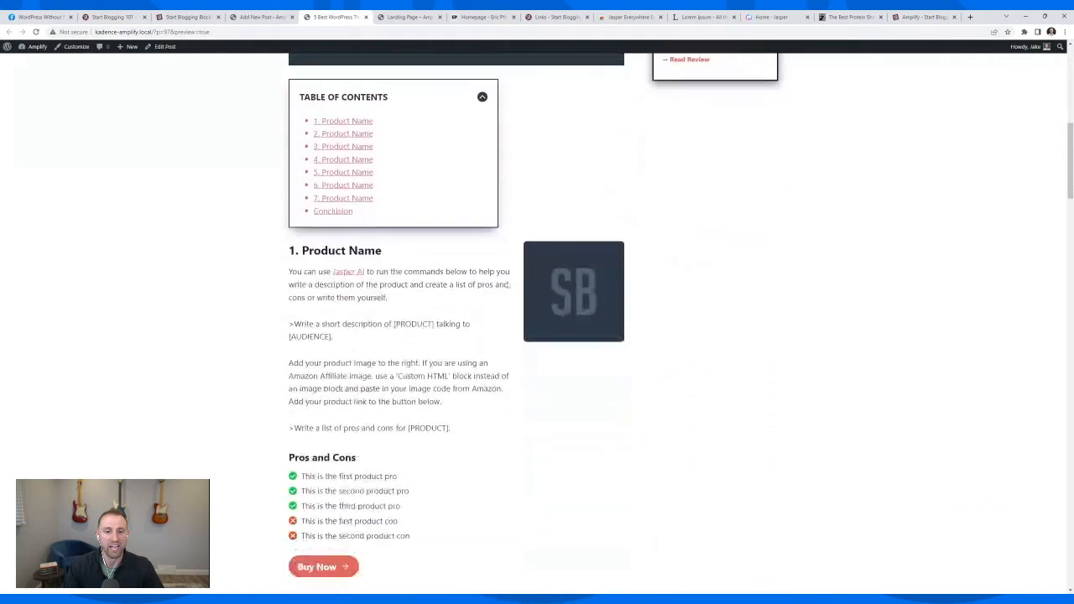
scroll(507, 285, "down", 3)
scroll(567, 122, "up", 2)
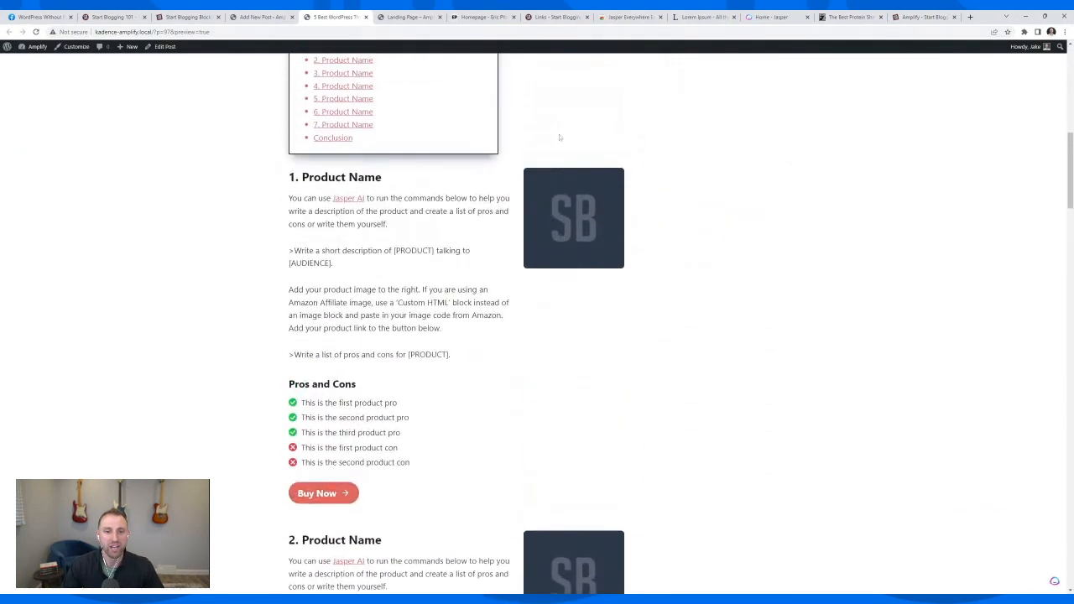
scroll(563, 193, "down", 1)
scroll(567, 204, "down", 3)
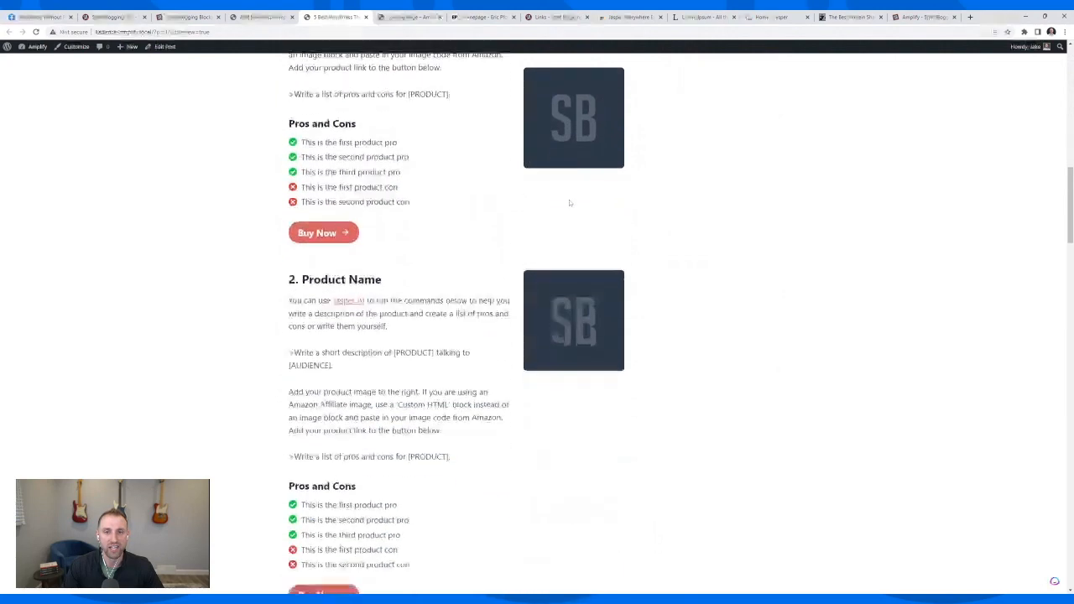
scroll(569, 203, "up", 4)
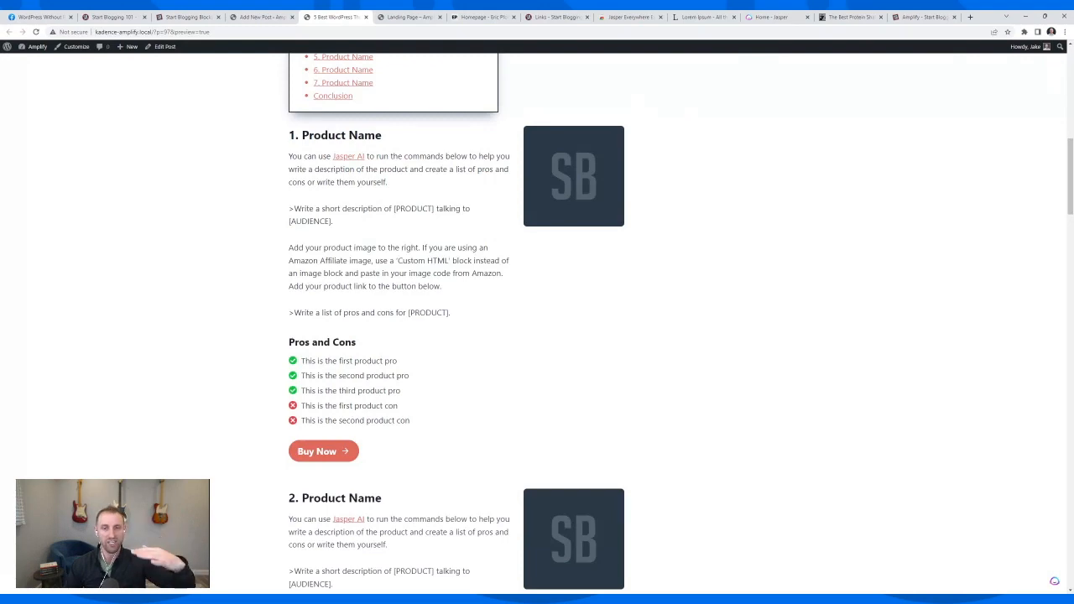
scroll(481, 237, "down", 5)
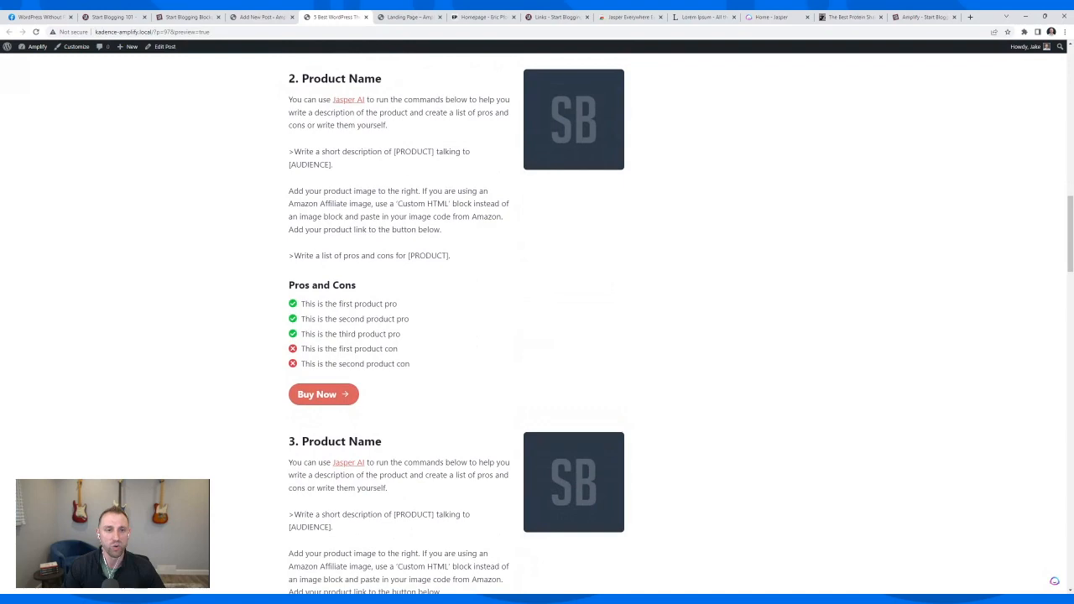
scroll(481, 236, "down", 3)
scroll(480, 231, "down", 5)
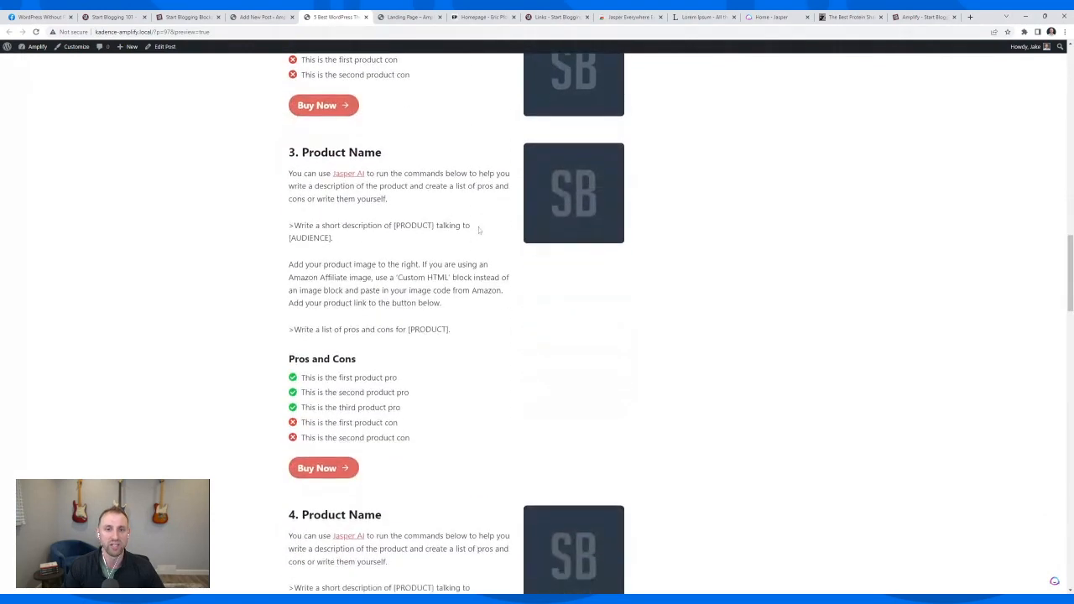
scroll(493, 272, "down", 10)
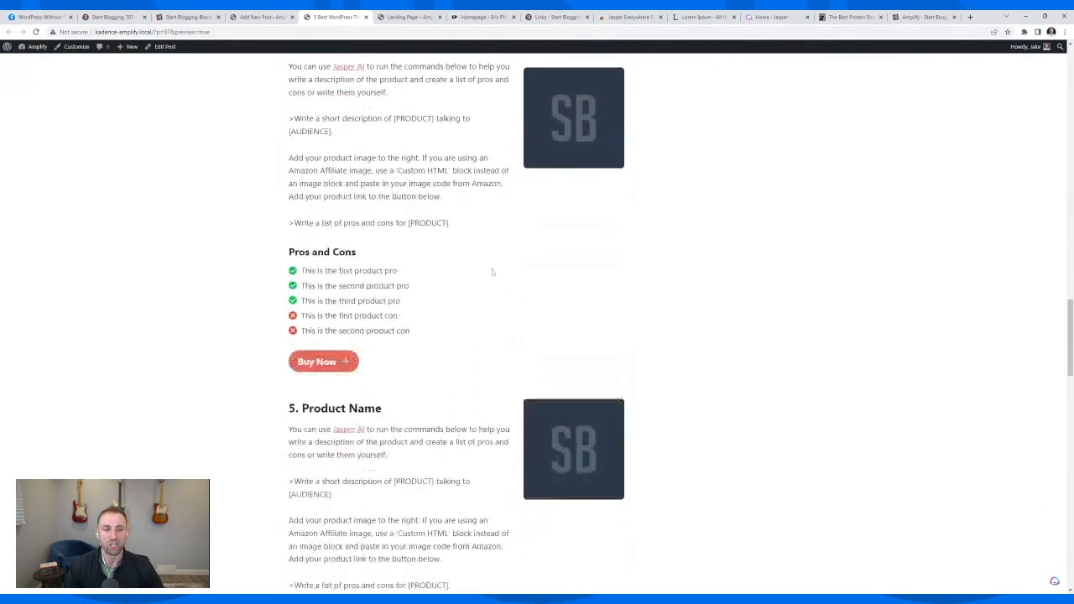
Examine the remaining numbered product sections of the listicle preview through the conclusion and back up to the first product
scroll(493, 272, "down", 5)
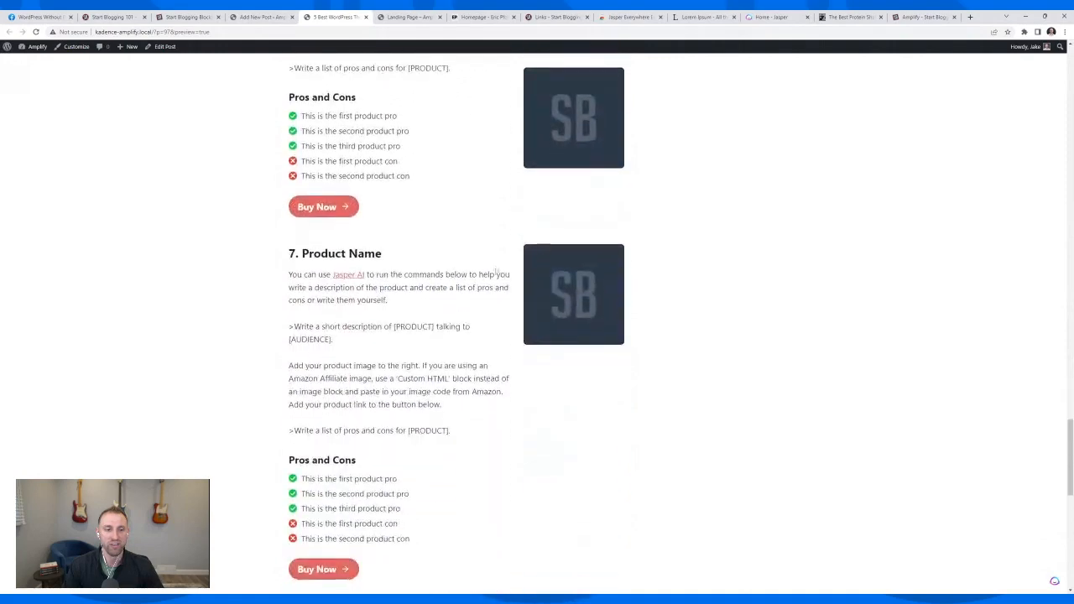
scroll(502, 281, "up", 2)
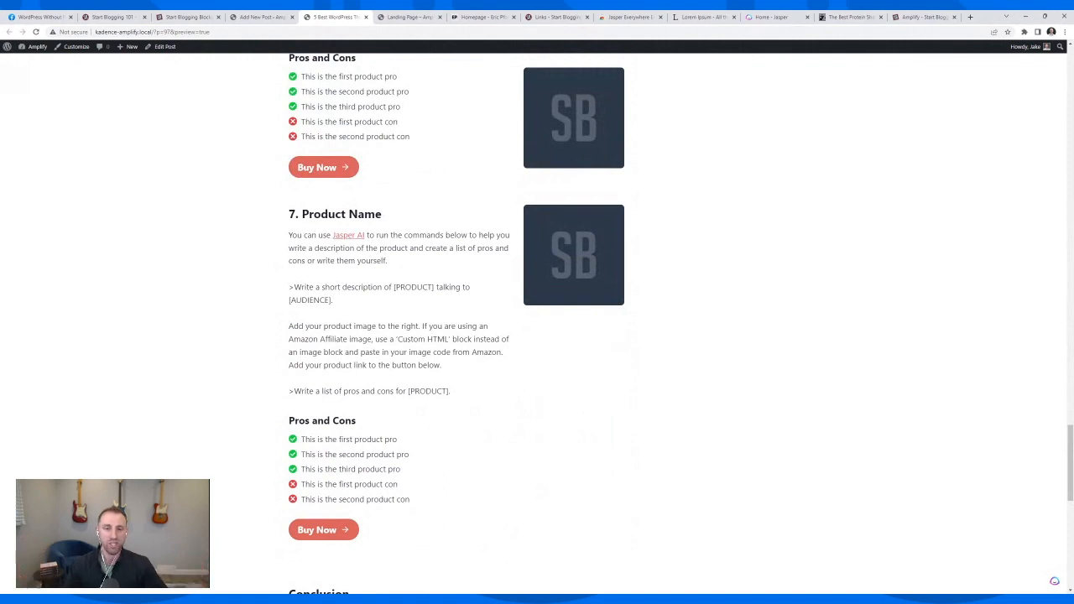
scroll(586, 301, "down", 1)
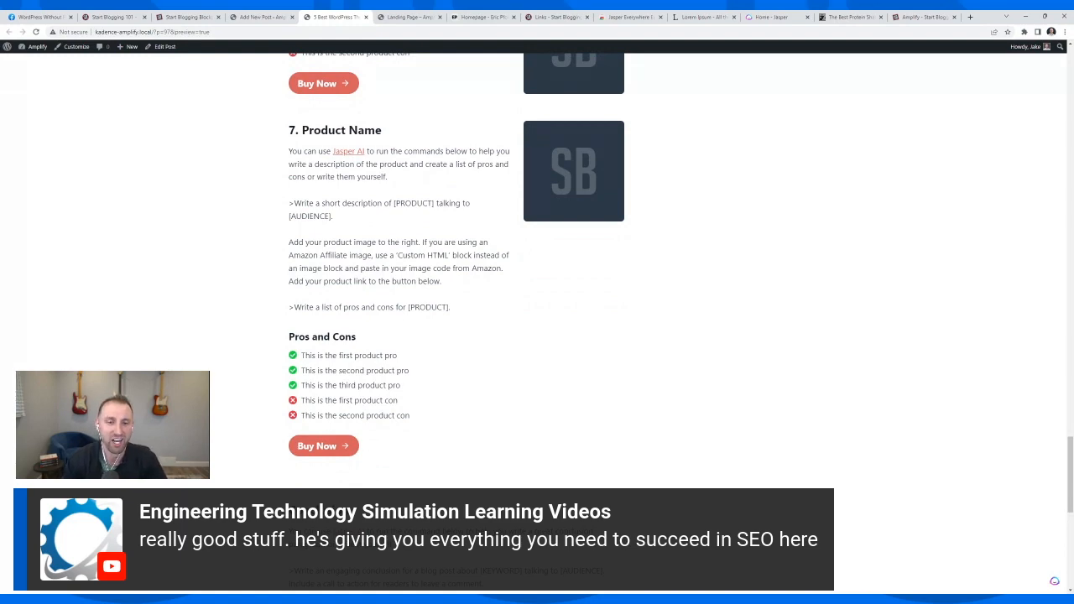
scroll(566, 266, "down", 3)
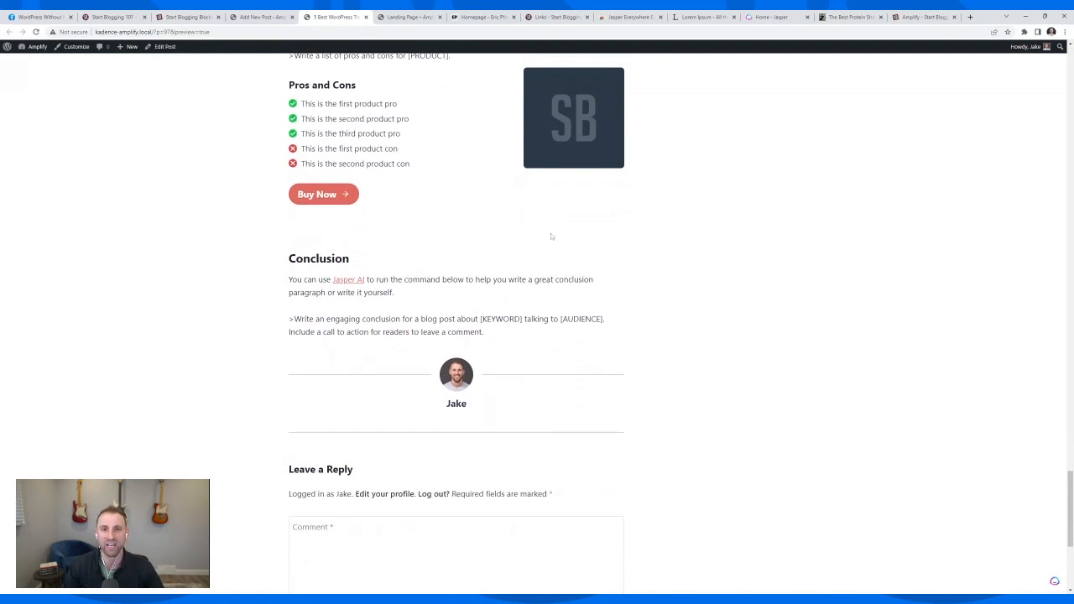
scroll(578, 245, "up", 10)
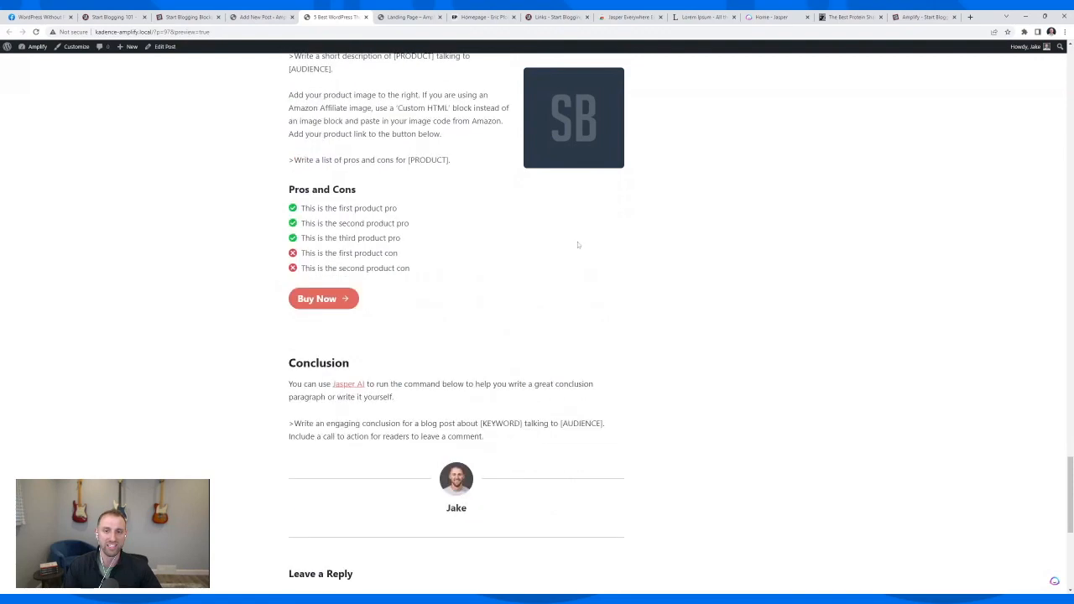
scroll(634, 272, "up", 9)
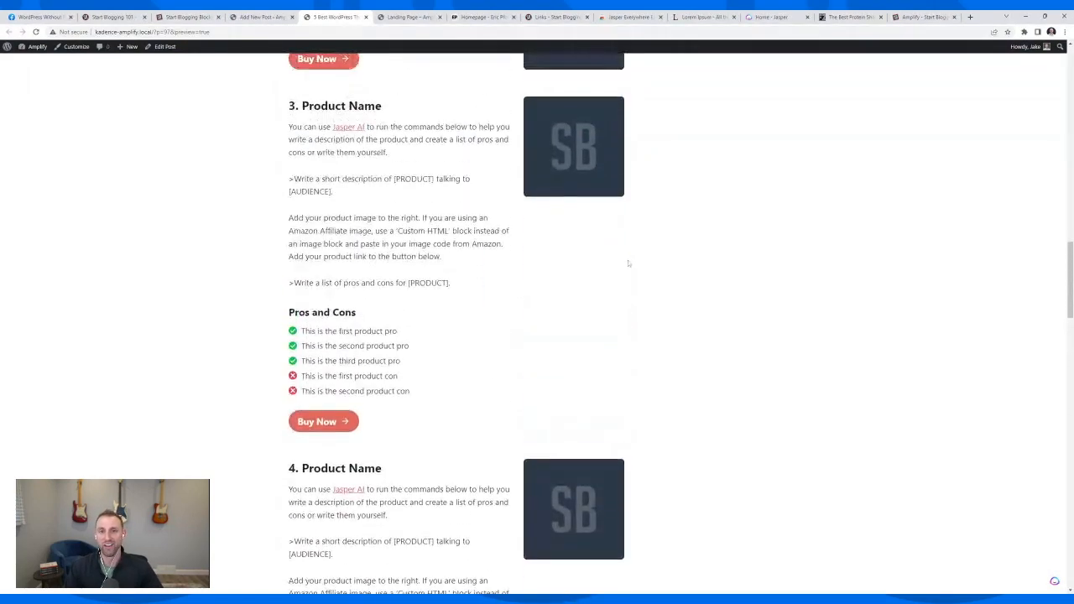
scroll(632, 251, "up", 4)
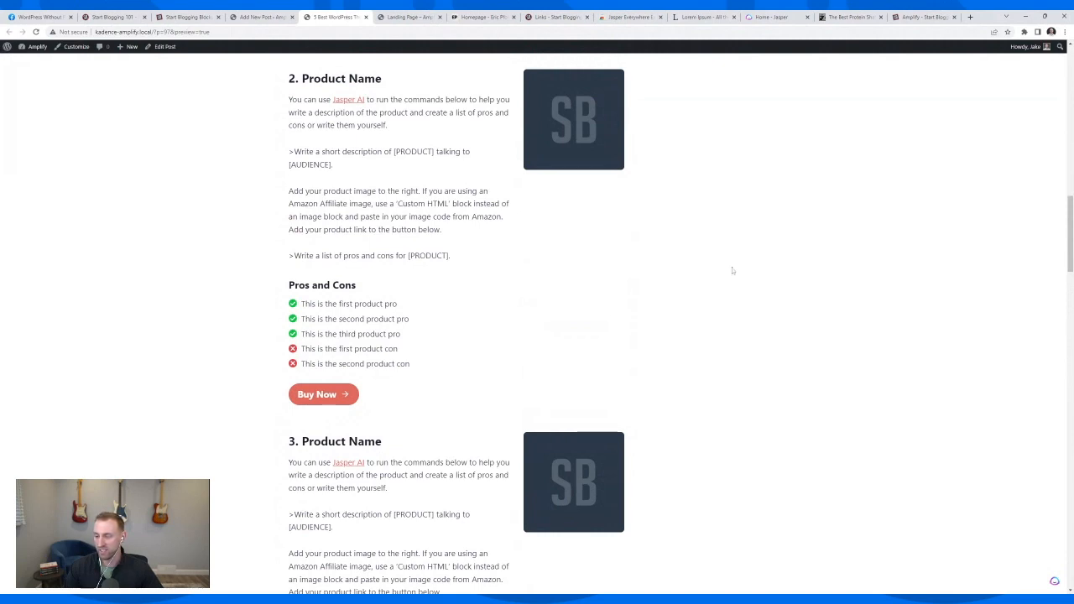
scroll(730, 270, "up", 5)
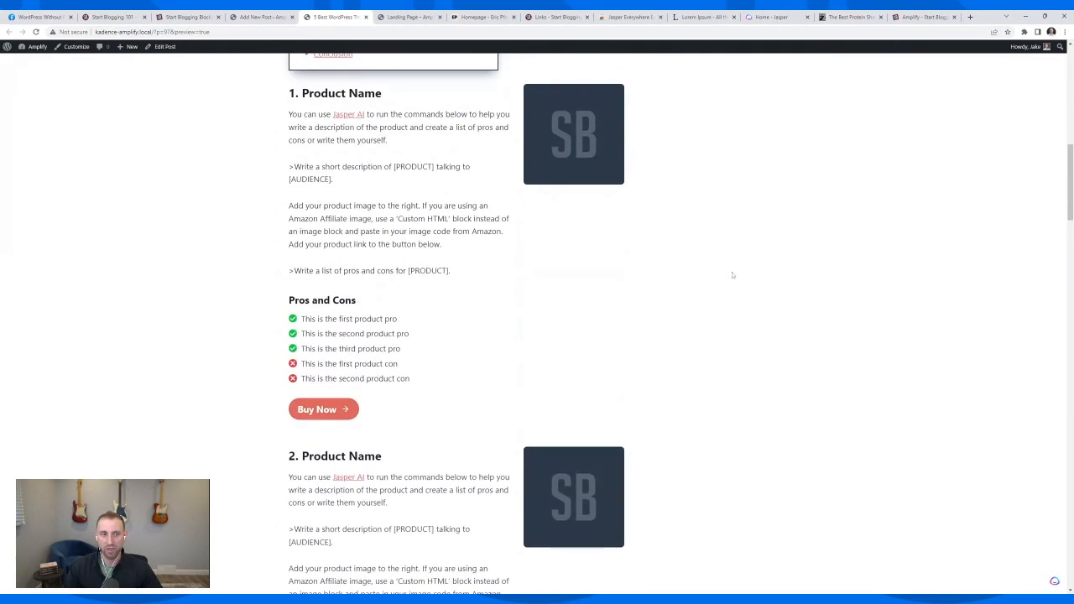
scroll(731, 276, "up", 2)
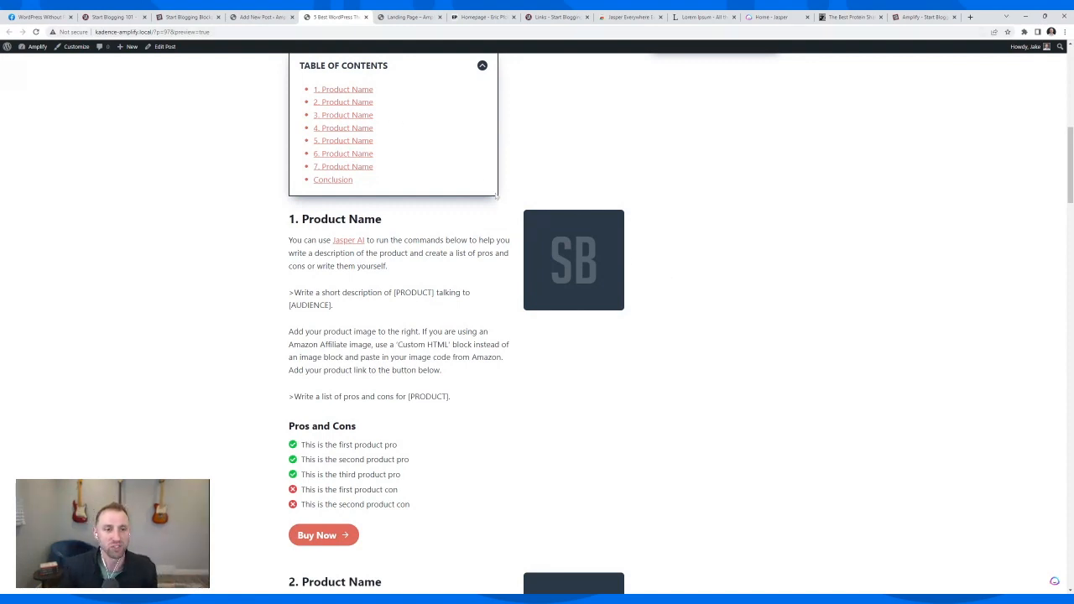
Examine the preview's introduction, table of contents and the sidebar with the author and resources boxes
scroll(497, 196, "up", 5)
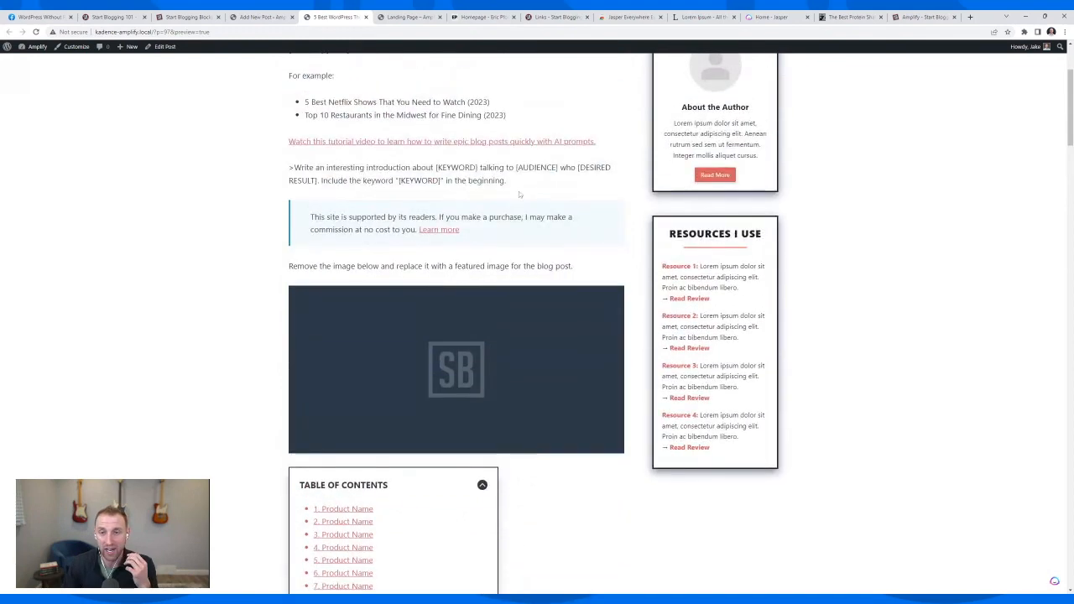
scroll(519, 195, "up", 2)
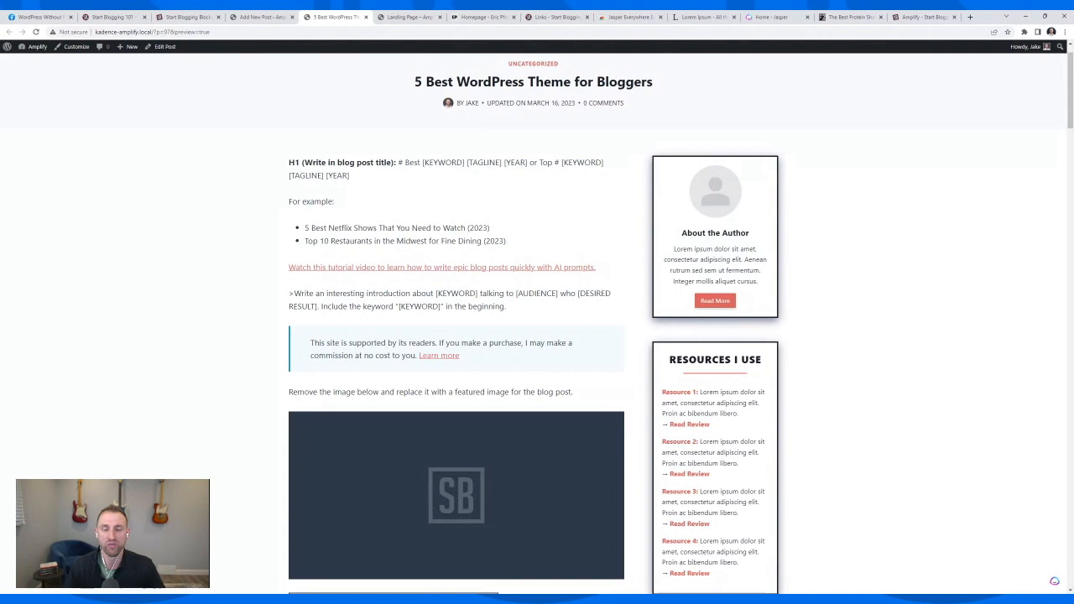
scroll(671, 274, "down", 1)
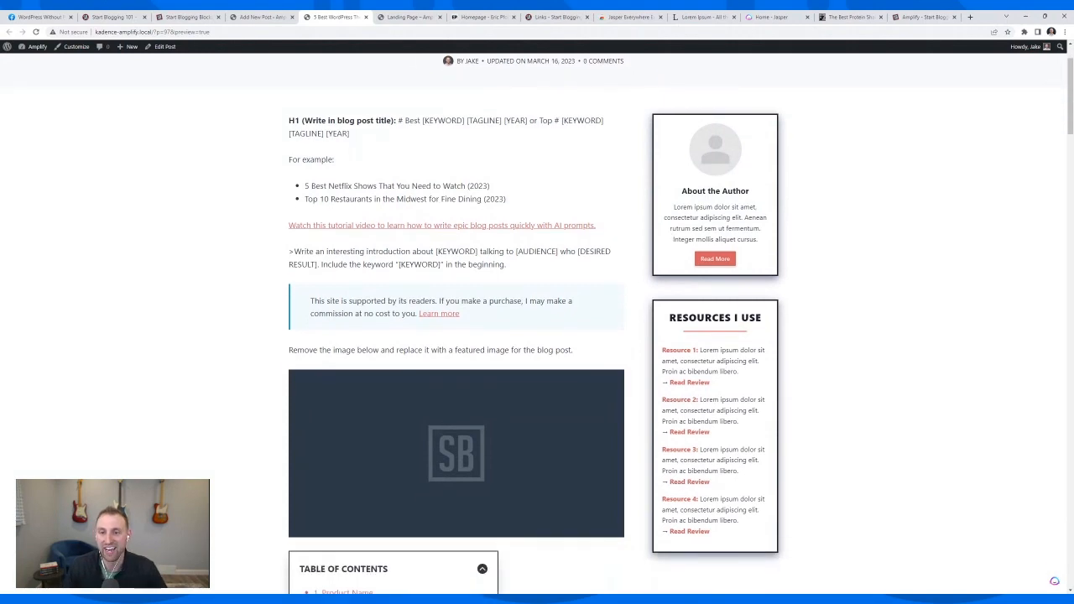
scroll(701, 316, "down", 2)
scroll(701, 316, "up", 4)
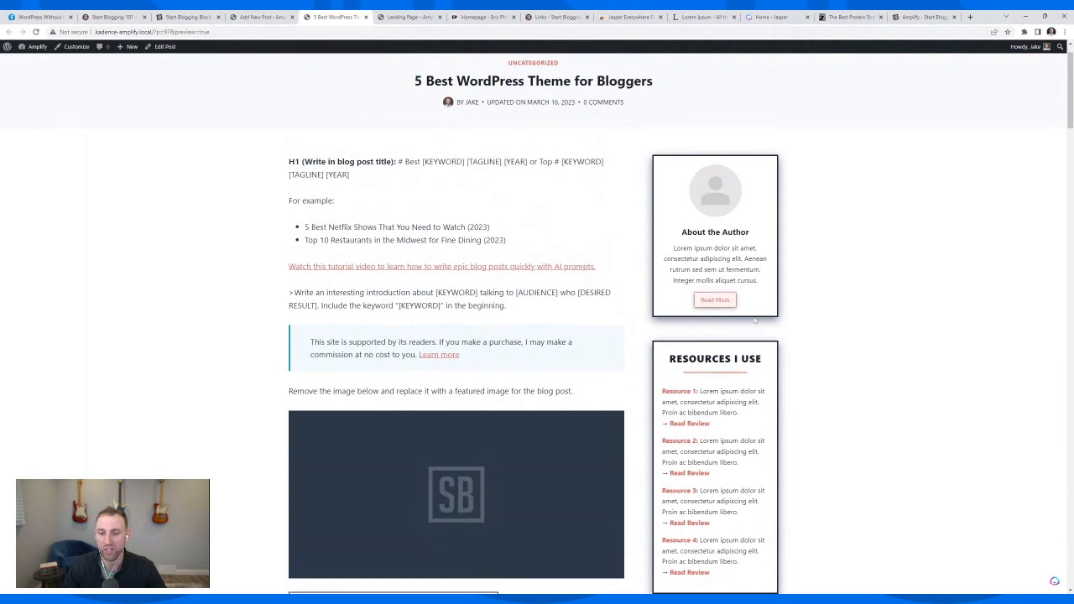
scroll(755, 320, "down", 3)
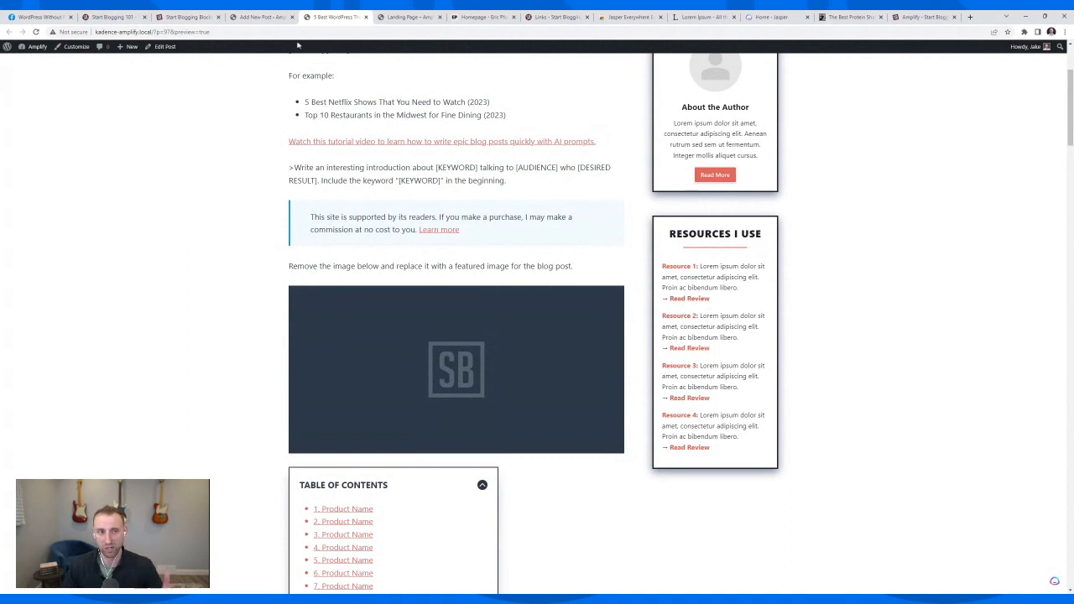
Leave the post editor for the site's Widgets page and examine the author and resources boxes in Sidebar 1
left_click(262, 16)
left_click(13, 54)
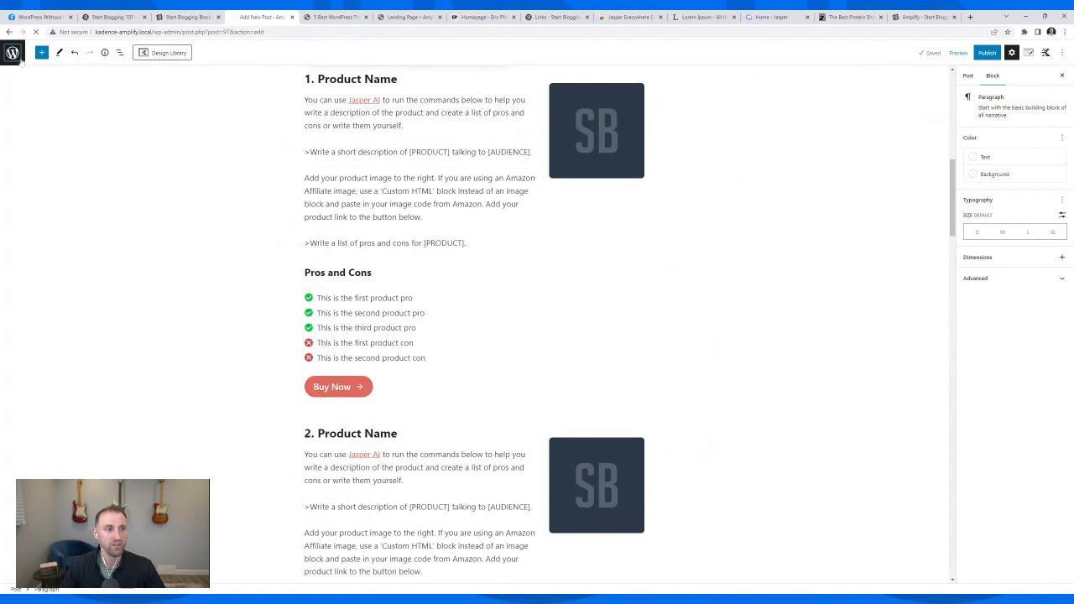
mouse_move(34, 202)
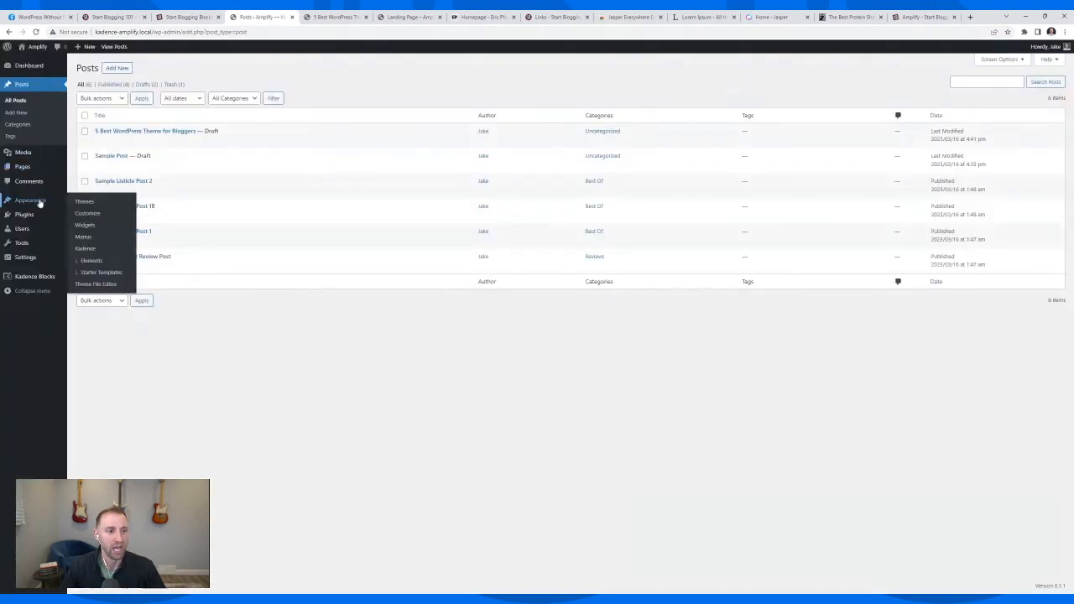
left_click(87, 225)
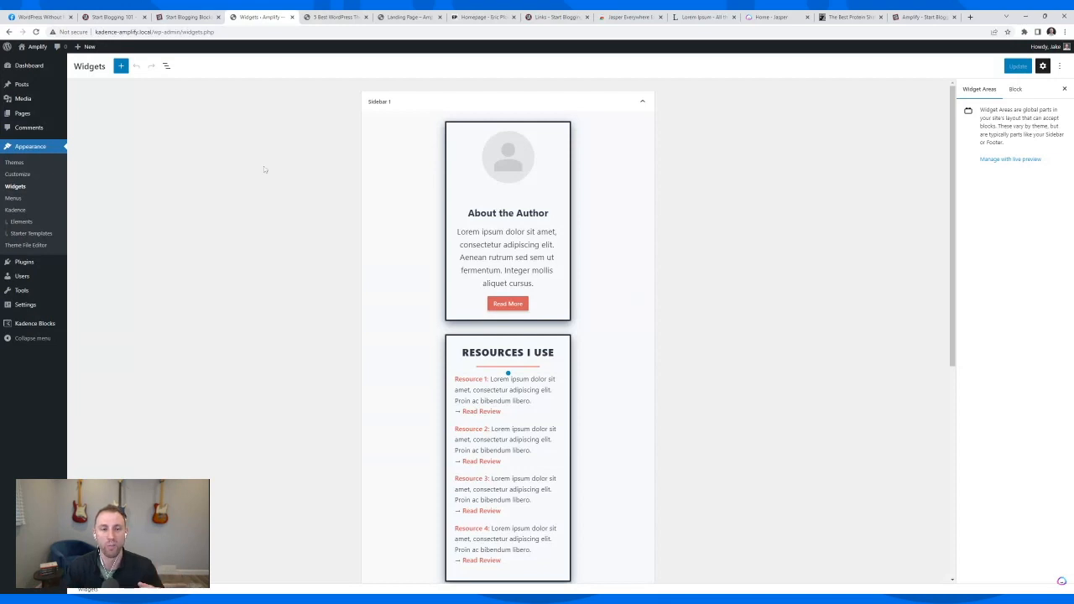
left_click(412, 251)
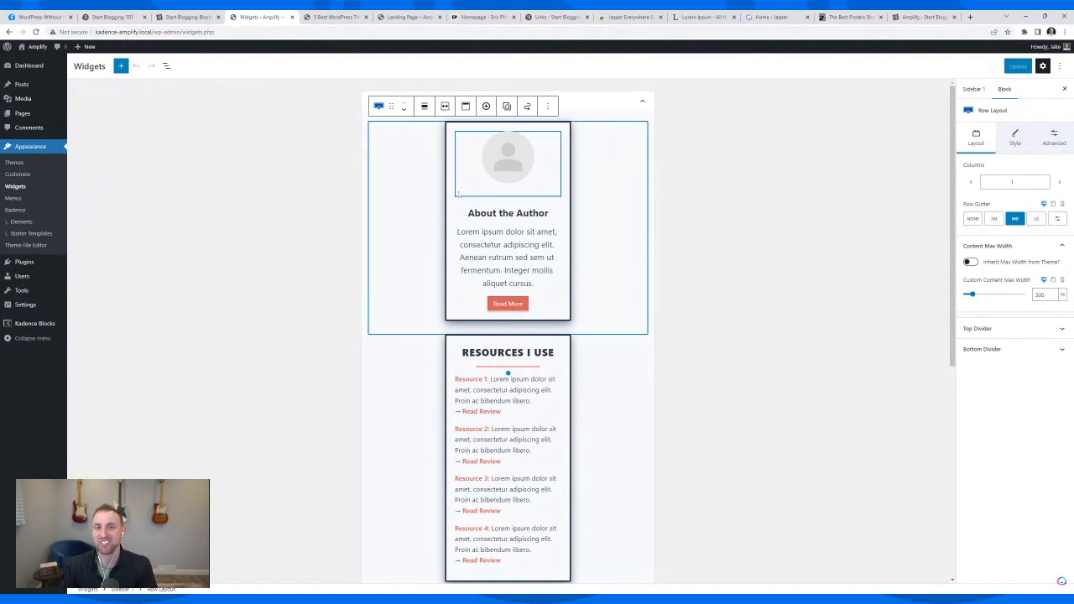
scroll(457, 195, "down", 1)
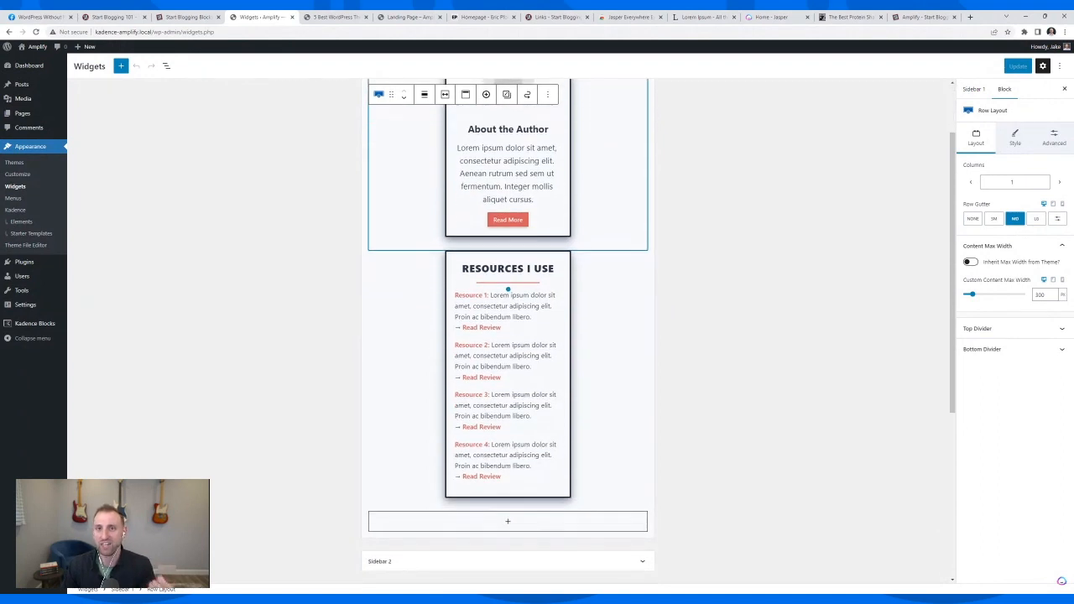
scroll(508, 336, "down", 2)
scroll(508, 336, "up", 3)
scroll(508, 336, "down", 2)
Try adding a Row Layout block below the Resources I Use box in Sidebar 1, and remove that block again
left_click(508, 396)
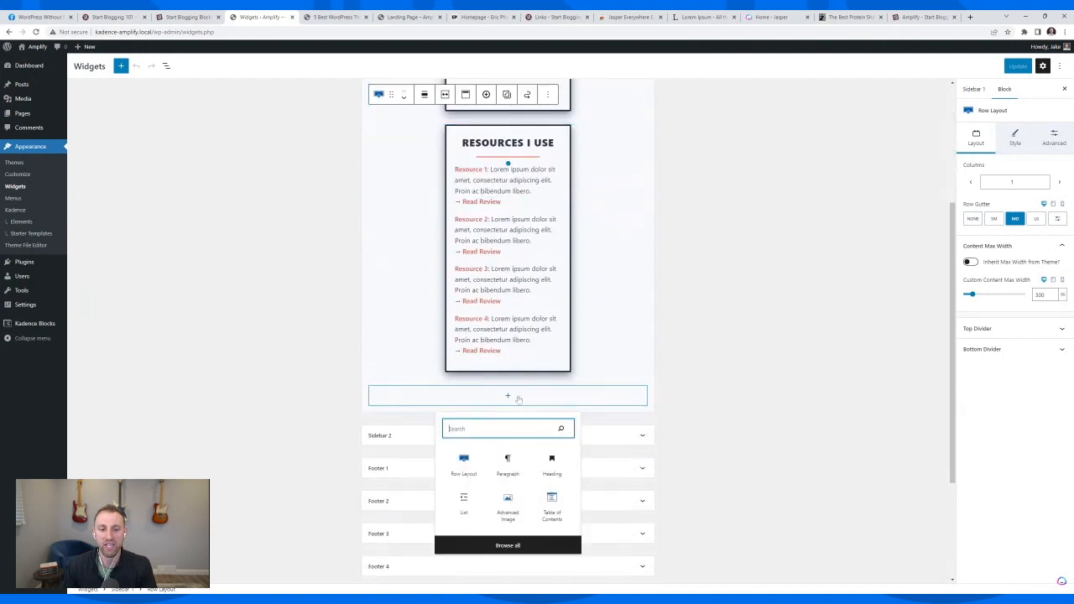
left_click(465, 467)
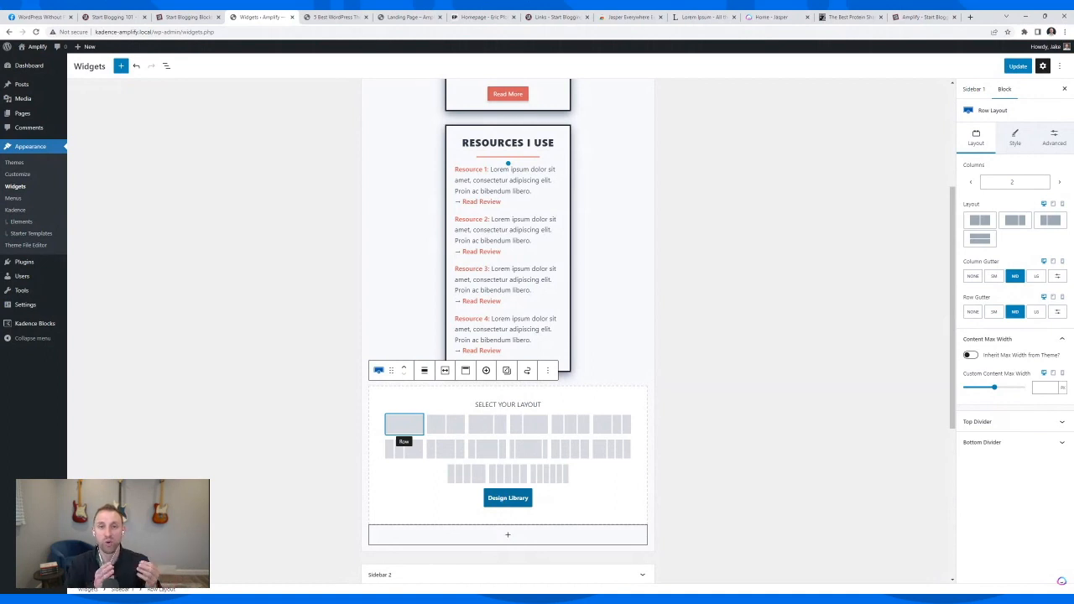
left_click(547, 371)
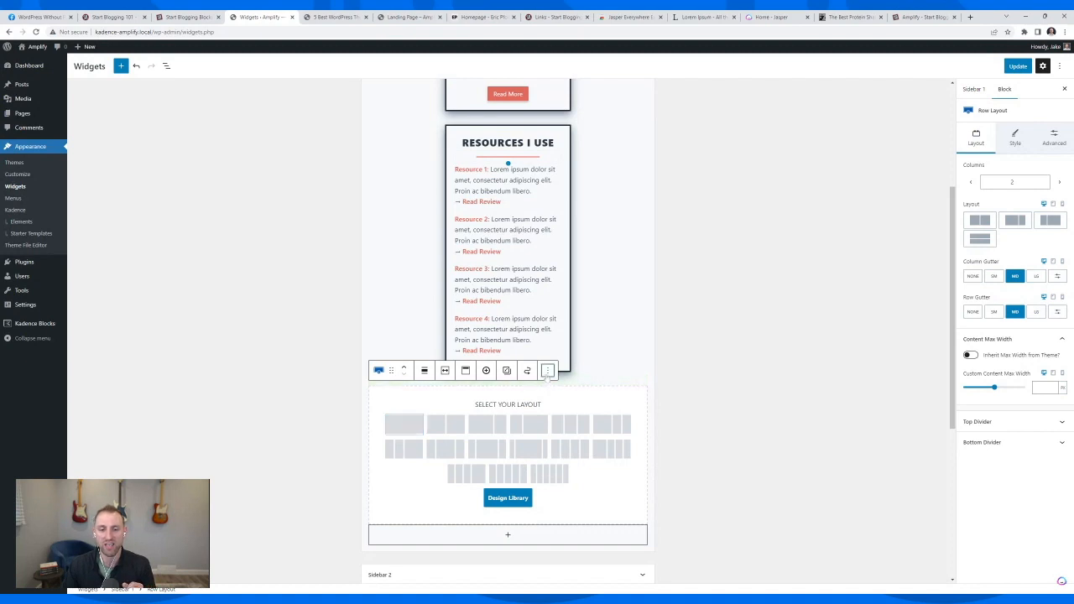
left_click(577, 534)
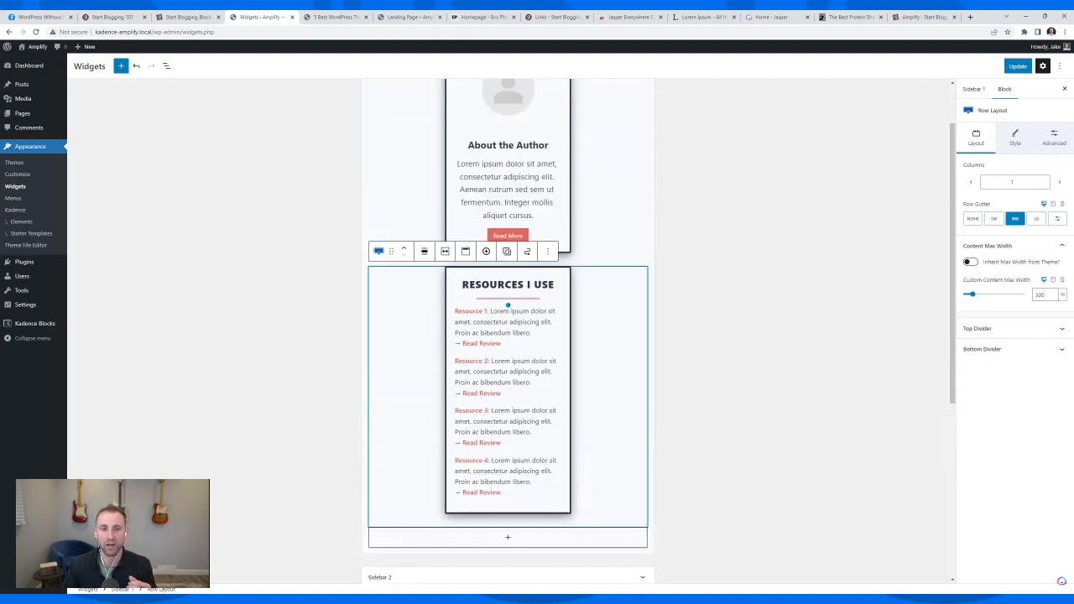
Select the About the Author row layout in Sidebar 1 and review it together with the resources box beneath
scroll(508, 335, "up", 1)
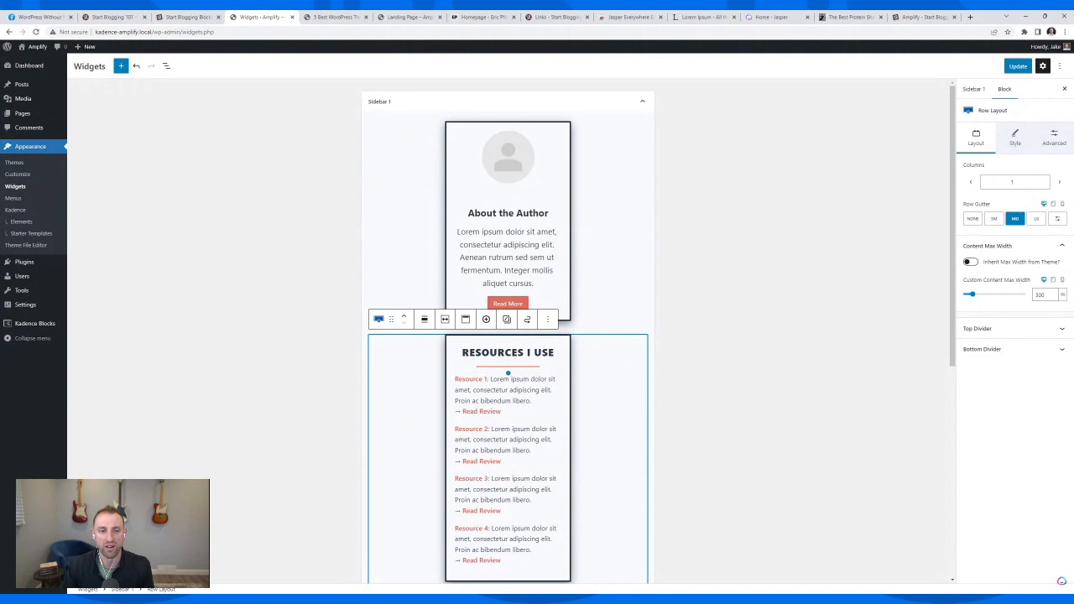
left_click(406, 242)
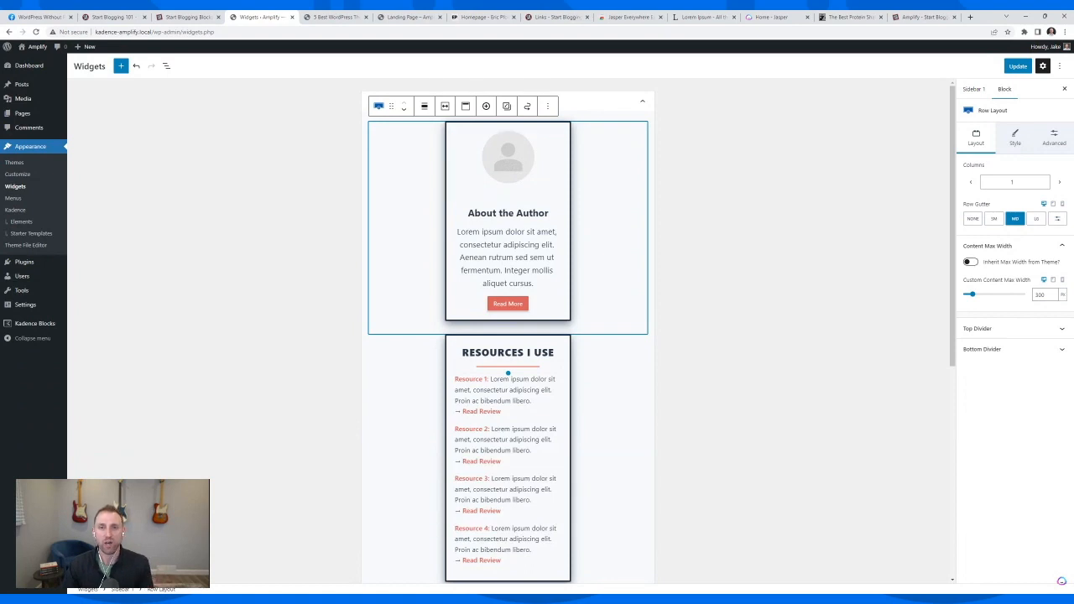
scroll(507, 335, "down", 2)
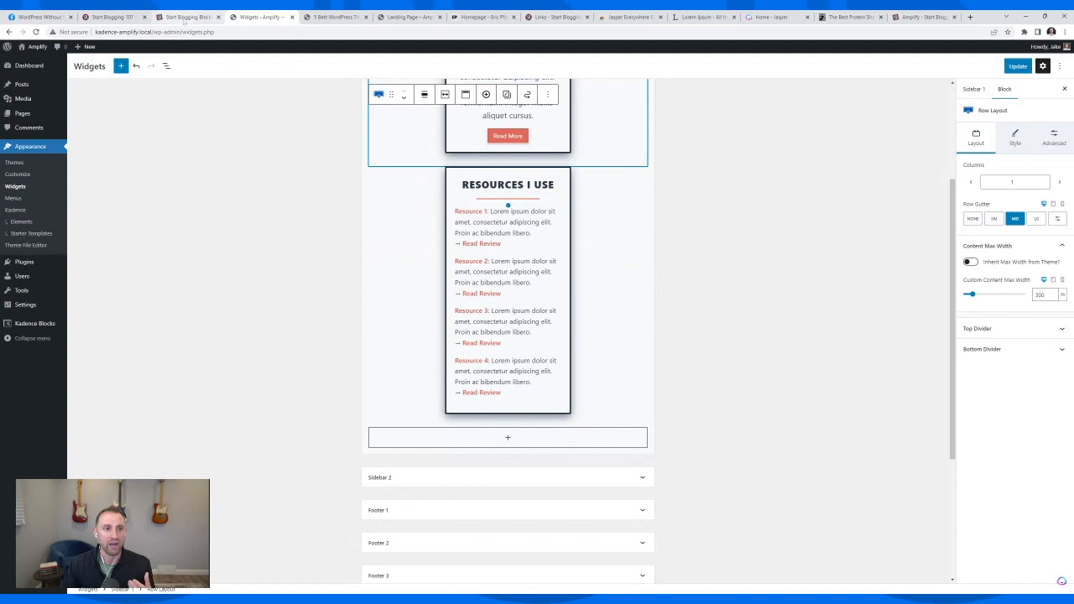
Open the Kadence Blocks 3.0 Overview and Tutorial article from the Start Blogging 101 homepage
left_click(117, 16)
scroll(578, 265, "down", 8)
scroll(578, 265, "down", 10)
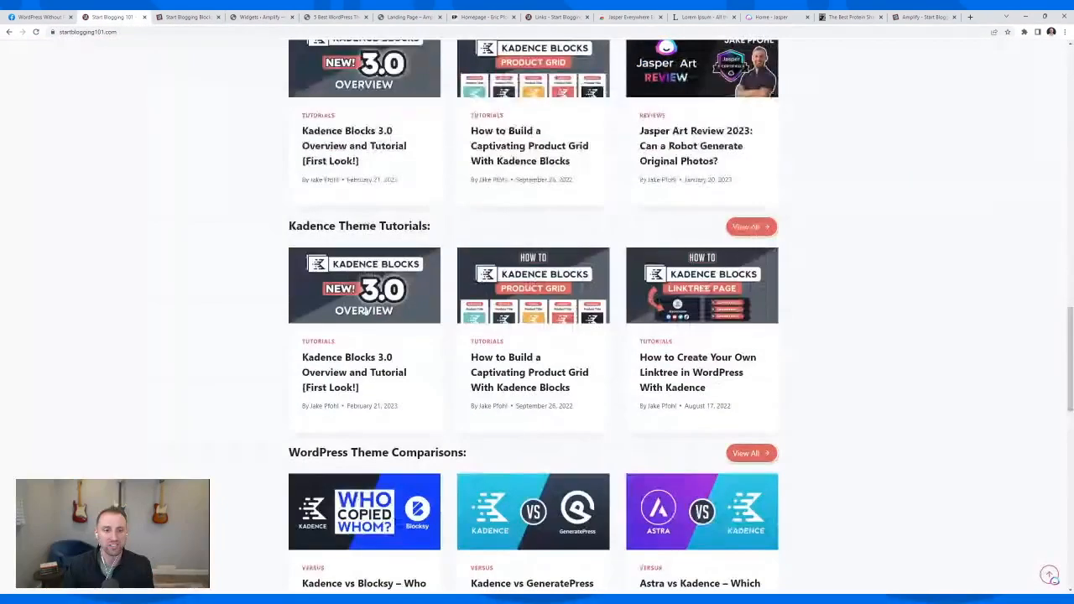
left_click(354, 134)
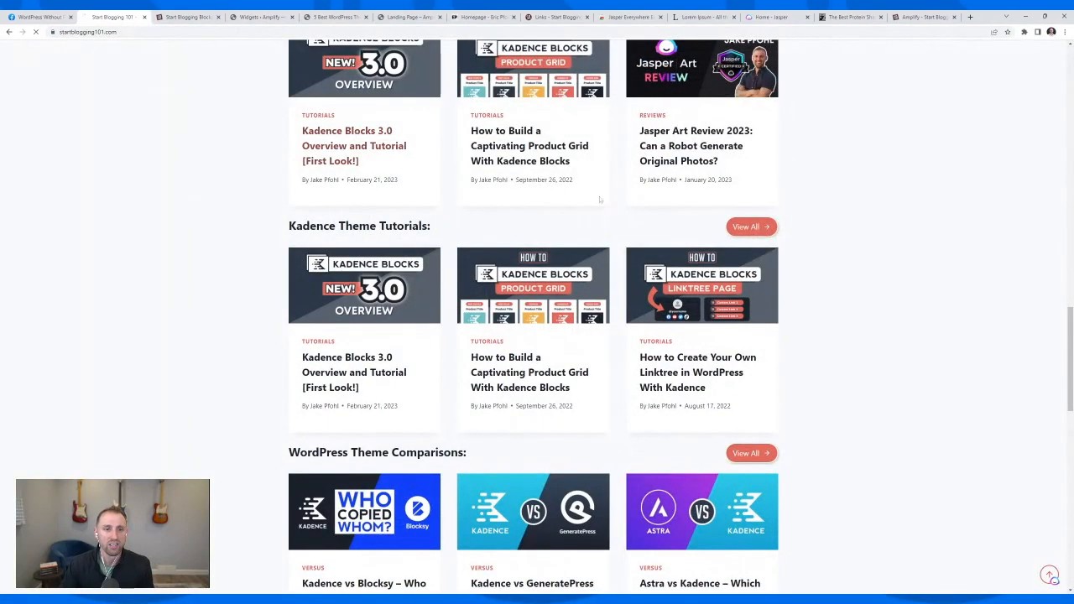
Examine the article's sidebar, from the categories and resources boxes to the sticky subscription form beside the content
scroll(473, 240, "down", 4)
scroll(473, 241, "up", 4)
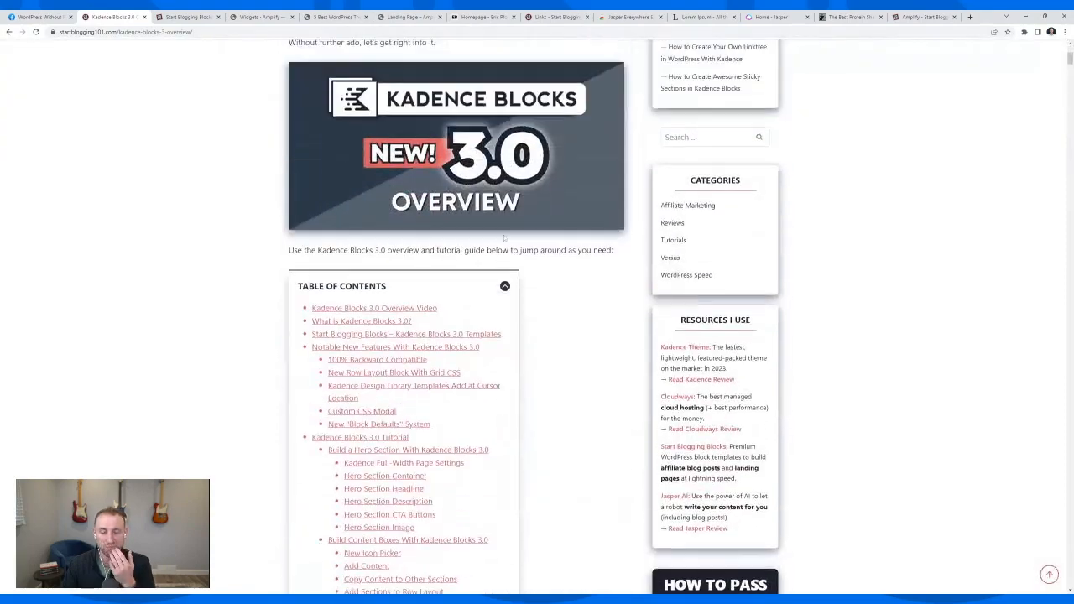
scroll(686, 224, "down", 4)
scroll(686, 224, "down", 6)
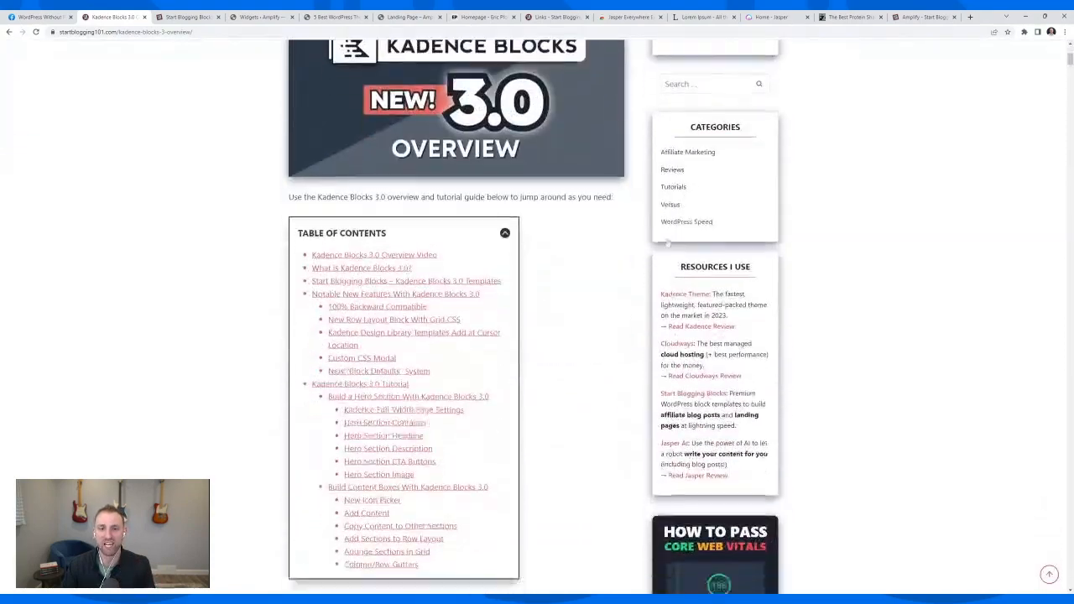
scroll(690, 249, "down", 2)
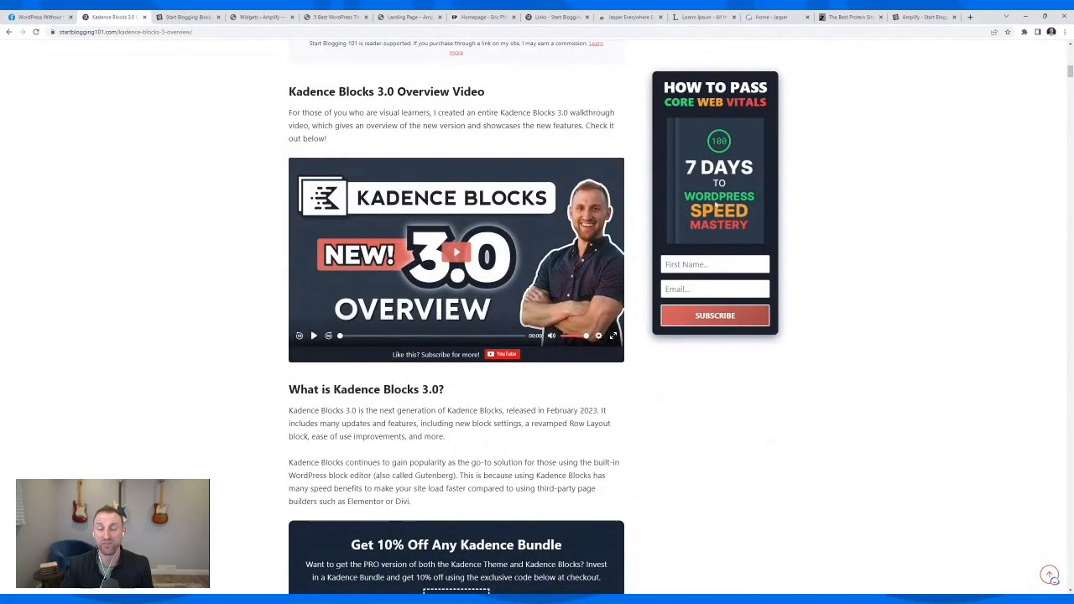
scroll(714, 199, "down", 3)
scroll(708, 209, "down", 2)
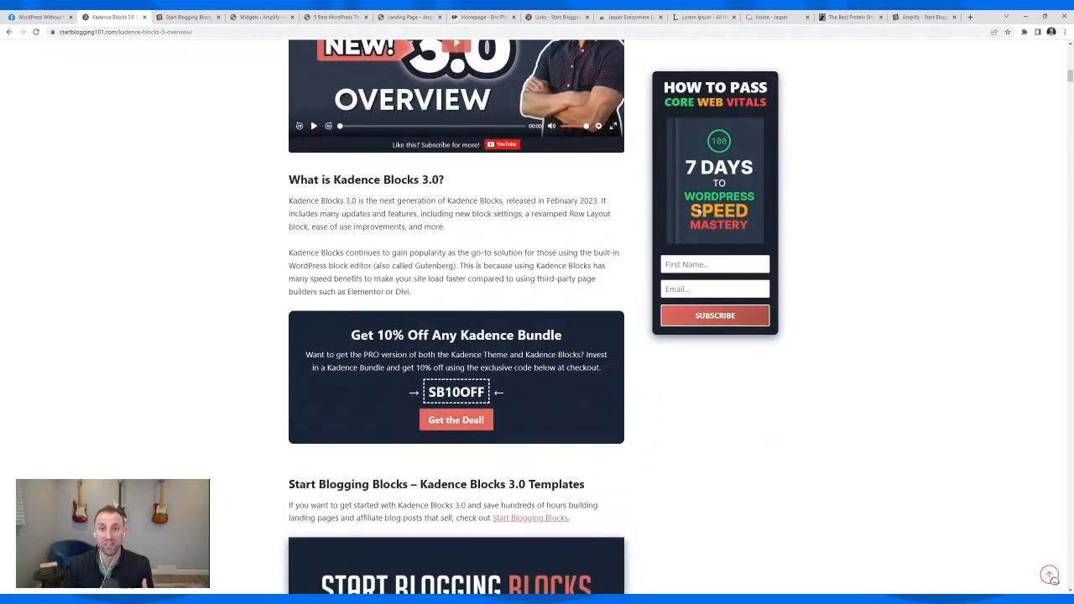
scroll(456, 316, "down", 3)
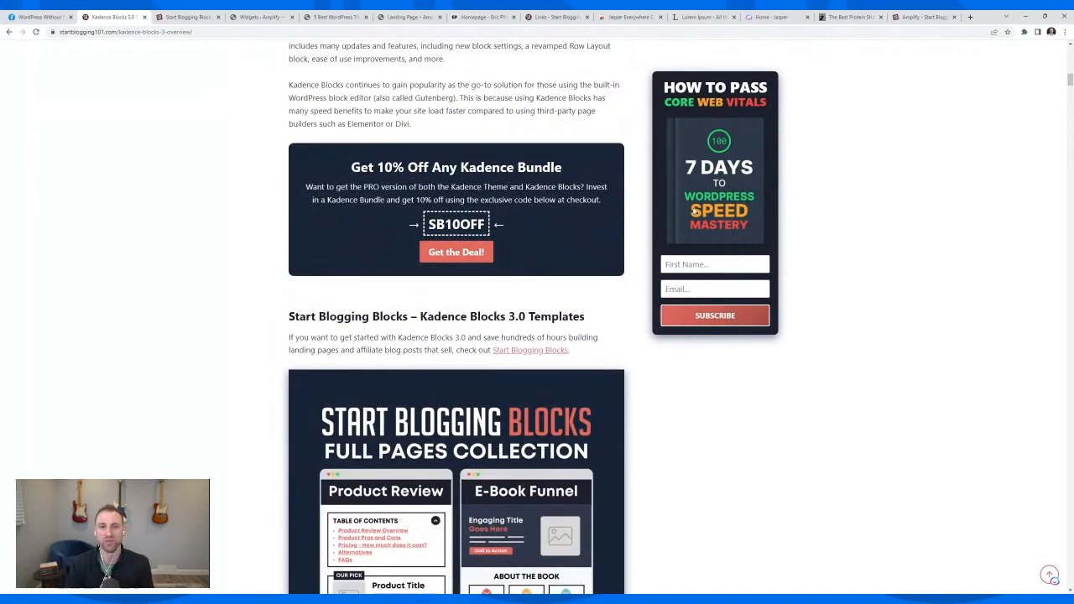
scroll(665, 195, "down", 5)
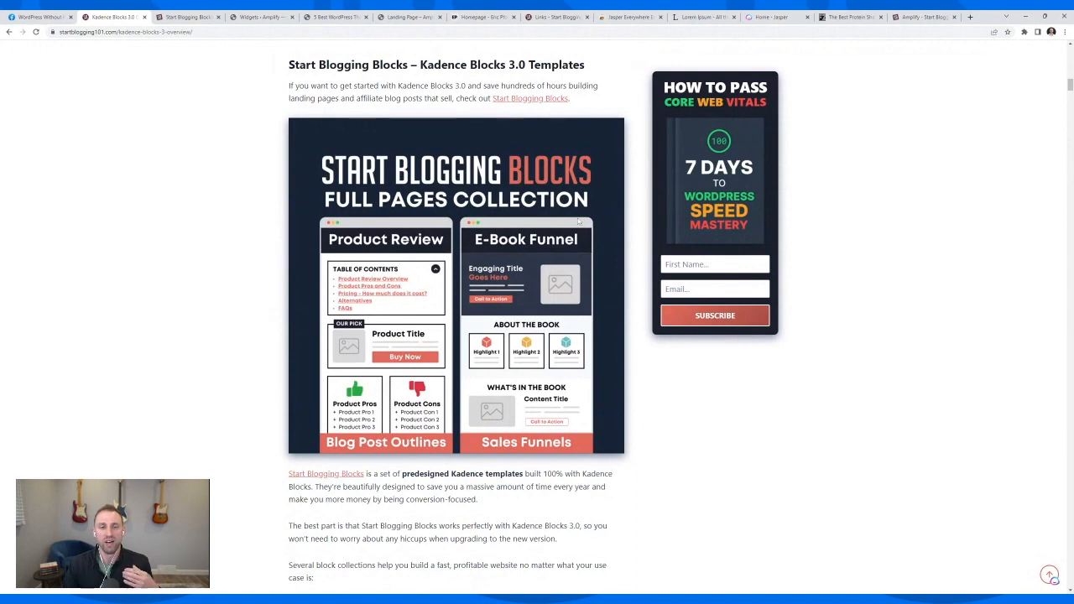
scroll(669, 204, "down", 2)
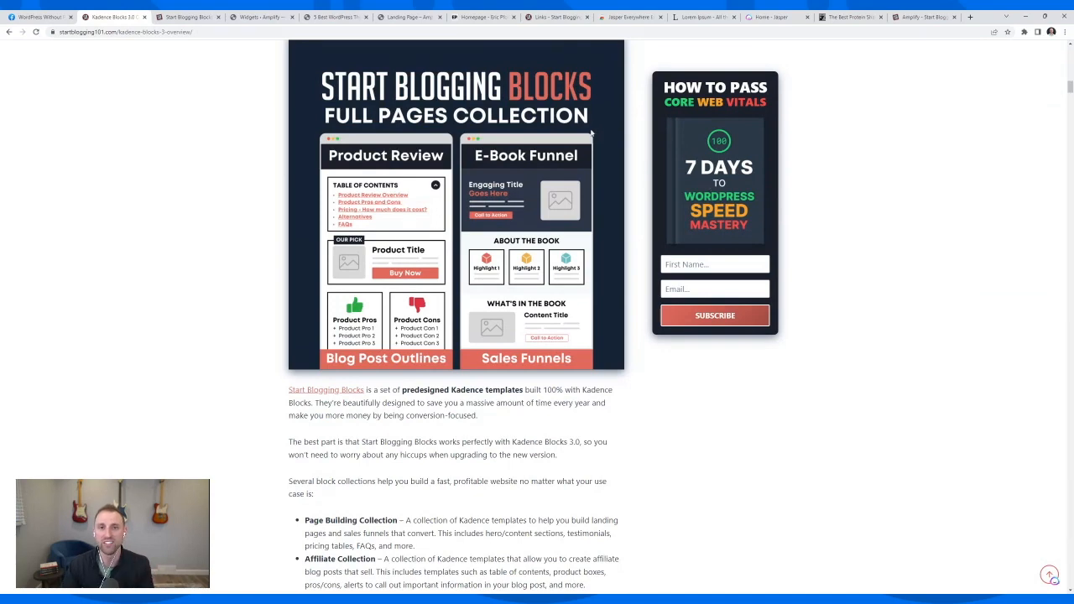
Open the Affiliate Disclaimer element for editing from the Kadence Elements list of the Amplify site
scroll(519, 101, "down", 3)
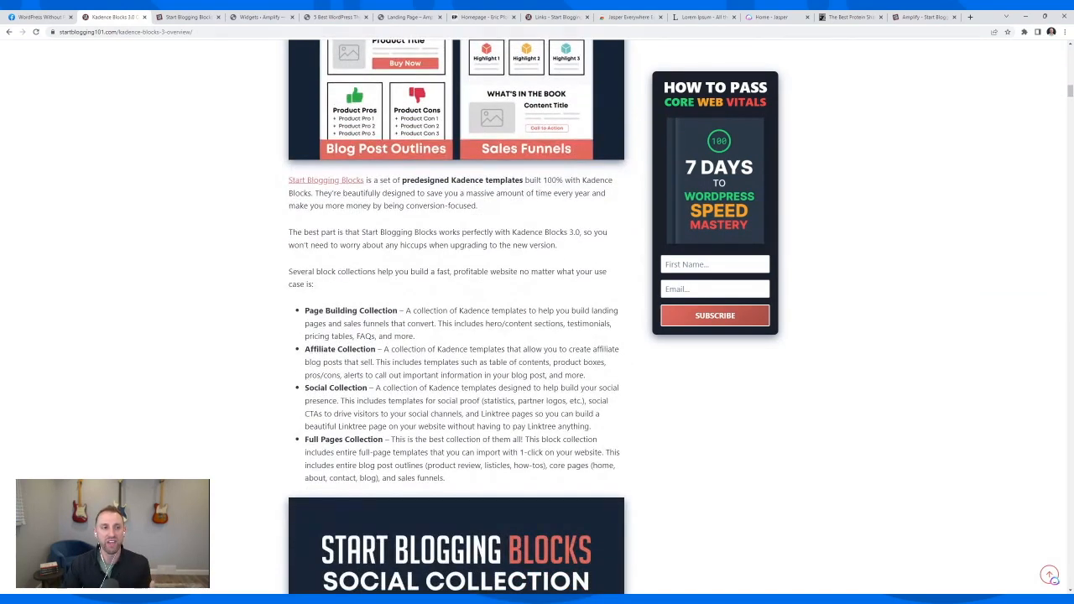
left_click(186, 18)
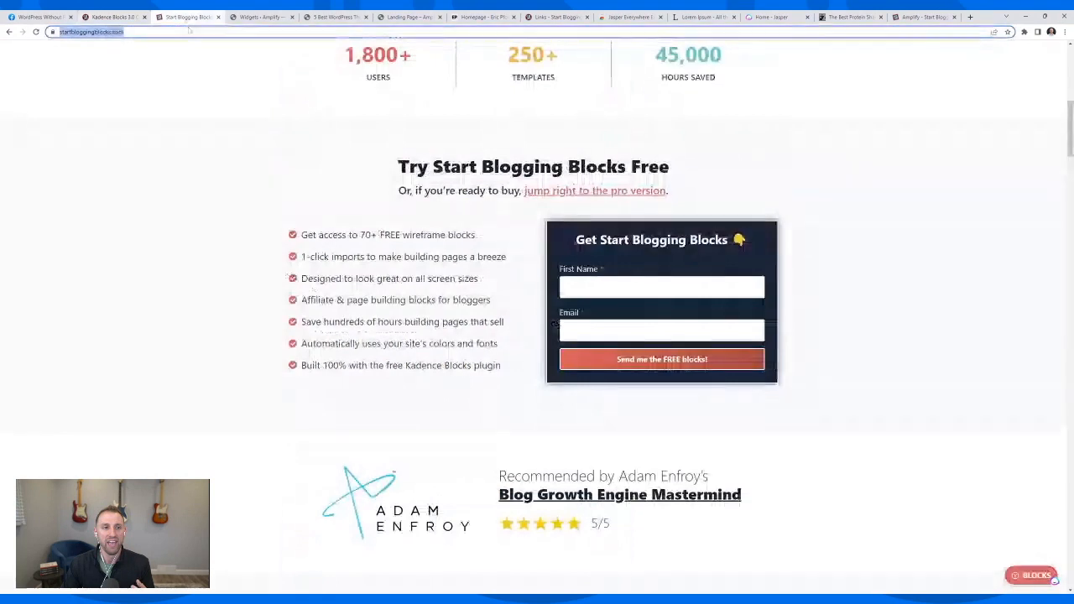
left_click(256, 17)
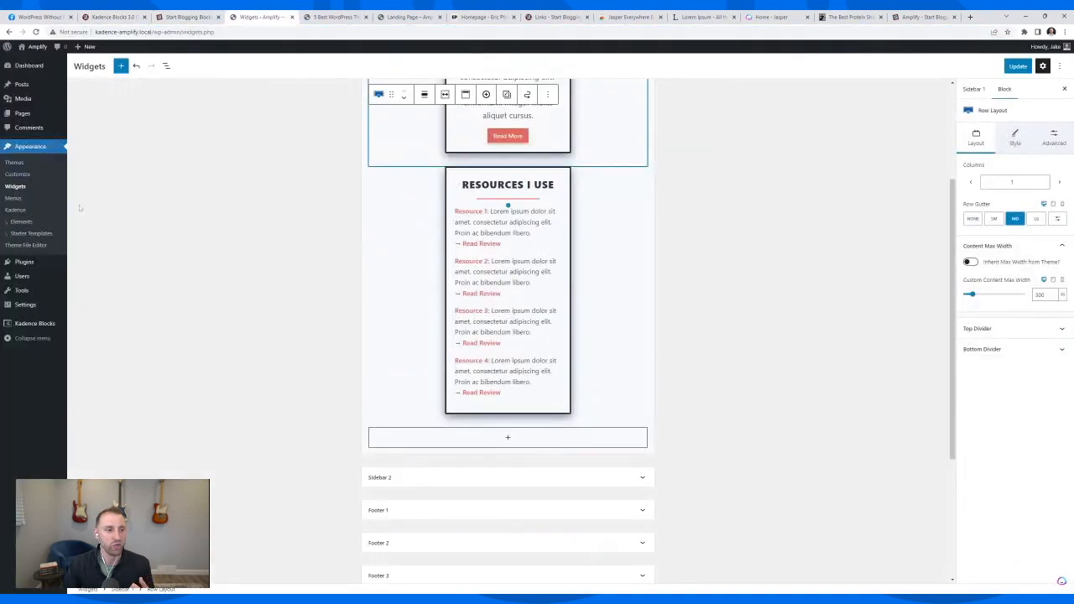
left_click(23, 222)
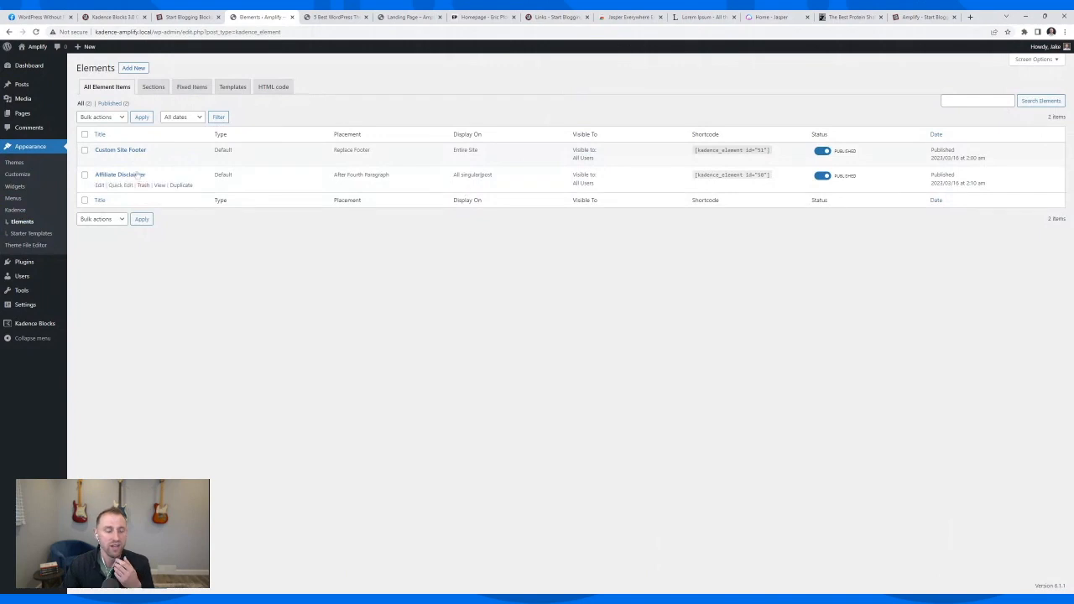
left_click(141, 176)
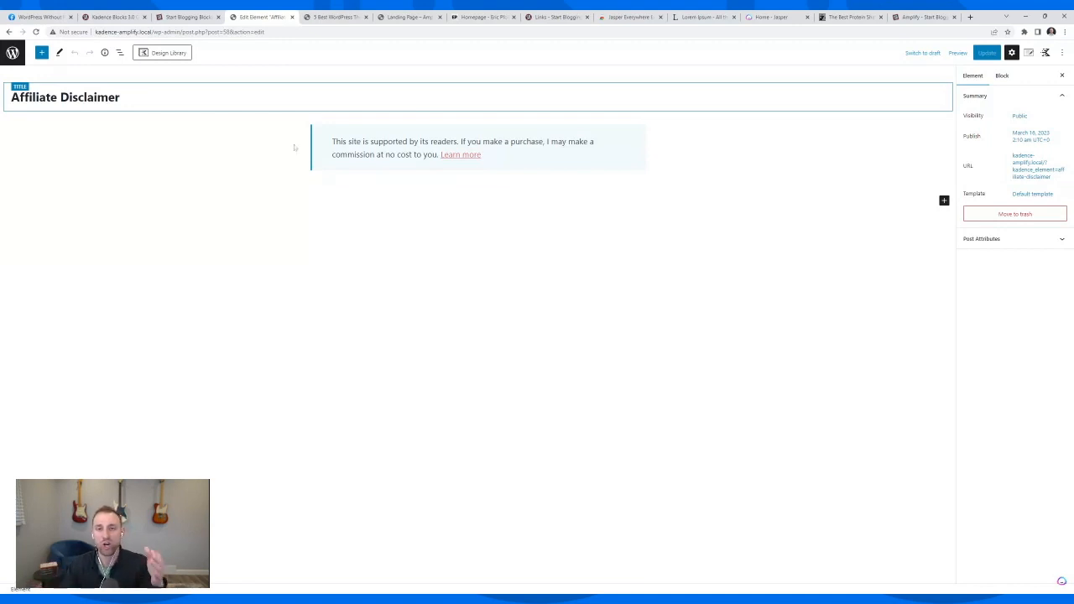
Select the disclaimer's row layout and look over the alert designs in the Design Library, inserting none
left_click(234, 157)
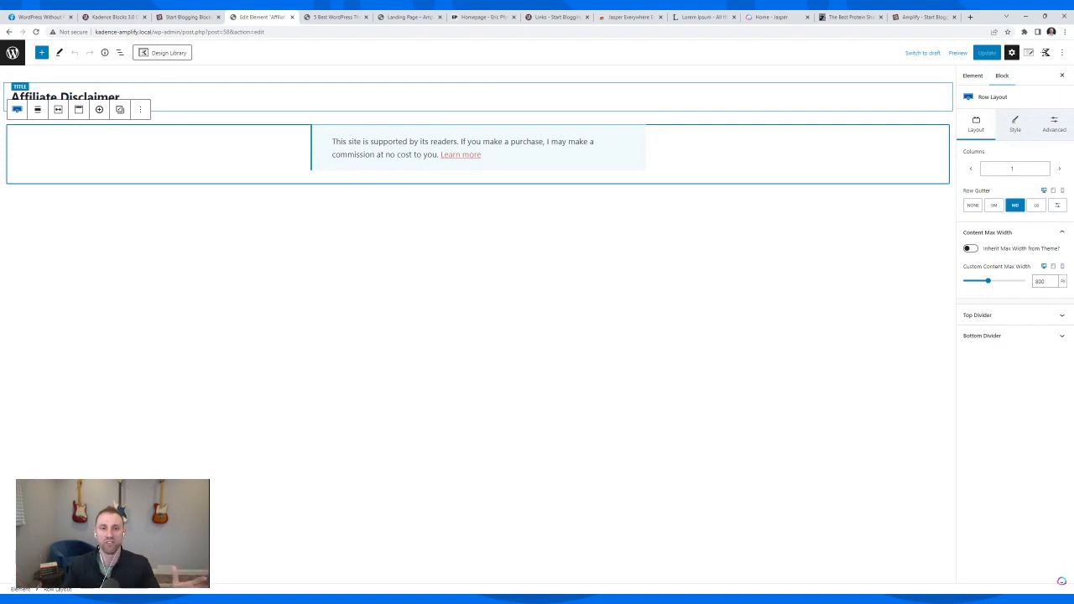
left_click(164, 52)
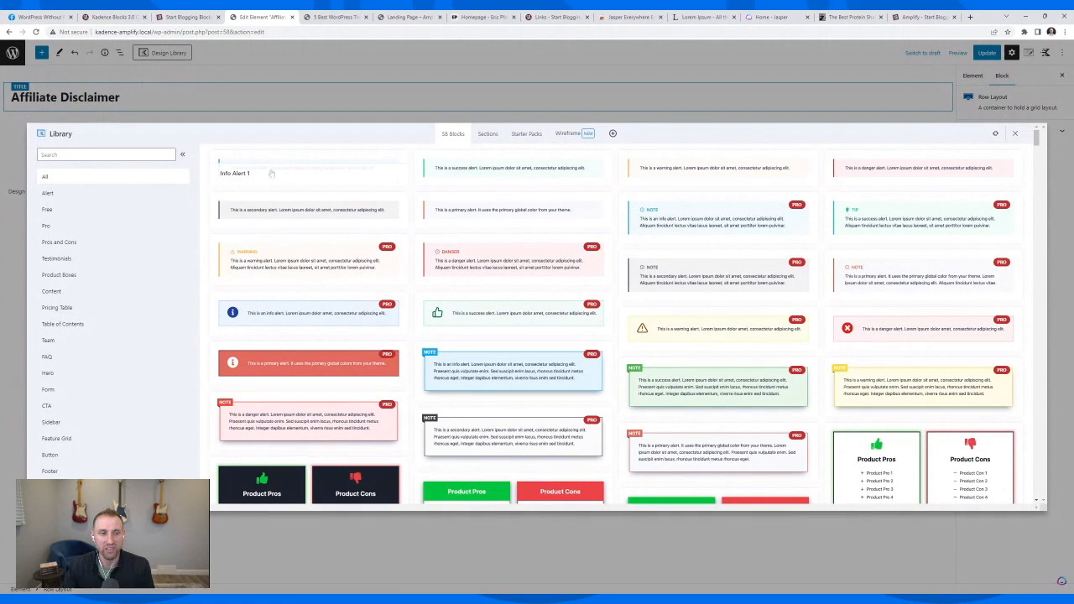
left_click(1015, 133)
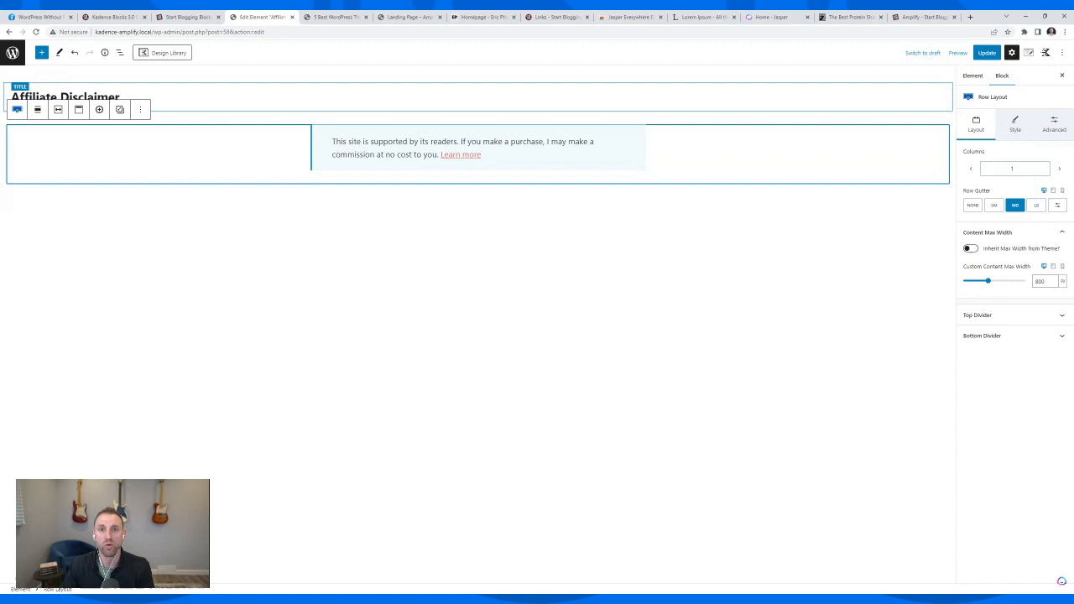
Review the Affiliate Disclaimer element's placement, display rules and user visibility settings
left_click(1029, 53)
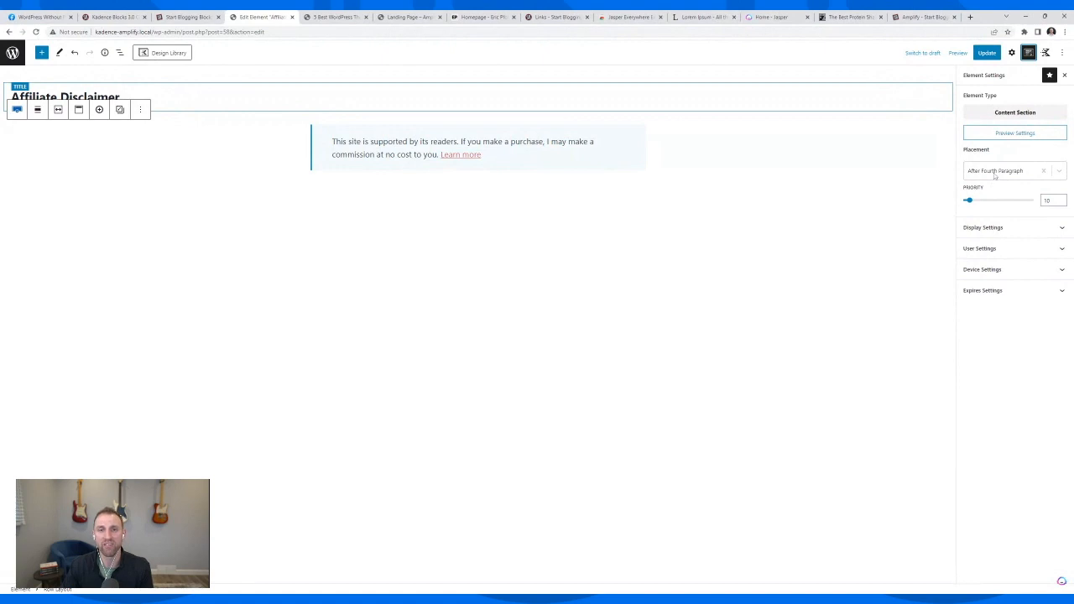
left_click(992, 229)
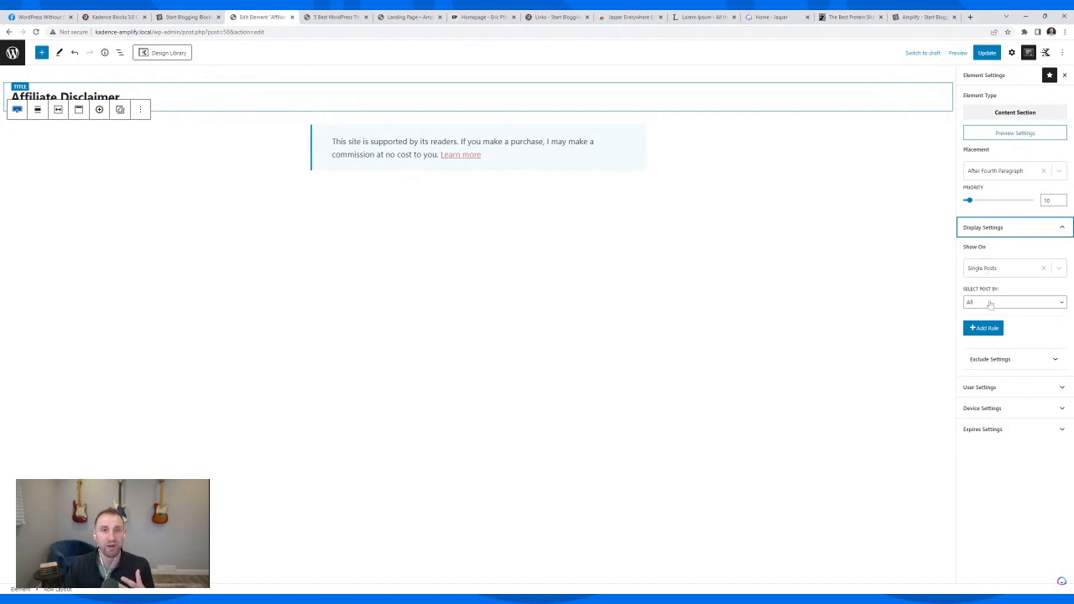
left_click(991, 228)
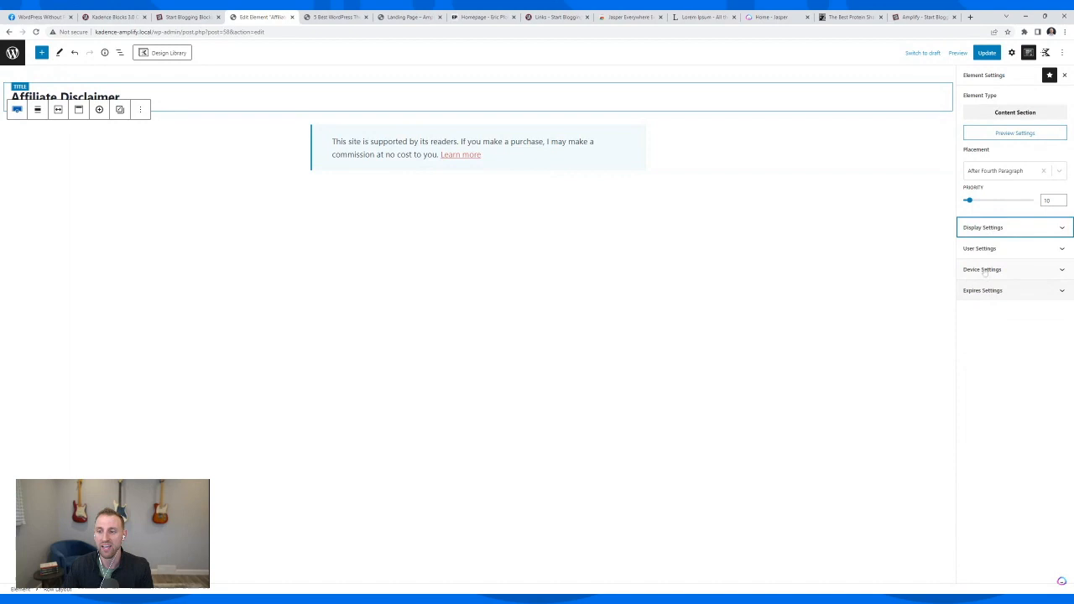
left_click(999, 249)
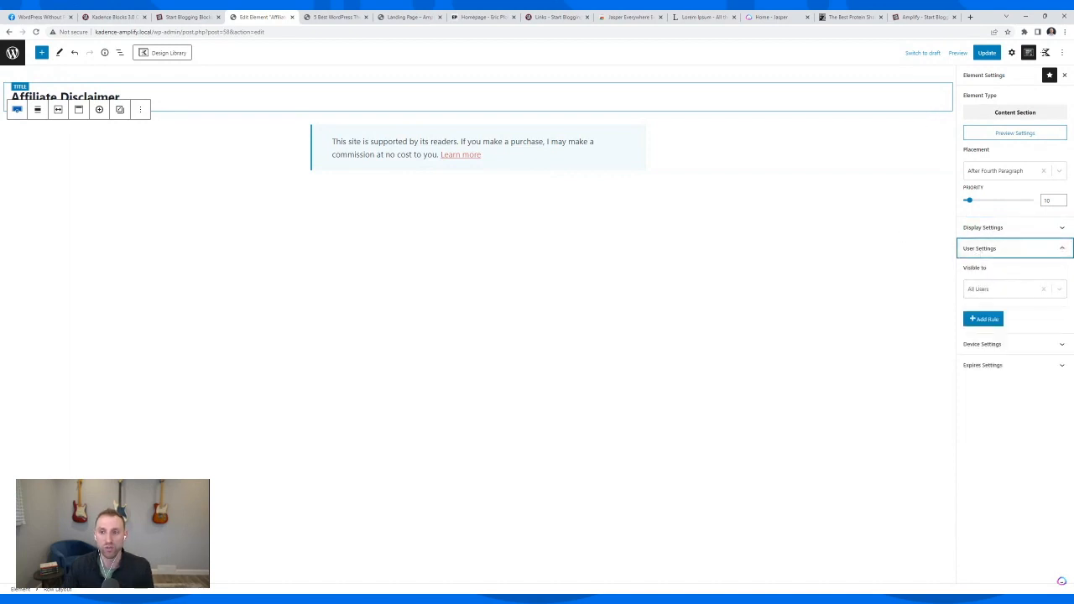
Leave the element editor and open Sample Listicle Post 2 from the live site's blog page
left_click(13, 52)
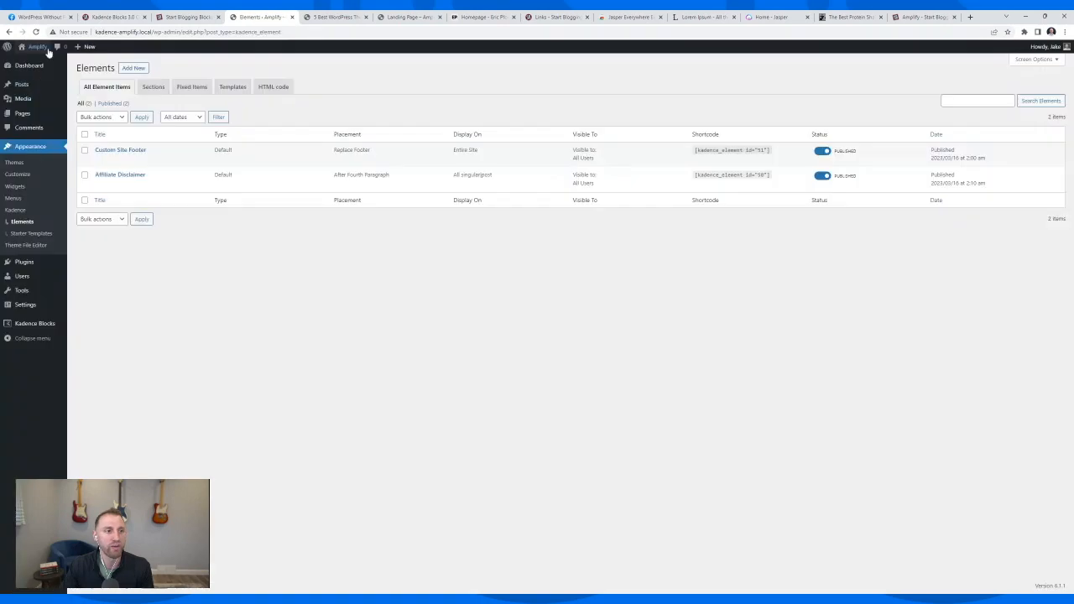
left_click(30, 63)
left_click(722, 71)
scroll(386, 344, "down", 3)
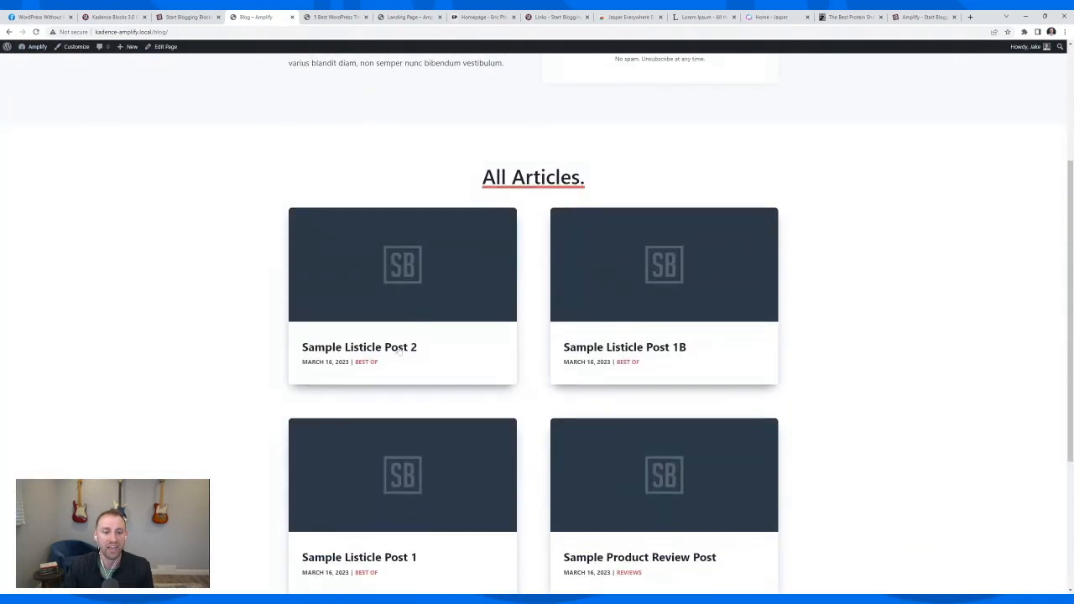
left_click(398, 351)
scroll(399, 350, "down", 1)
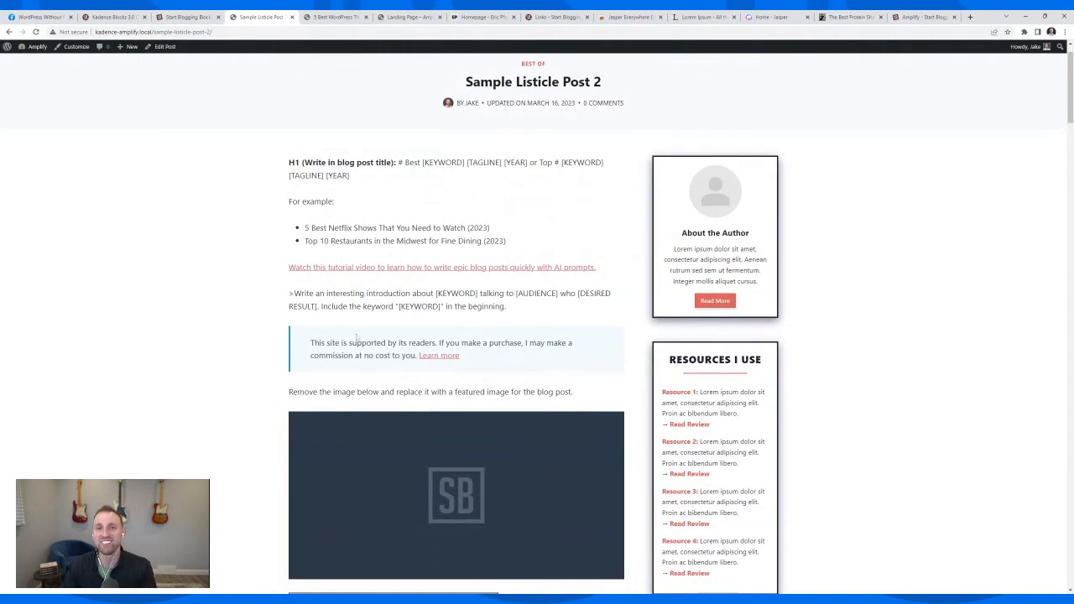
Examine the affiliate disclaimer and sidebar boxes in Sample Listicle Post 2, comparing them with the Kadence Blocks 3.0 article
left_click_drag(467, 358, 301, 347)
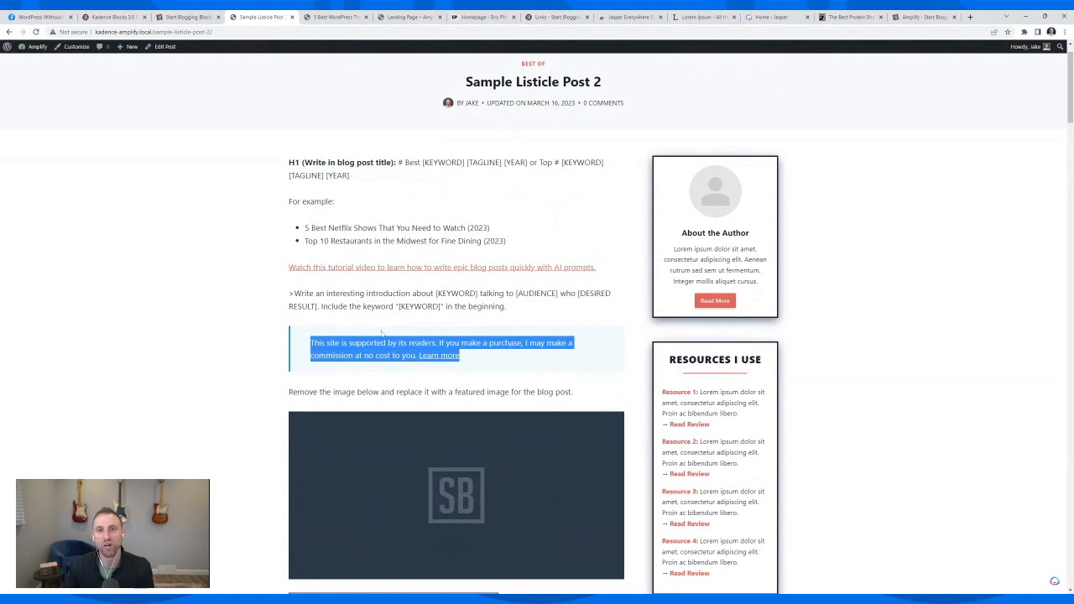
left_click(512, 356)
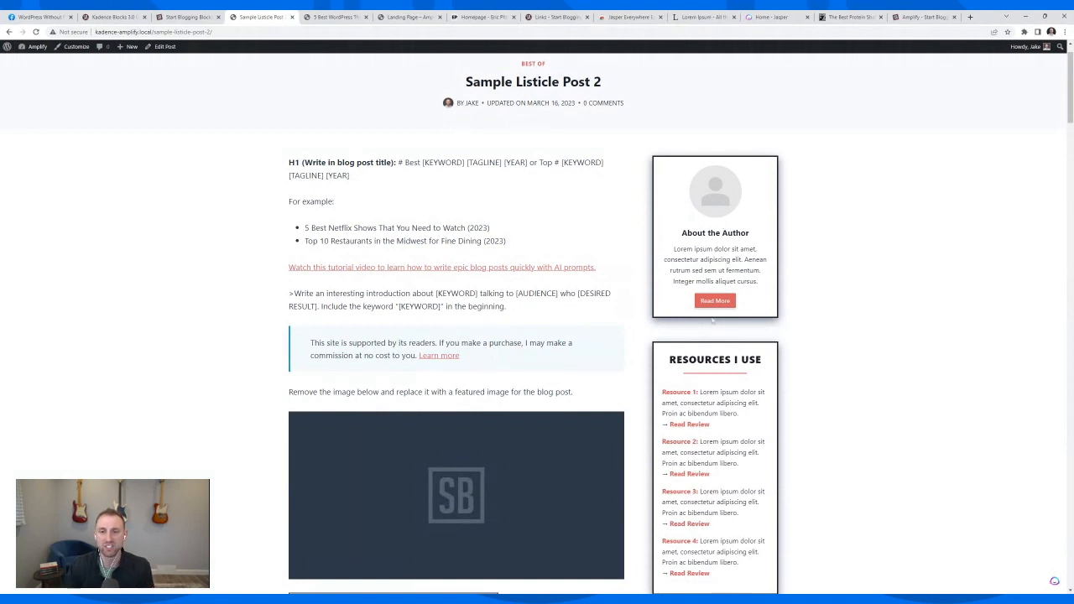
scroll(712, 318, "down", 2)
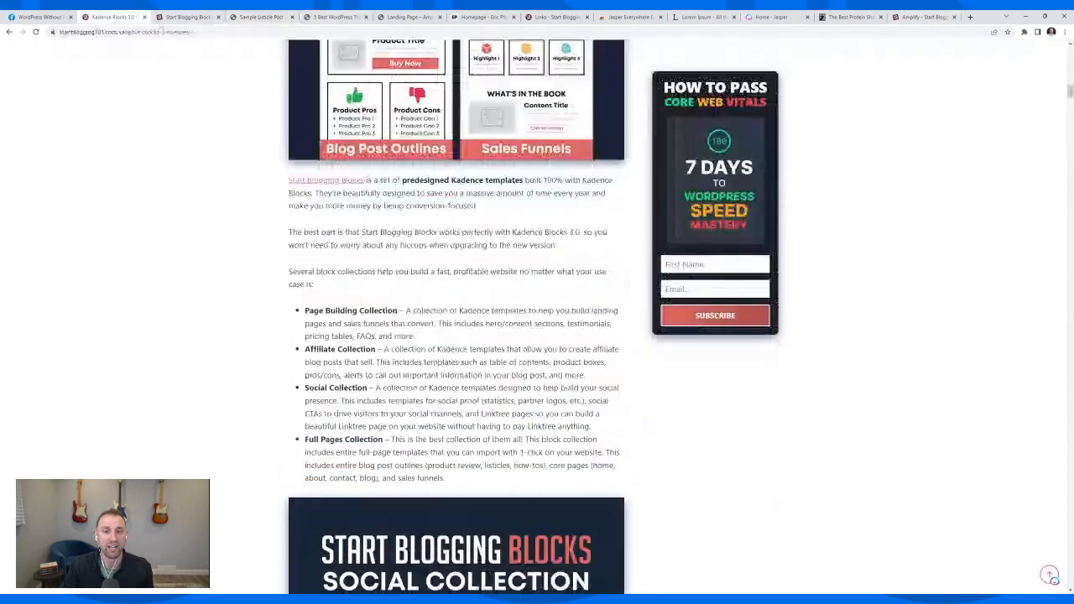
left_click(113, 17)
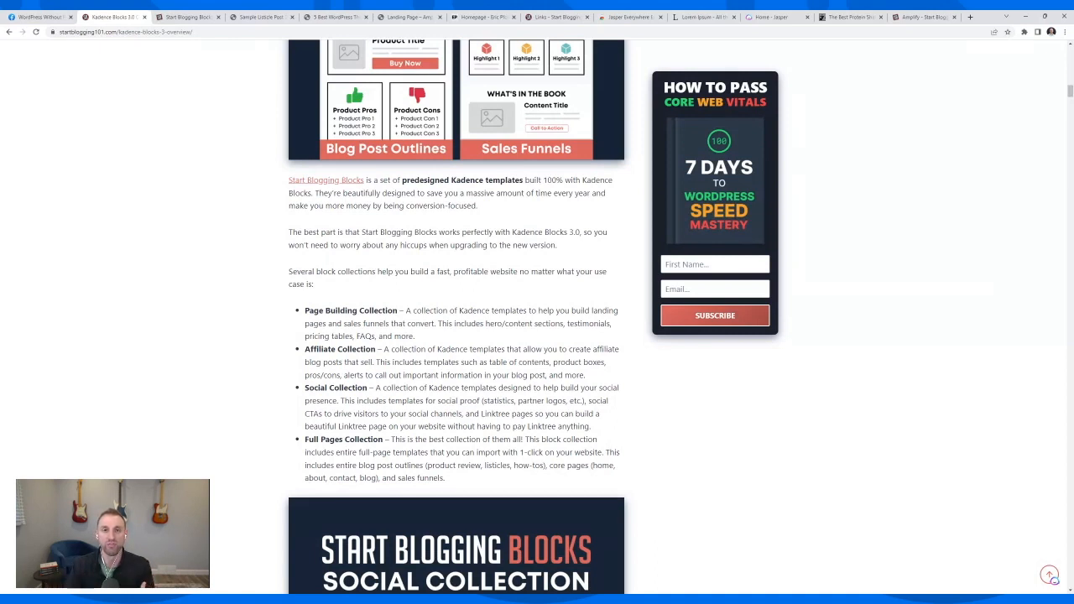
left_click(262, 17)
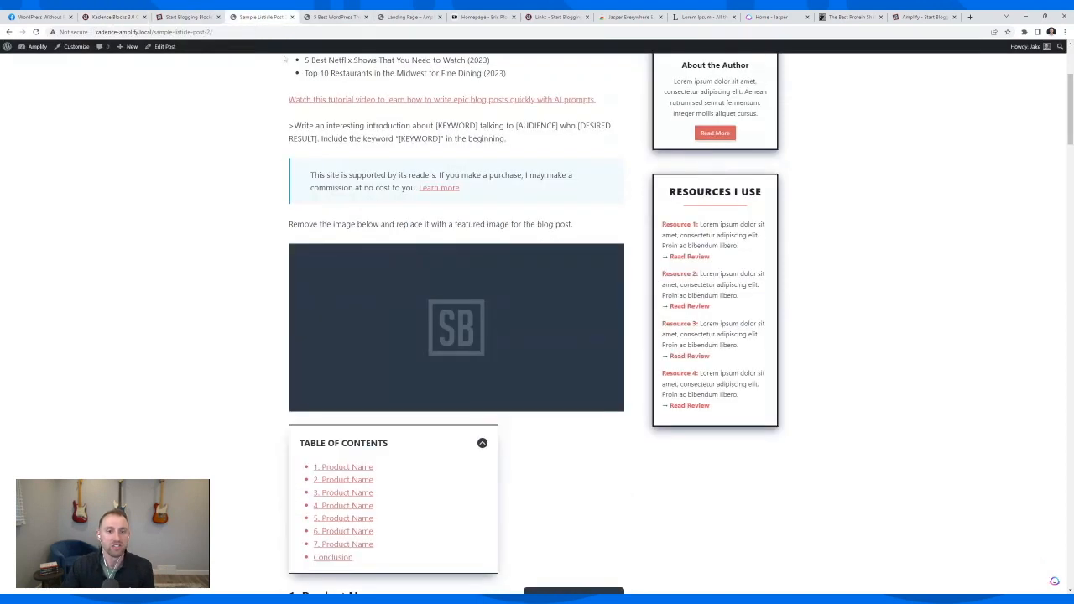
scroll(447, 206, "up", 1)
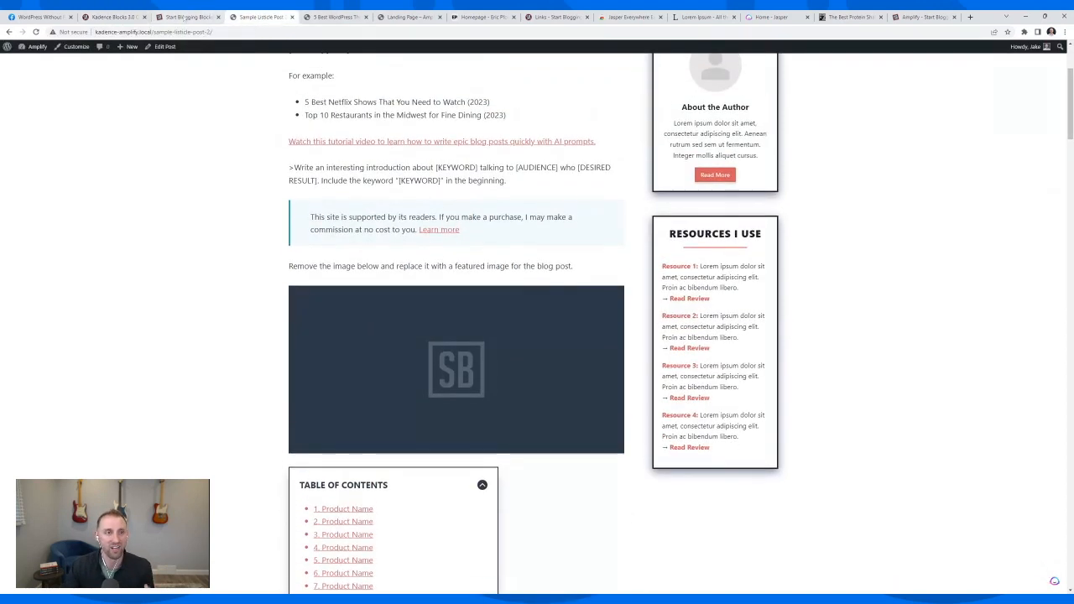
Return to the WordPress admin and open the Custom Site Footer element from the Elements list
mouse_move(7, 47)
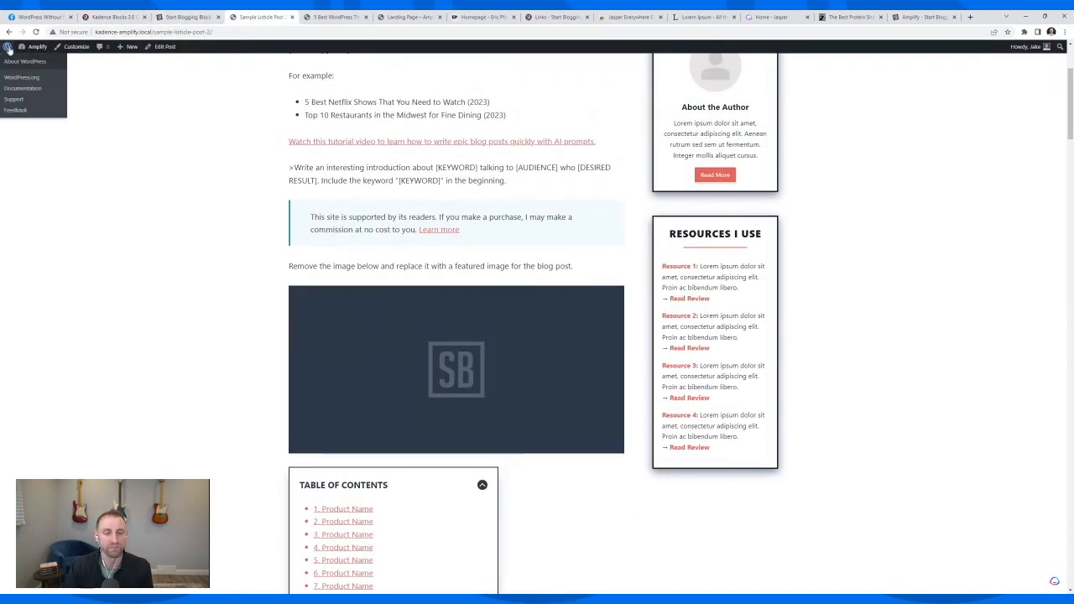
left_click(25, 59)
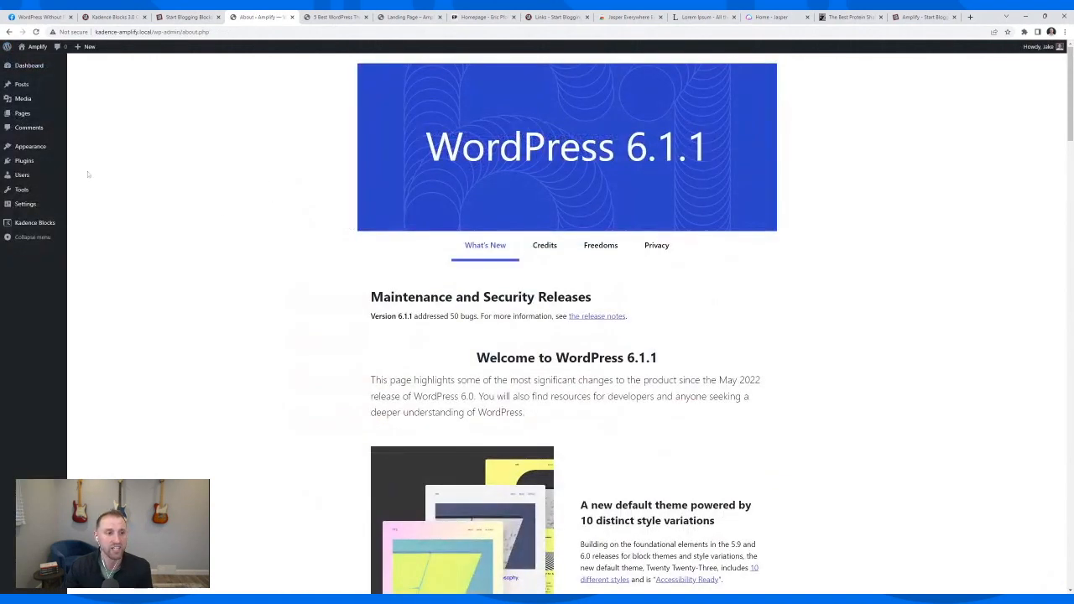
mouse_move(28, 147)
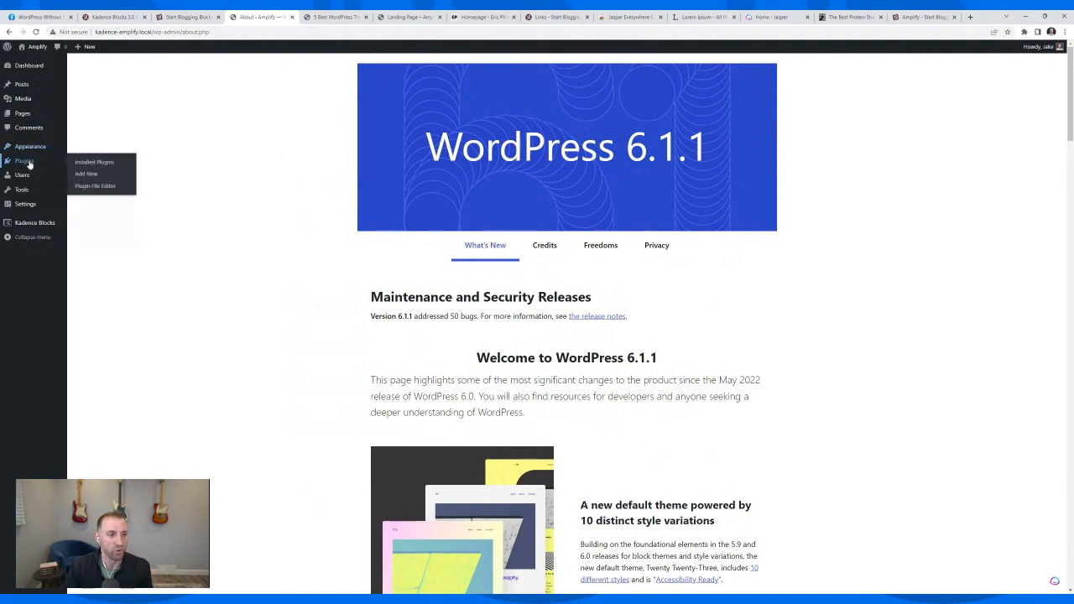
left_click(96, 208)
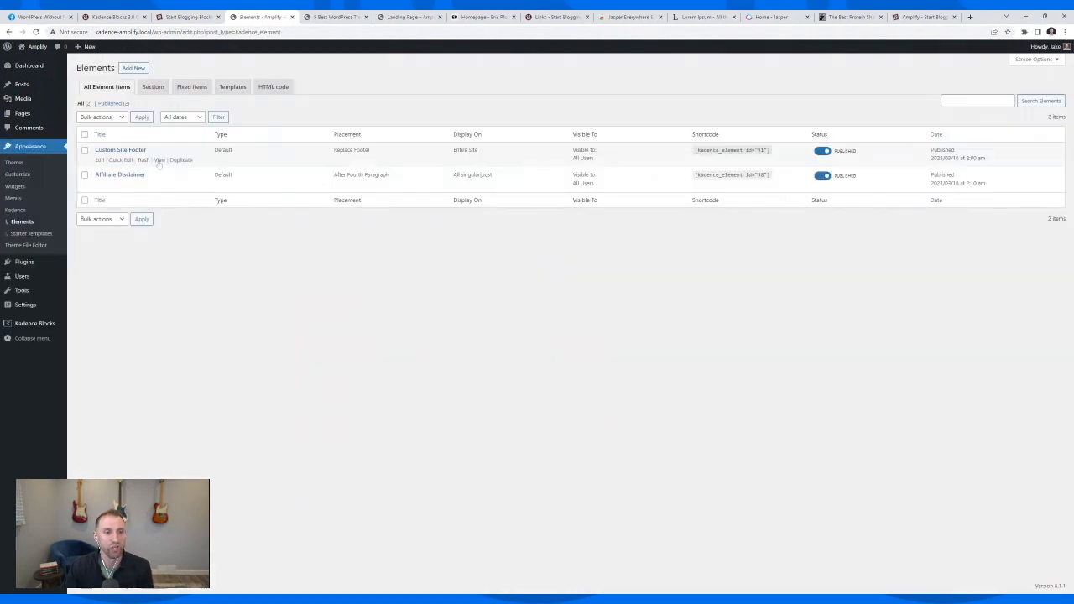
left_click(122, 151)
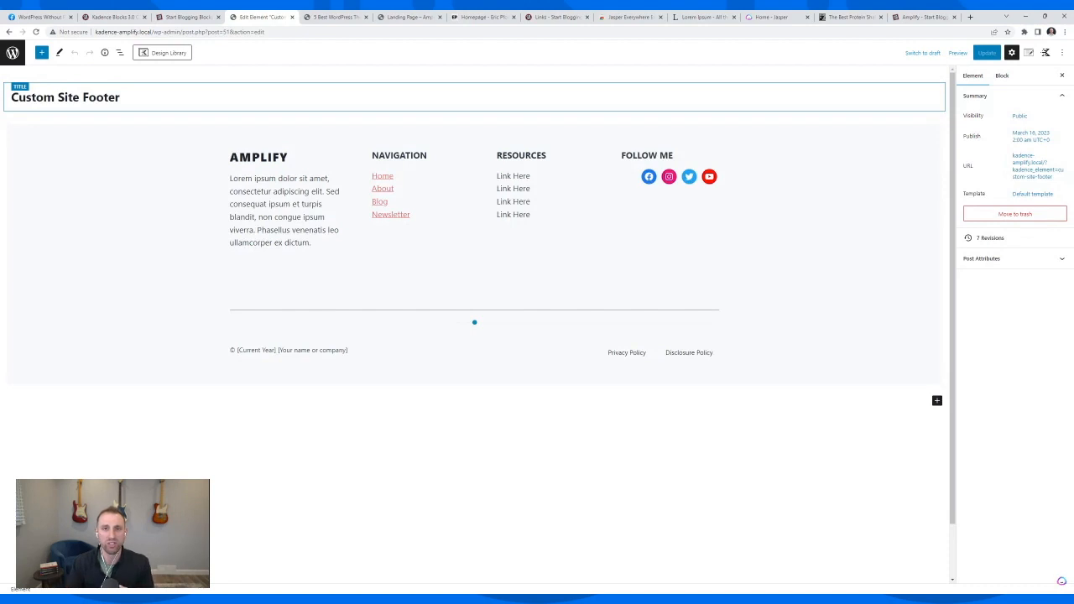
Select the footer's row layout and look through the Footer category of the Design Library without inserting a block
left_click(144, 207)
left_click(168, 53)
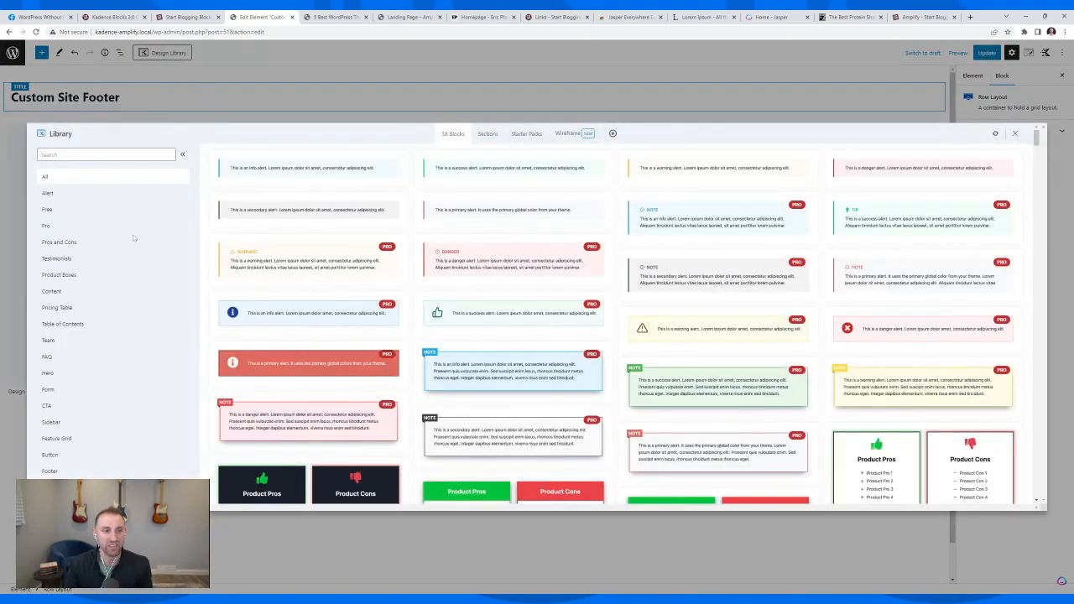
scroll(106, 285, "down", 2)
left_click(50, 387)
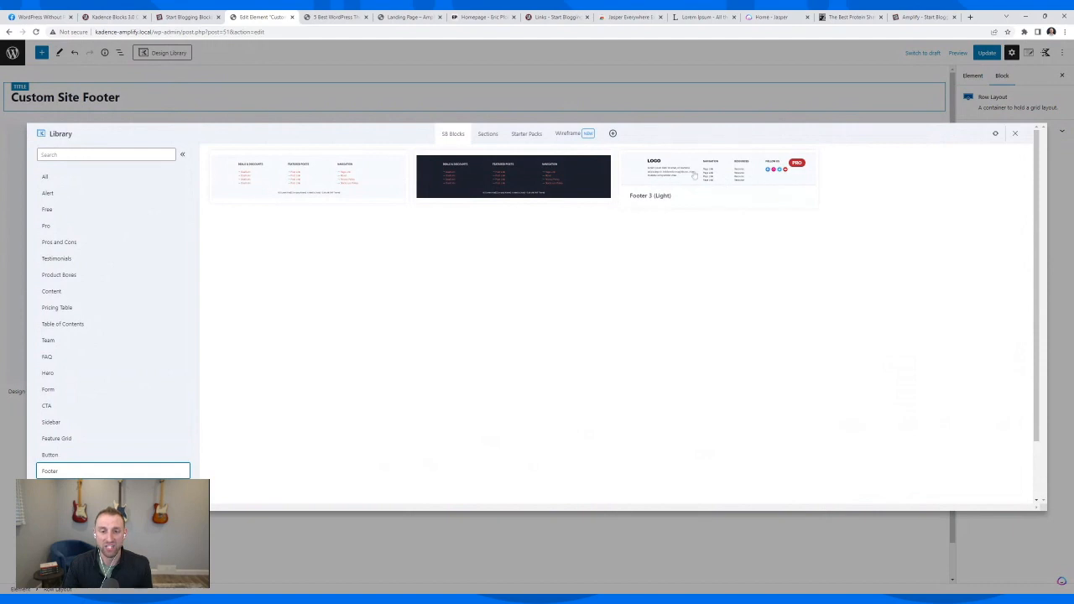
left_click(1015, 134)
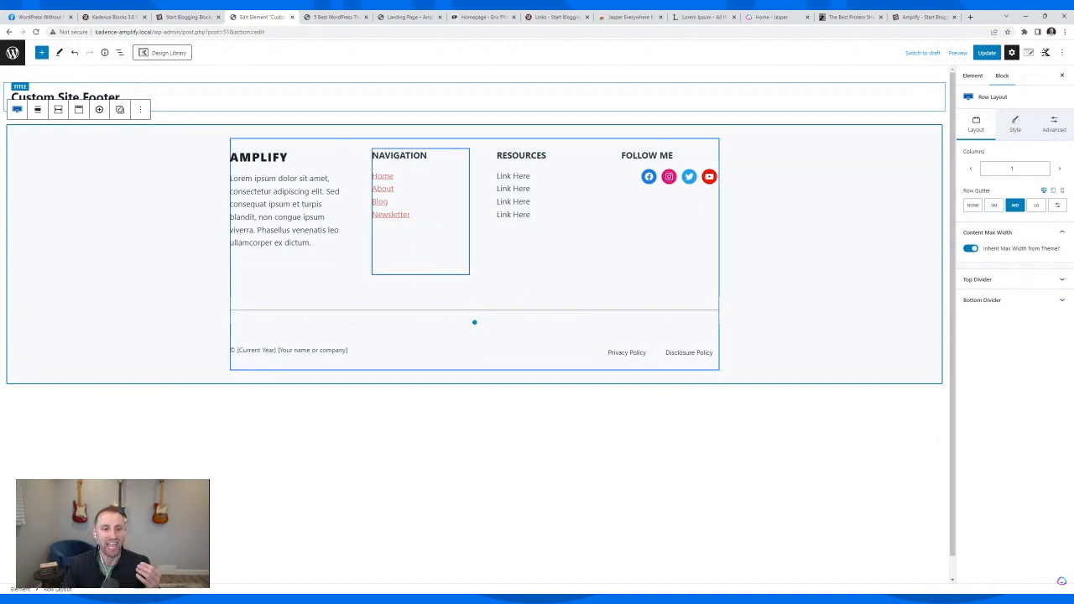
Review the footer row's structure settings and the Custom Site Footer element's placement, display and user settings
left_click(1049, 126)
left_click(1010, 252)
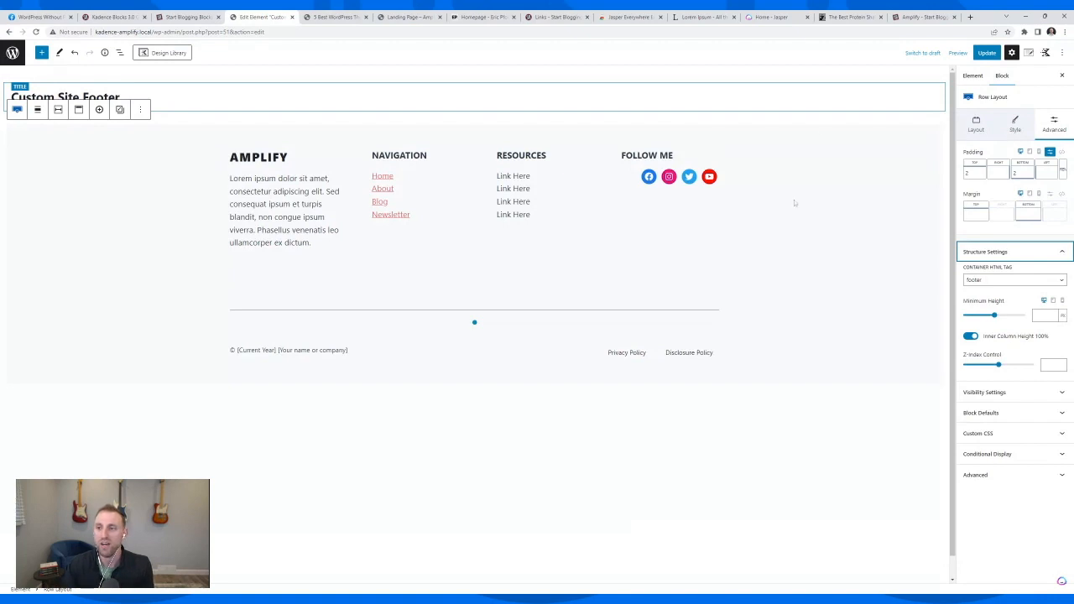
left_click(1030, 54)
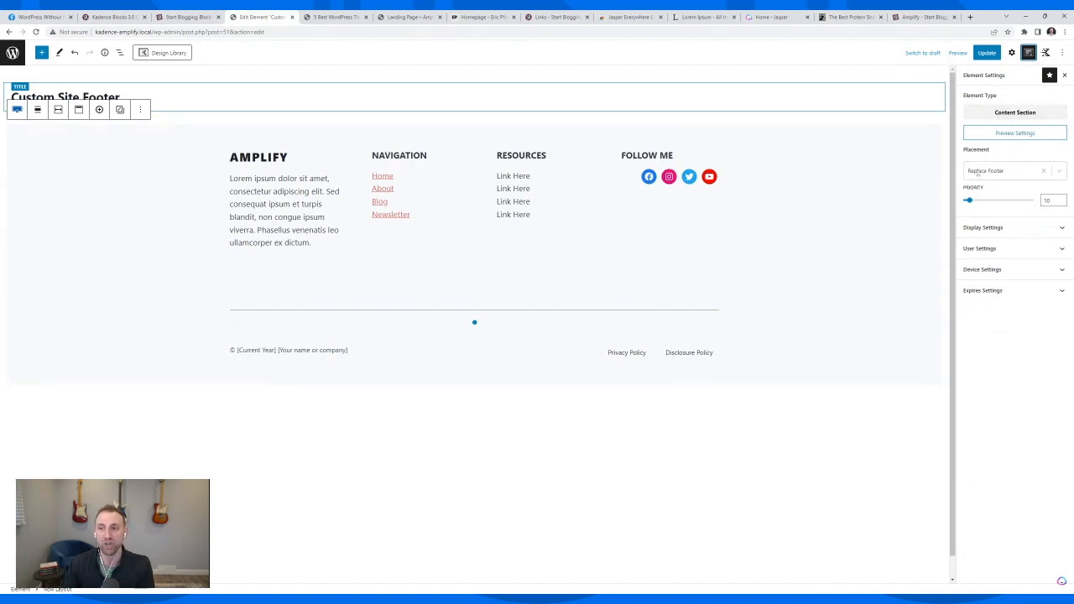
left_click(991, 228)
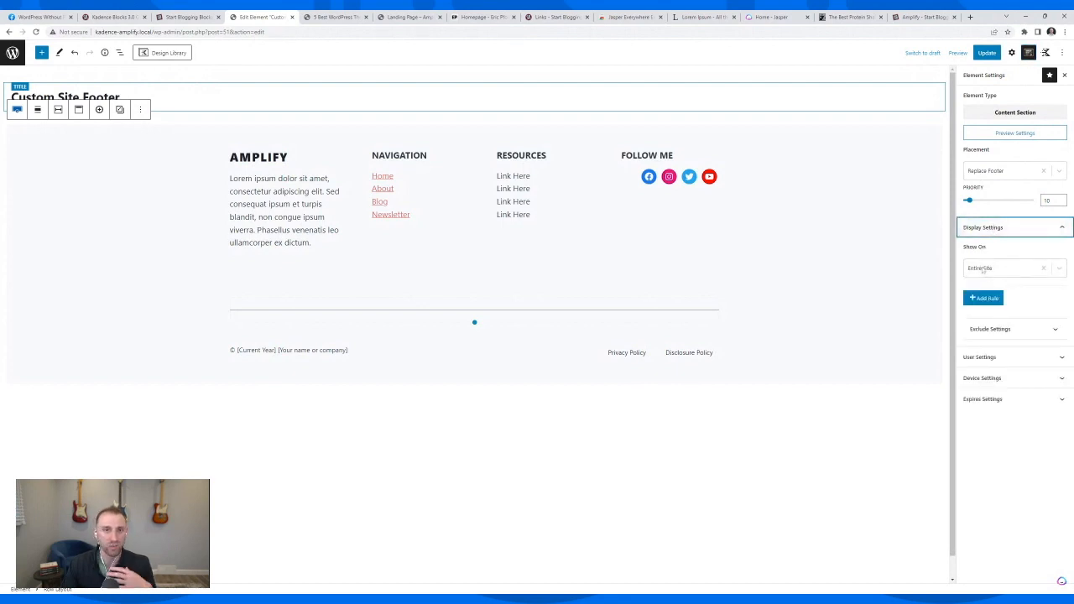
left_click(978, 357)
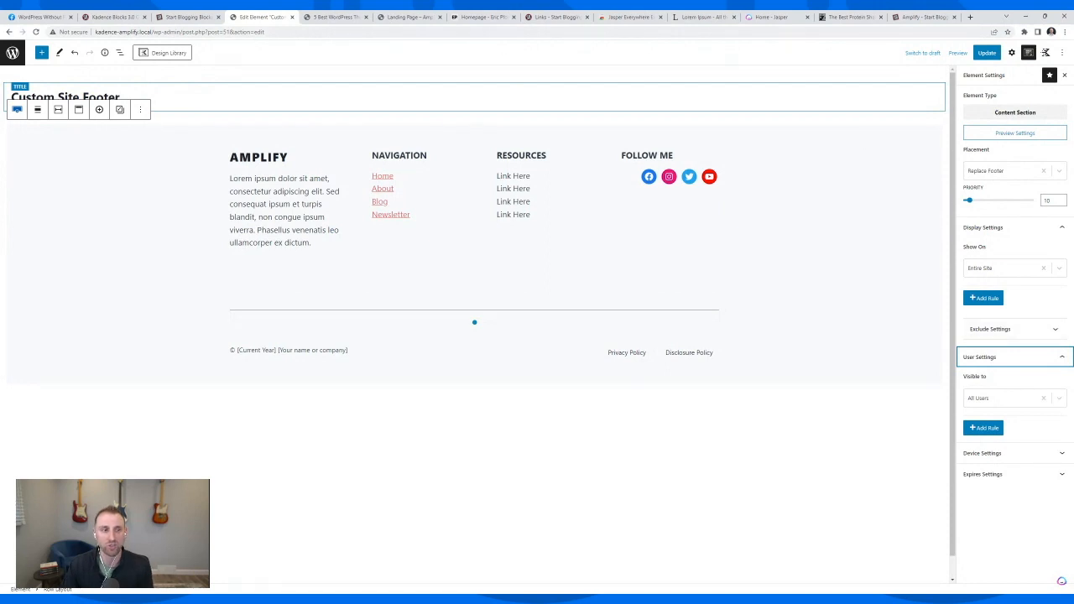
Leave the element editor and visit the Amplify homepage to examine the custom footer at the page's end
left_click(16, 53)
left_click(14, 54)
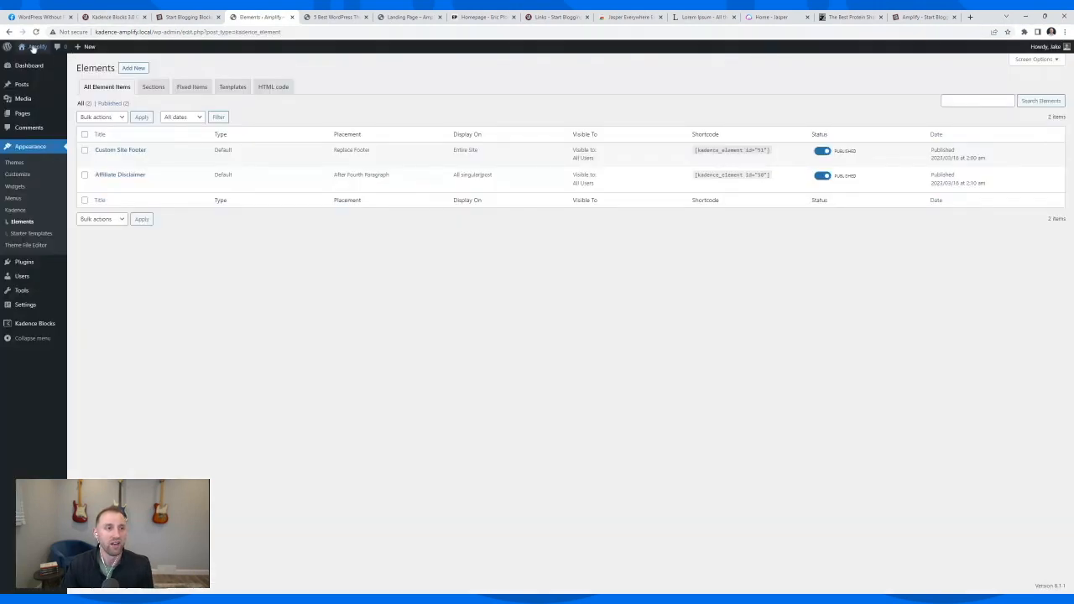
mouse_move(37, 47)
left_click(32, 66)
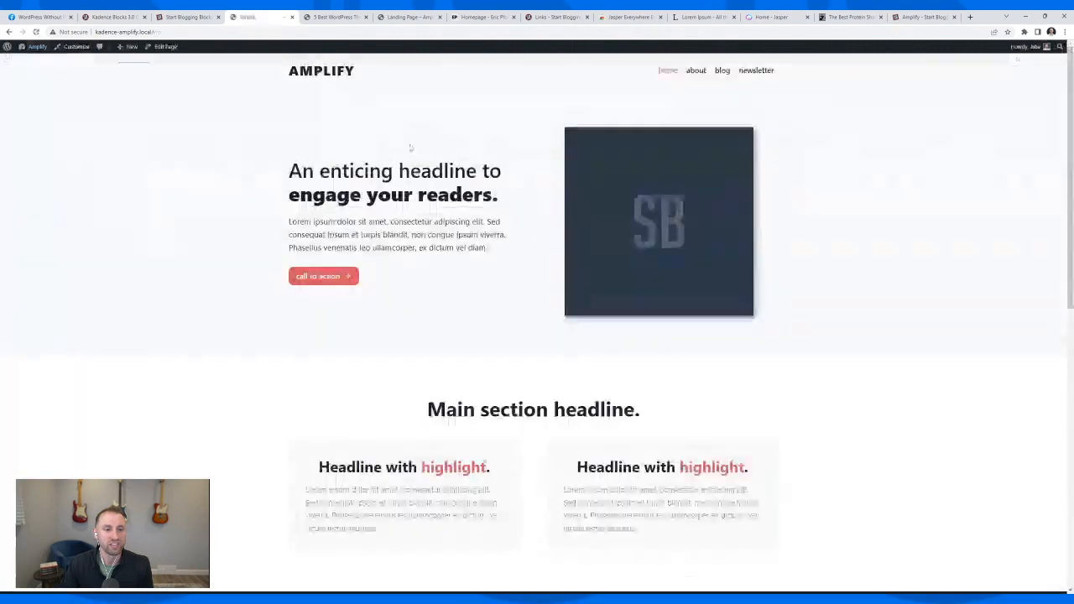
scroll(573, 284, "down", 15)
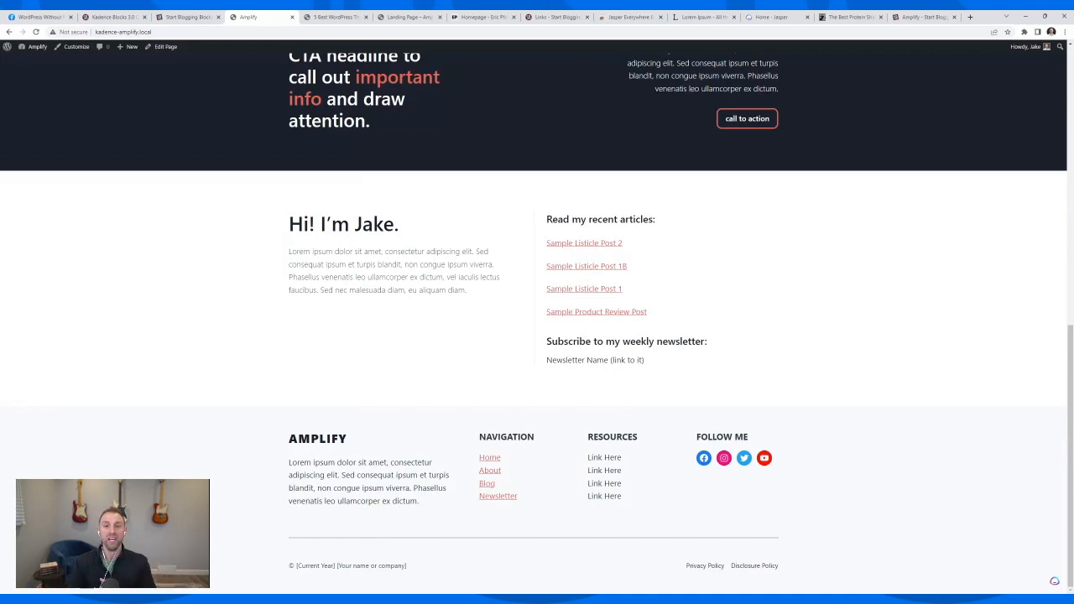
scroll(609, 447, "up", 6)
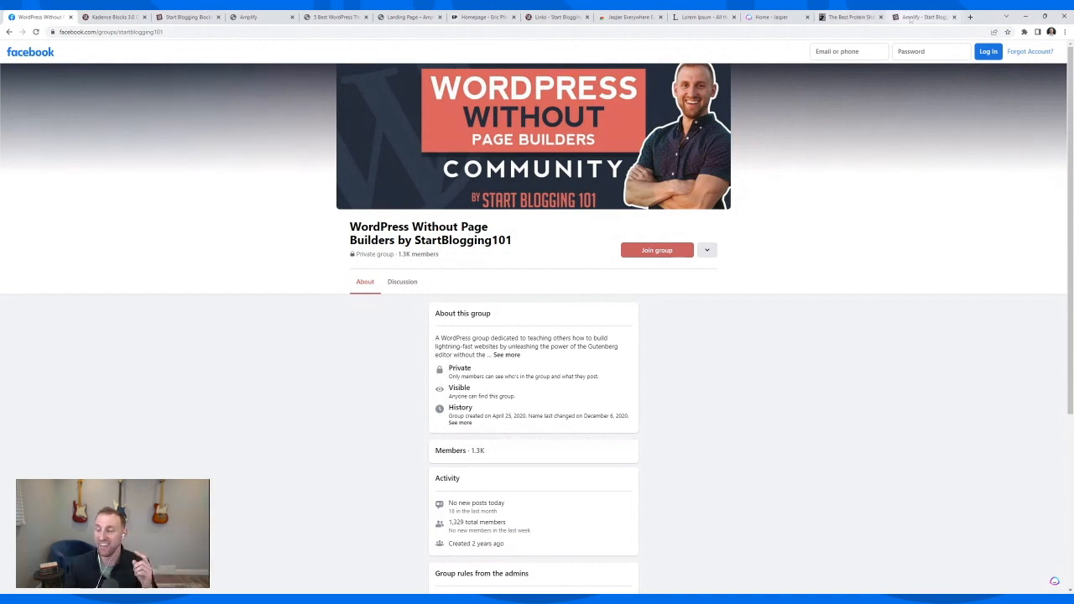
Switch to the Start Blogging Blocks Amplify page and examine its bonus offer, discount code and pricing plans
left_click(925, 17)
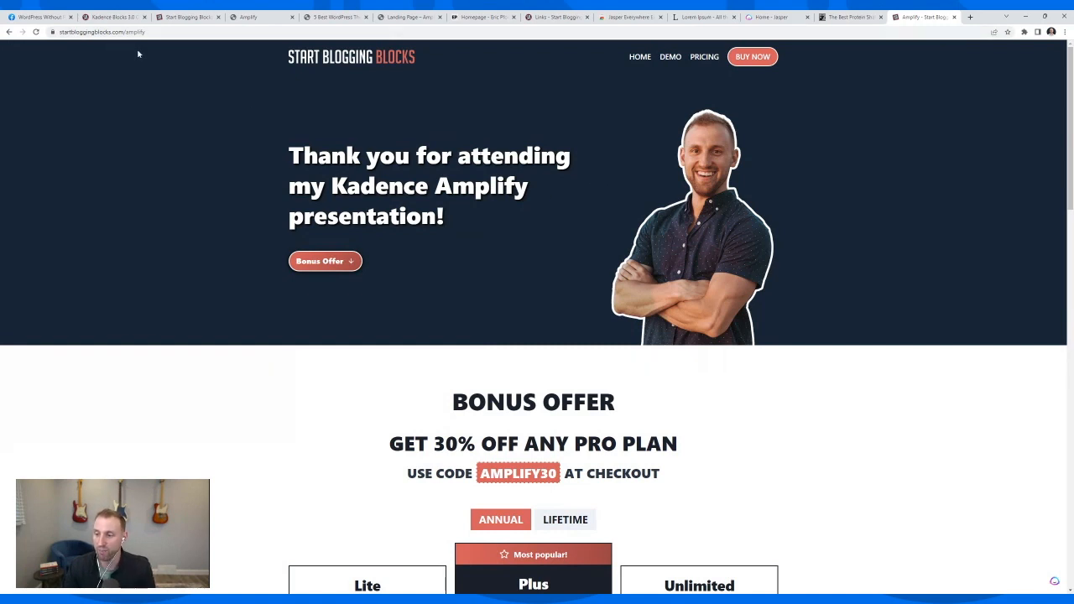
scroll(246, 143, "down", 3)
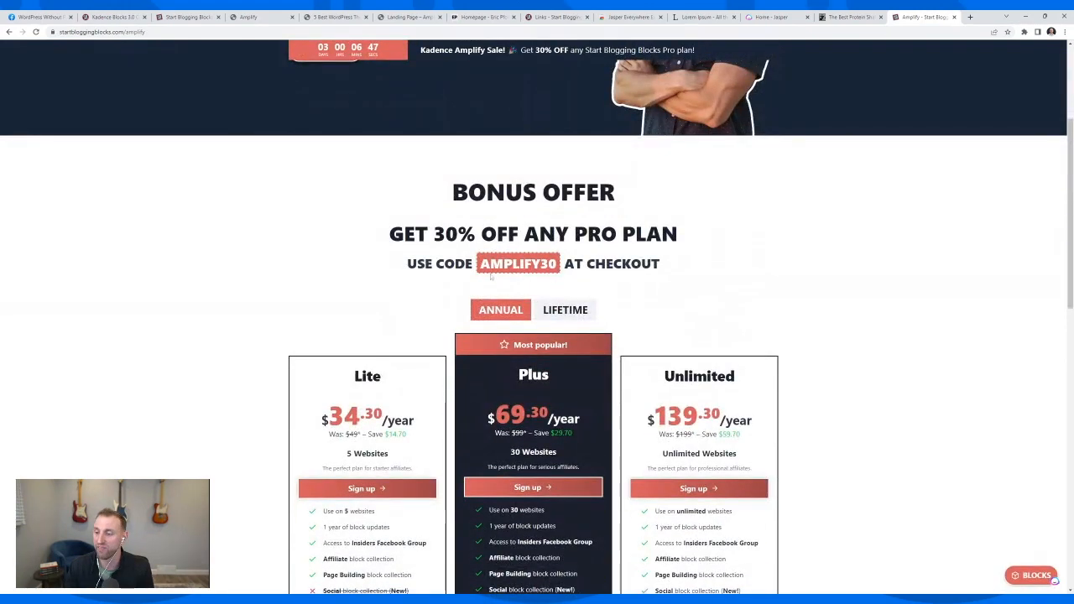
scroll(479, 261, "up", 2)
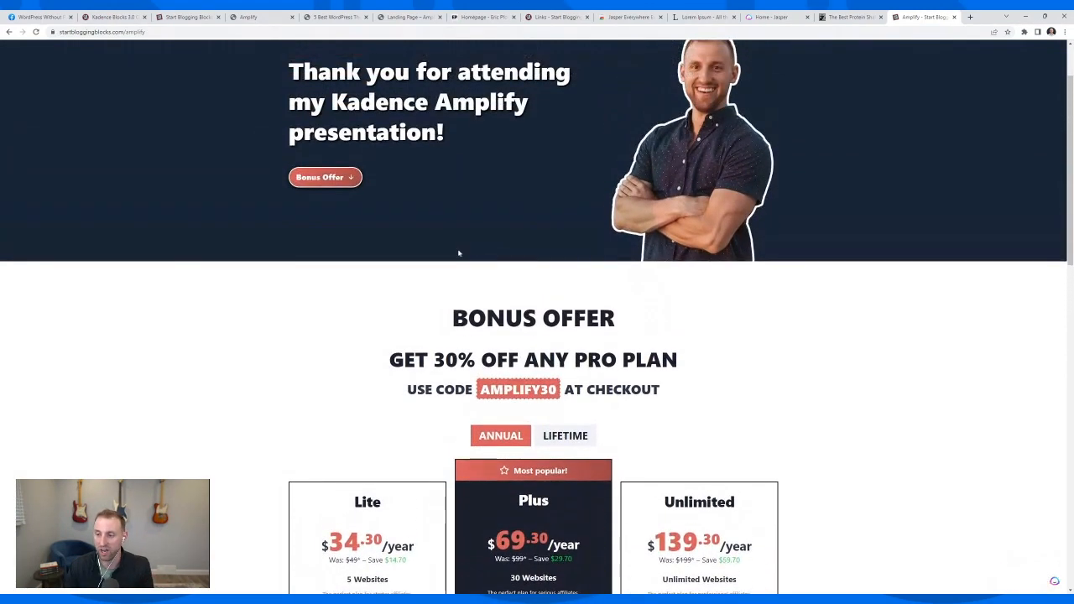